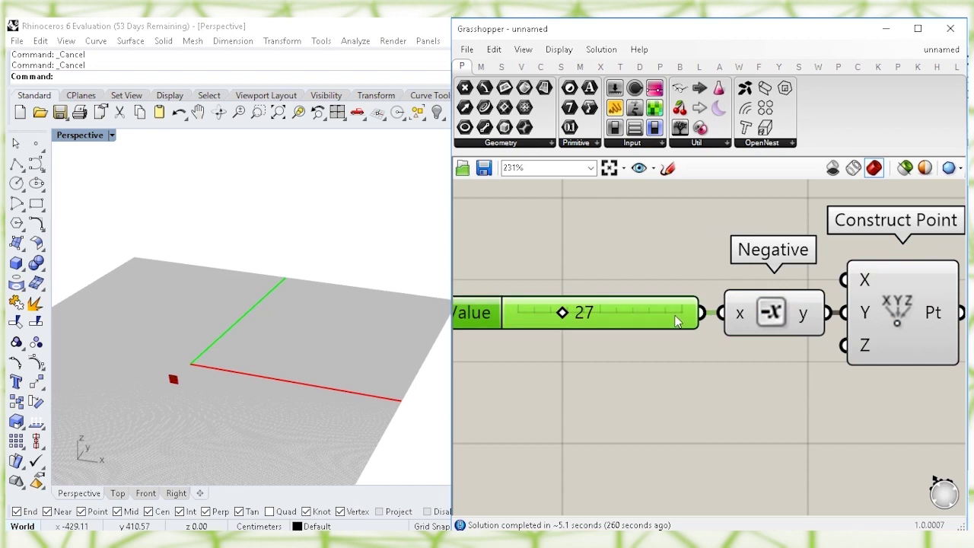
Step: Add a Rectangle component after the XZ Plane and feed the plane output into its P input
scroll(715, 353, "down", 1)
right_click_drag(844, 381, 605, 380)
right_click_drag(878, 333, 723, 303)
double_click(723, 303)
type("rect")
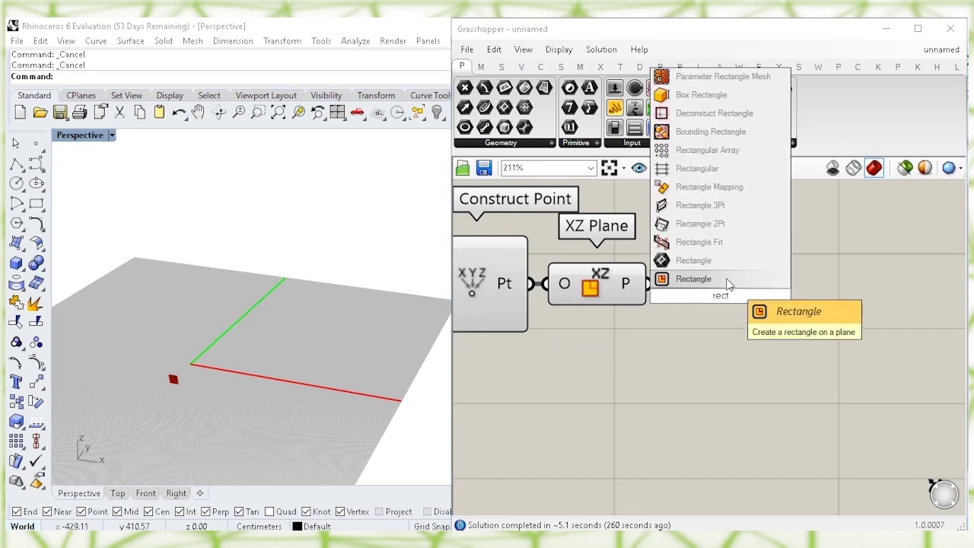
left_click(727, 279)
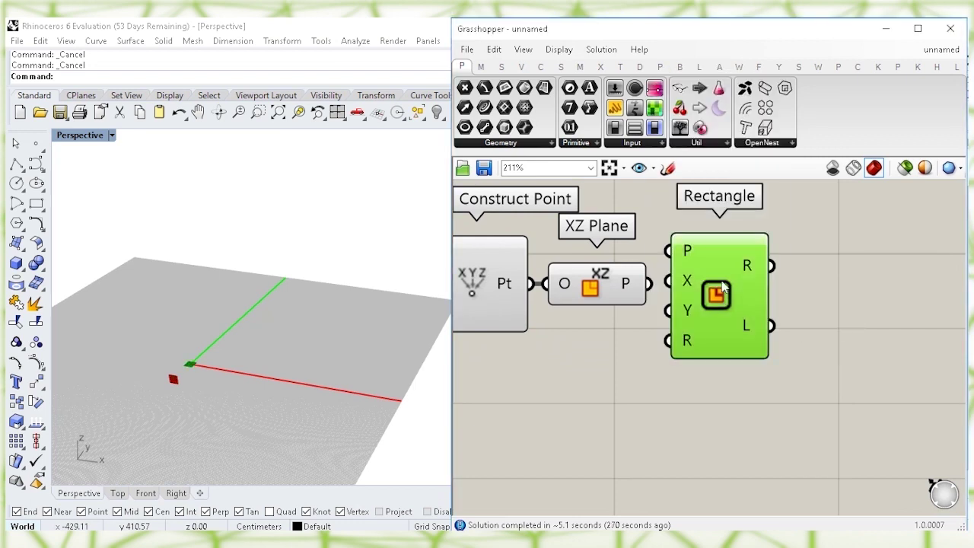
left_click_drag(682, 280, 694, 316)
right_click_drag(694, 316, 788, 316)
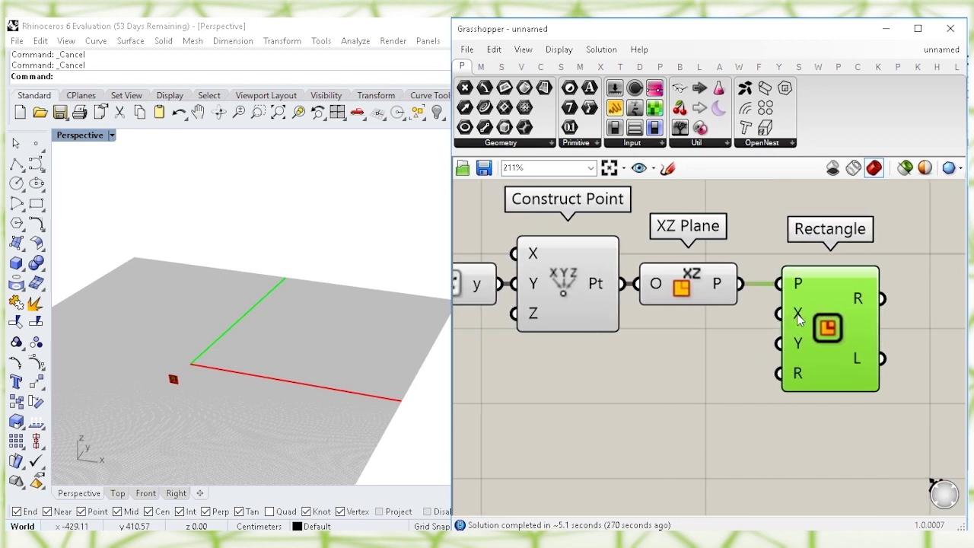
Step: Create a number slider with the value 150 and connect it to the Rectangle's X and Y inputs
left_click(591, 372)
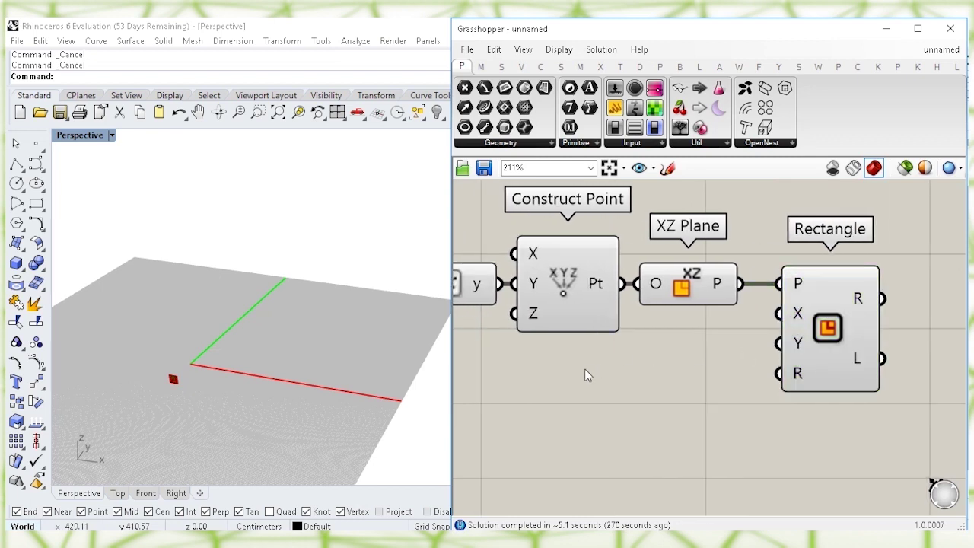
double_click(590, 372)
type("150")
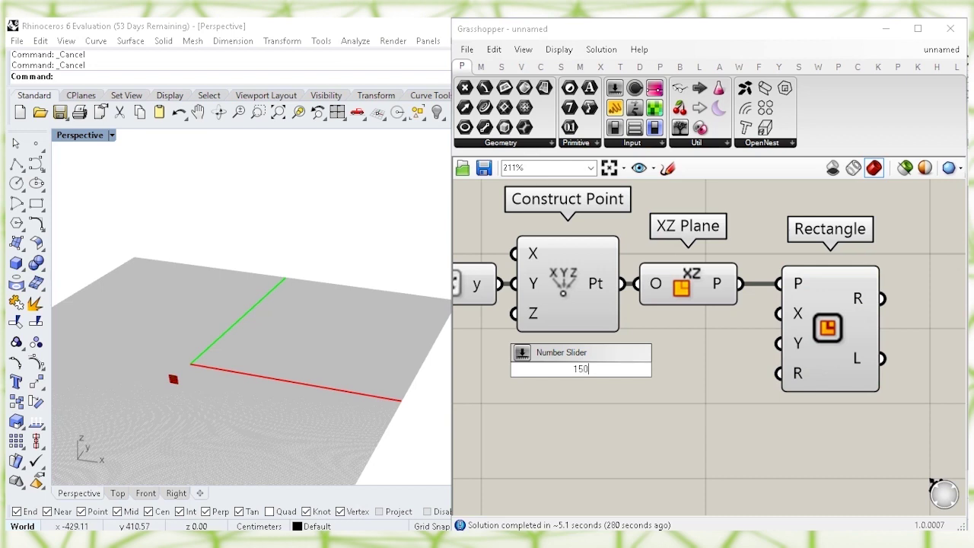
key("Return")
left_click_drag(750, 355, 701, 361)
left_click(741, 389)
left_click(836, 335)
Step: Add a Boundary Surfaces component and connect the Rectangle's R output to its E input
right_click_drag(835, 335, 742, 333)
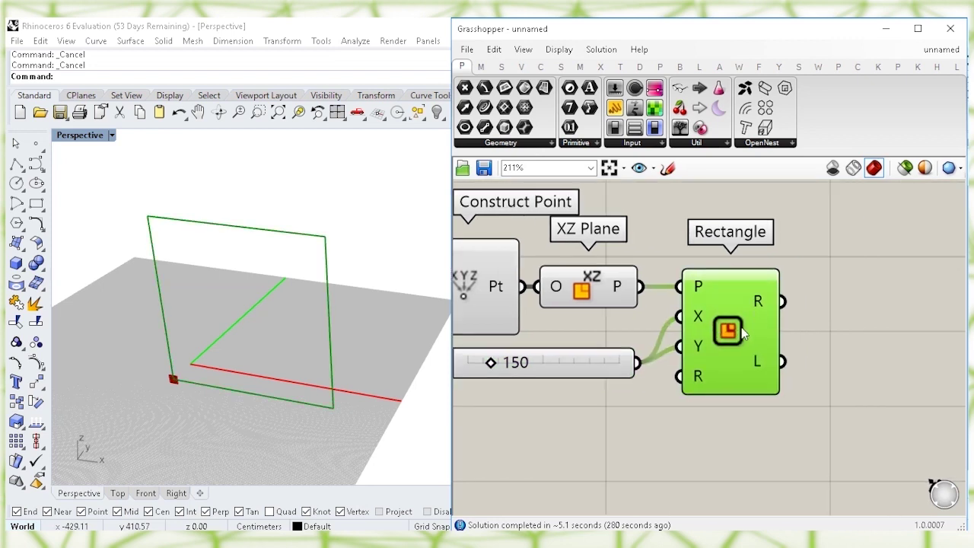
right_click_drag(847, 311, 728, 333)
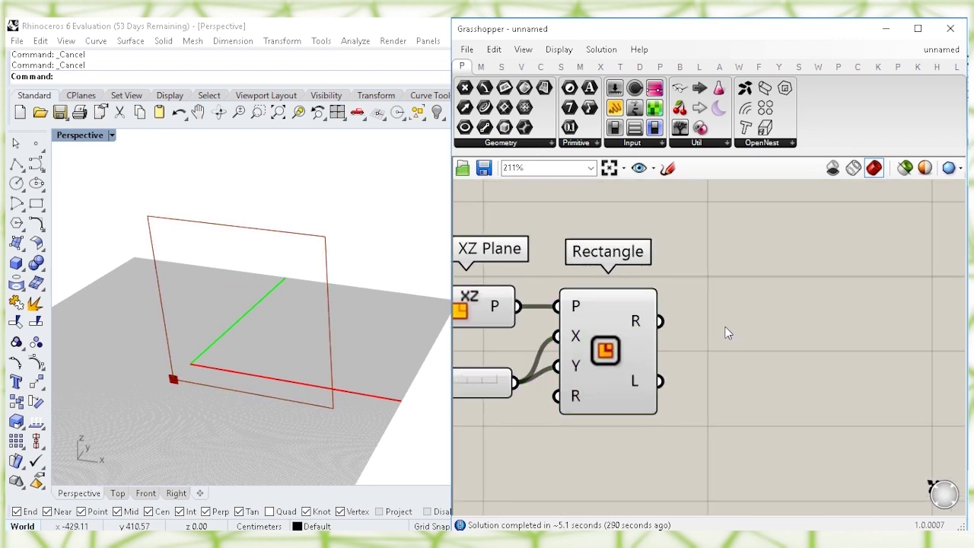
double_click(727, 327)
type("boun")
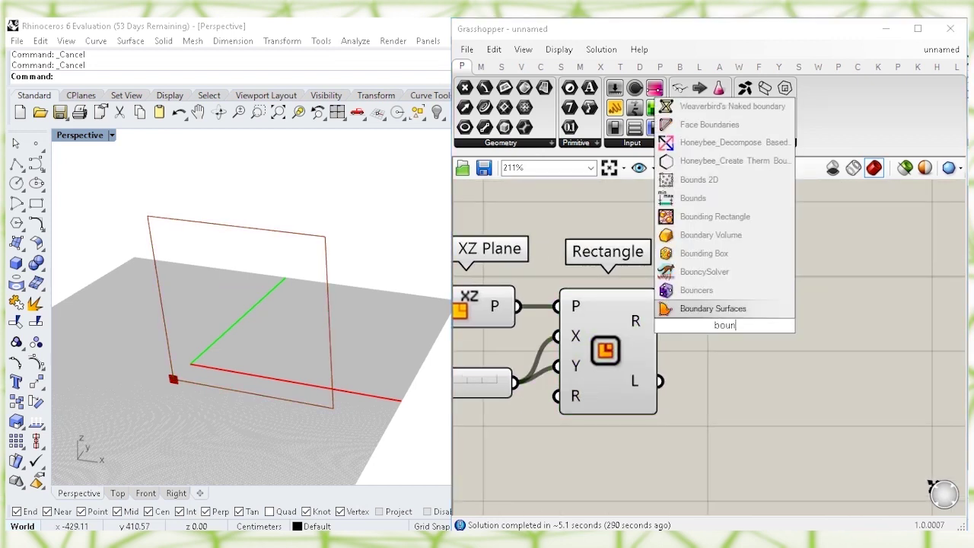
type("d")
key("Return")
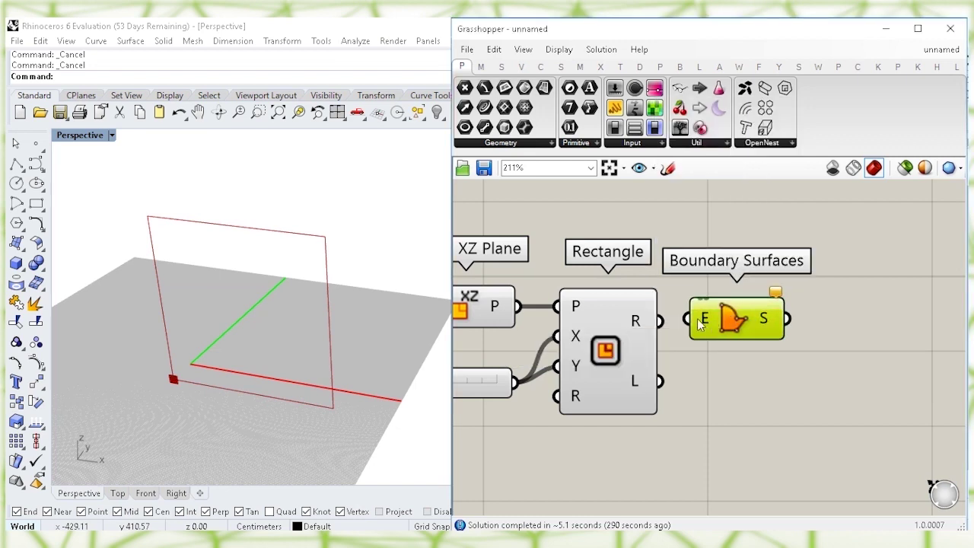
left_click_drag(688, 318, 662, 321)
left_click_drag(727, 313, 727, 316)
left_click(830, 340)
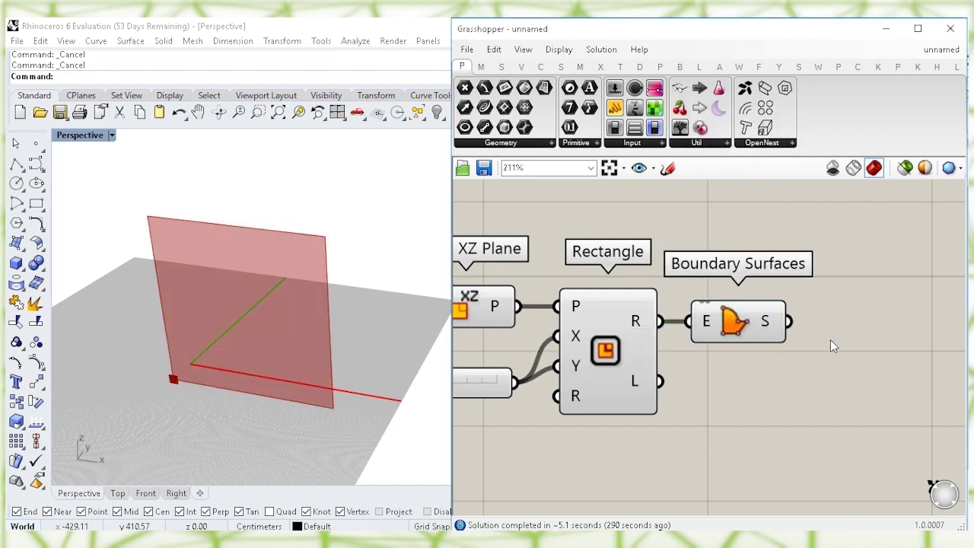
Step: Add a Surface parameter after Boundary Surfaces and connect the S output to it
right_click_drag(783, 321, 685, 306)
double_click(738, 307)
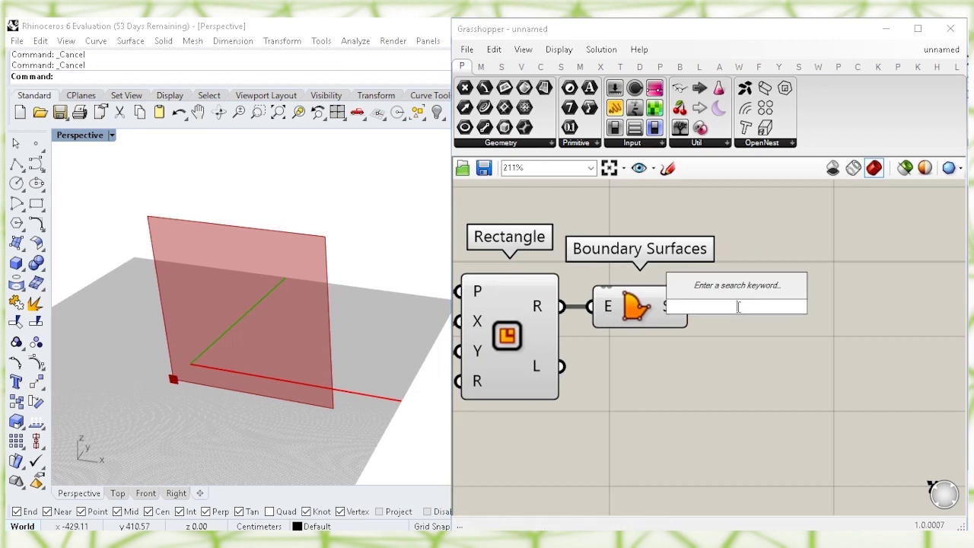
type("srf")
left_click(753, 271)
left_click_drag(729, 308, 691, 306)
left_click_drag(743, 311, 755, 313)
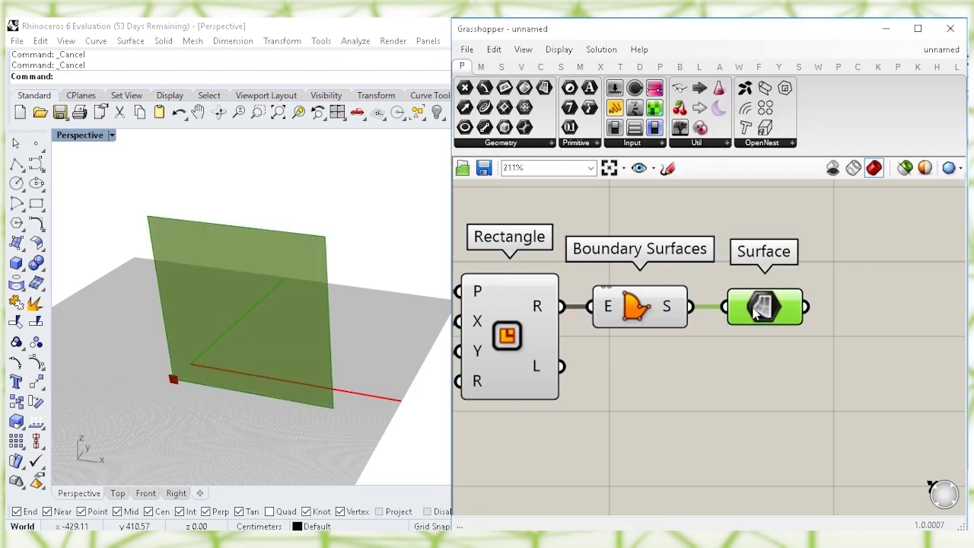
Step: Add a Curve parameter and connect the Surface parameter's output to it
right_click_drag(794, 332, 652, 342)
left_click(702, 342)
double_click(702, 341)
type("curve")
key("Return")
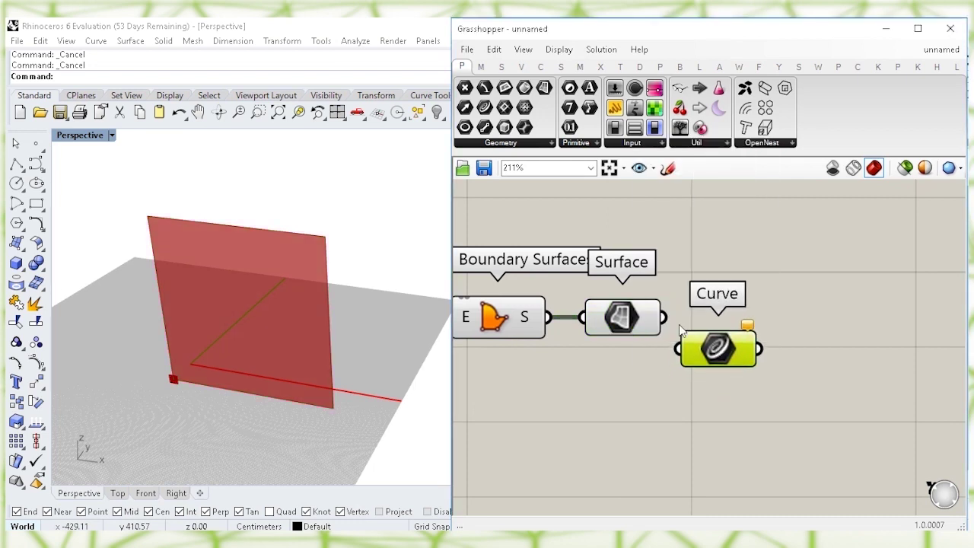
left_click(803, 309)
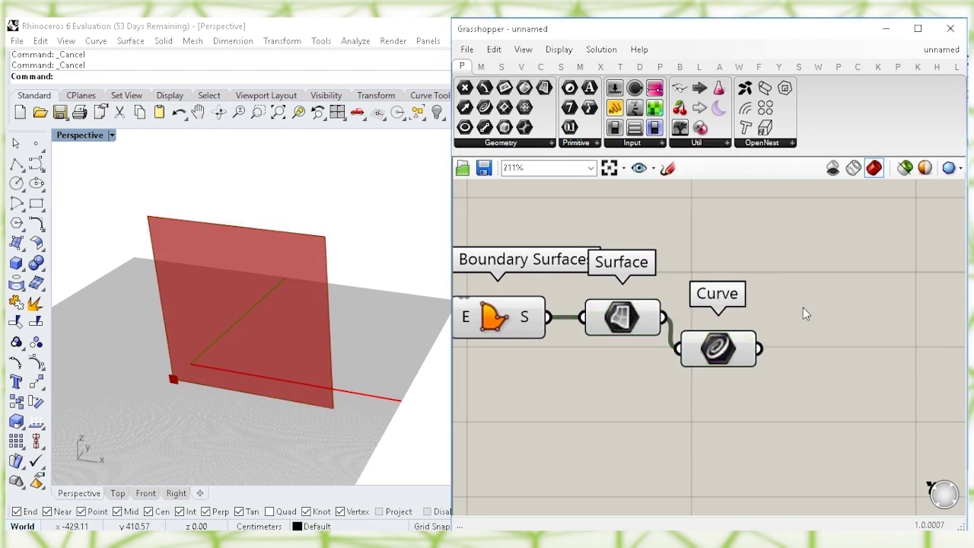
Step: Add the Project component that projects onto a plane and connect the Curve parameter to its G input
right_click_drag(799, 293, 778, 294)
double_click(777, 295)
type("pr")
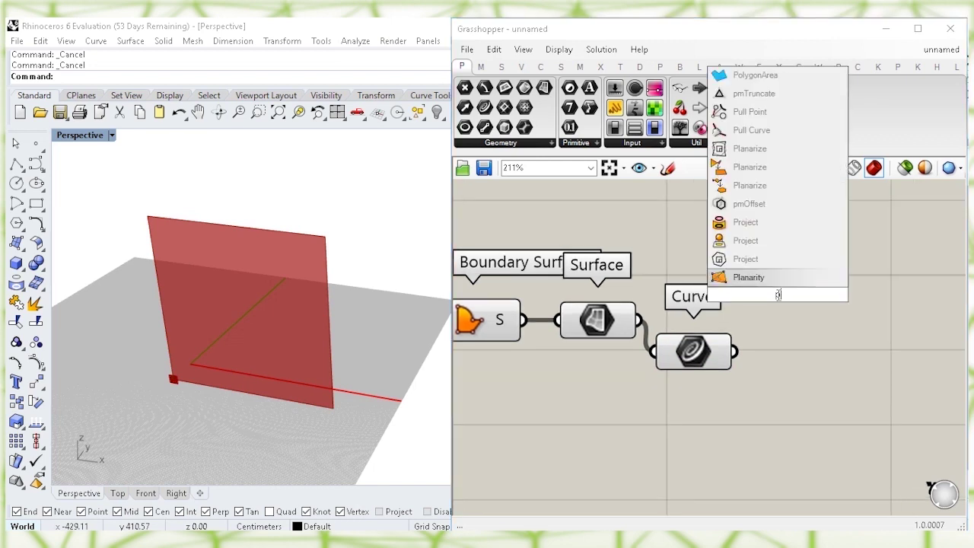
type("o")
left_click(791, 263)
left_click_drag(776, 295, 802, 294)
left_click_drag(751, 277, 737, 331)
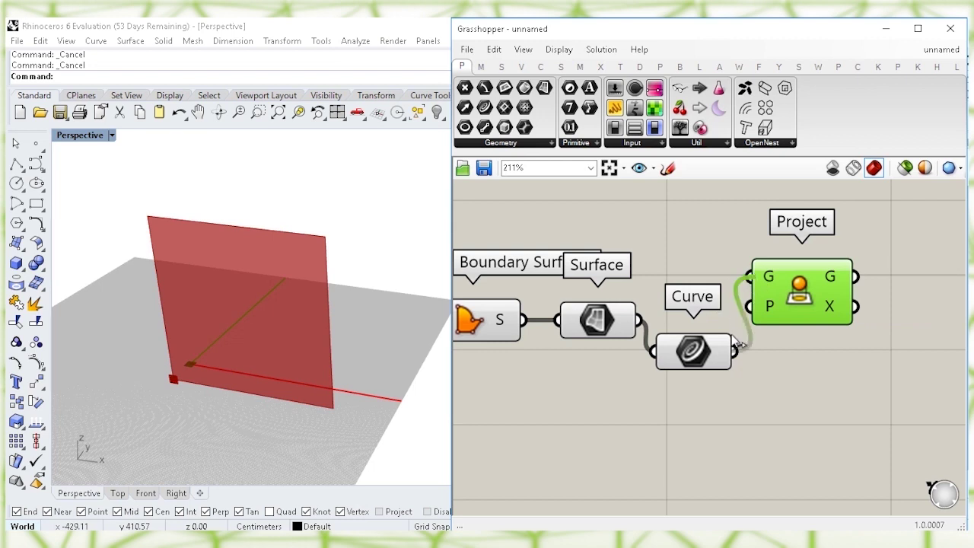
left_click_drag(784, 304, 799, 284)
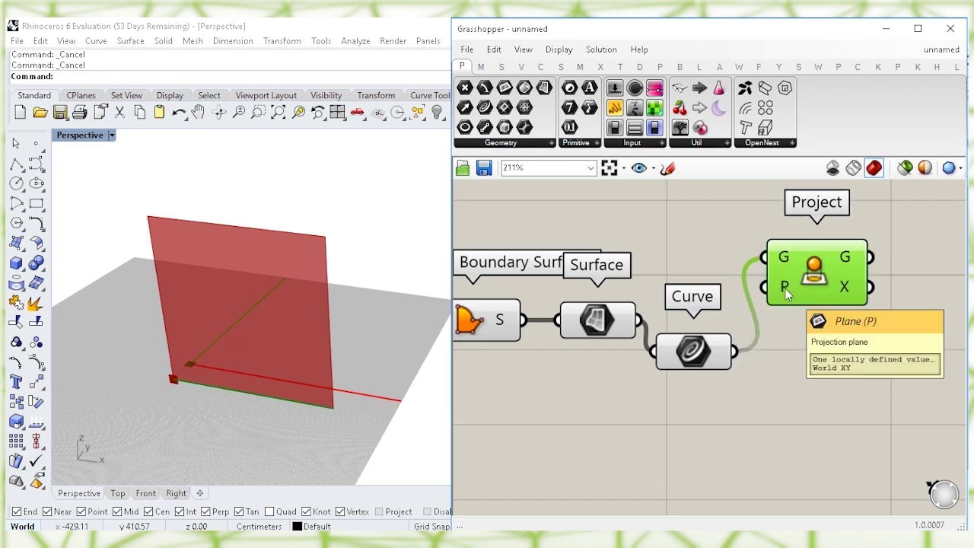
Step: Add a second XZ Plane component and connect its output to the P input of Project
right_click_drag(801, 336, 793, 369)
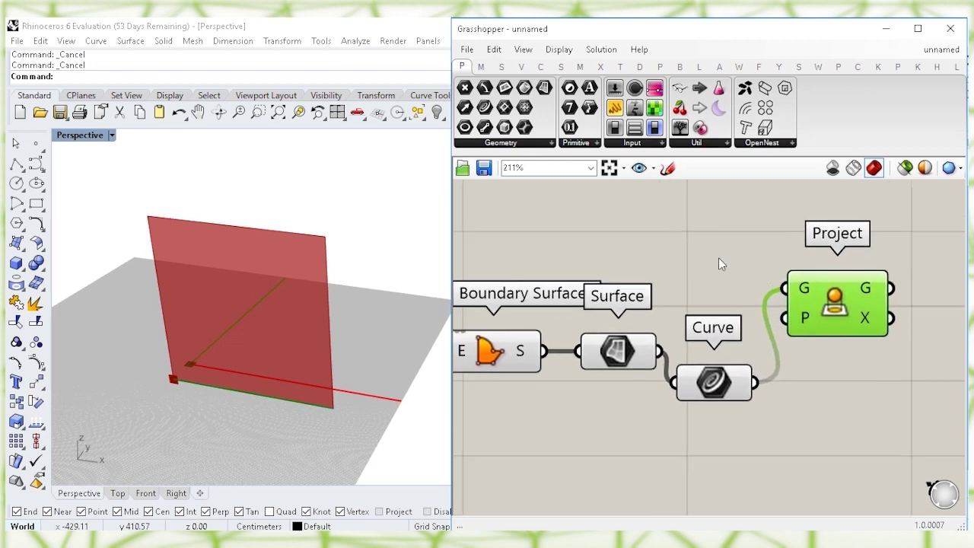
double_click(680, 239)
type("xz")
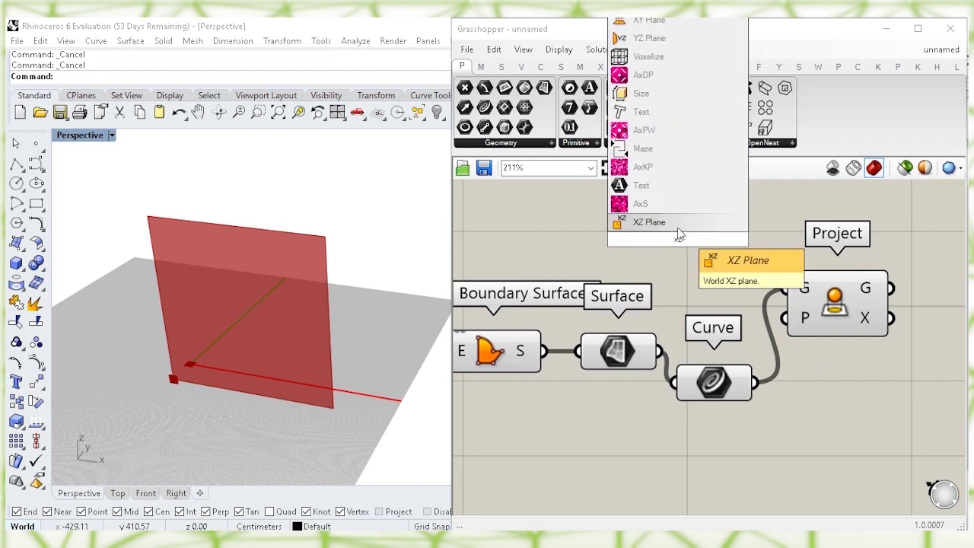
left_click(678, 231)
right_click_drag(680, 247, 726, 247)
left_click_drag(726, 251, 672, 251)
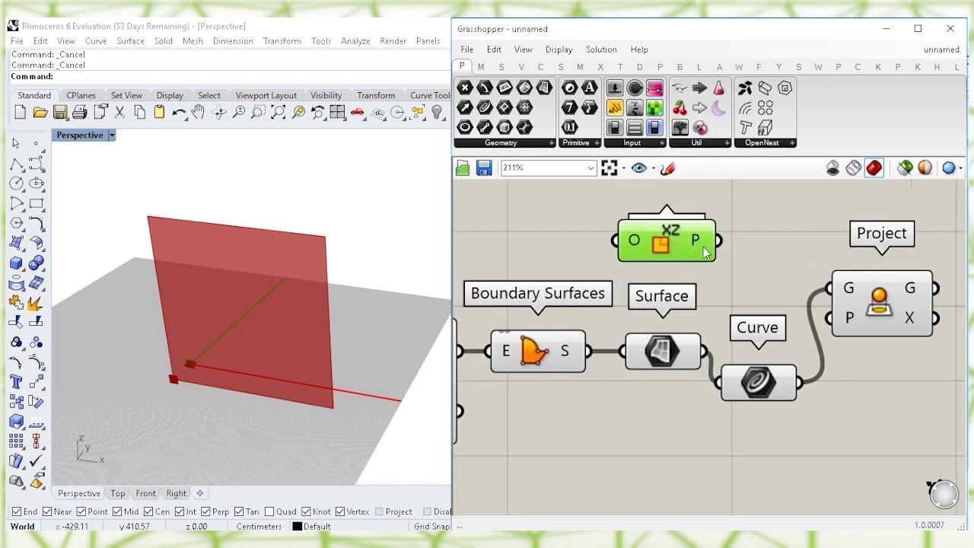
left_click_drag(748, 293, 847, 250)
right_click_drag(847, 250, 829, 281)
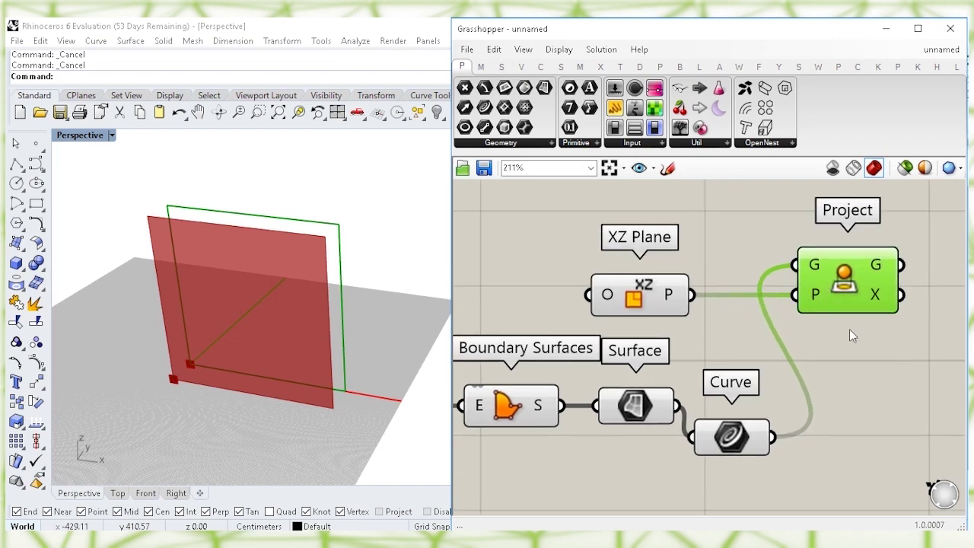
Step: Add a Weave component and place it after the Project component
right_click_drag(849, 328, 751, 344)
left_click(750, 342)
left_click(749, 310)
left_click(643, 456)
right_click_drag(803, 398, 753, 388)
double_click(792, 381)
type("w")
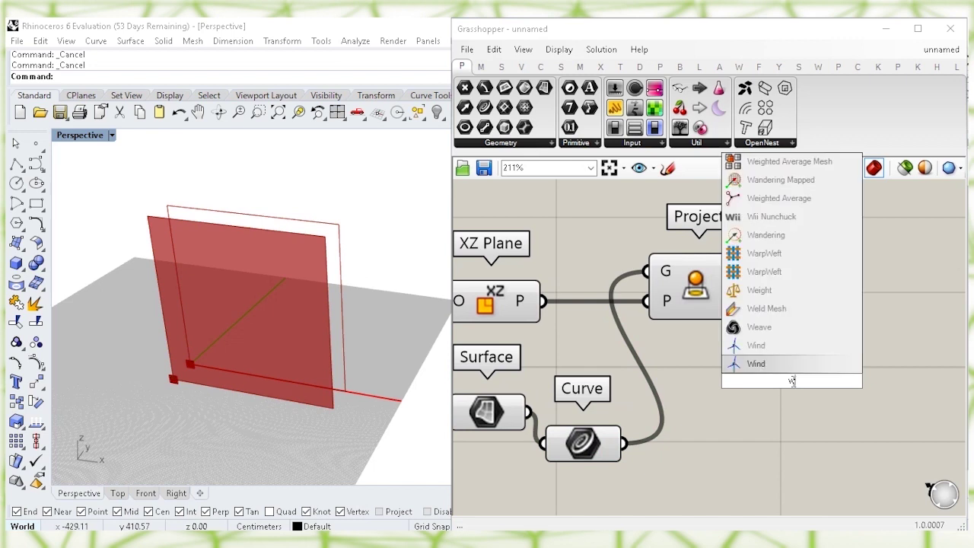
left_click(816, 329)
left_click_drag(785, 389, 842, 304)
right_click_drag(840, 304, 828, 348)
left_click_drag(827, 348, 820, 319)
Step: Connect Project's G output to Weave's input 0 and the Curve parameter to Weave's input 1
left_click(715, 321)
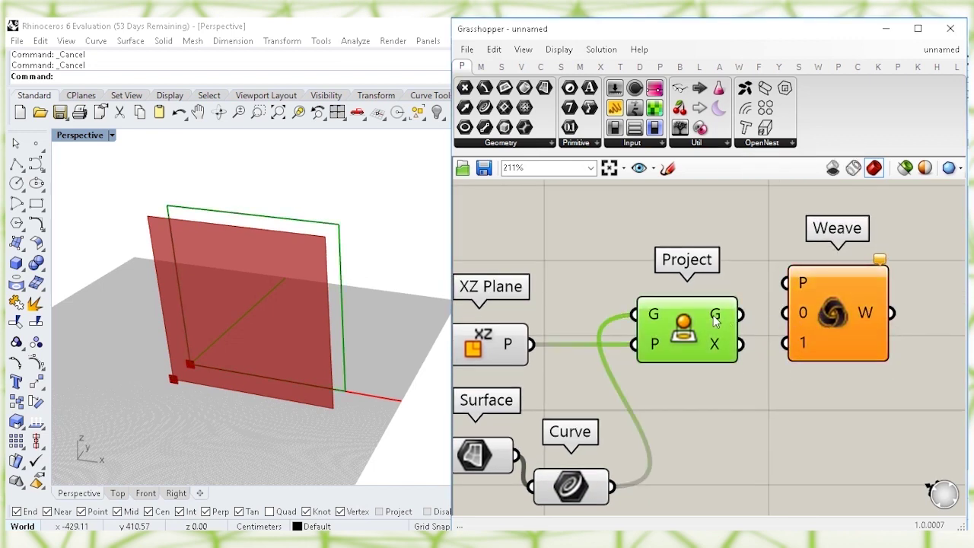
left_click(842, 323)
right_click_drag(579, 452, 587, 434)
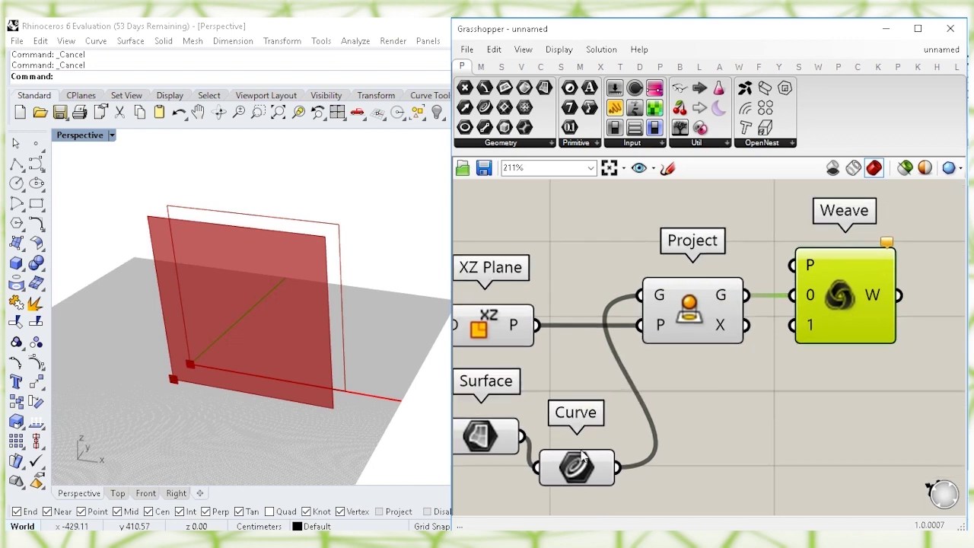
left_click(575, 471)
left_click_drag(734, 386, 795, 337)
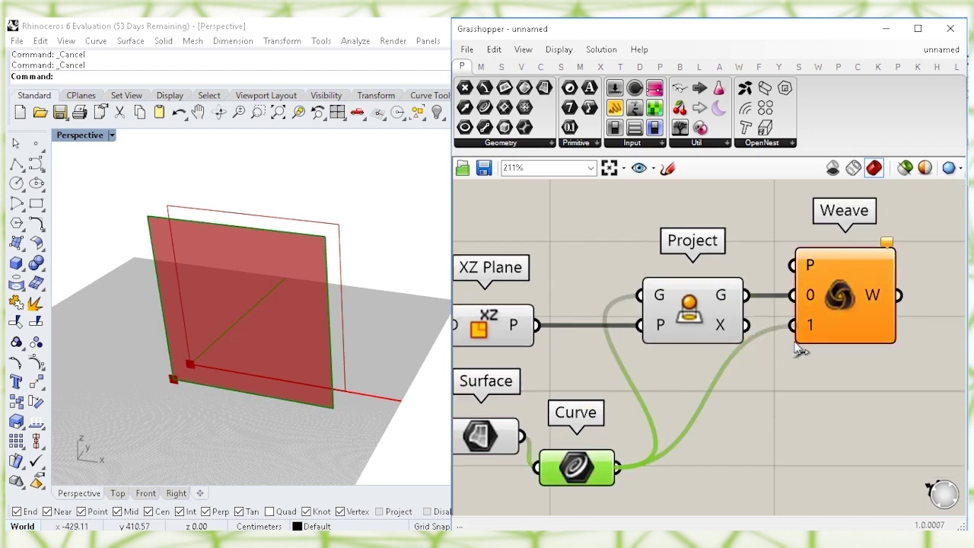
left_click(827, 311)
right_click_drag(843, 380, 724, 387)
left_click(837, 310)
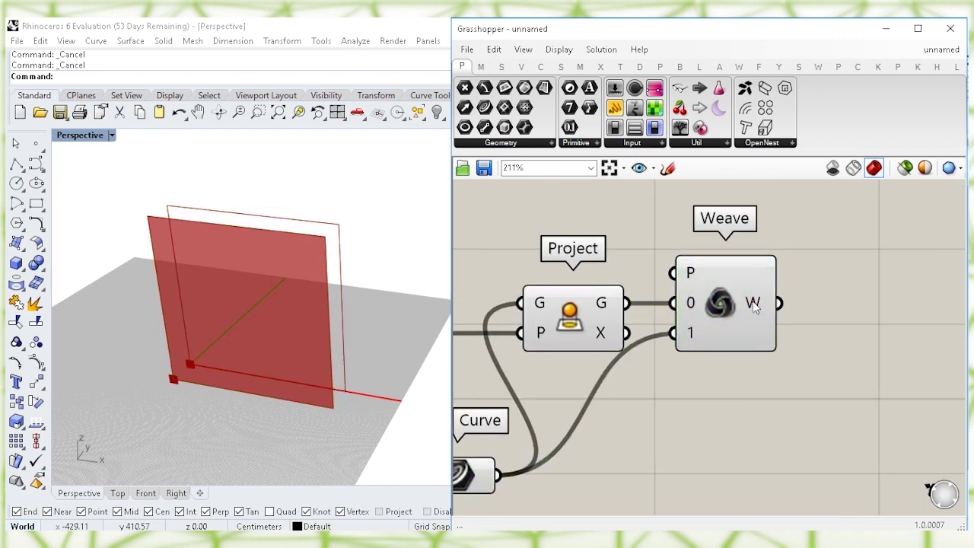
Step: Add a Loft component and connect Weave's W output to its C input
double_click(837, 320)
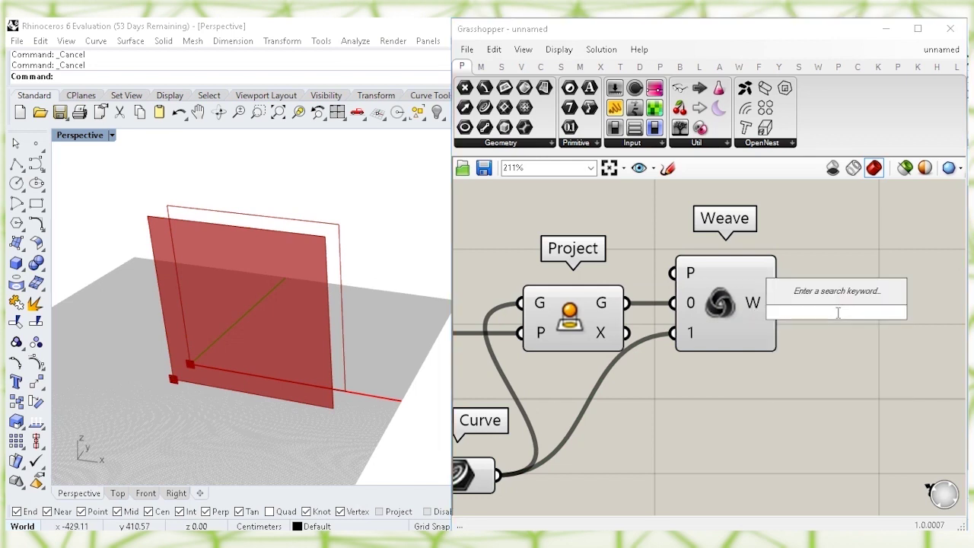
type("lo")
key("Up")
key("Up")
key("Up")
key("Up")
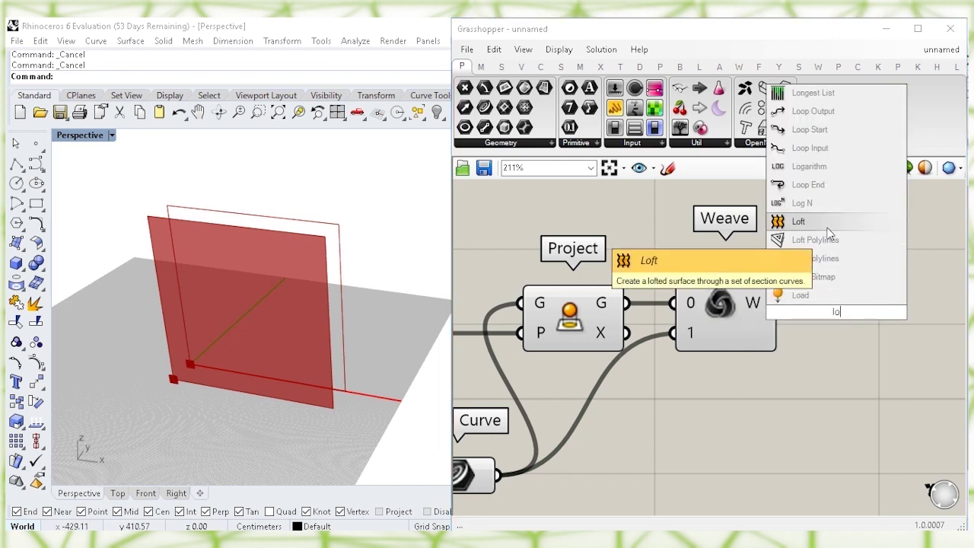
key("Return")
mouse_move(824, 304)
left_mouse_down()
mouse_move(793, 297)
mouse_move(832, 308)
left_mouse_up()
left_click(841, 373)
left_click(841, 337)
Step: Add another Boundary Surfaces component above Weave and connect Project's G output to its E input
left_click(712, 395)
left_click(572, 331)
right_click_drag(347, 282, 262, 317)
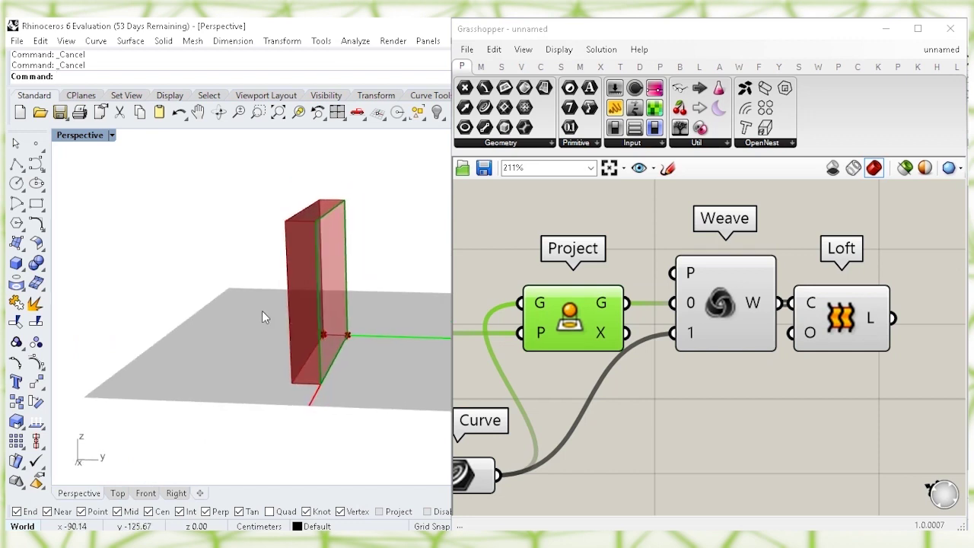
left_click(643, 219)
right_click_drag(642, 220, 619, 320)
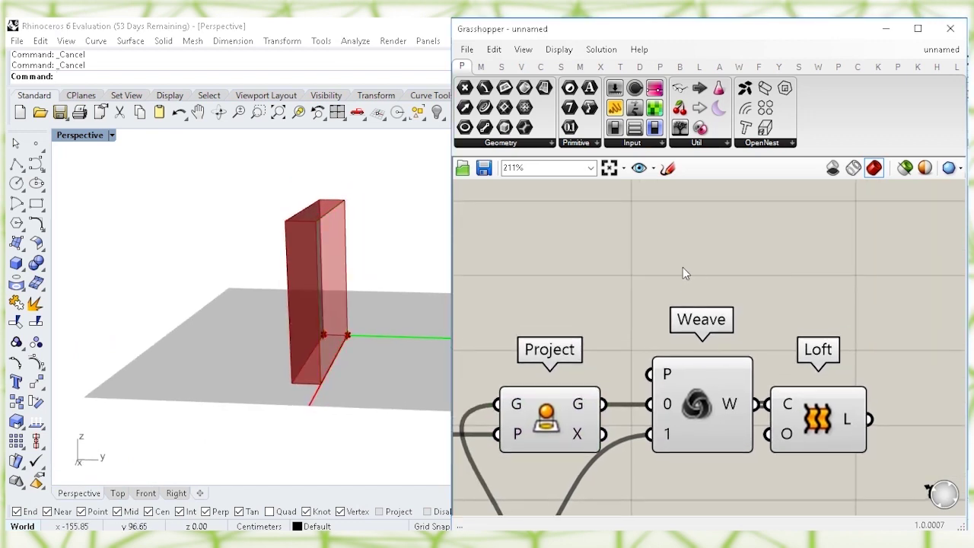
double_click(682, 270)
type("bound")
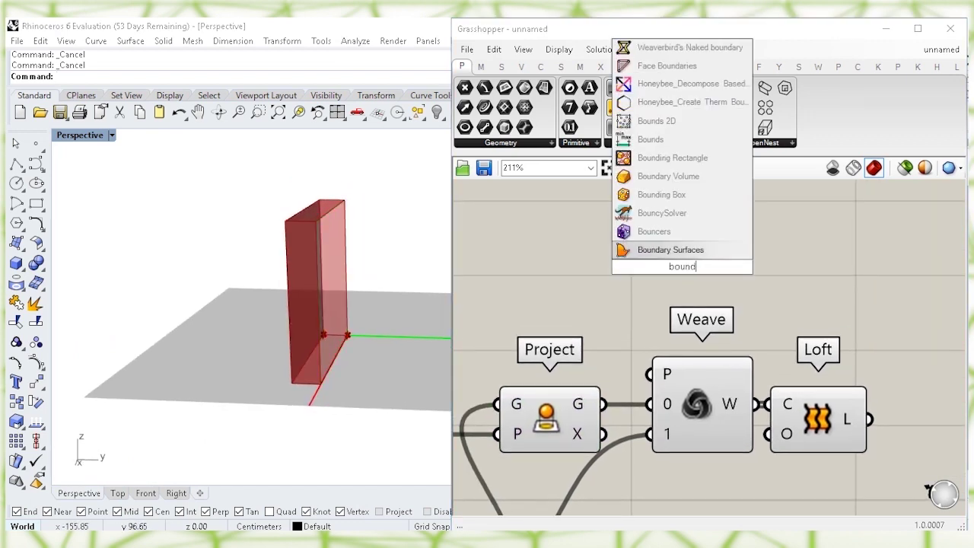
left_click(686, 251)
left_click_drag(687, 273, 710, 272)
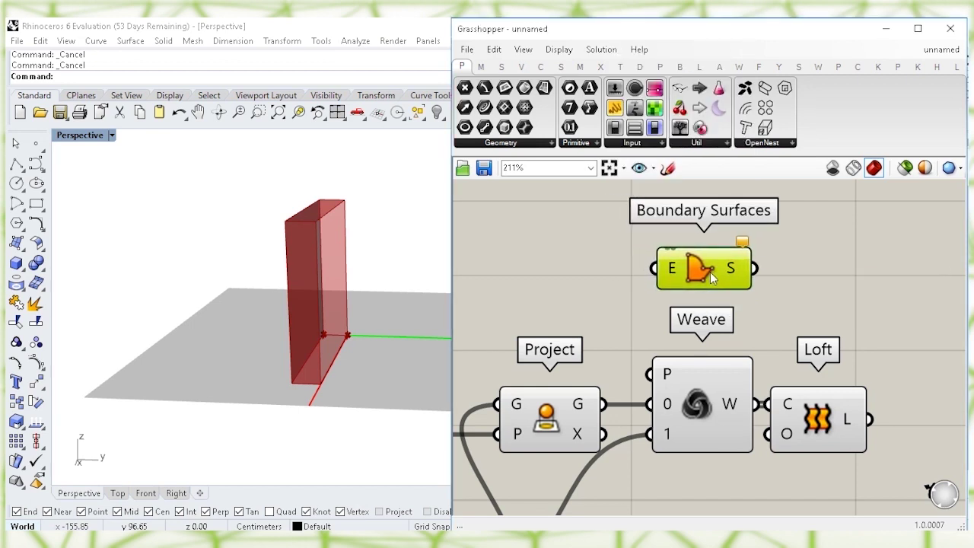
left_click(566, 421)
left_click_drag(631, 362, 653, 267)
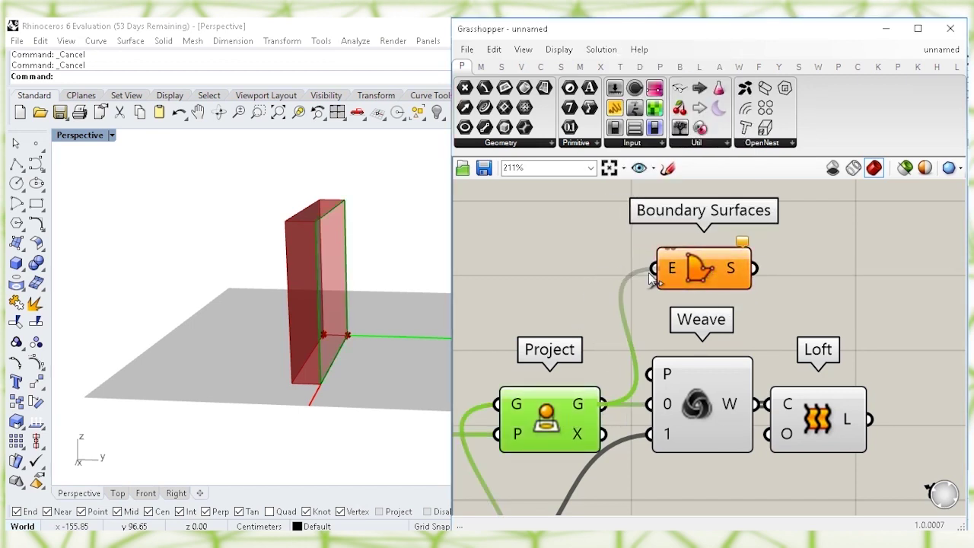
left_click_drag(714, 279, 706, 280)
Step: Add a Merge component after the upper Boundary Surfaces and Loft components
right_click_drag(949, 334, 822, 333)
left_click(820, 332)
double_click(820, 332)
type("merge")
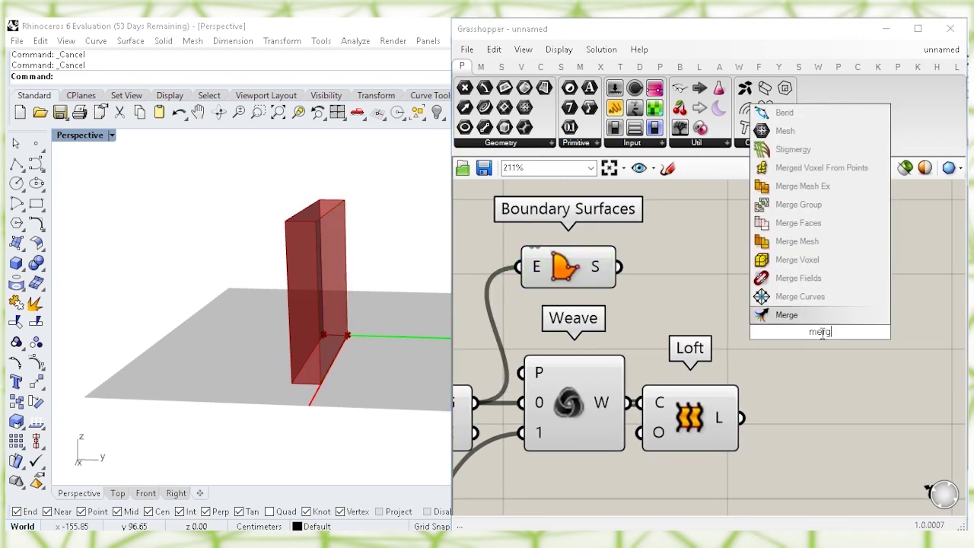
key("Return")
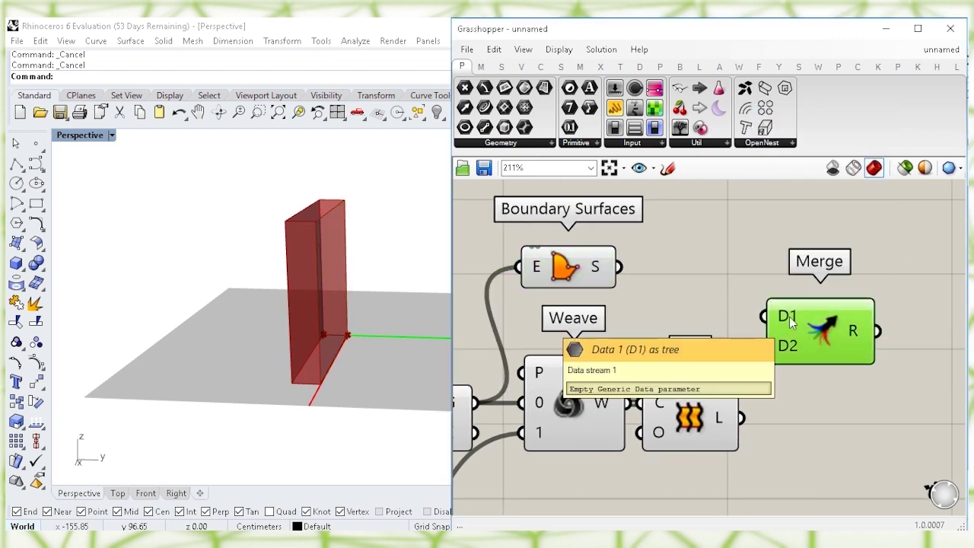
Step: Connect the upper Boundary Surfaces' S output to Merge's D1 input and Loft's L output to its D2 input
left_click(579, 268)
left_click_drag(618, 267, 764, 316)
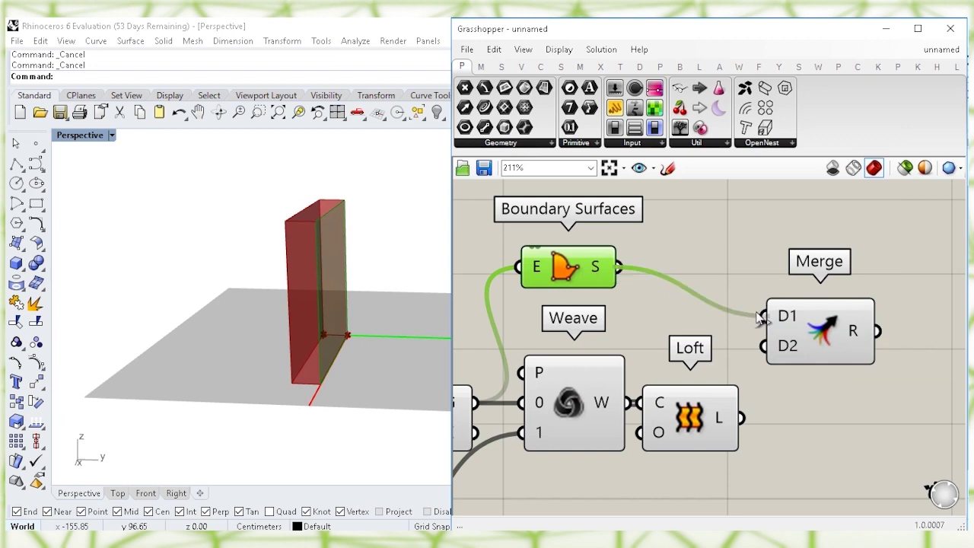
left_click(809, 326)
left_click_drag(789, 350, 839, 419)
left_click(677, 424)
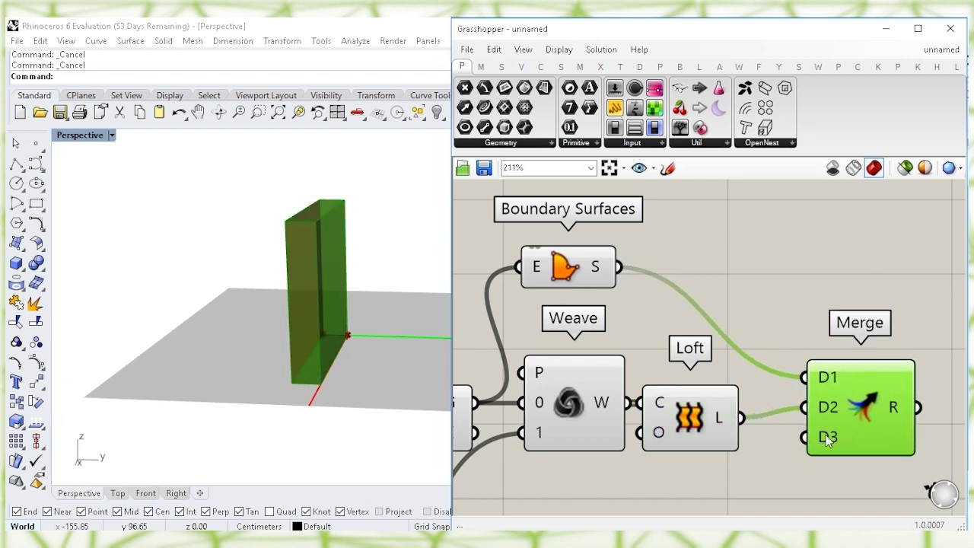
Step: Connect the Surface parameter's output to Merge's D3 input
right_click_drag(825, 438, 842, 375)
scroll(796, 414, "down", 2)
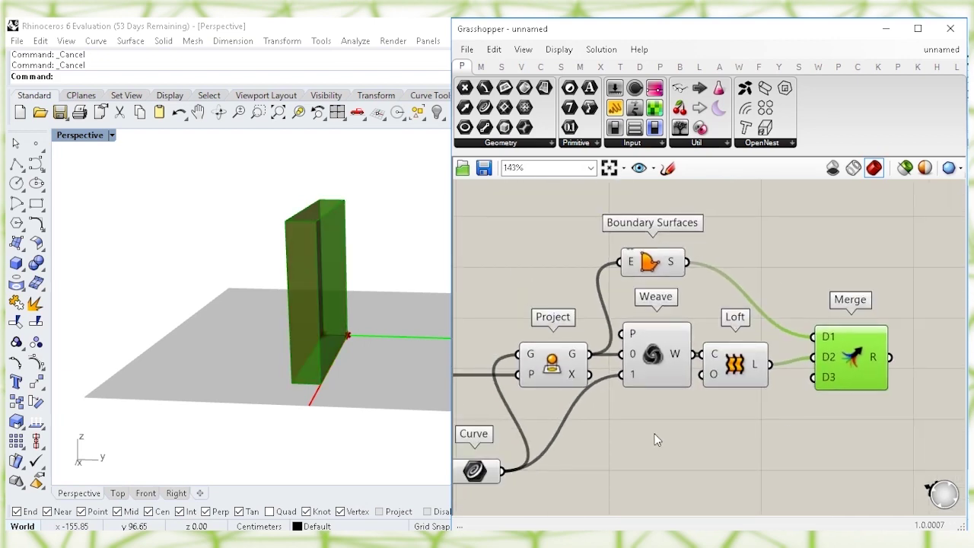
right_click_drag(517, 443, 617, 414)
left_click(514, 430)
right_click_drag(378, 371, 398, 395)
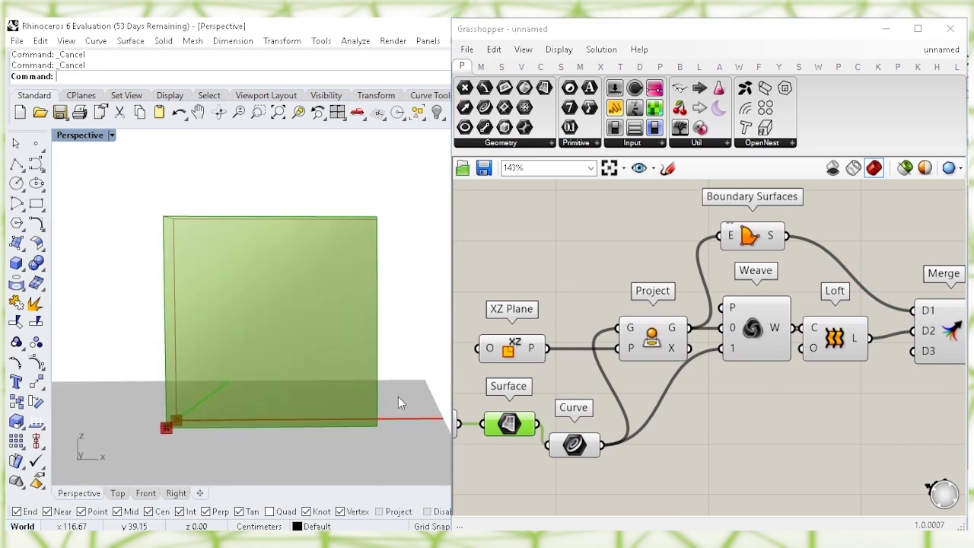
left_click_drag(537, 424, 825, 367)
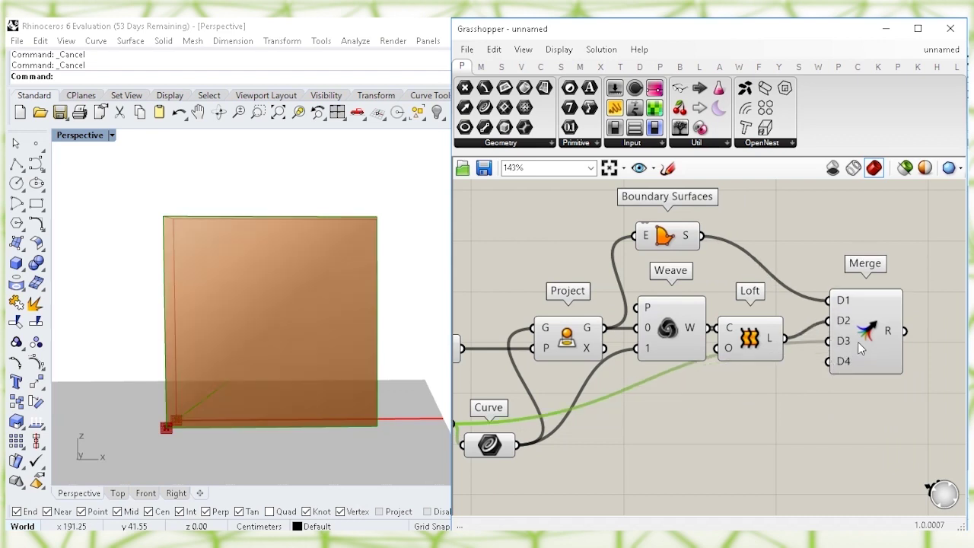
Step: Tidy the layout by repositioning Merge beside Loft and moving the Curve parameter lower beneath the Surface wire
left_click(858, 329)
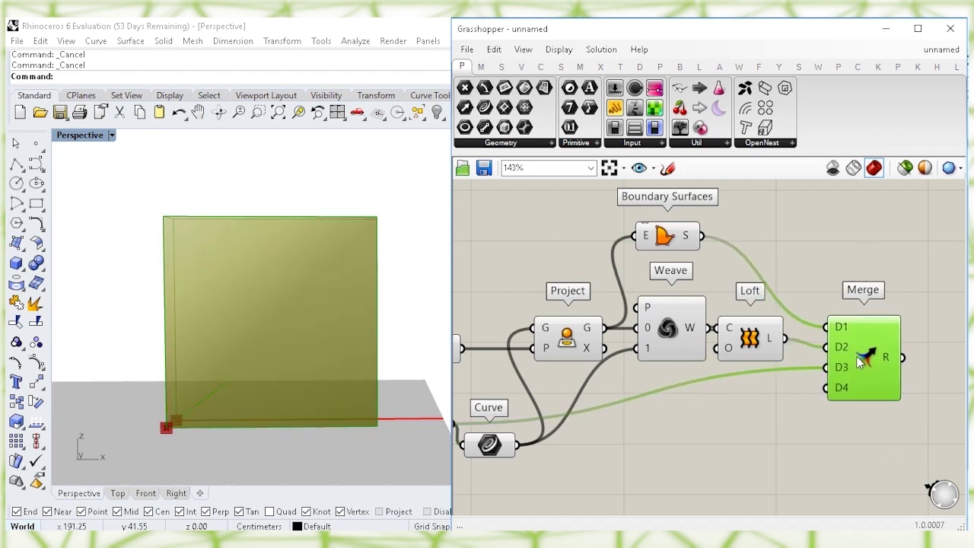
left_click(828, 431)
right_click_drag(828, 432, 855, 398)
right_click_drag(691, 401, 762, 375)
left_click_drag(571, 387, 573, 420)
left_click(728, 410)
right_click_drag(801, 408, 584, 443)
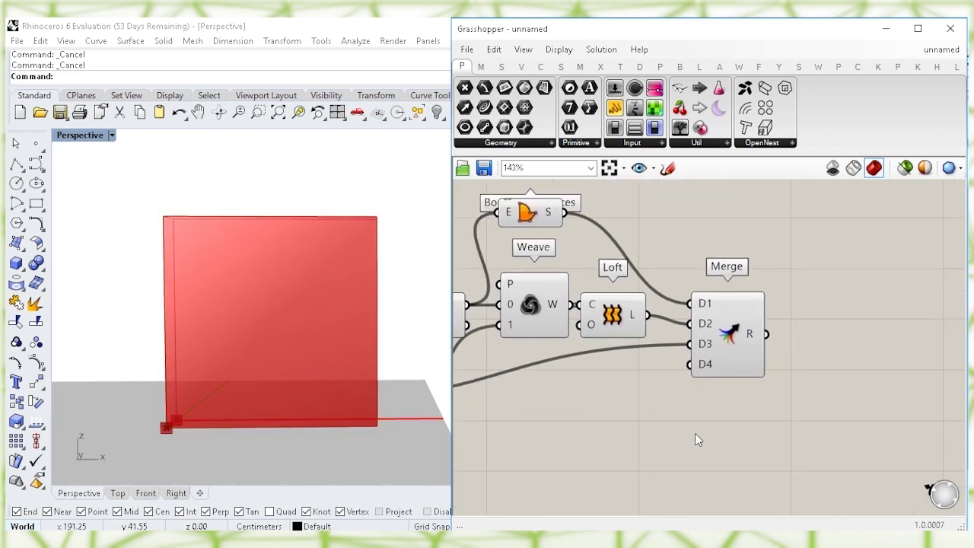
left_click_drag(725, 354, 726, 344)
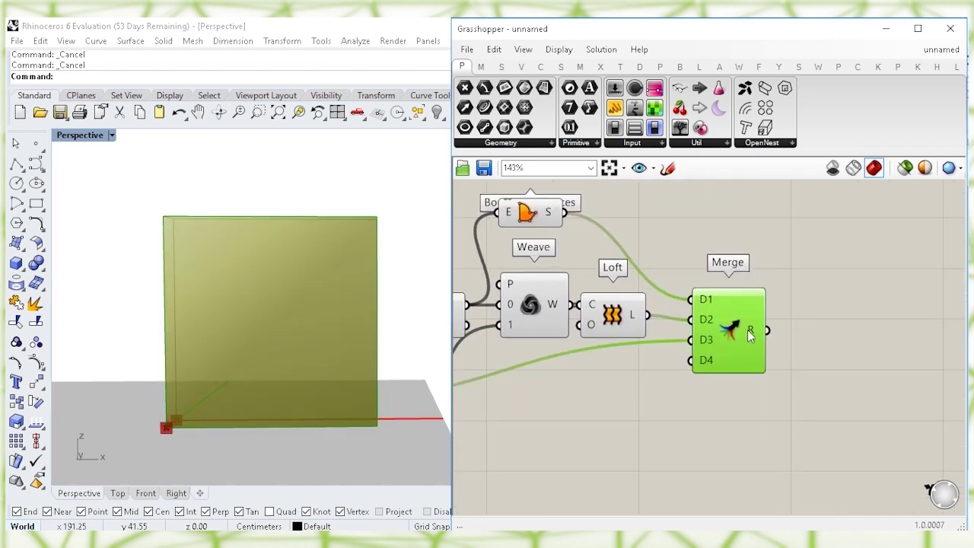
Step: Add a Brep Join component after Merge and connect Merge's R output to its B input
double_click(812, 337)
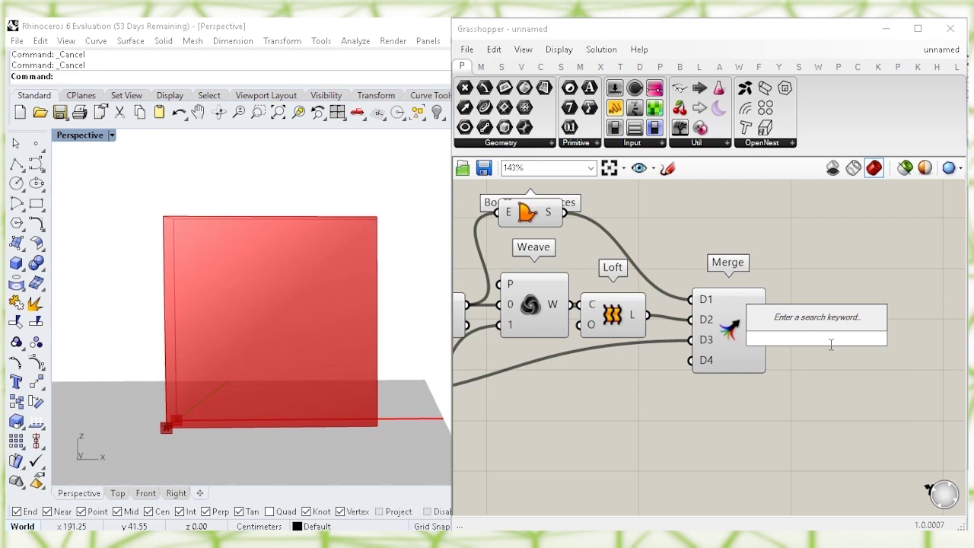
type("brep joi")
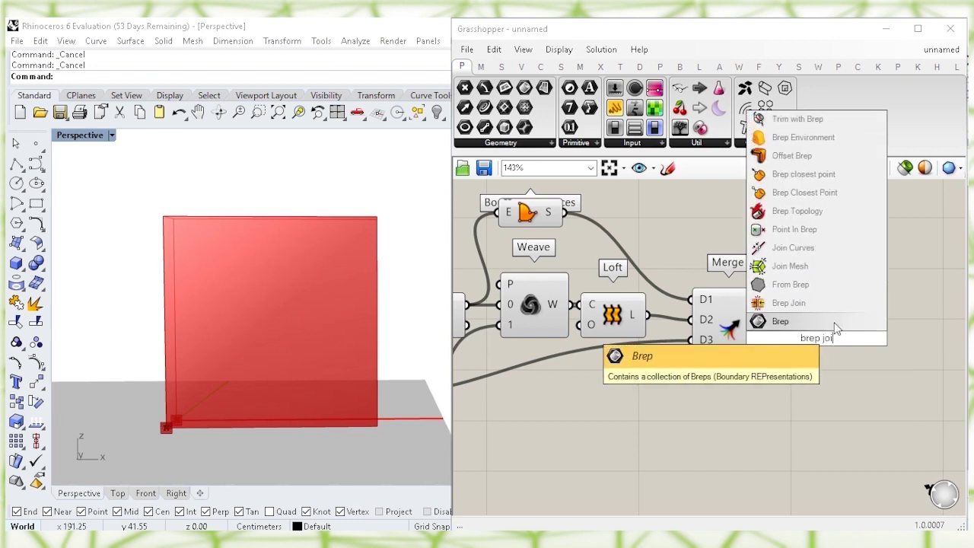
left_click(849, 307)
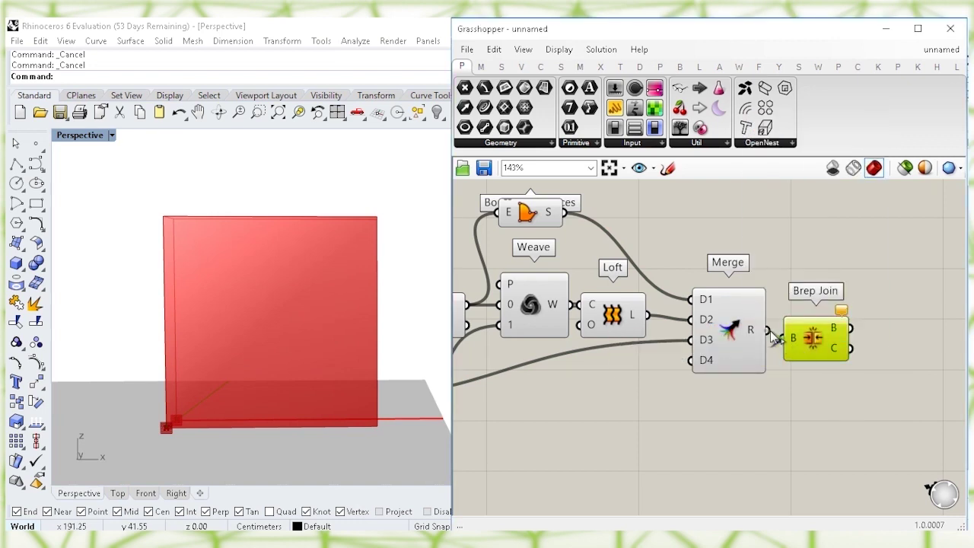
left_click_drag(771, 331, 769, 330)
left_click_drag(801, 342, 798, 334)
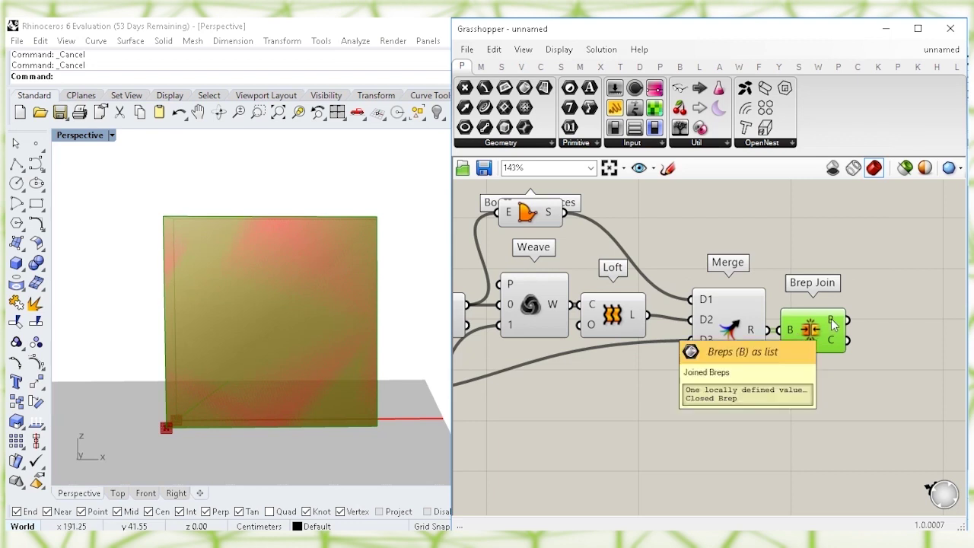
Step: Turn off the preview of the Merge, Loft and upper Boundary Surfaces components
left_click_drag(719, 328, 723, 328)
right_click(737, 332)
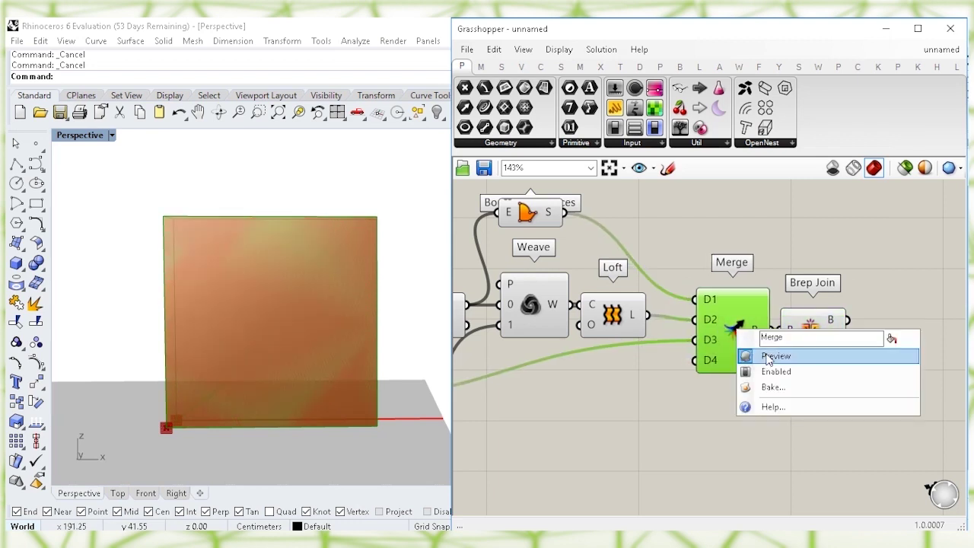
left_click(765, 354)
right_click_drag(618, 312, 720, 332)
left_click(720, 332)
right_click(732, 330)
left_click(782, 359)
right_click(630, 236)
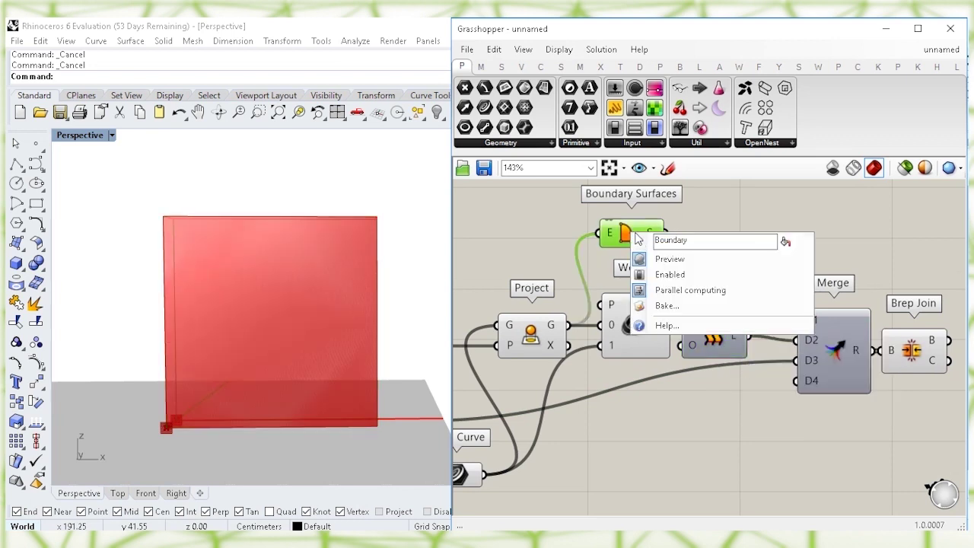
left_click(663, 260)
Step: Turn off the preview of the Boundary Surfaces component after Rectangle and of the Surface parameter
right_click_drag(601, 420, 780, 404)
right_click_drag(488, 414, 579, 412)
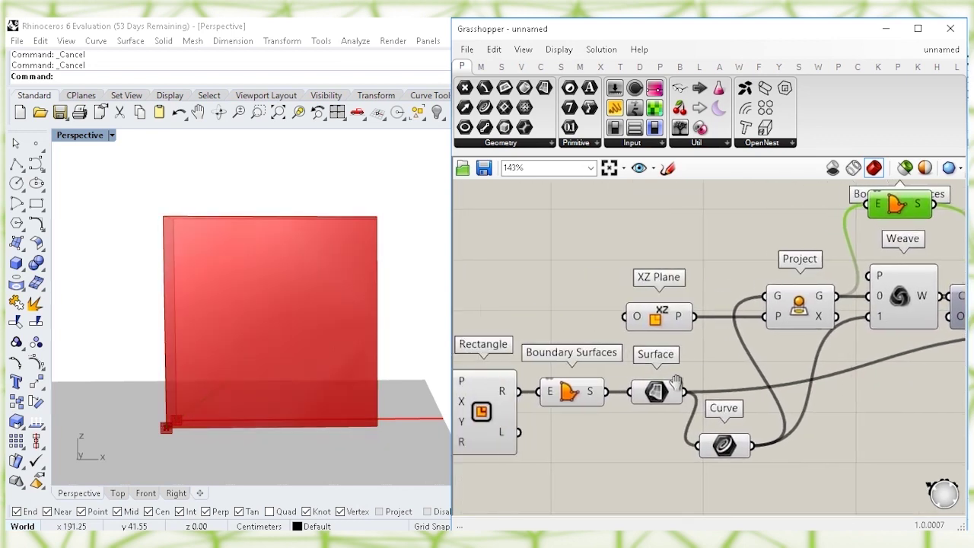
right_click(578, 392)
left_click(613, 416)
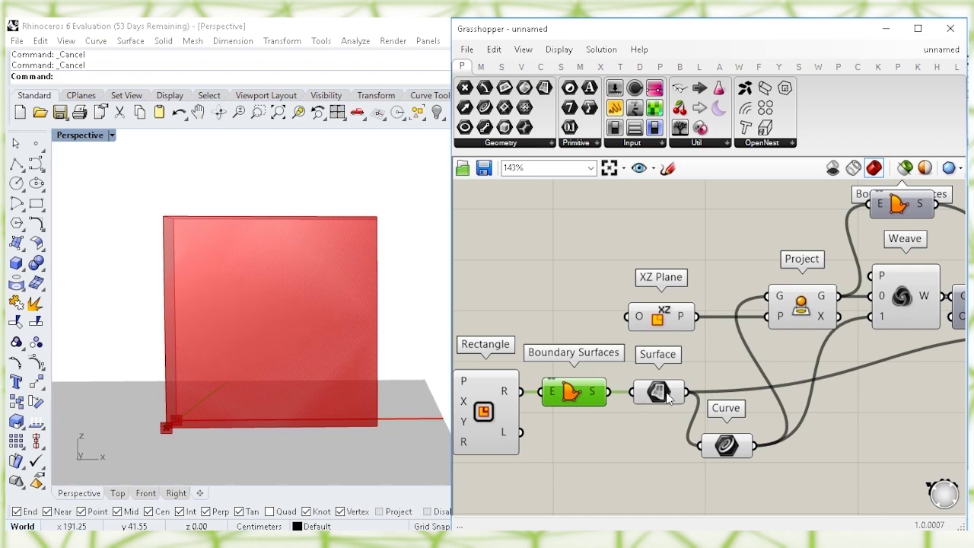
left_click(658, 392)
right_click(656, 391)
left_click(713, 257)
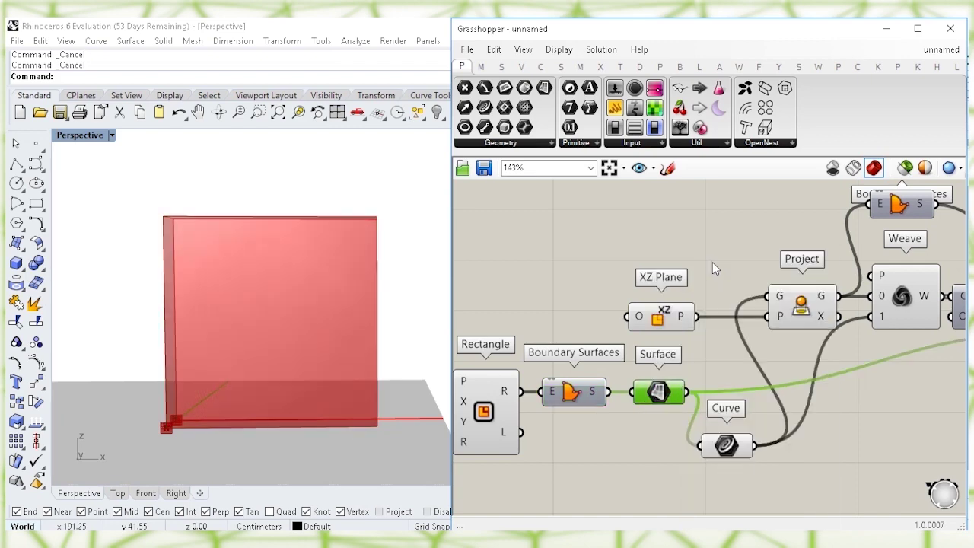
left_click(866, 411)
Step: Add a Bounding Box component after Brep Join and connect Brep Join's B output to its C input
right_click_drag(892, 405, 662, 396)
right_click_drag(789, 397, 621, 391)
left_click(778, 320)
right_click_drag(819, 368, 707, 375)
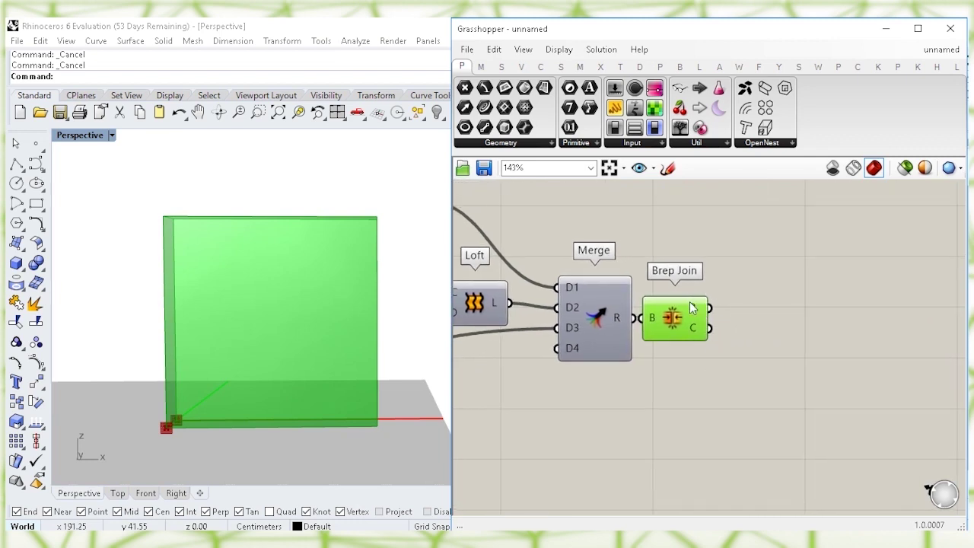
mouse_move(696, 312)
double_click(766, 318)
type("bou")
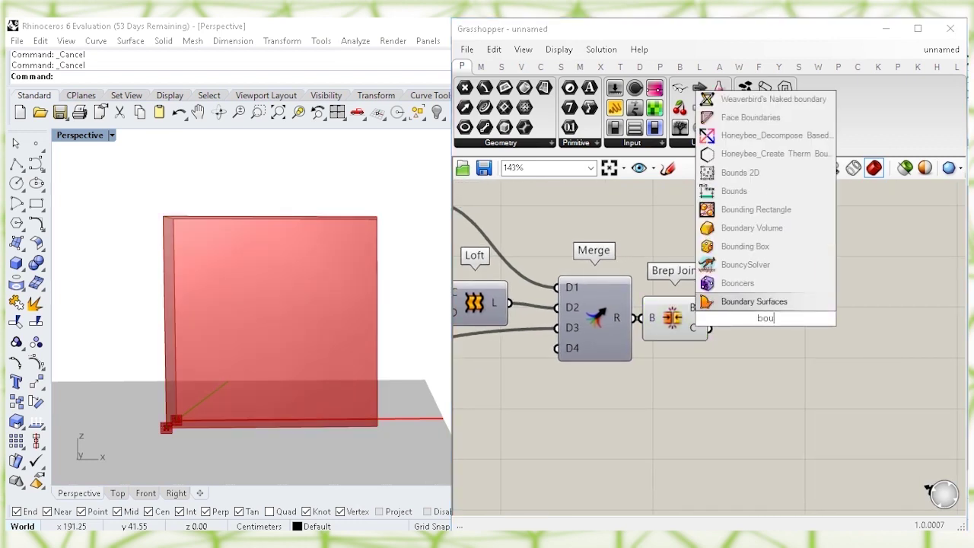
key("Up")
key("Up")
key("Up")
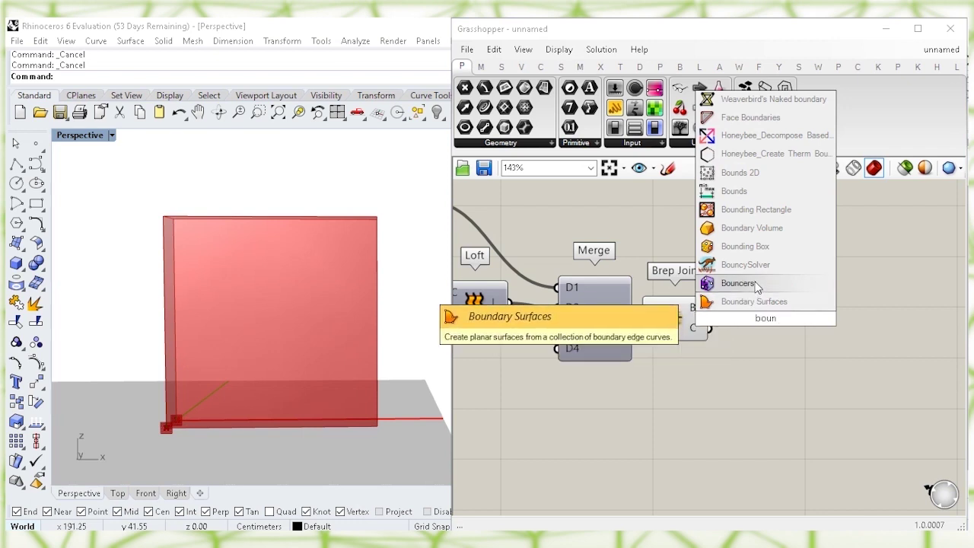
key("Return")
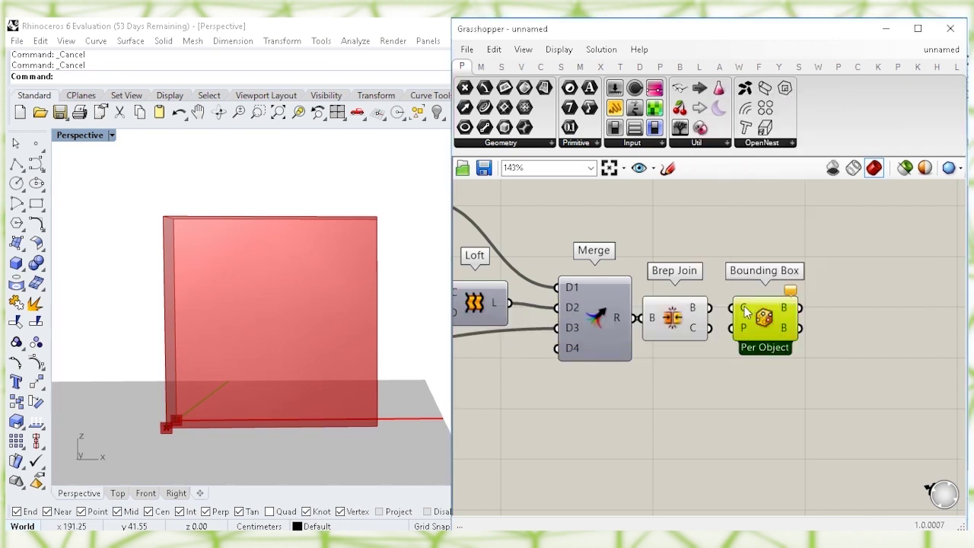
left_click_drag(709, 307, 766, 314)
mouse_move(753, 335)
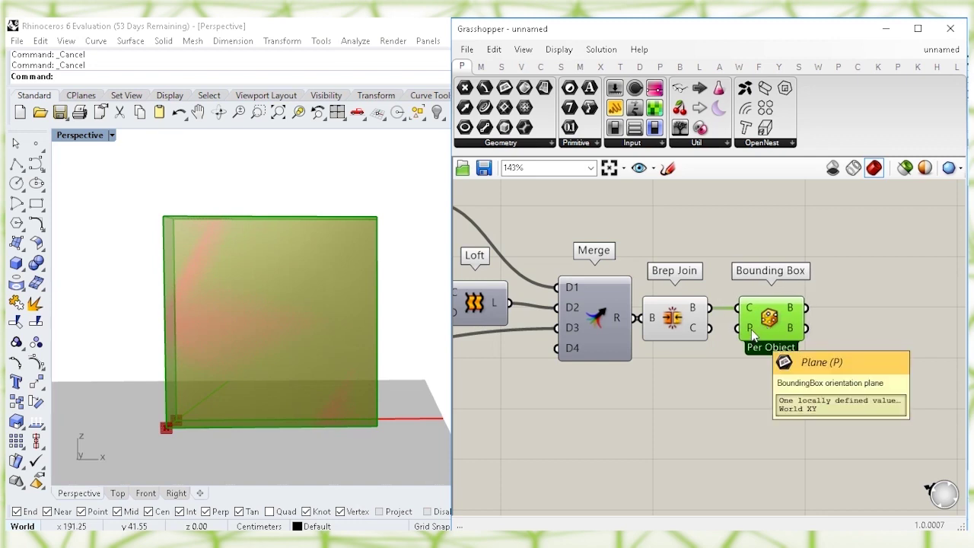
Step: Add a Rotate Plane component below Brep Join
left_click(704, 402)
right_click_drag(678, 410, 704, 389)
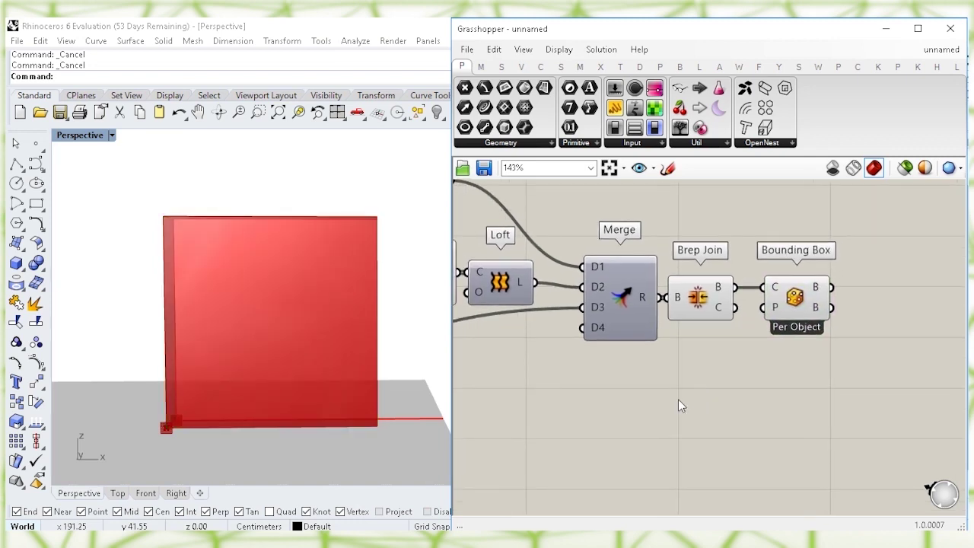
double_click(681, 406)
type("roy")
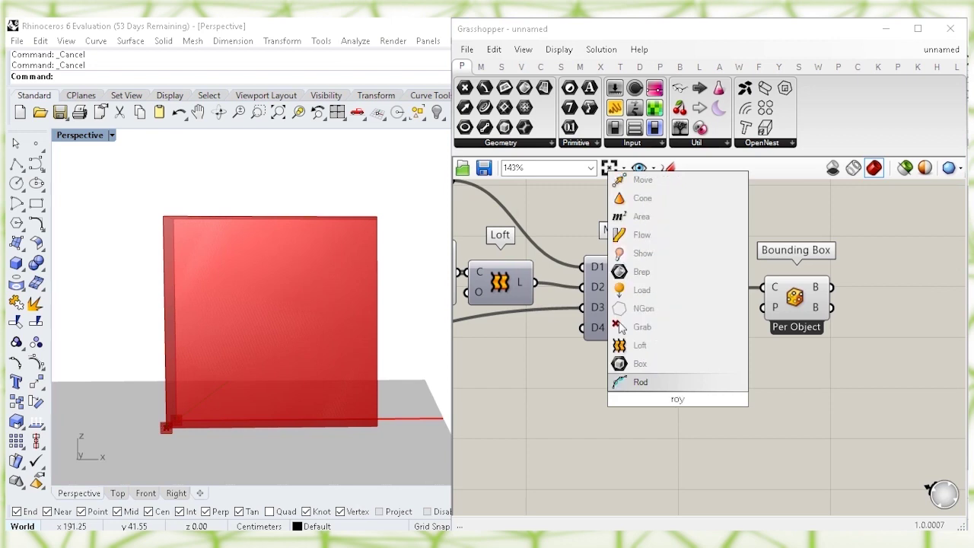
type("tate")
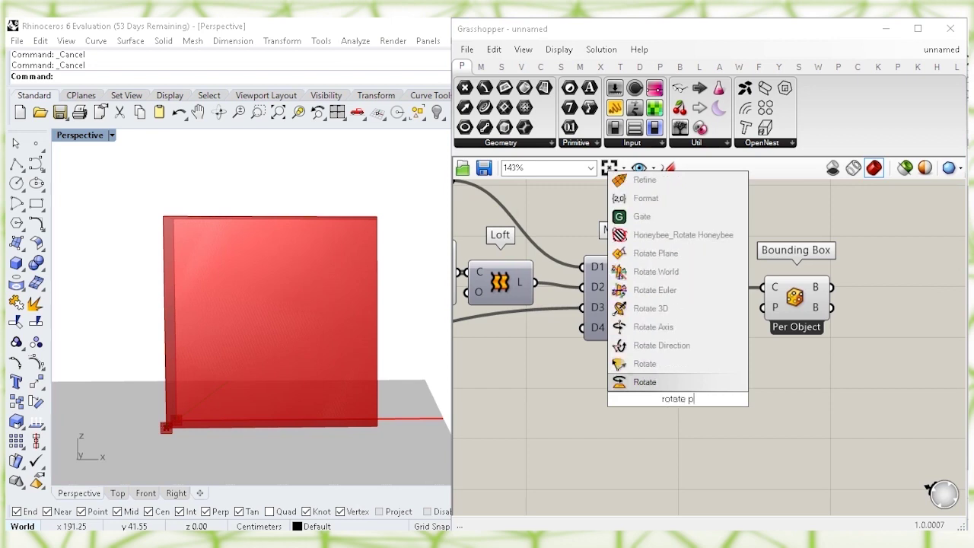
type(" pl")
left_click(658, 343)
left_click_drag(676, 403, 701, 412)
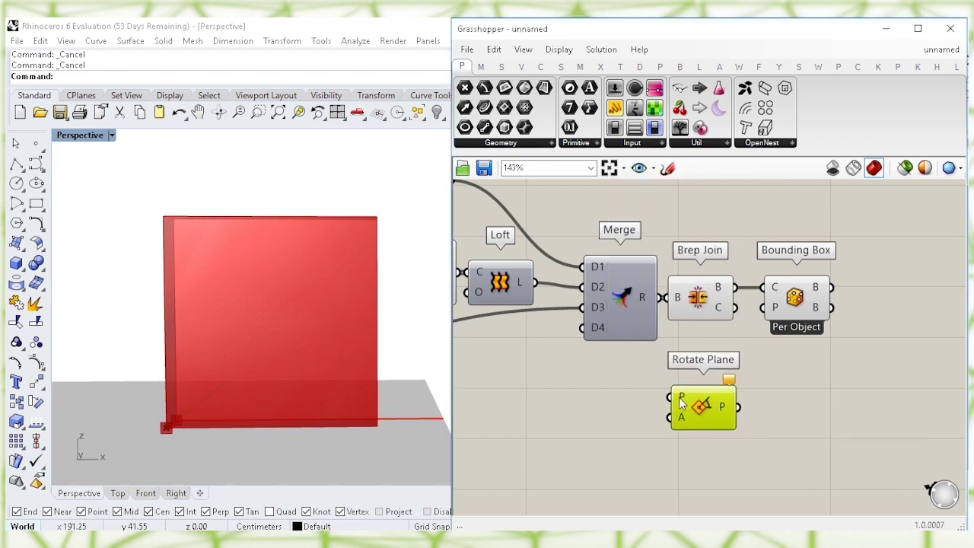
Step: Add an XZ Plane component before Rotate Plane and connect its output to Rotate Plane's P input
double_click(622, 387)
type("xz")
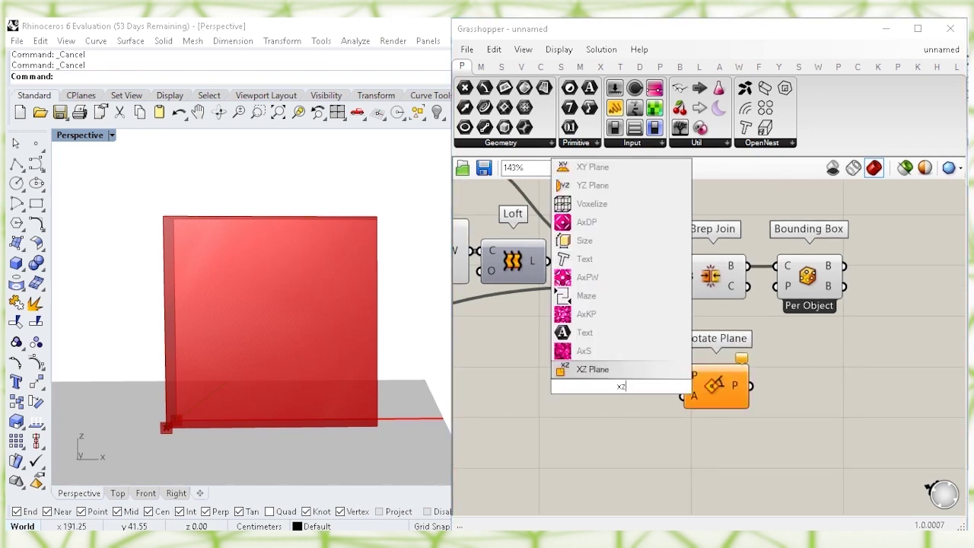
left_click(599, 373)
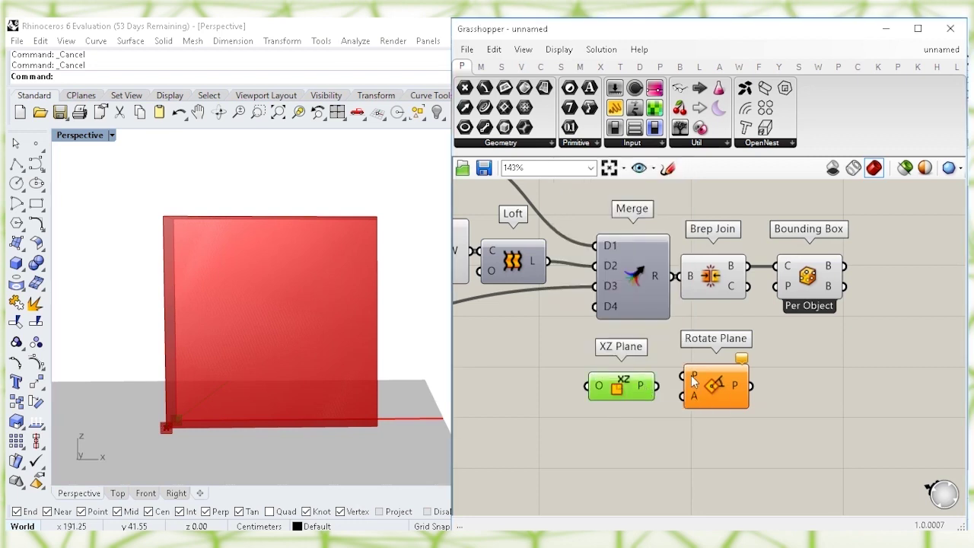
mouse_move(633, 388)
left_mouse_down()
mouse_move(633, 379)
mouse_move(649, 379)
left_mouse_up()
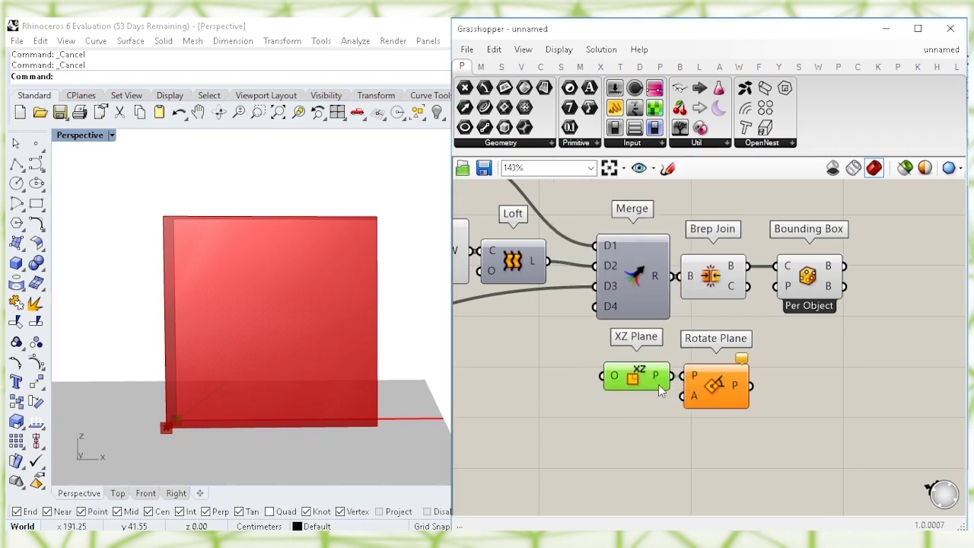
Step: Switch Rotate Plane's A input to degrees and shift the component slightly away from XZ Plane
right_click(696, 399)
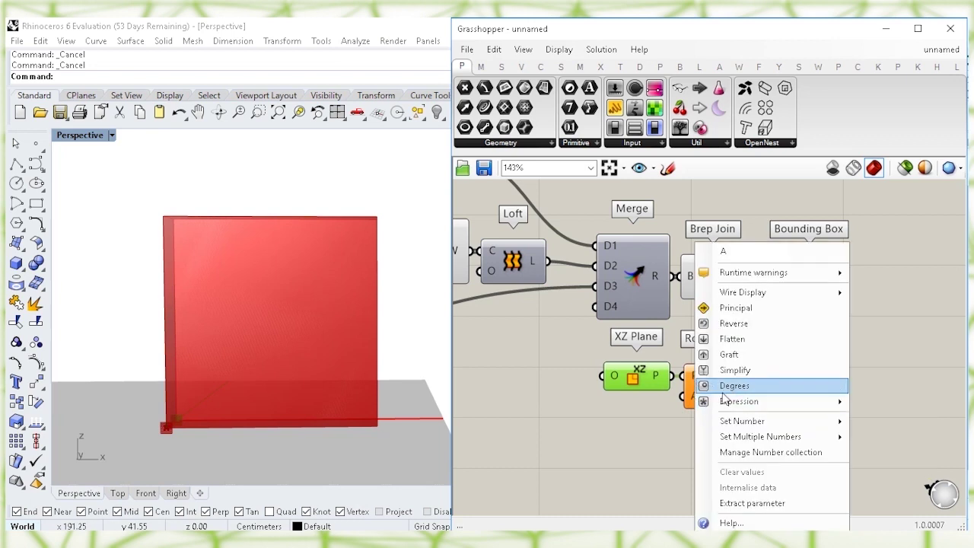
left_click(716, 389)
left_click_drag(715, 392, 743, 392)
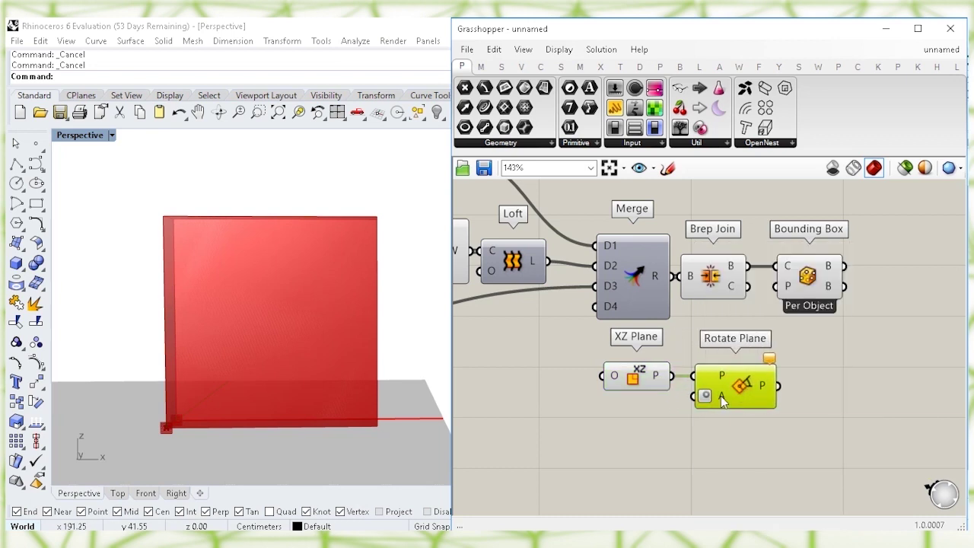
Step: Feed Rotate Plane's A input from a new panel containing 45, and connect its P output to Bounding Box's P input
double_click(624, 429)
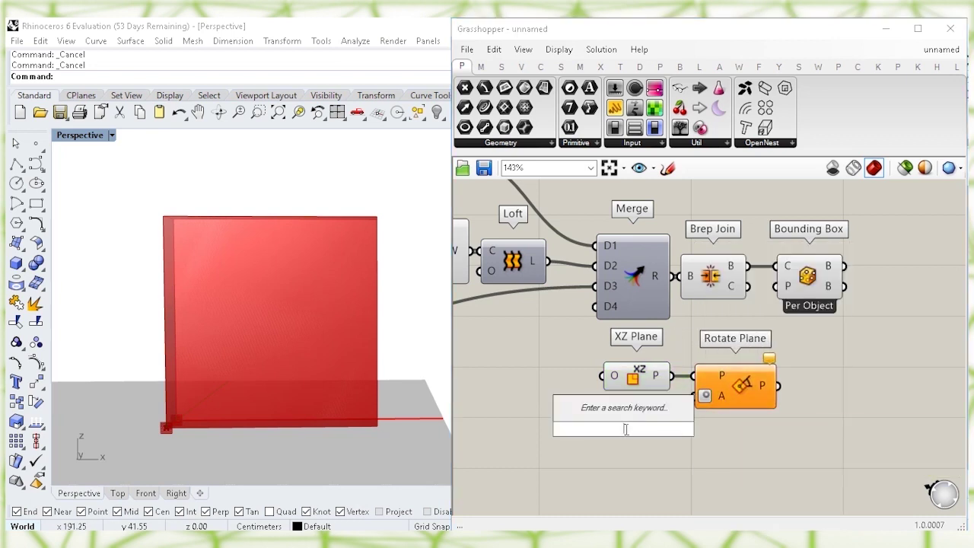
type("\"45")
key("Return")
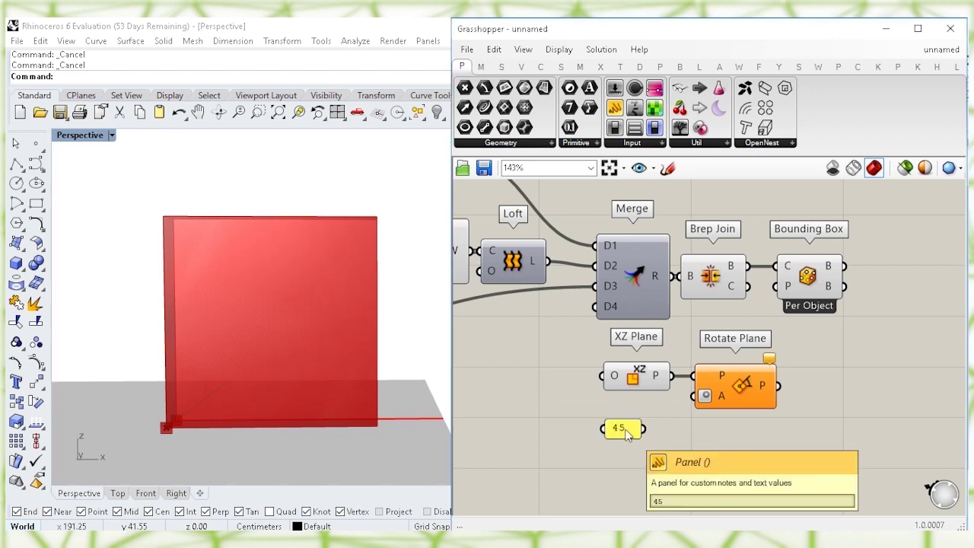
left_click_drag(676, 417, 646, 428)
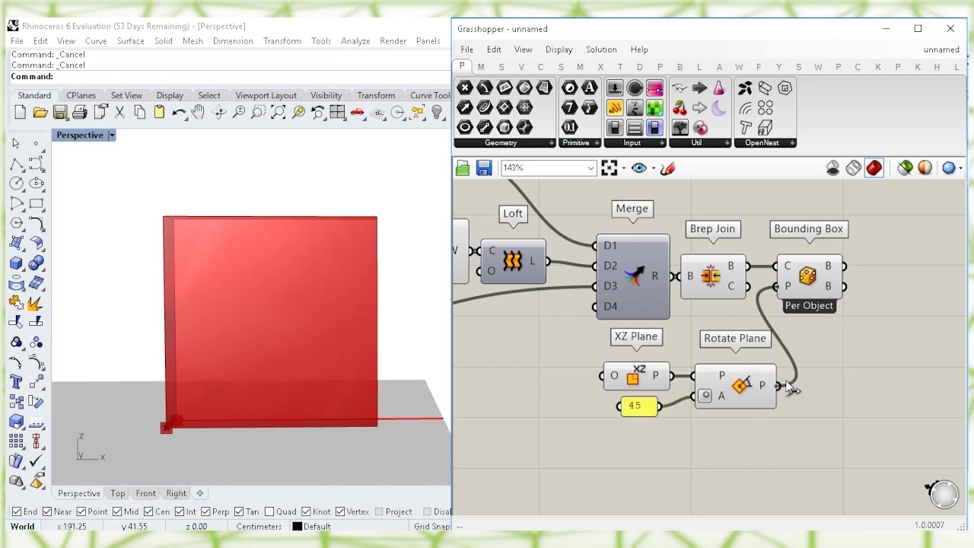
left_click_drag(787, 384, 793, 382)
scroll(270, 274, "down", 2)
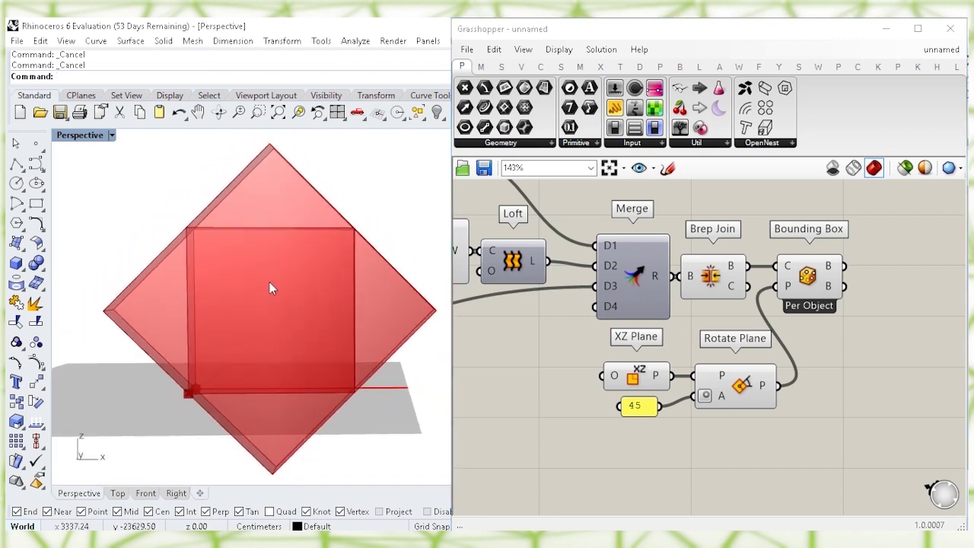
Step: Add a Deconstruct Brep component after Bounding Box and connect the box output B to its B input
left_click(645, 436)
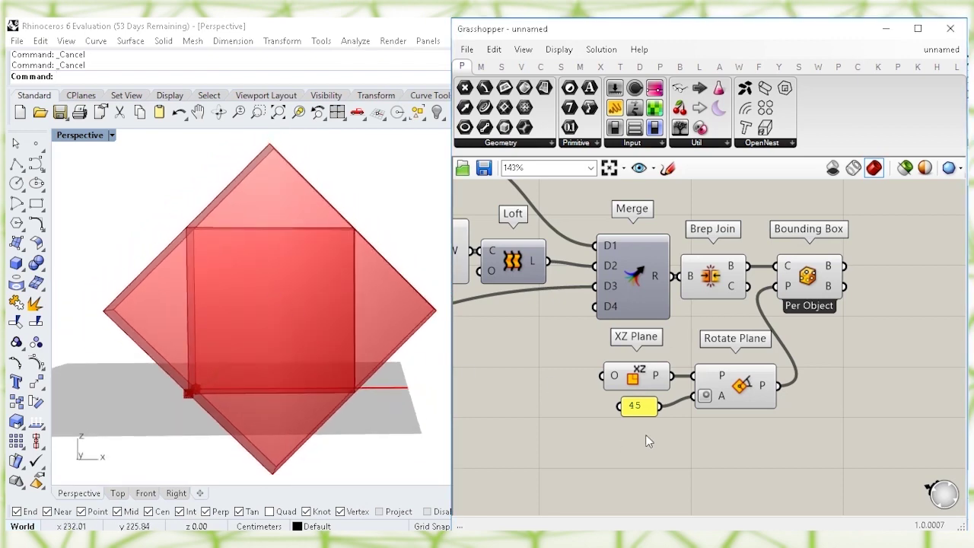
left_click(830, 278)
right_click_drag(885, 274, 720, 324)
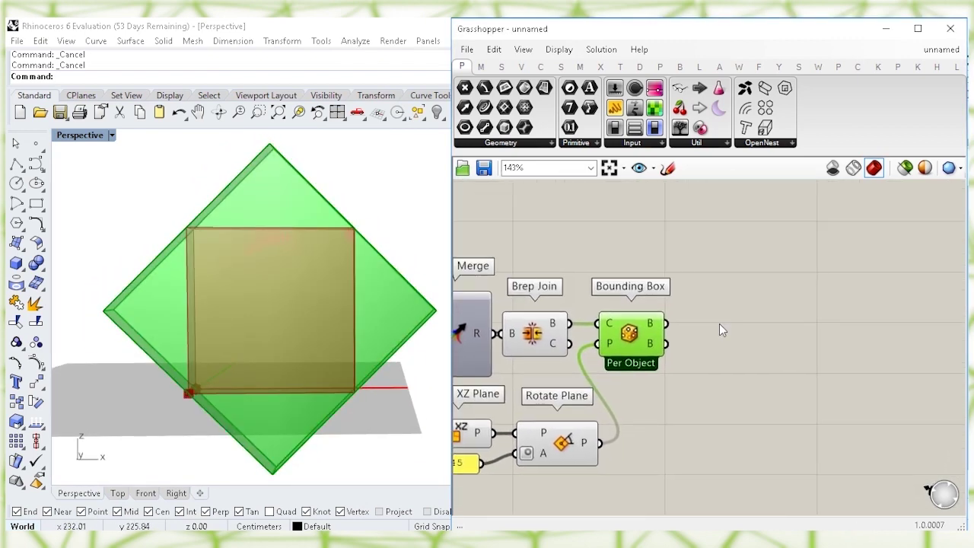
double_click(720, 323)
type("dec")
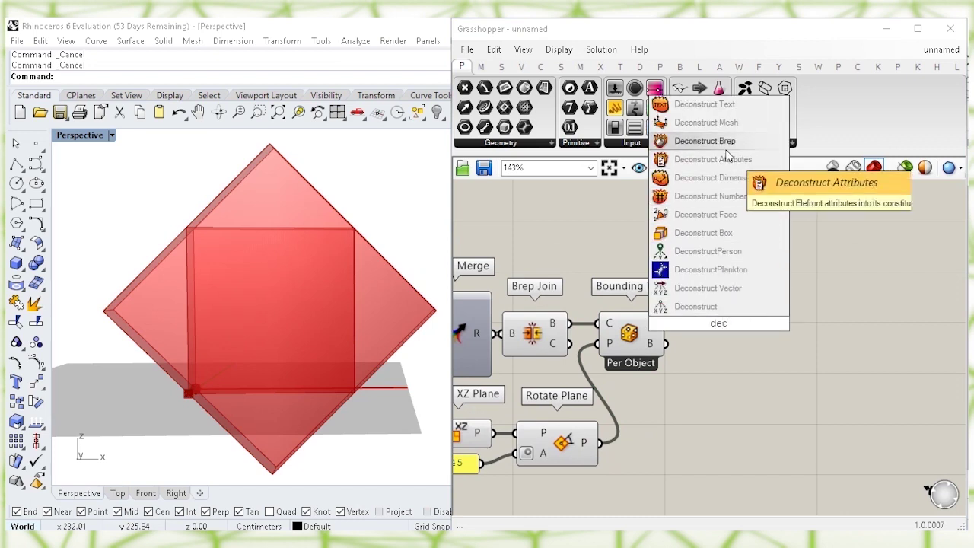
left_click(705, 141)
left_click_drag(676, 327, 694, 324)
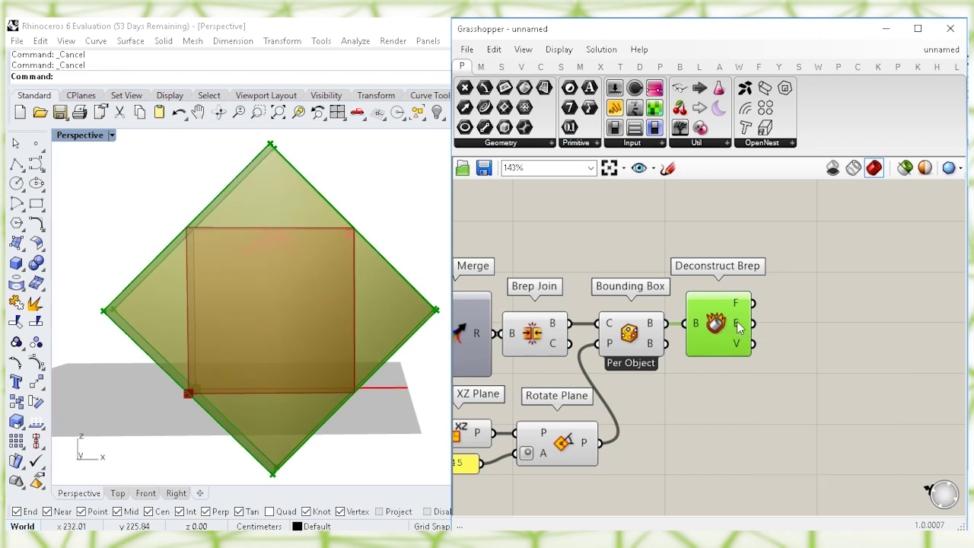
Step: Turn off the preview of the Bounding Box component
left_click(635, 335)
right_click(634, 335)
left_click(660, 355)
left_click(775, 339)
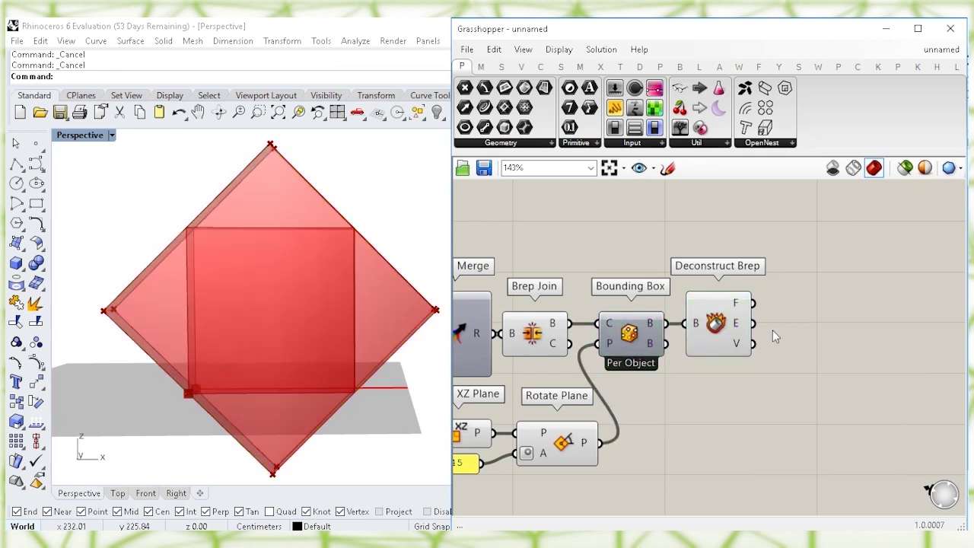
Step: Add a List Item component after Deconstruct Brep, leaving a small gap between them
double_click(799, 322)
type("li")
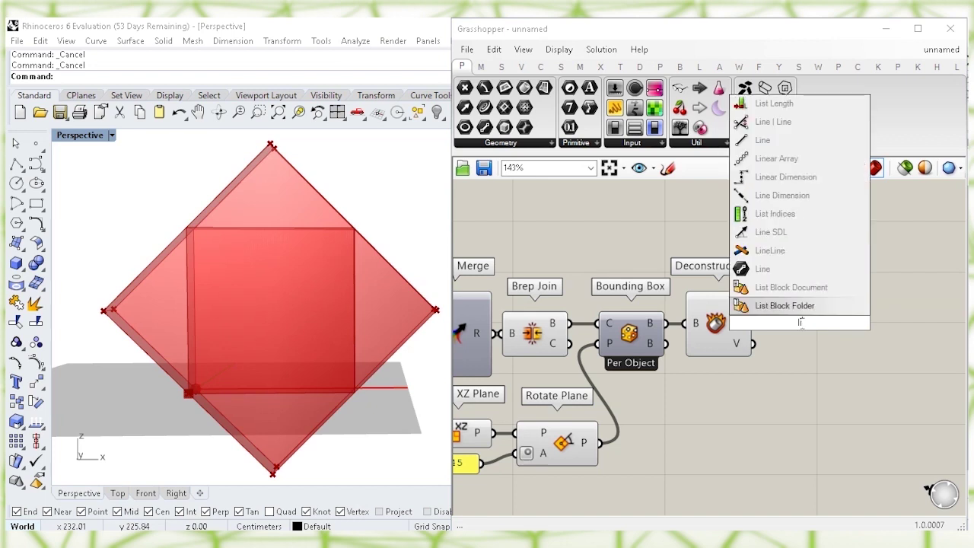
type("st item")
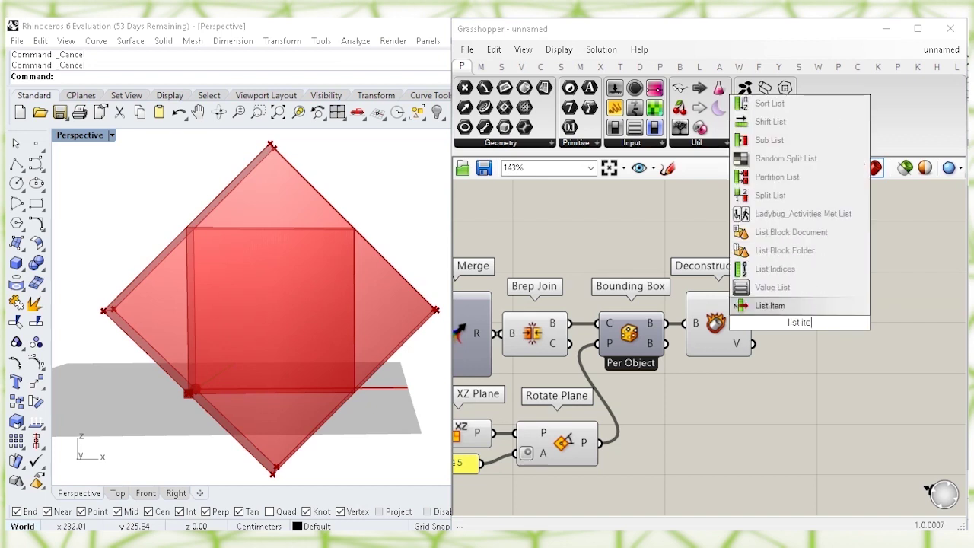
left_click(792, 306)
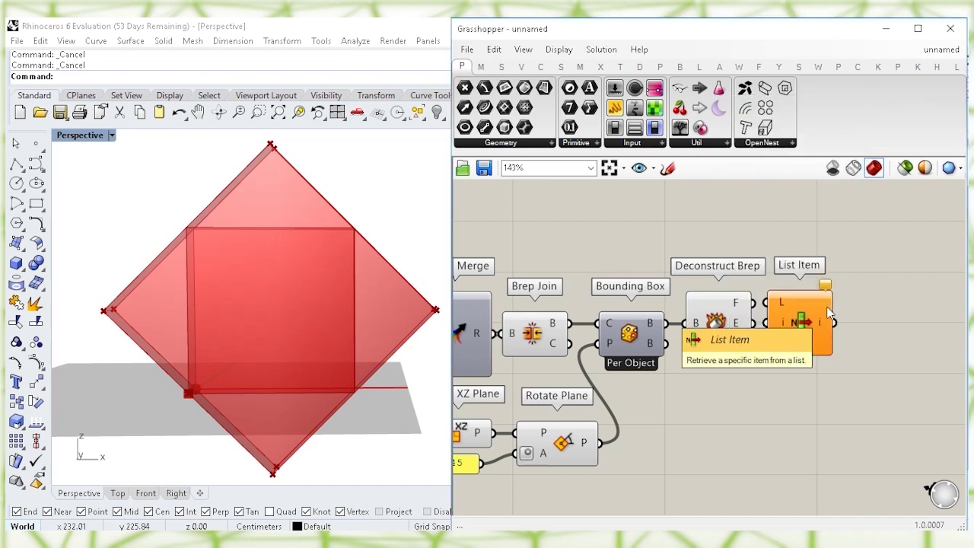
left_click_drag(824, 332, 825, 336)
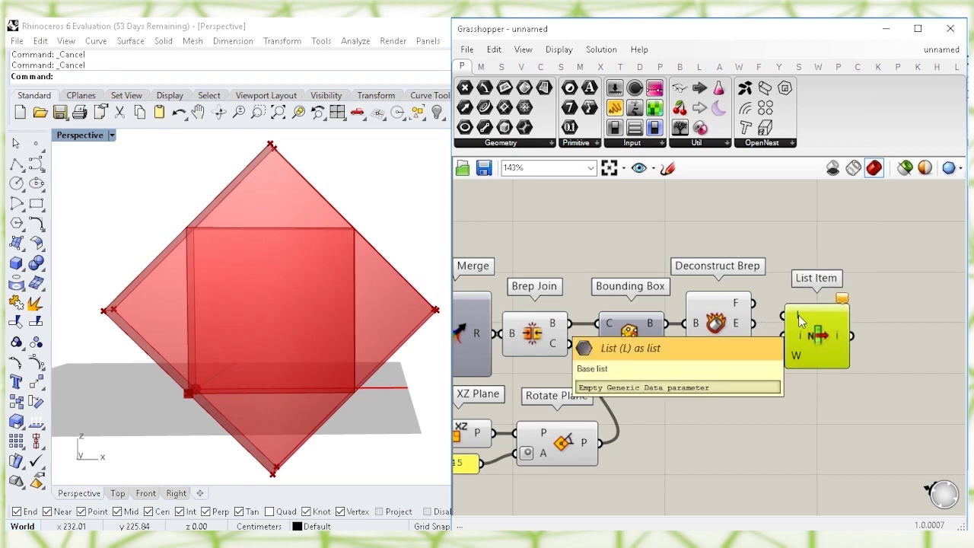
Step: Hide Deconstruct Brep's preview and connect its E output to List Item's L input
left_click(730, 324)
right_click(737, 323)
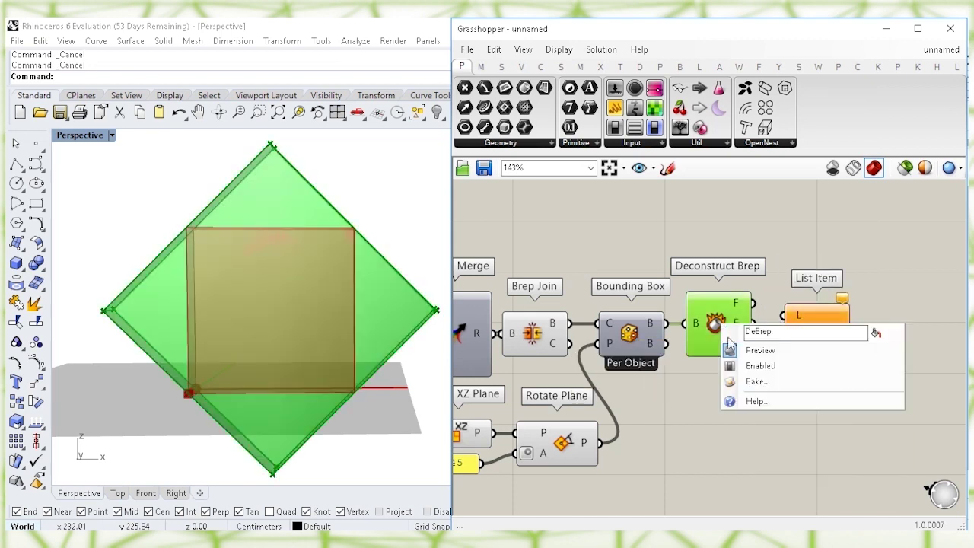
left_click(755, 346)
left_click_drag(755, 324, 822, 340)
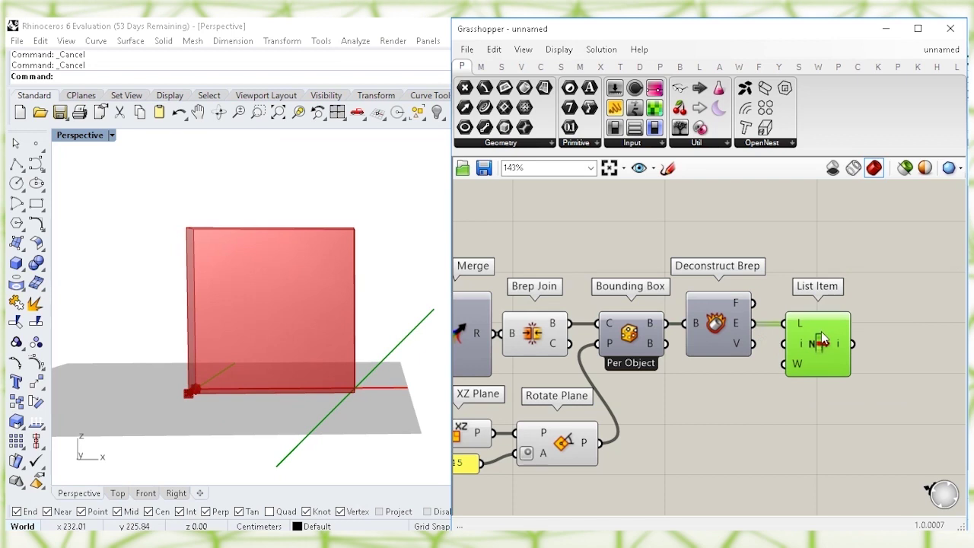
left_click(801, 392)
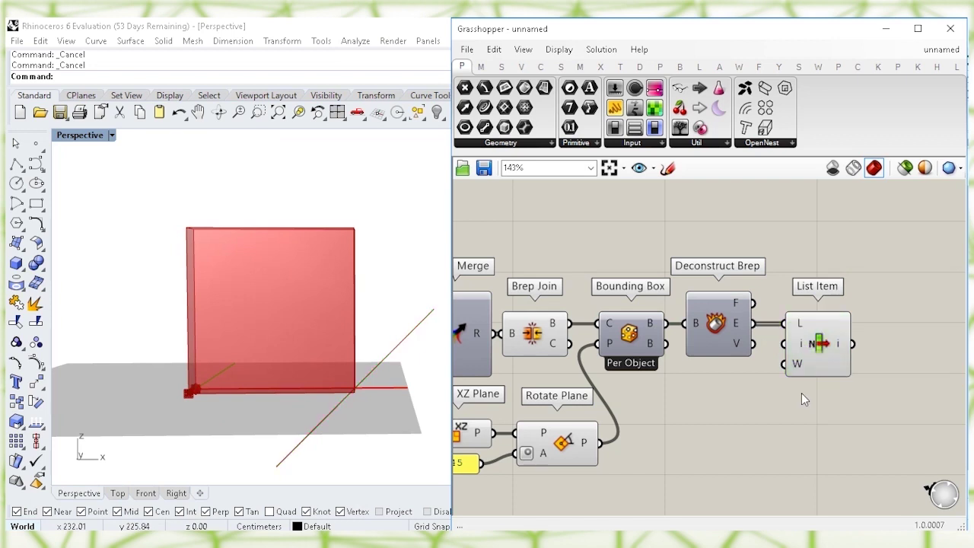
Step: Duplicate the List Item component below the original, keeping its L input connected to Deconstruct Brep's edges
right_click_drag(801, 393, 765, 353)
left_click(781, 311)
left_click_drag(780, 310, 771, 435, "alt")
right_click_drag(773, 443, 779, 391)
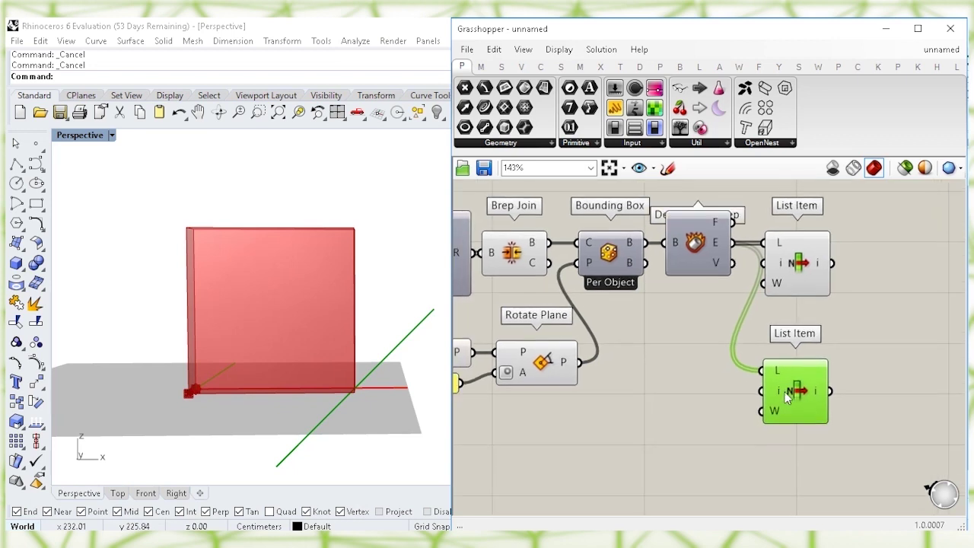
Step: Add a number slider with value 3 and connect it to the lower List Item's i input
left_click(654, 397)
double_click(654, 397)
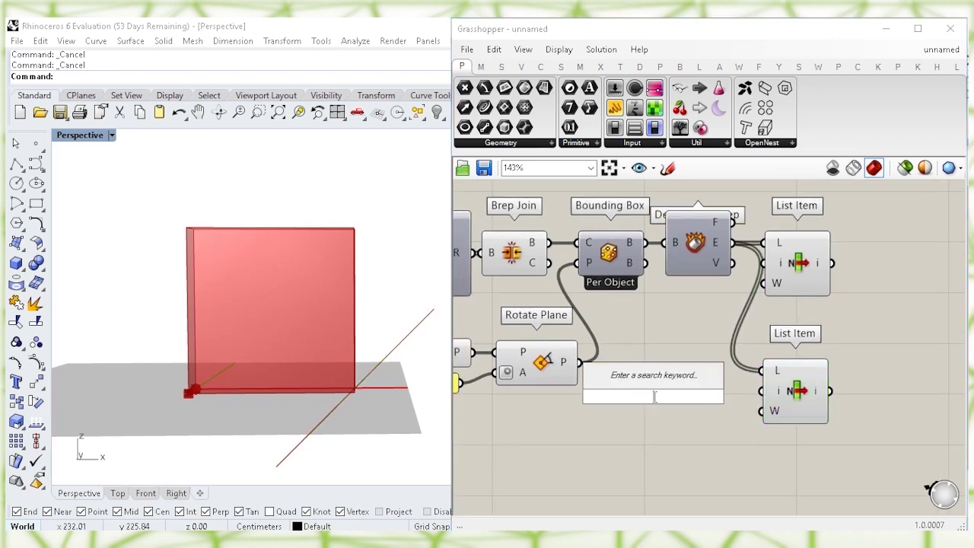
type("3")
key("Return")
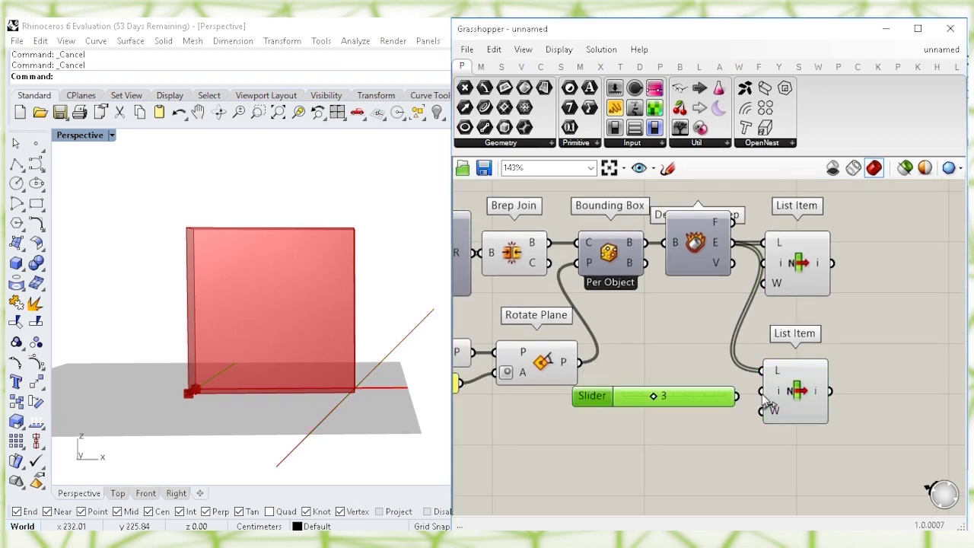
left_click_drag(715, 396, 726, 394)
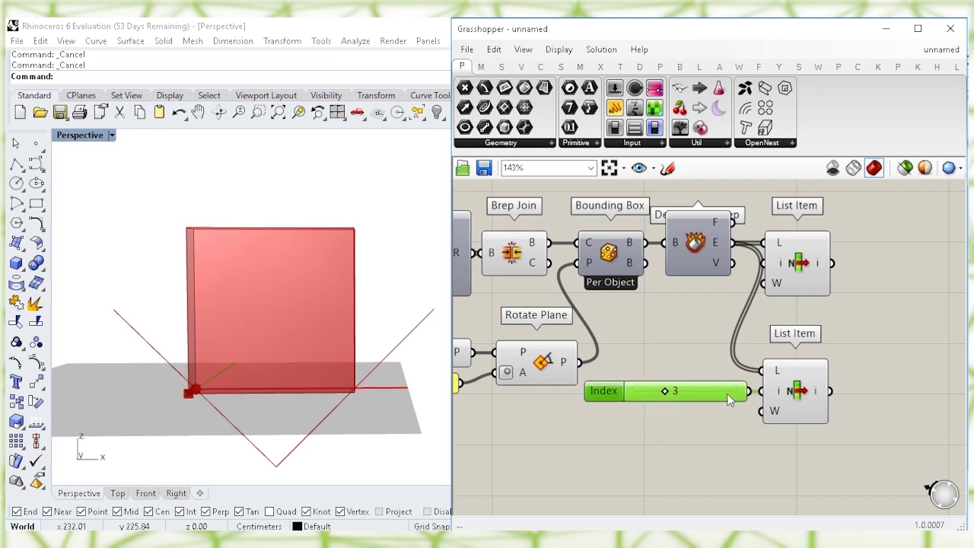
left_click(840, 317)
right_click_drag(850, 322, 827, 335)
left_click_drag(834, 423, 773, 276)
left_click_drag(772, 277, 794, 277)
left_click(863, 309)
Step: Add an Extend Curve component and connect the upper List Item's output to its C input
right_click_drag(863, 309, 758, 327)
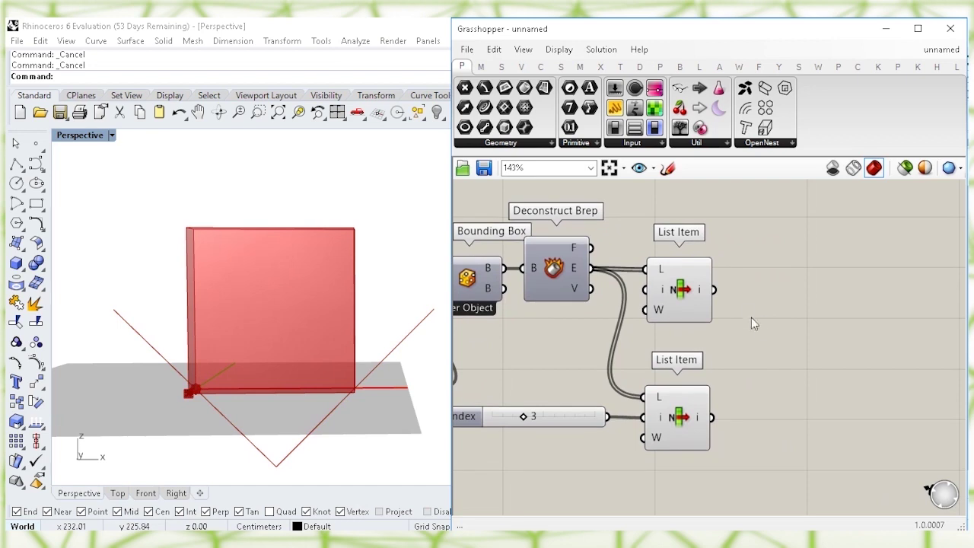
double_click(768, 303)
type("exte")
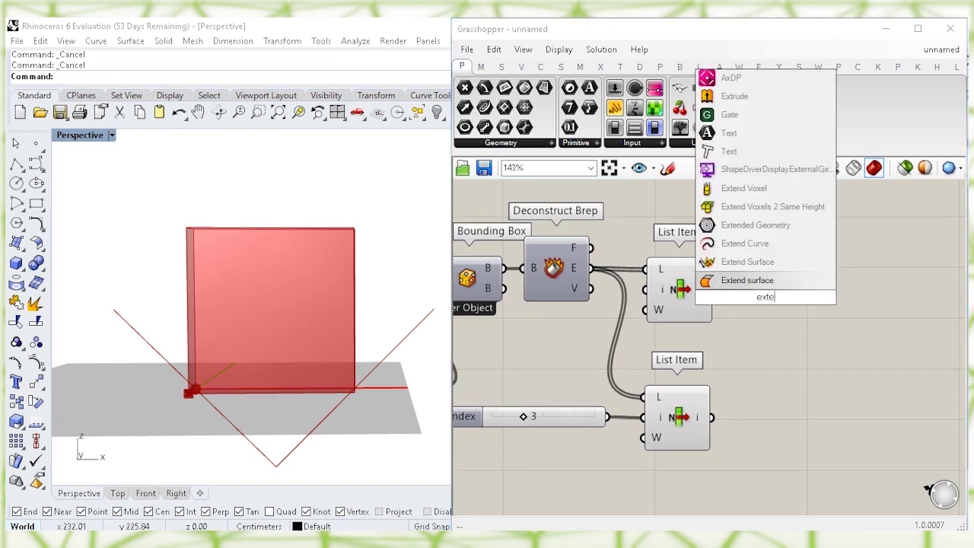
left_click(801, 245)
left_click_drag(774, 281, 841, 294)
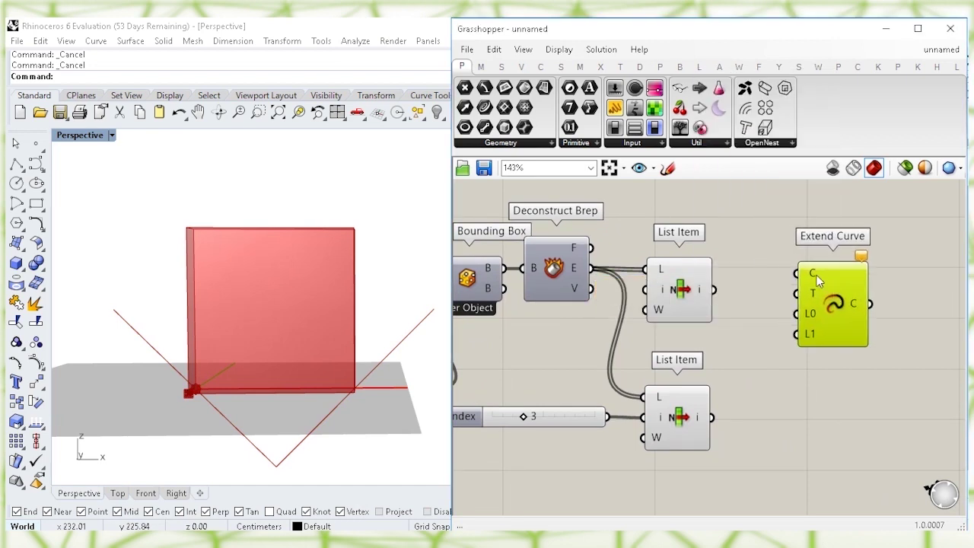
left_click(709, 298)
left_click_drag(713, 291, 796, 273)
left_click_drag(834, 287, 850, 303)
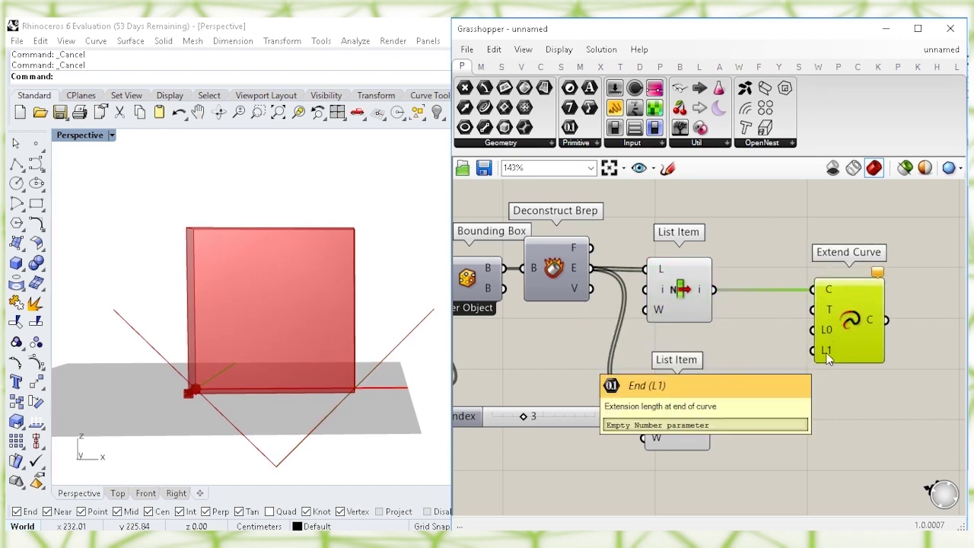
Step: Add a Negative component before Extend Curve and connect its y output to both L0 and L1 inputs
double_click(760, 341)
type("neg")
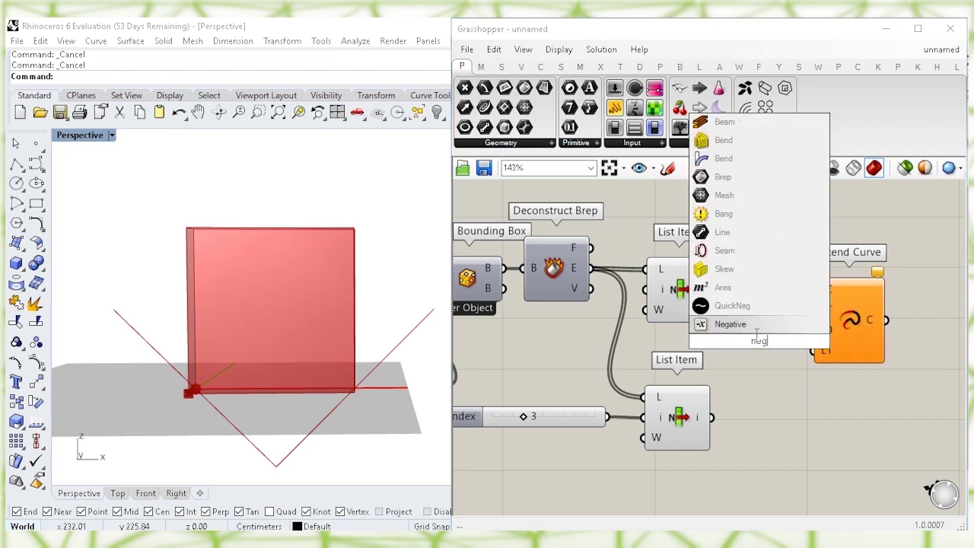
left_click(757, 327)
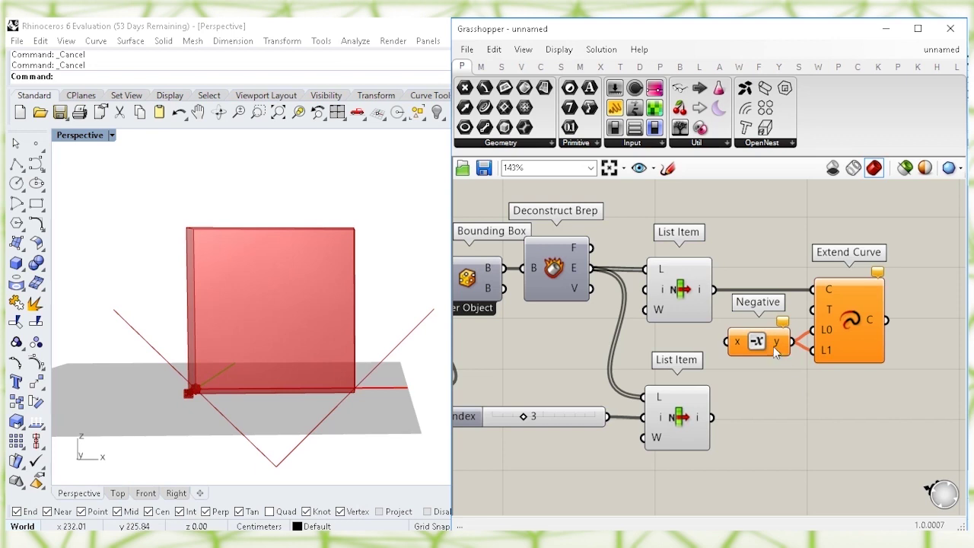
Step: Add a number slider with value 5.08 and connect it to Negative's x input
left_click(659, 346)
double_click(657, 342)
type("5.0")
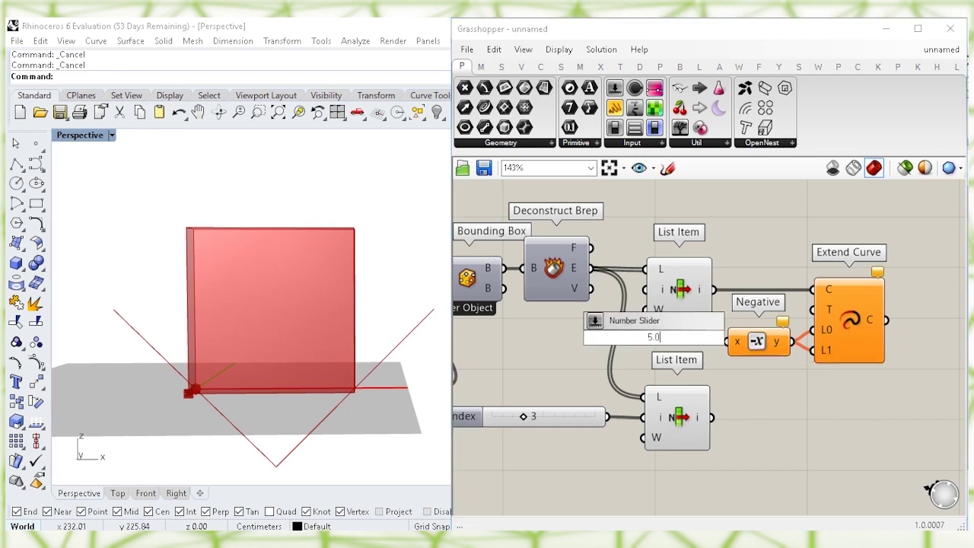
type("8")
key("Return")
mouse_move(711, 341)
left_mouse_down()
mouse_move(685, 344)
mouse_move(729, 342)
left_mouse_up()
left_click(836, 328)
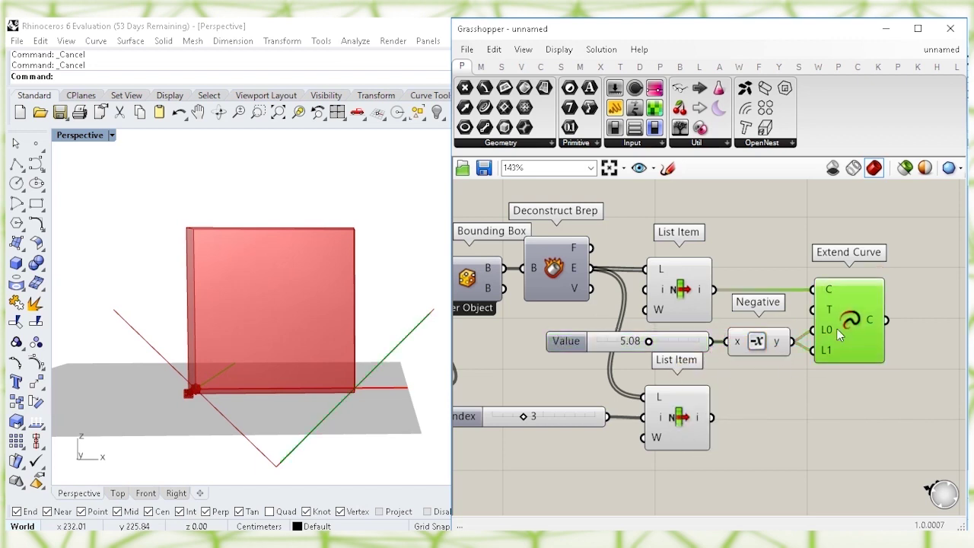
Step: Turn off the preview of the upper List Item component
right_click(681, 294)
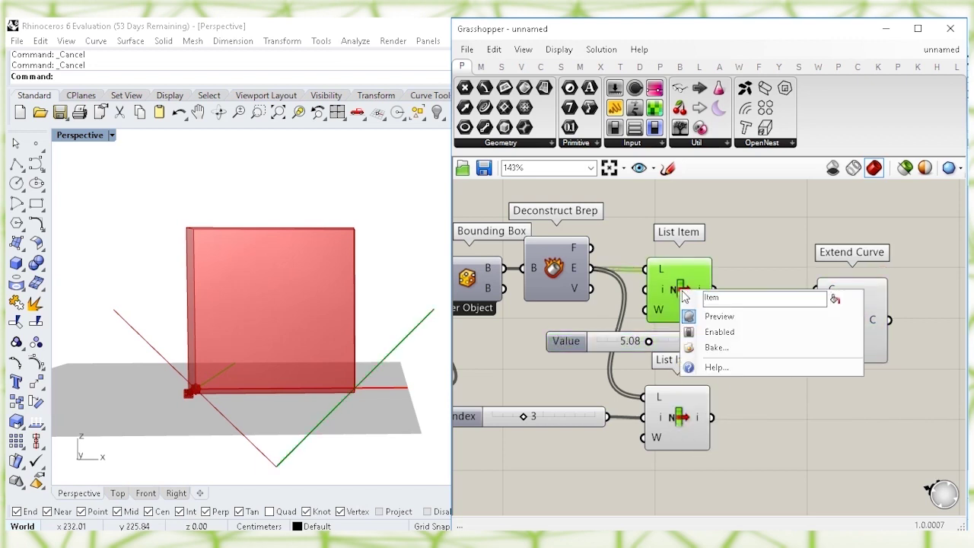
left_click(718, 313)
left_click(749, 252)
left_click(841, 313)
left_click(842, 391)
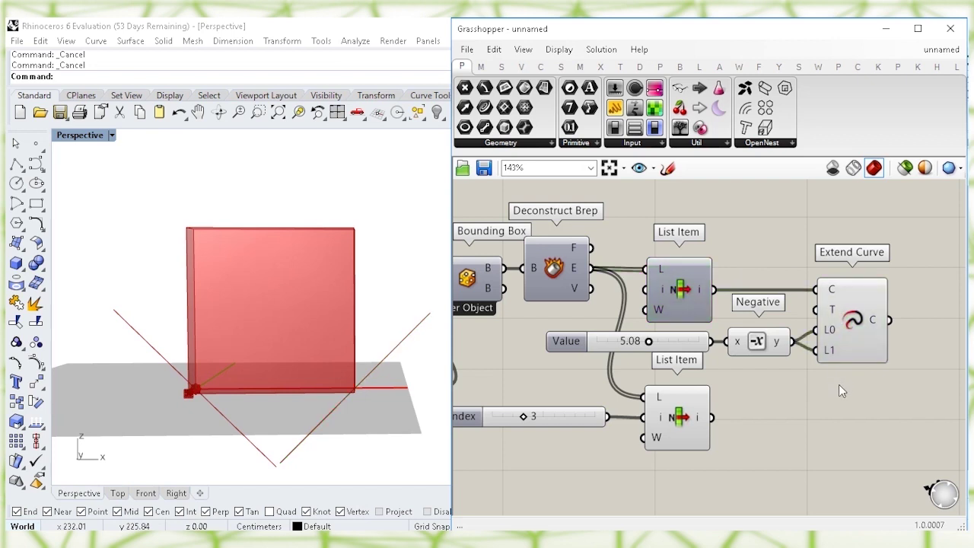
Step: Add a second Extend Curve component below the first and connect the lower List Item's output to its C input
left_click(651, 393)
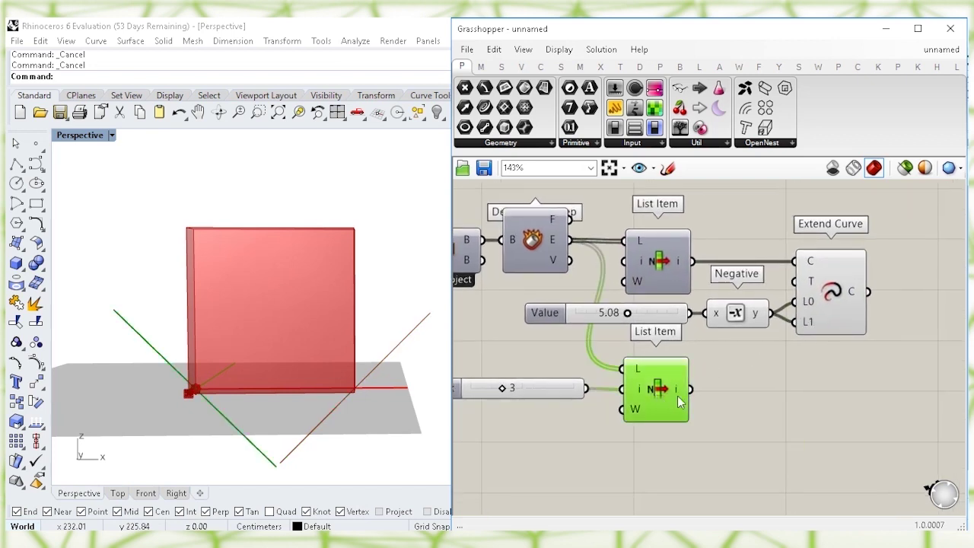
double_click(772, 400)
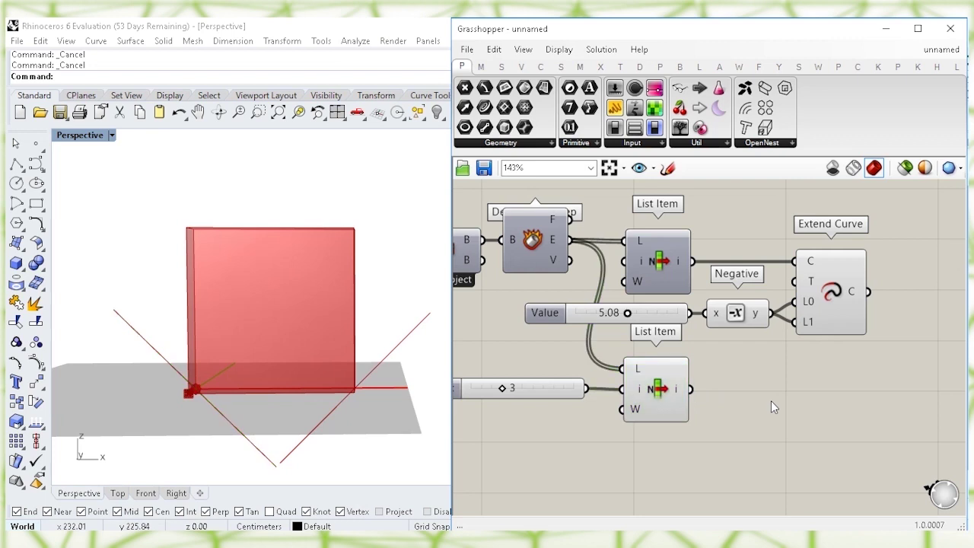
type("exte")
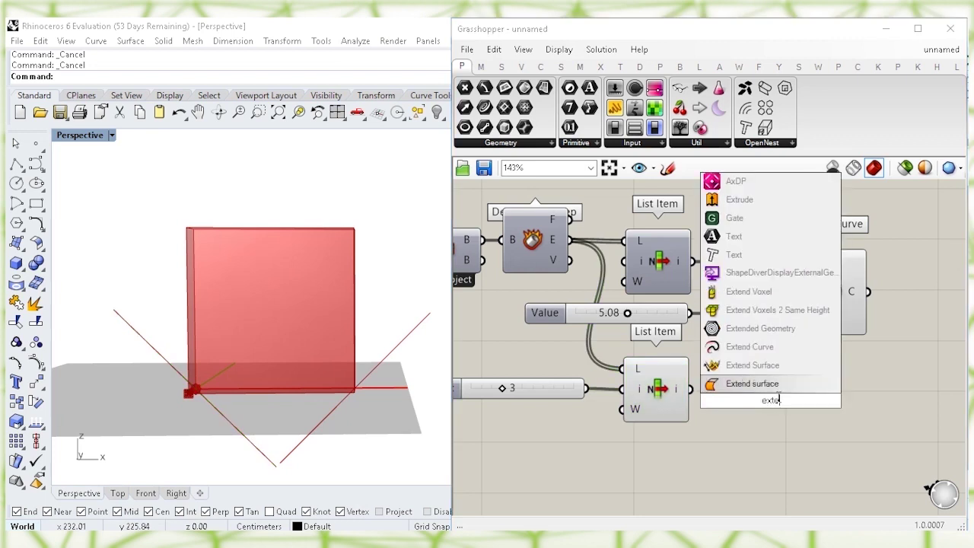
left_click(767, 351)
left_click_drag(767, 367, 825, 392)
left_click(679, 403)
left_click_drag(756, 400, 823, 397)
left_click(824, 405)
left_click(753, 423)
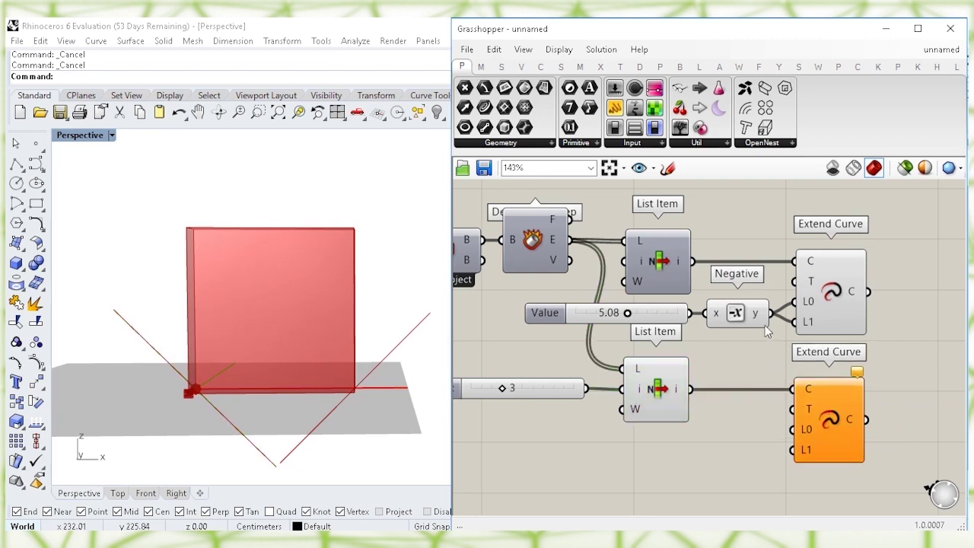
Step: Connect Negative's y output to the L0 and L1 inputs of the lower Extend Curve
left_click(755, 318)
left_click_drag(755, 318, 789, 433)
left_click_drag(767, 323, 794, 451)
left_click(896, 372)
right_click_drag(898, 371, 842, 372)
left_click_drag(861, 411, 803, 310)
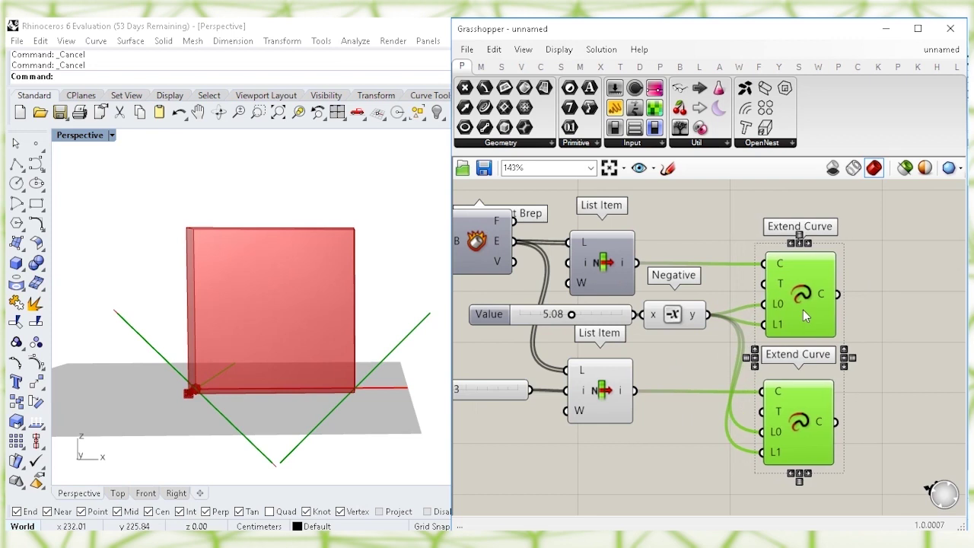
left_click(875, 320)
right_click_drag(885, 321, 864, 319)
left_click(781, 295)
left_click(758, 448)
Step: Turn off the preview of the lower List Item component
left_click(579, 389)
right_click(580, 389)
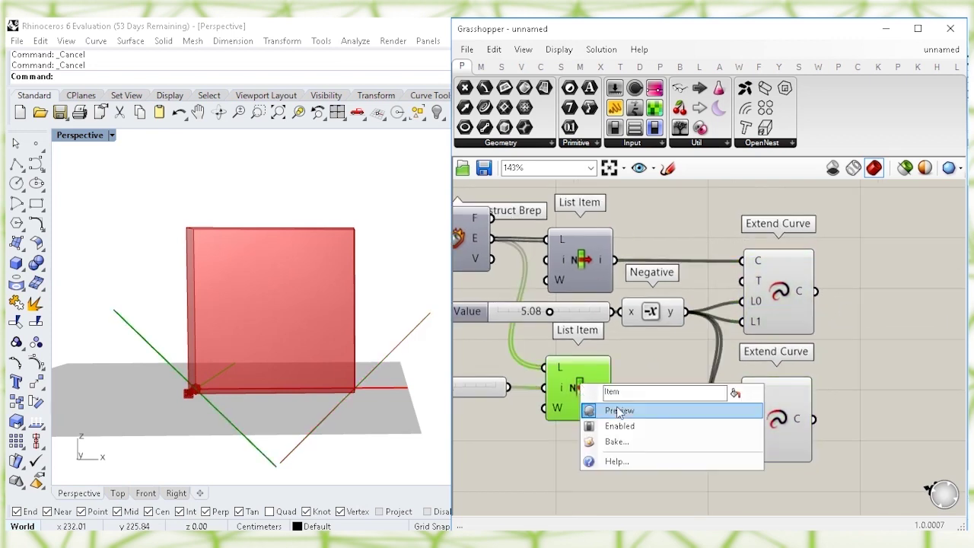
left_click(632, 409)
left_click(758, 421)
left_click(791, 318)
Step: Add a Perp Frames component after the upper Extend Curve
right_click_drag(860, 314, 738, 303)
left_click(754, 297)
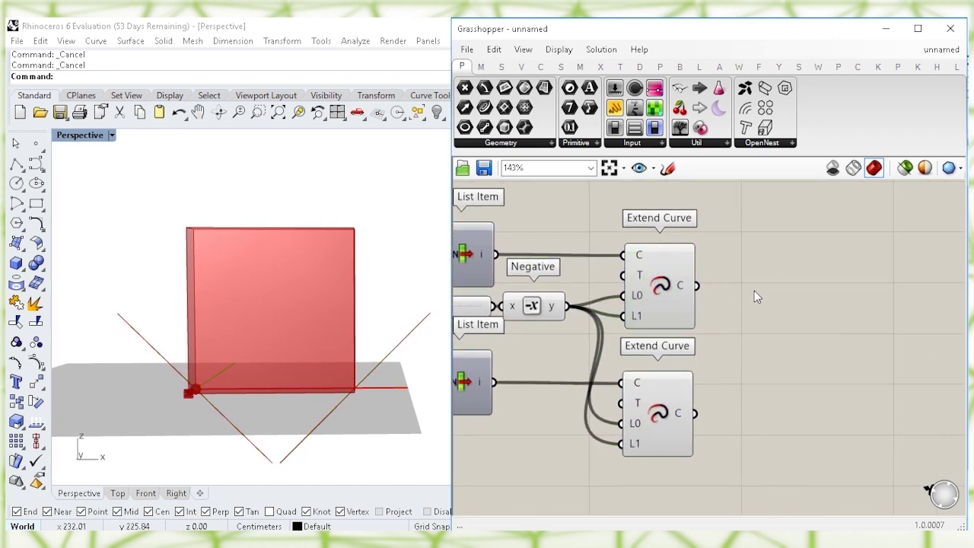
double_click(755, 296)
type("per")
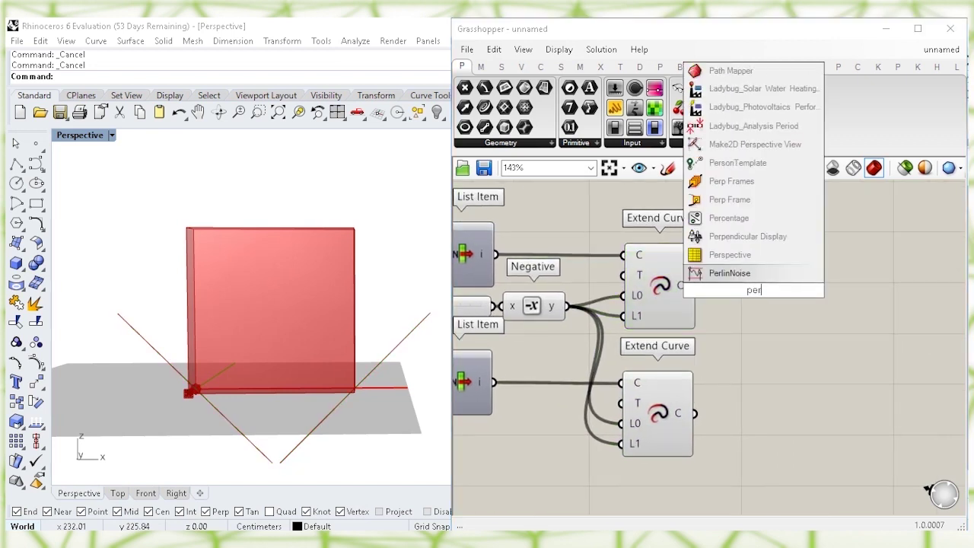
key("Up")
key("Up")
key("Up")
key("Up")
key("Up")
key("Return")
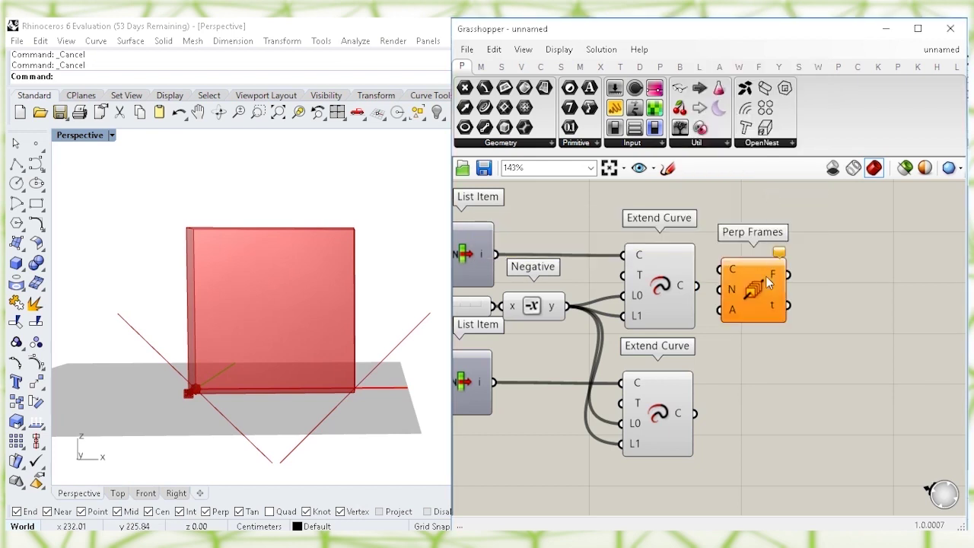
Step: Connect the upper Extend Curve's output to the C input of Perp Frames and space the component farther from it
left_click_drag(733, 270, 697, 285)
left_click_drag(771, 292, 816, 307)
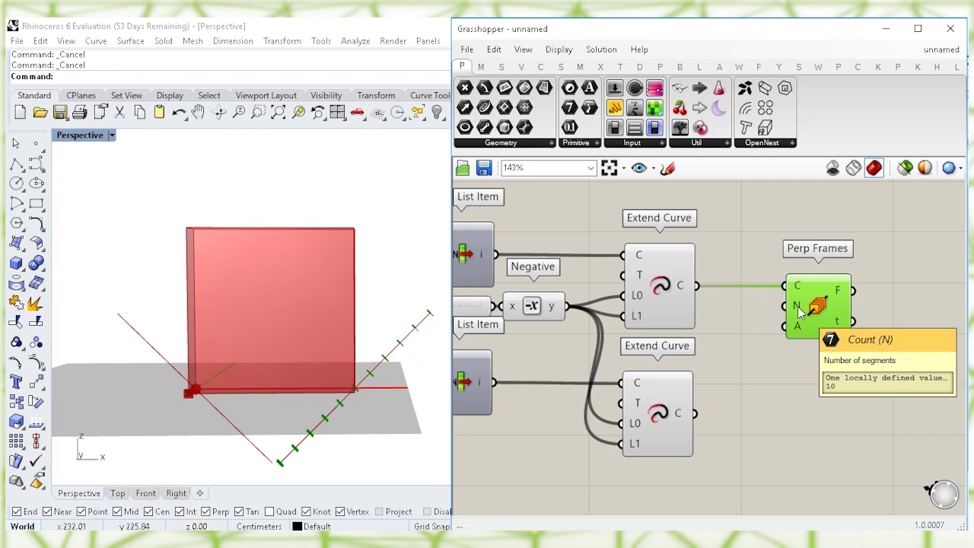
right_click_drag(761, 350, 758, 342)
Step: Add a second Perp Frames component below the first and connect the lower Extend Curve's output to its C input
left_click(658, 411)
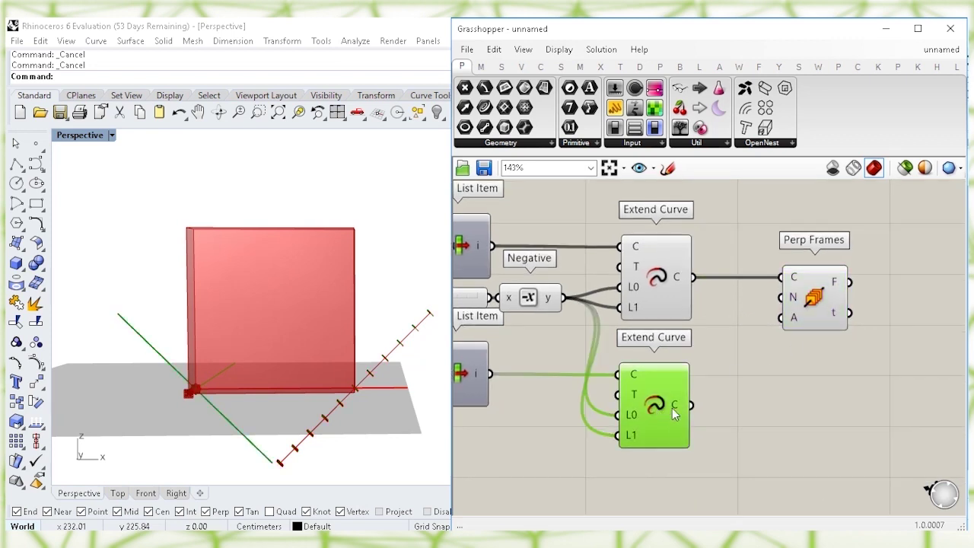
left_click(798, 409)
double_click(798, 409)
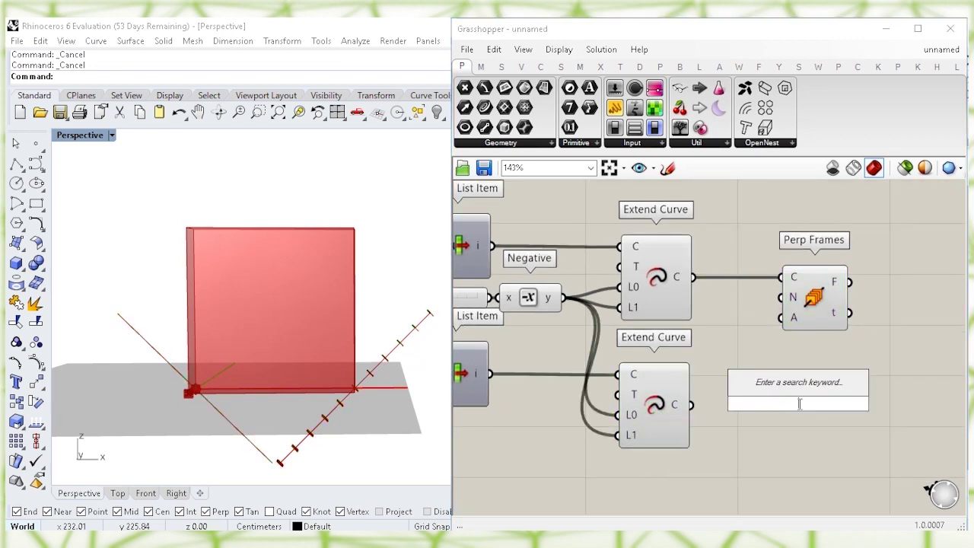
type("perp")
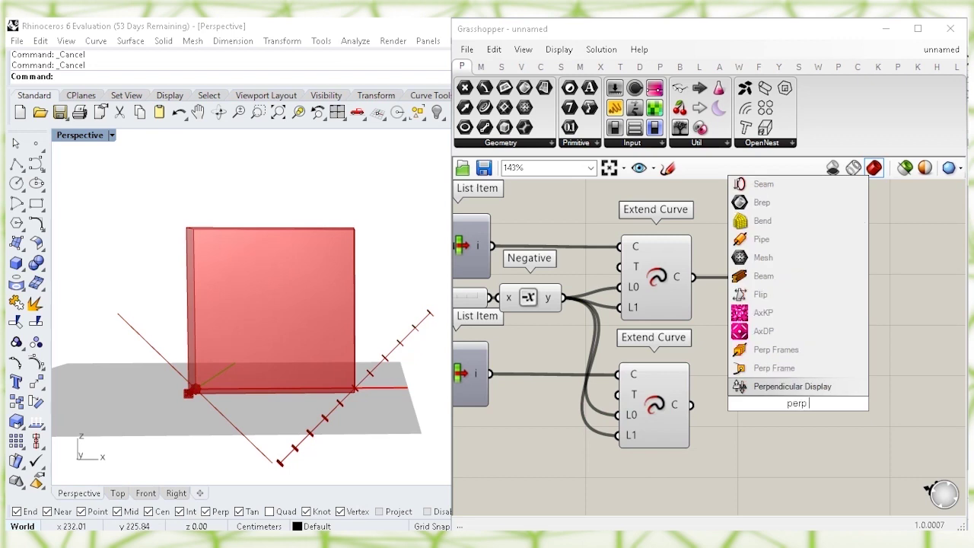
type(" fr")
key("Return")
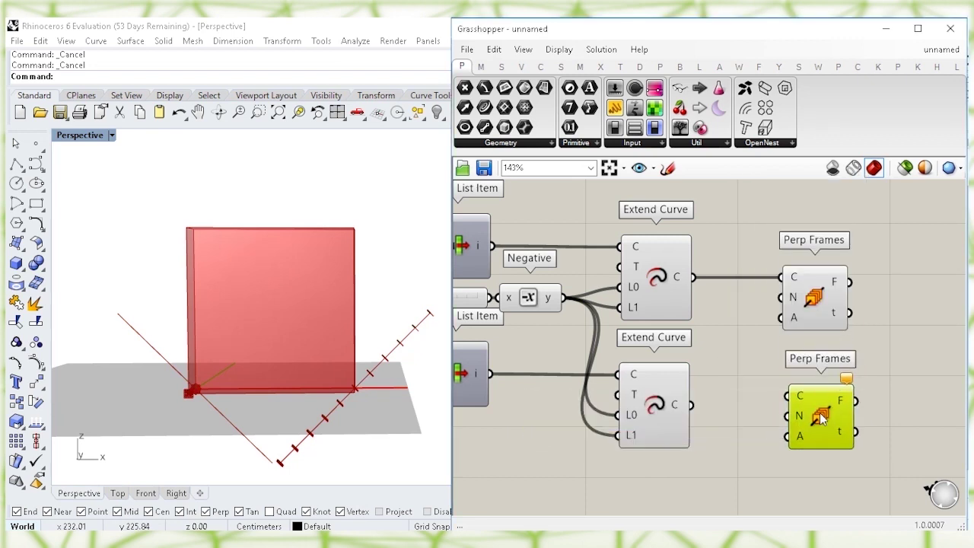
left_click(663, 411)
left_click_drag(748, 399, 817, 415)
left_click(724, 347)
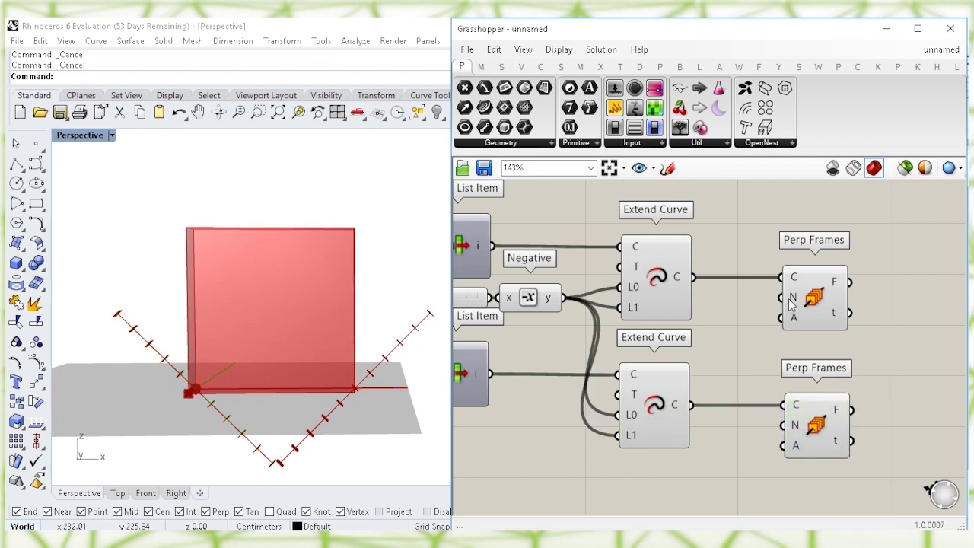
Step: Add a number slider set to 12 and connect it to the N inputs of both Perp Frames components
double_click(720, 338)
type("12")
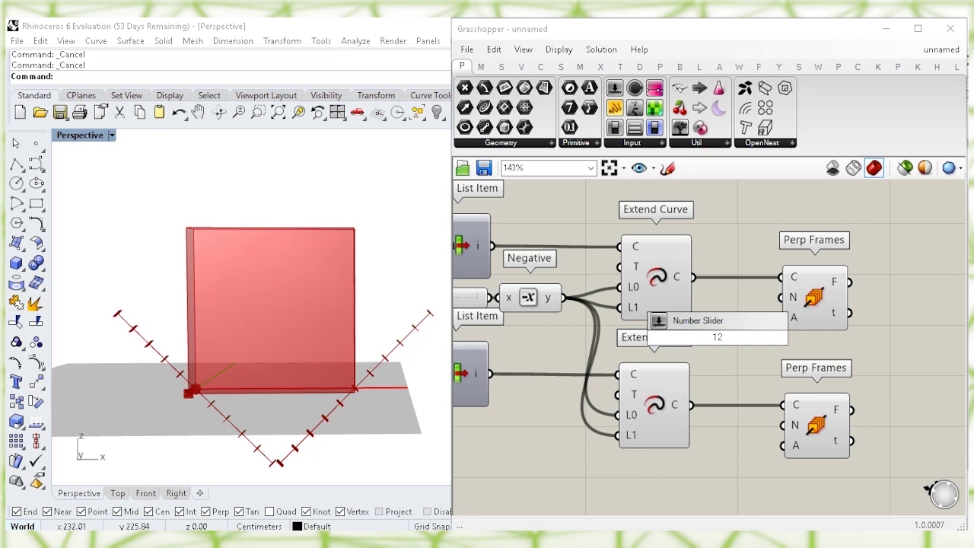
key("Return")
left_click_drag(874, 394, 872, 305)
left_click_drag(762, 338, 828, 297)
right_click_drag(837, 379, 787, 365)
left_click(830, 411)
left_click_drag(771, 381, 784, 338)
left_click_drag(812, 292, 841, 298)
left_click_drag(833, 411, 837, 411)
left_click(887, 335)
Step: Add a Cull Index component and connect the upper Perp Frames' F output to its L input
right_click_drag(890, 339, 704, 321)
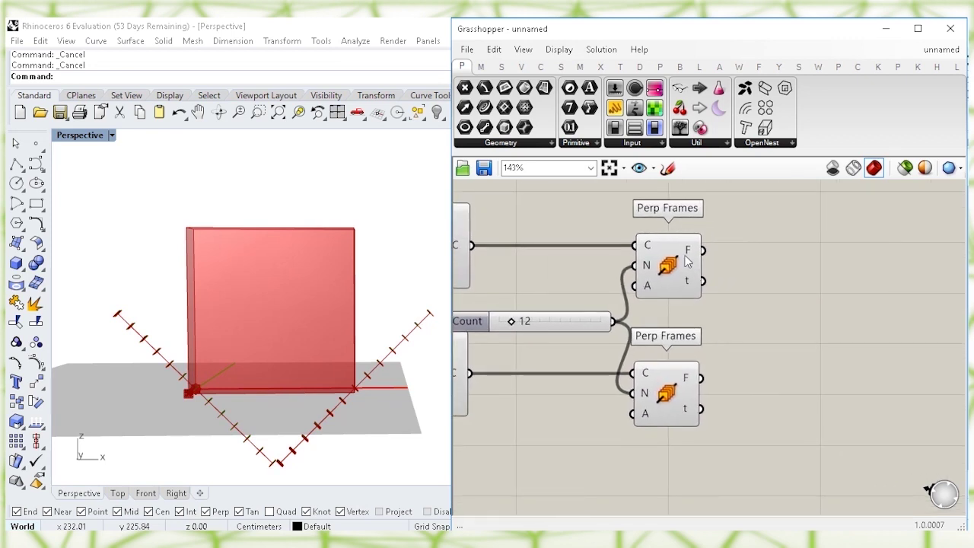
left_click(689, 274)
right_click_drag(753, 279, 742, 310)
left_click(740, 309)
double_click(733, 297)
type("c")
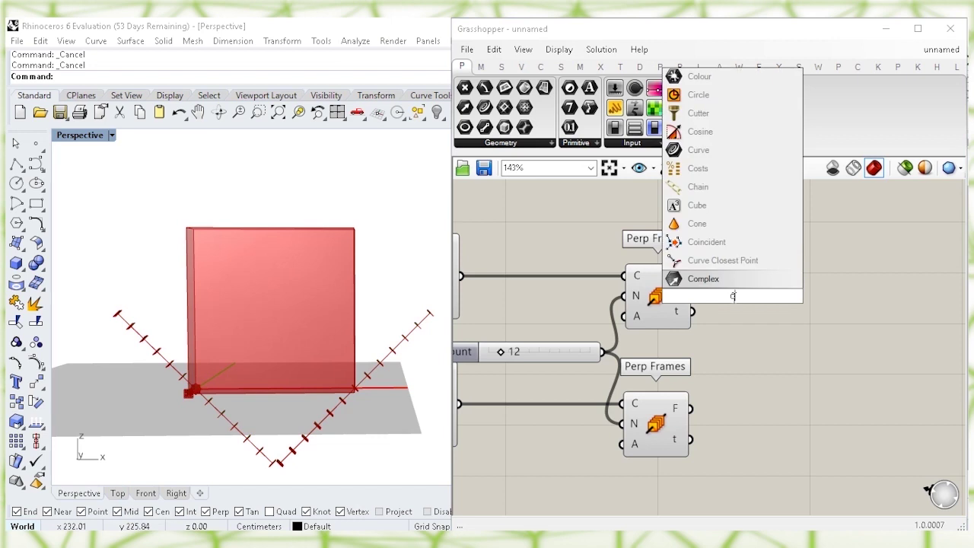
type("ull ind")
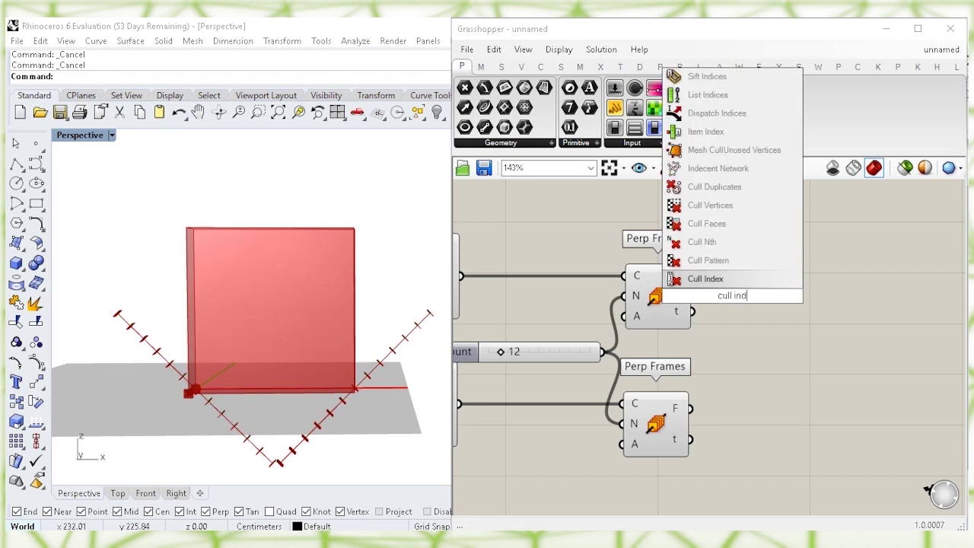
key("Return")
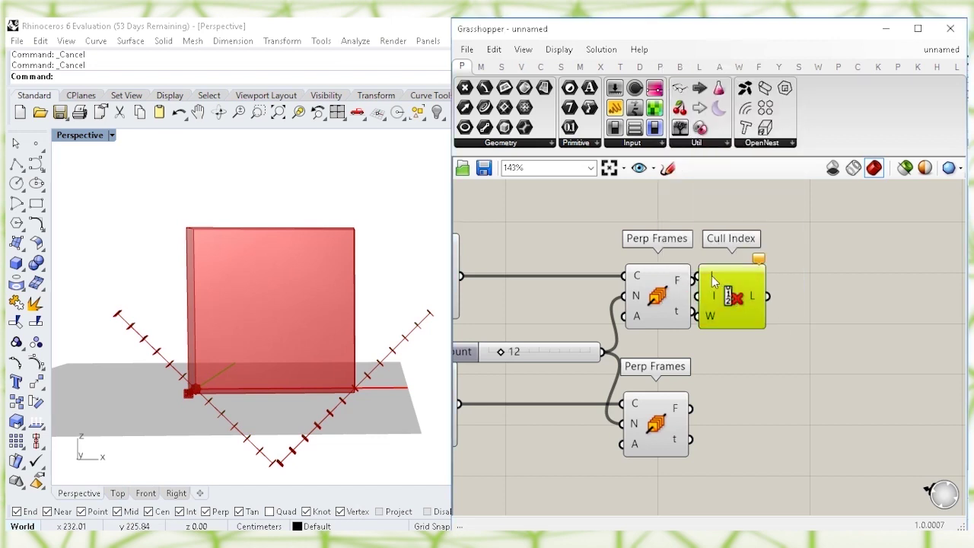
left_click(676, 296)
left_click_drag(713, 280, 760, 359)
Step: Feed both the Count slider and a new panel containing 0 into the I input of Cull Index
left_click(576, 360)
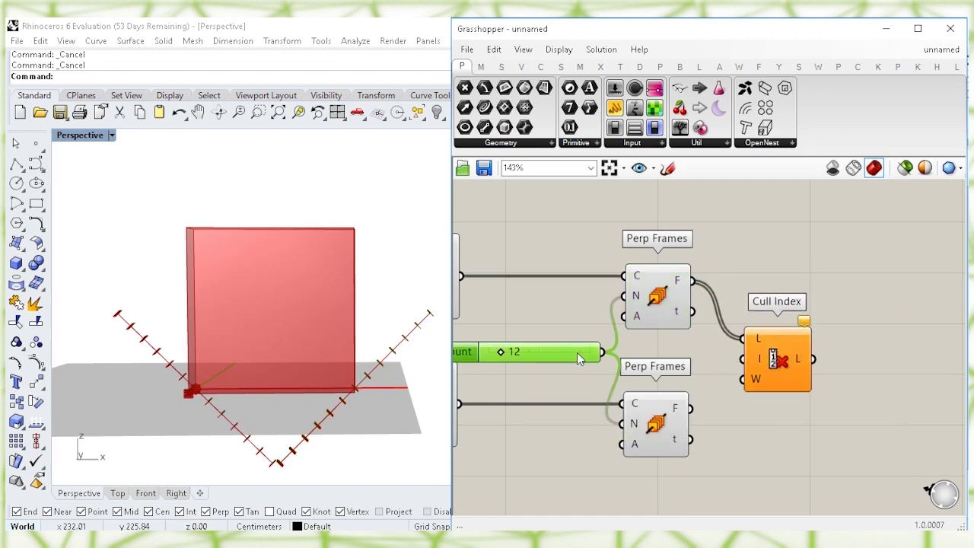
left_click_drag(604, 353, 801, 348)
double_click(725, 388)
type("\"")
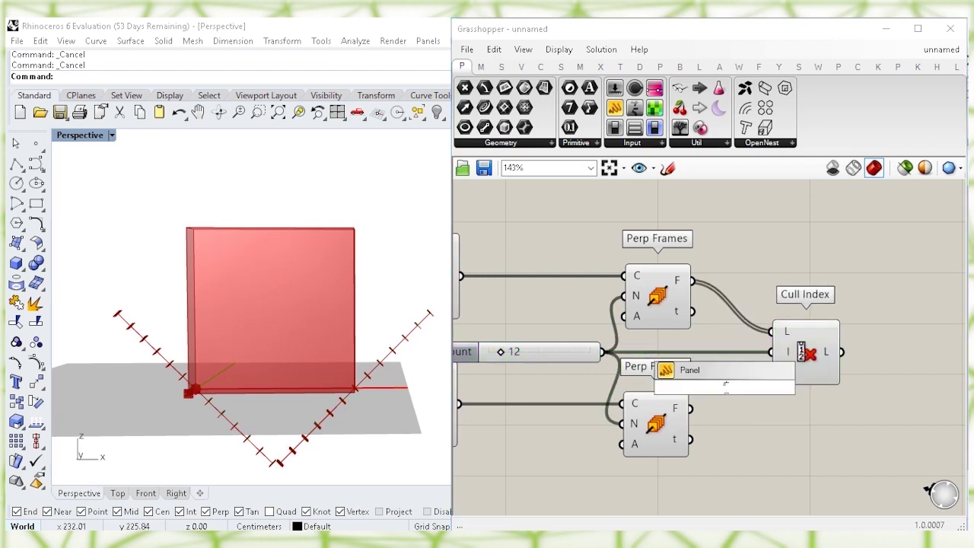
key("Return")
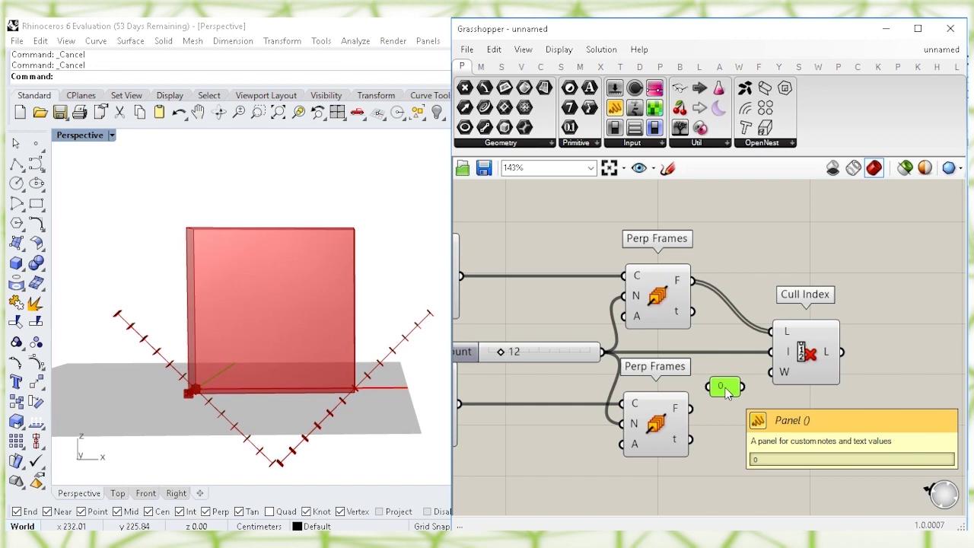
scroll(726, 390, "up", 2)
left_click_drag(727, 389, 728, 374)
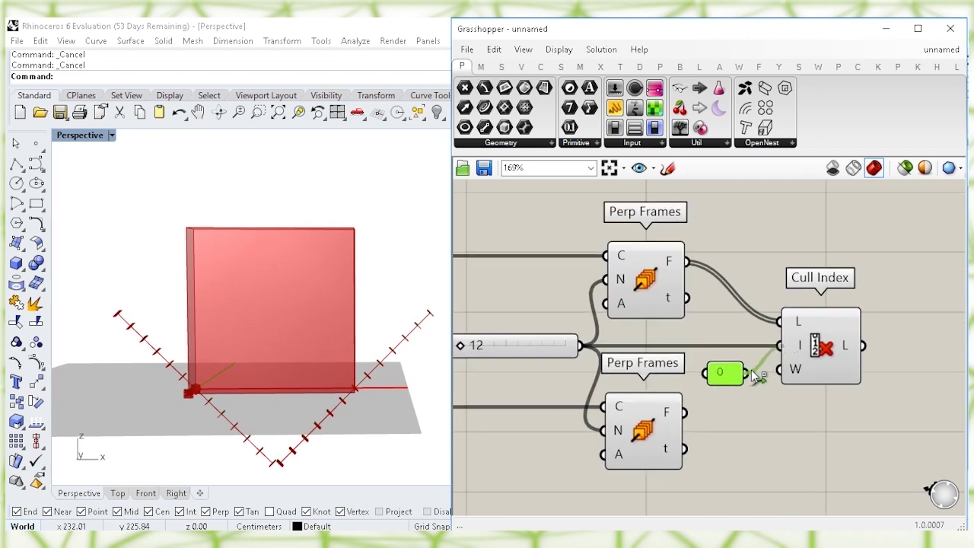
left_click(814, 344)
Step: Turn off the preview of the upper Perp Frames component
left_click(641, 272)
right_click(640, 273)
left_click(679, 302)
left_click(748, 242)
left_click(820, 326)
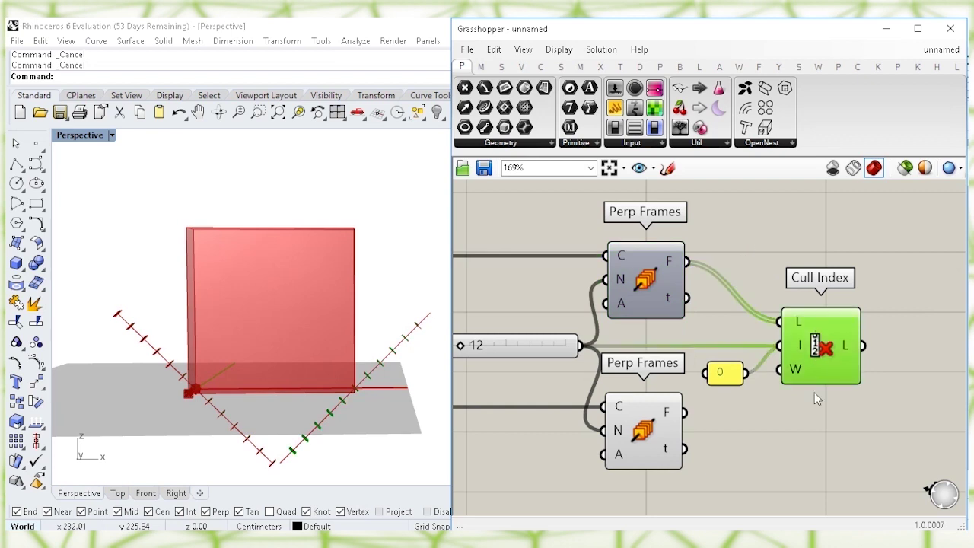
Step: Add a second Cull Index below the first and connect the lower Perp Frames' F output to its L input
right_click_drag(815, 420, 744, 380)
left_click(640, 400)
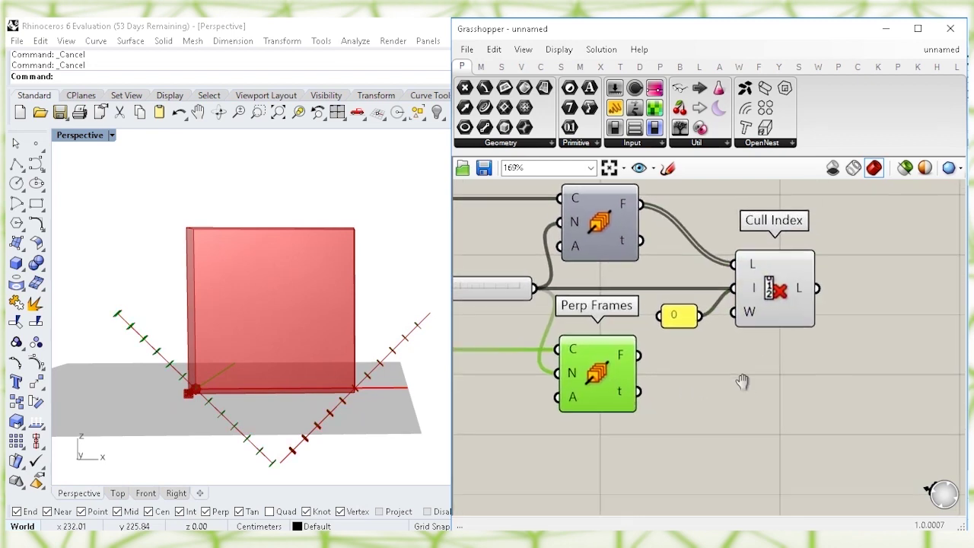
double_click(744, 388)
type("cull")
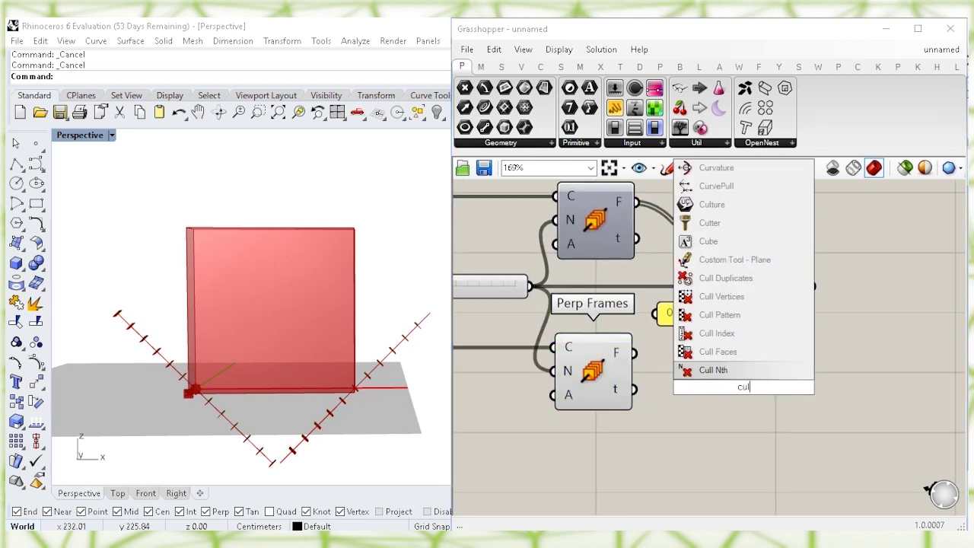
type(" index")
key("Return")
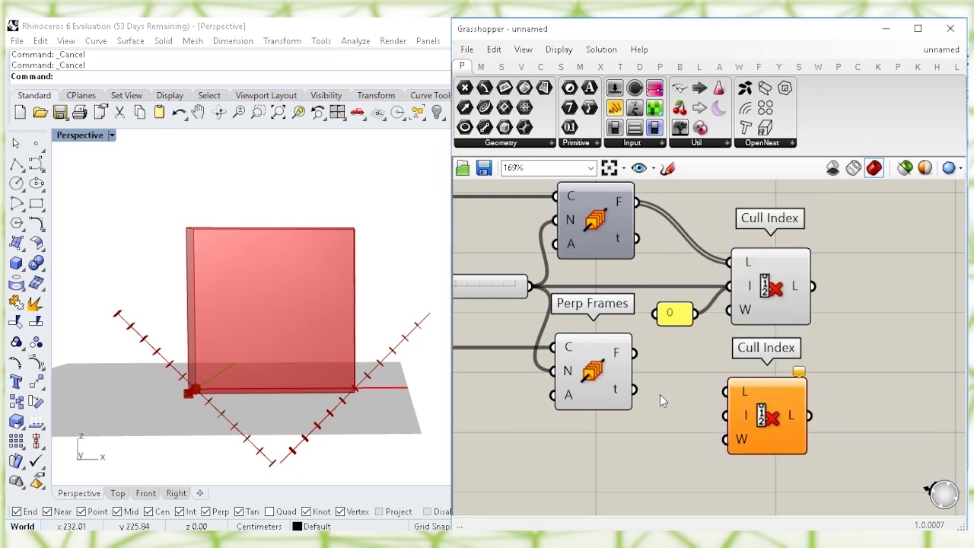
left_click(599, 373)
left_click_drag(634, 352, 727, 391)
left_click(835, 373)
right_click_drag(682, 413, 763, 414)
Step: Connect both the Count slider and the 0 panel to the I input of the lower Cull Index
left_click(556, 287)
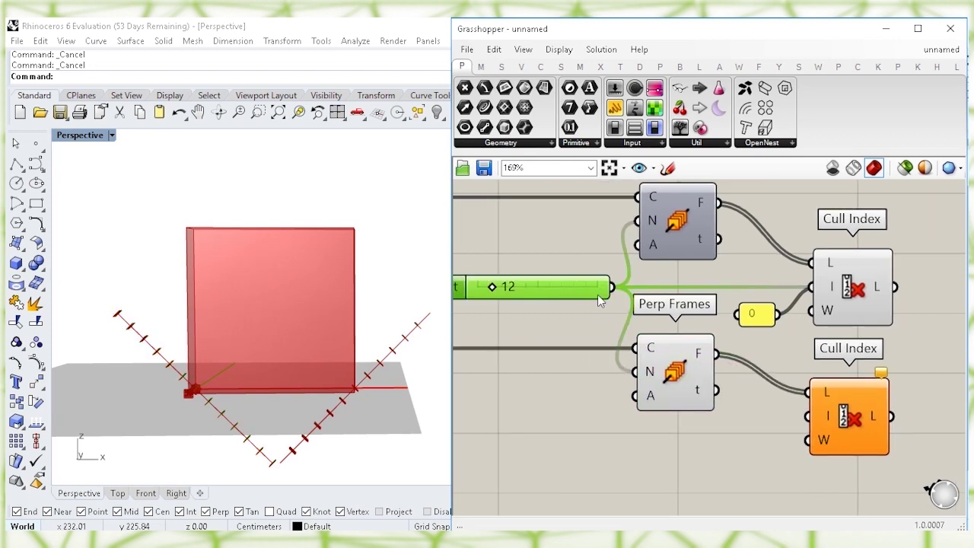
scroll(596, 294, "down", 1)
left_click_drag(630, 297, 809, 411)
left_click(765, 423)
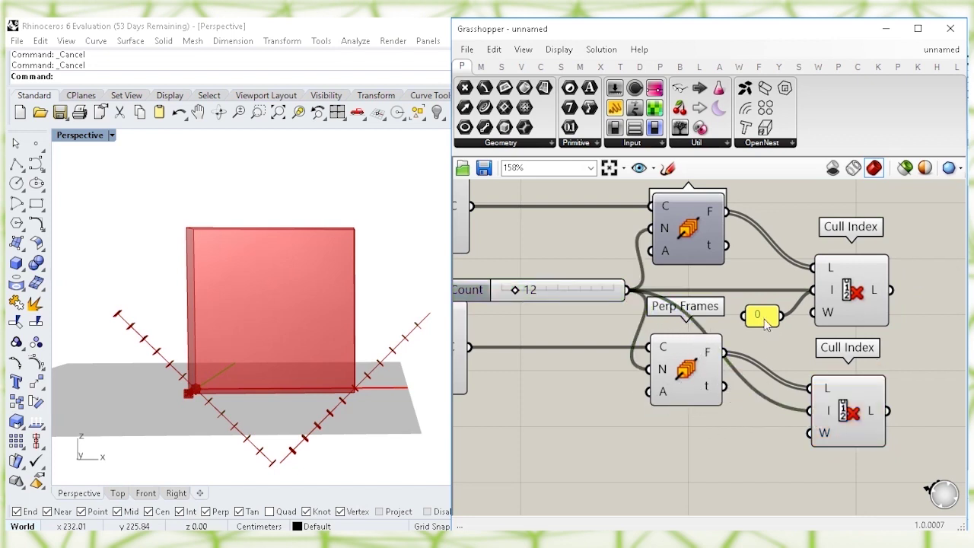
left_click_drag(787, 321, 805, 413)
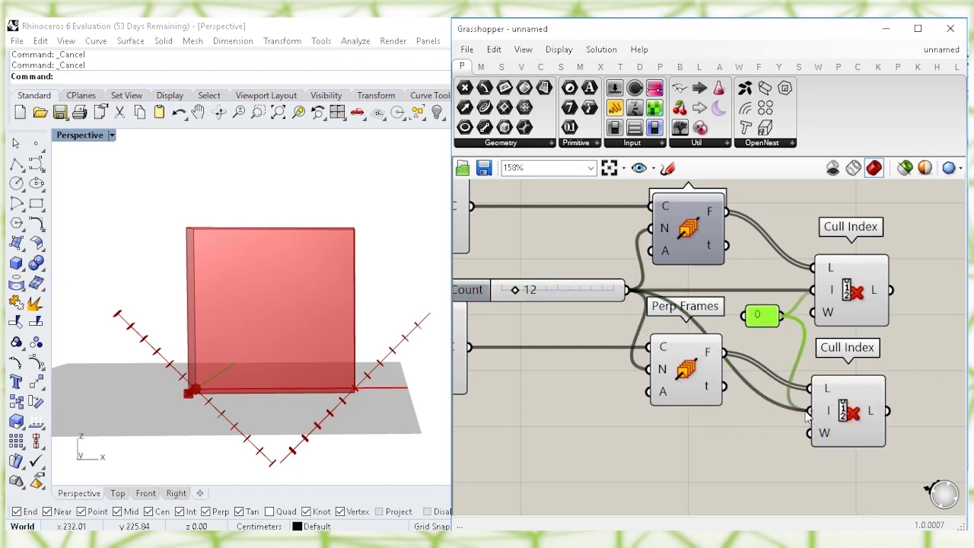
left_click(845, 416)
Step: Turn off the preview of the lower Perp Frames component and check the frames kept by both Cull Index components
left_click(687, 381)
right_click(689, 377)
left_click(721, 396)
left_click(760, 432)
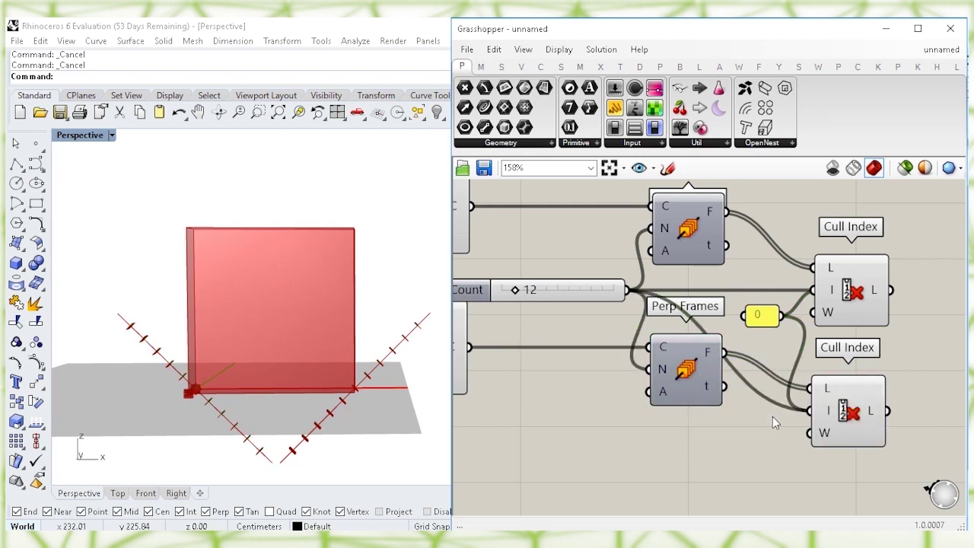
left_click(860, 411)
left_click(844, 308)
left_click(849, 430)
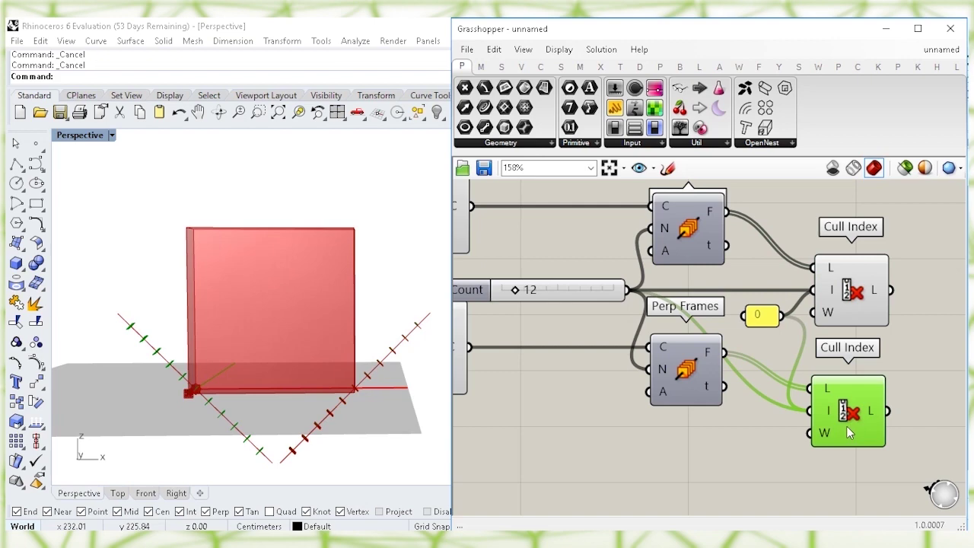
Step: Add a Brep | Plane component above the upper Cull Index and connect that Cull Index's L output to its P input
right_click_drag(899, 314, 738, 311)
right_click_drag(804, 278, 753, 316)
double_click(742, 281)
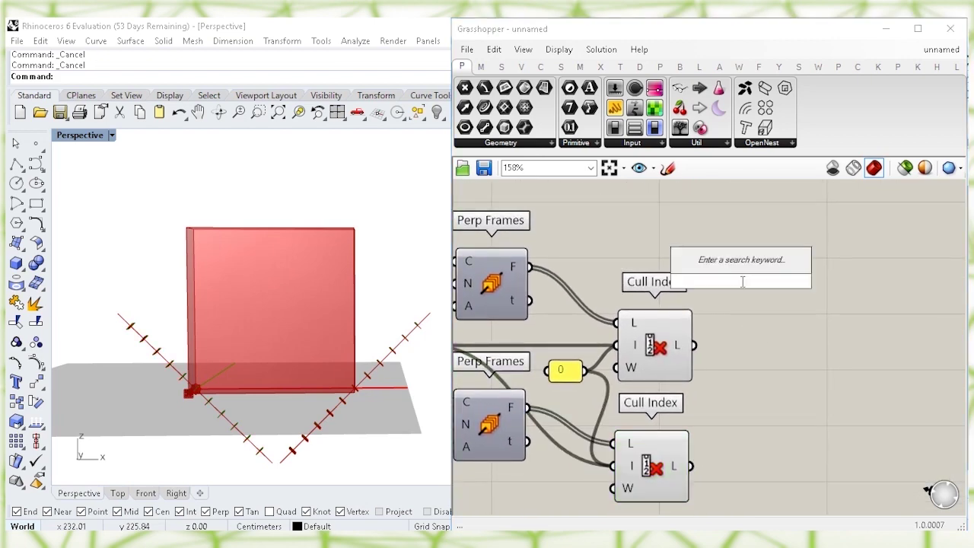
type("brep pl")
left_click(744, 246)
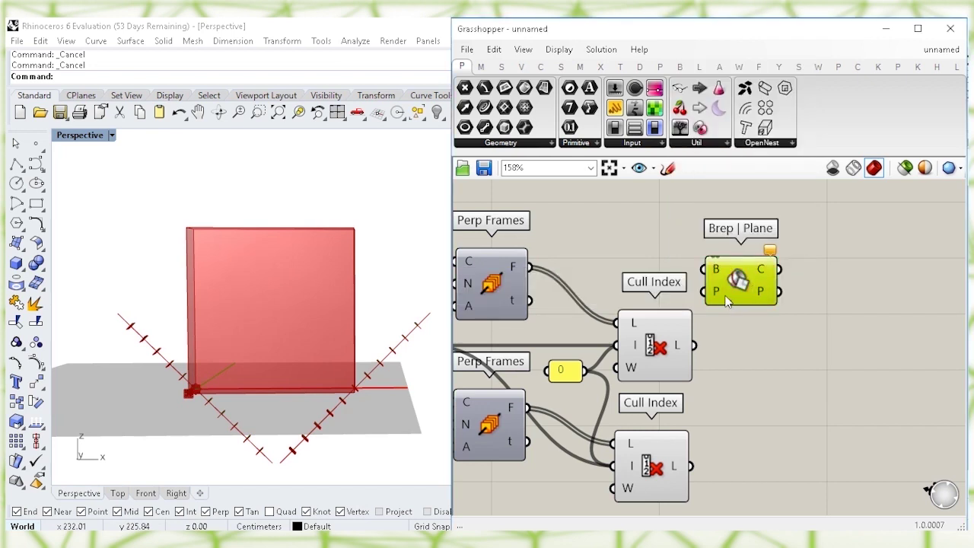
left_click_drag(716, 292, 740, 289)
left_click(681, 348)
left_click_drag(692, 346, 726, 292)
right_click_drag(761, 315, 786, 401)
left_click_drag(783, 358, 780, 301)
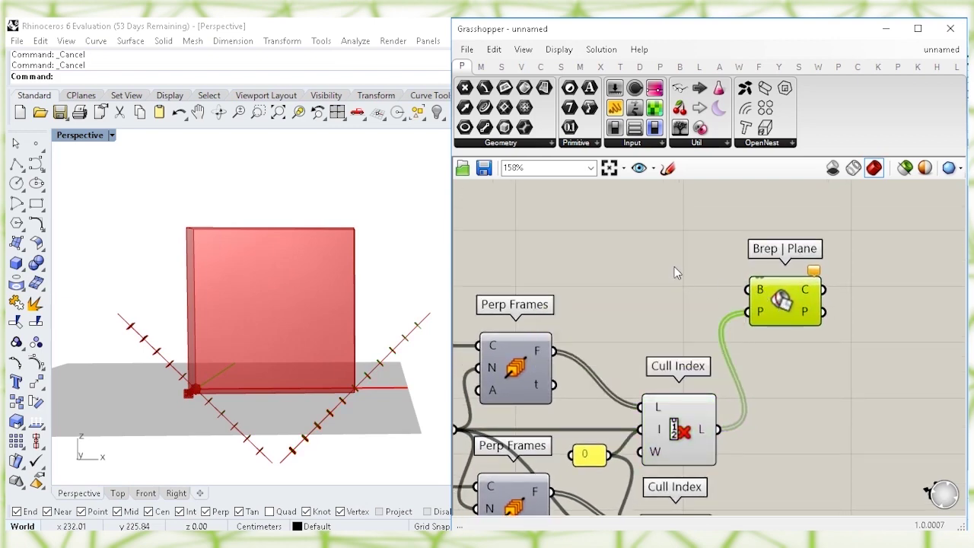
Step: Move Brep Join above its neighbouring components and connect its B output to the B input of Brep | Plane
scroll(674, 273, "down", 2)
right_click_drag(512, 264, 518, 255)
right_click_drag(797, 276, 867, 289)
right_click_drag(622, 262, 846, 295)
right_click_drag(570, 225, 622, 246)
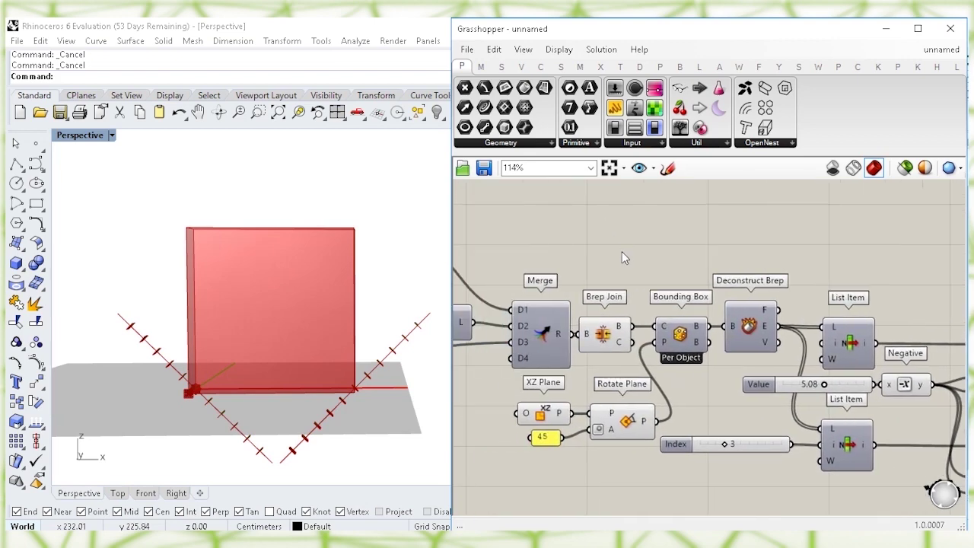
left_click(607, 337)
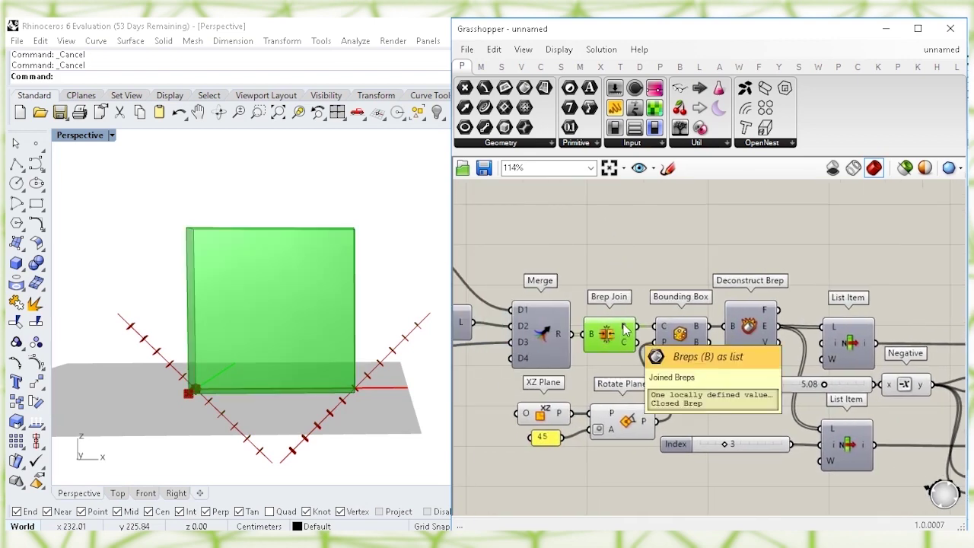
left_click_drag(607, 341, 613, 271)
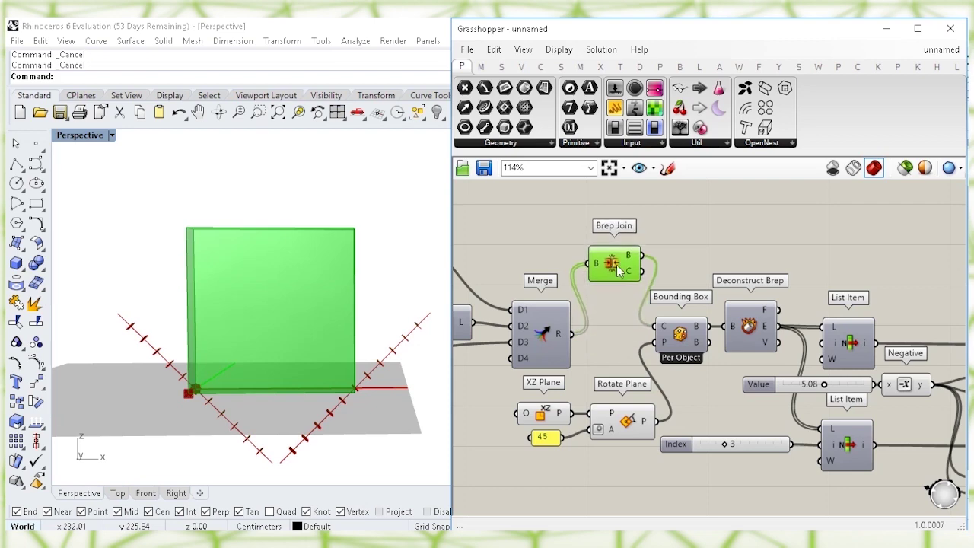
scroll(737, 252, "down", 2)
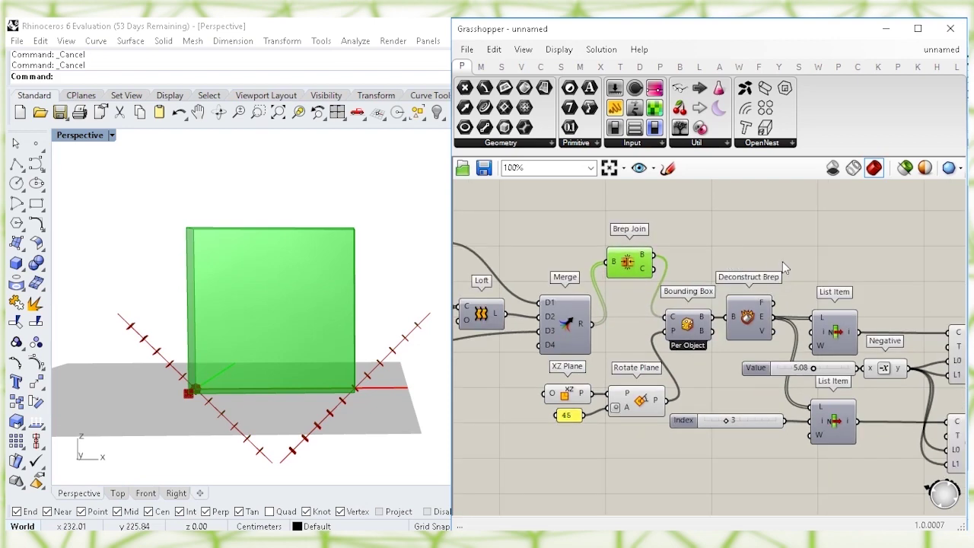
left_click_drag(599, 259, 919, 278)
Step: Add a second Brep | Plane component beside the lower Cull Index and connect that Cull Index's L output to its P input
right_click_drag(925, 346, 894, 279)
left_click(814, 418)
right_click_drag(860, 402, 793, 395)
double_click(784, 406)
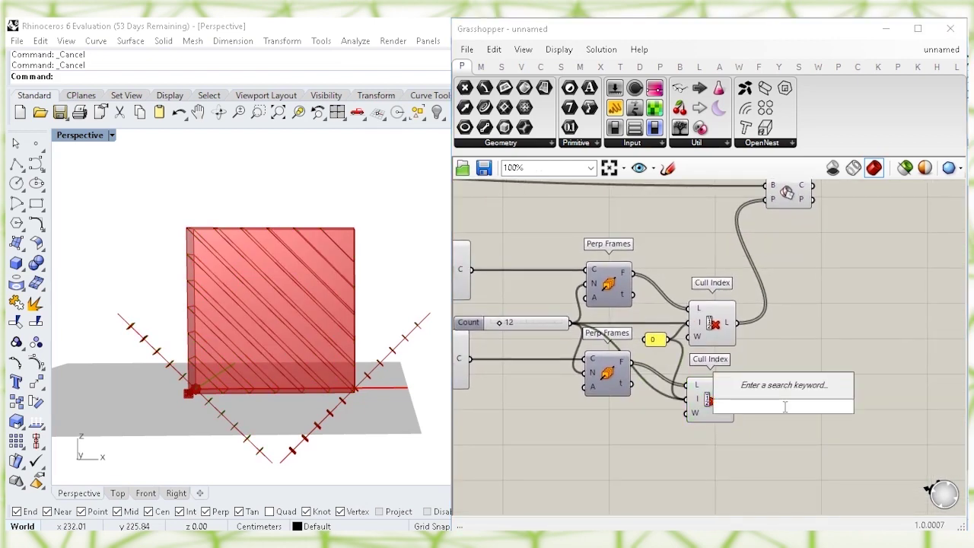
type("brep pl")
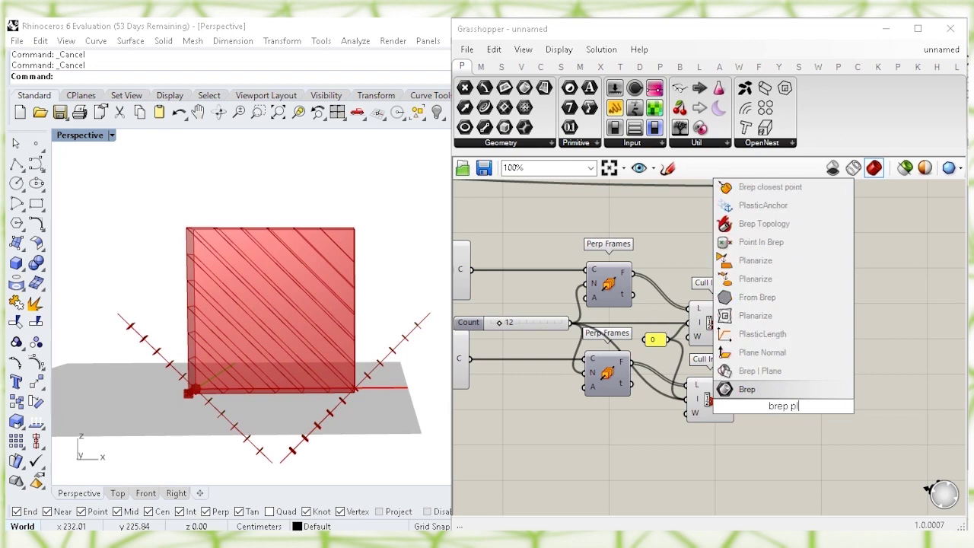
left_click(790, 371)
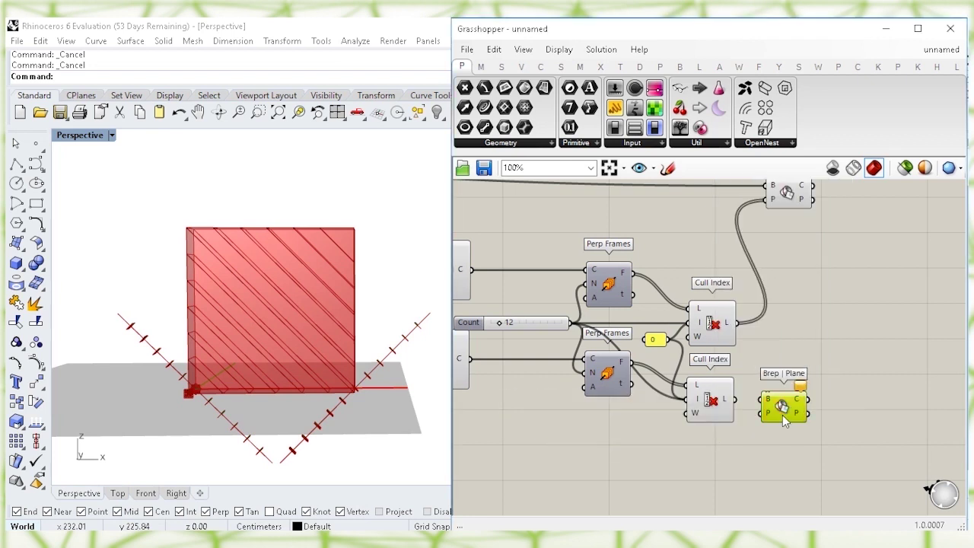
left_click_drag(783, 415, 793, 405)
left_click(712, 406)
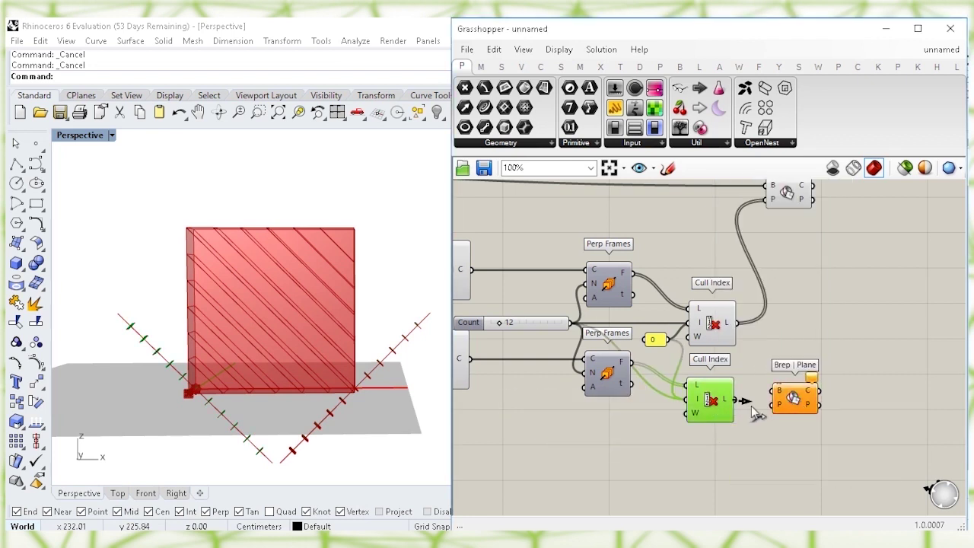
left_click_drag(786, 409, 784, 389)
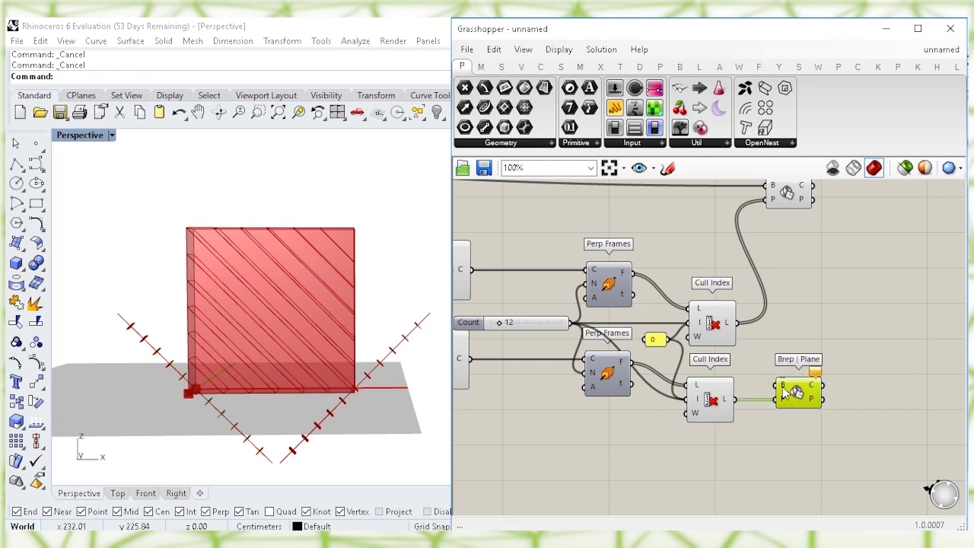
Step: Connect the B output of Brep Join to the B input of the lower Brep | Plane
right_click_drag(723, 384, 757, 385)
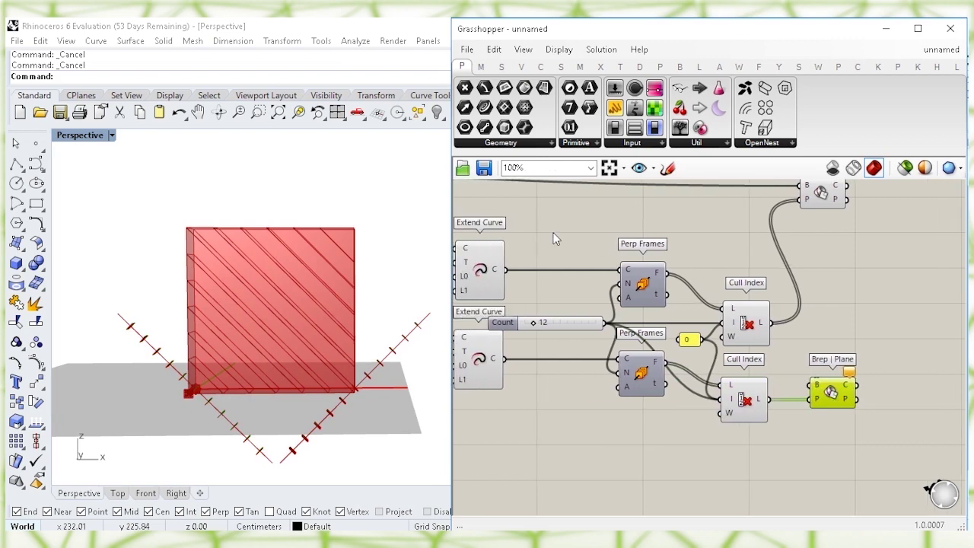
right_click_drag(554, 239, 730, 302)
right_click_drag(516, 244, 666, 263)
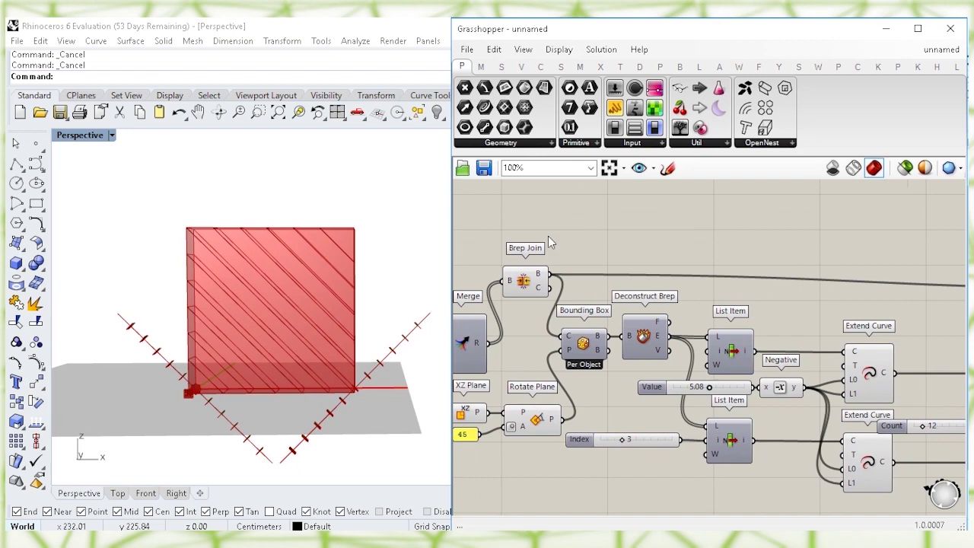
left_click(523, 291)
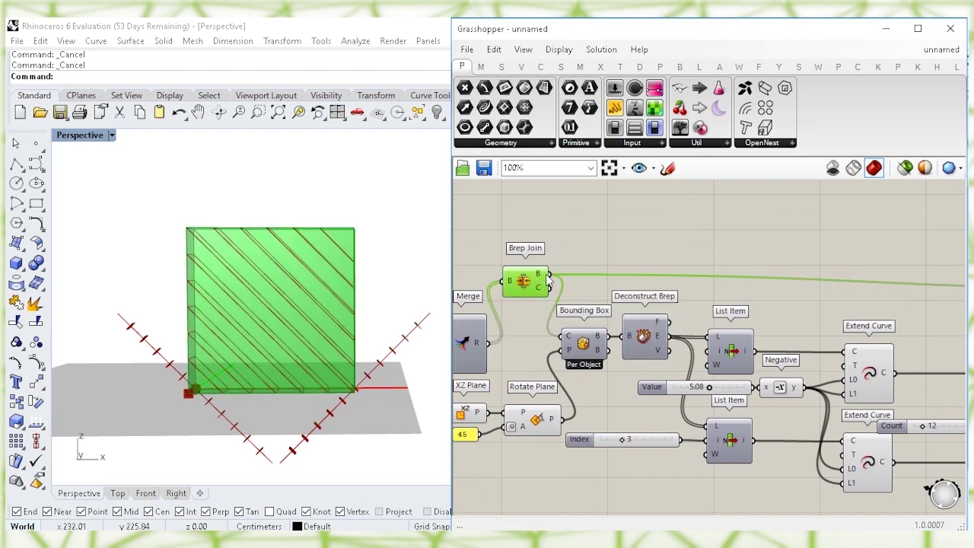
left_click_drag(549, 273, 866, 463)
left_click(888, 466)
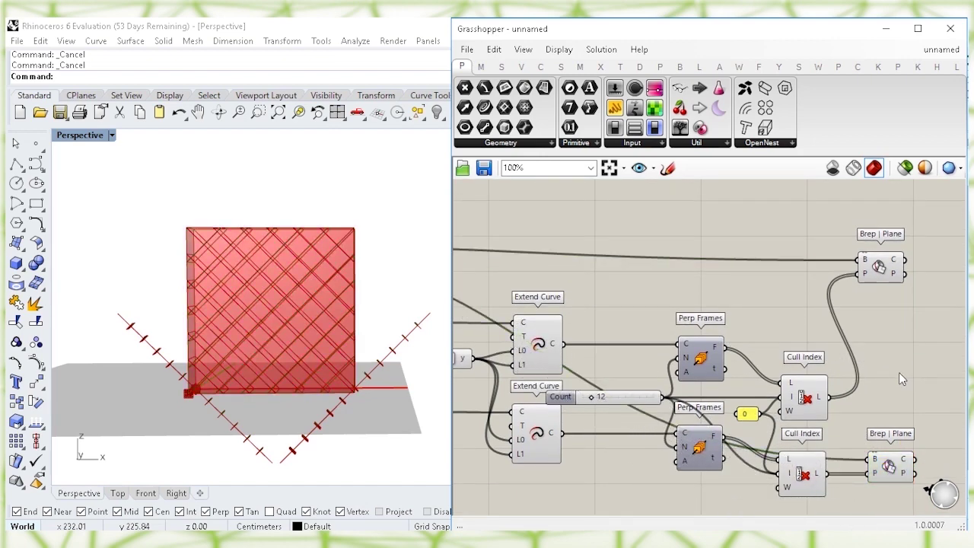
Step: Add a Boundary Surfaces component beside the upper Brep | Plane and connect that Brep | Plane's C output to its E input
right_click_drag(887, 284, 752, 275)
left_click(747, 266)
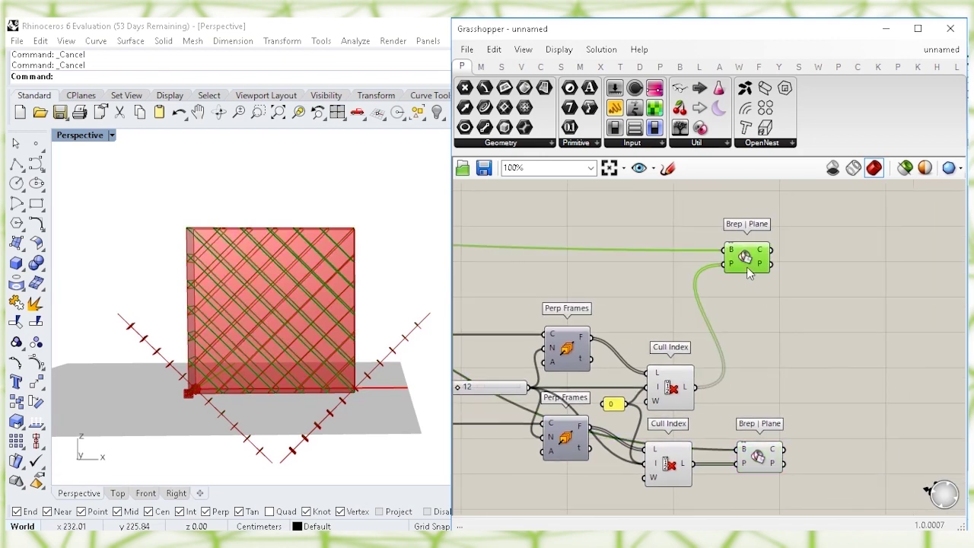
left_click(758, 284)
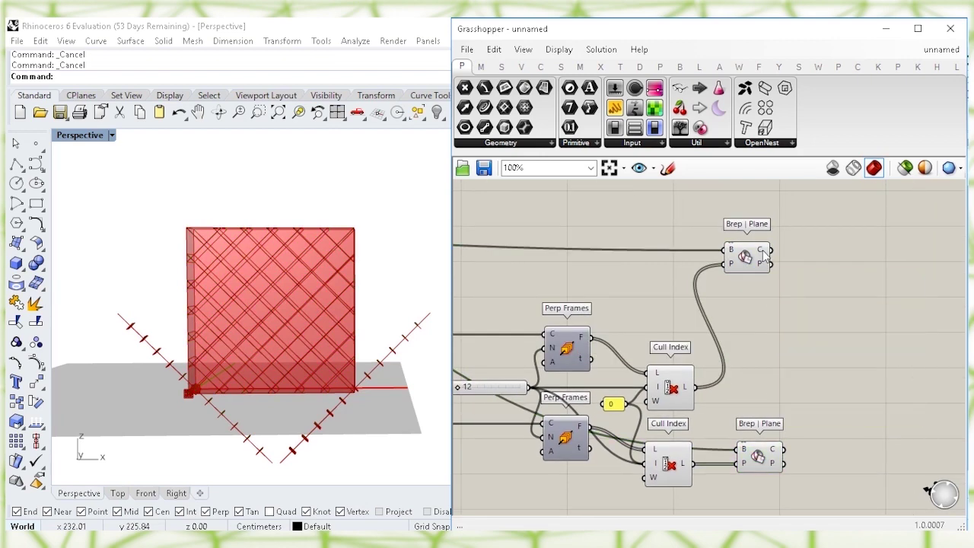
double_click(811, 295)
type("boundary")
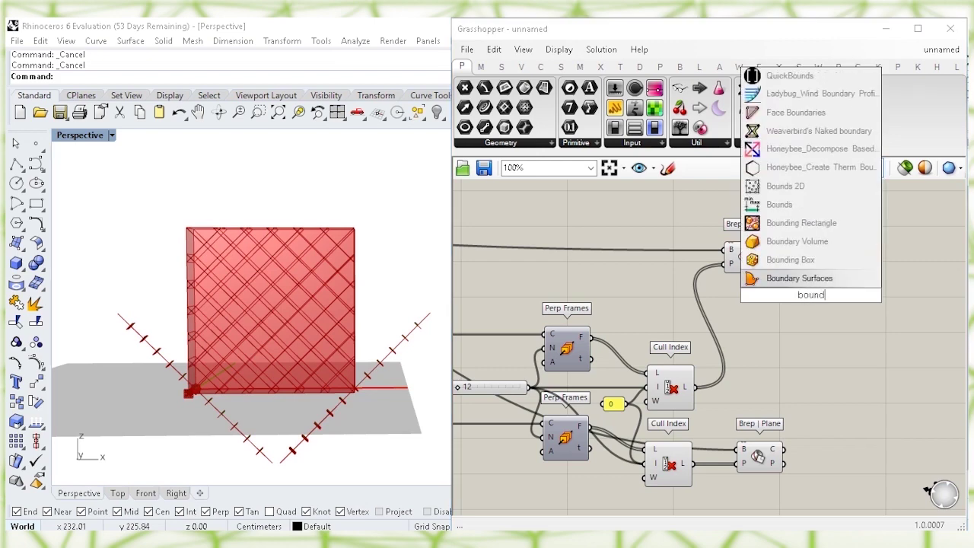
key("Return")
left_click_drag(811, 301, 815, 257)
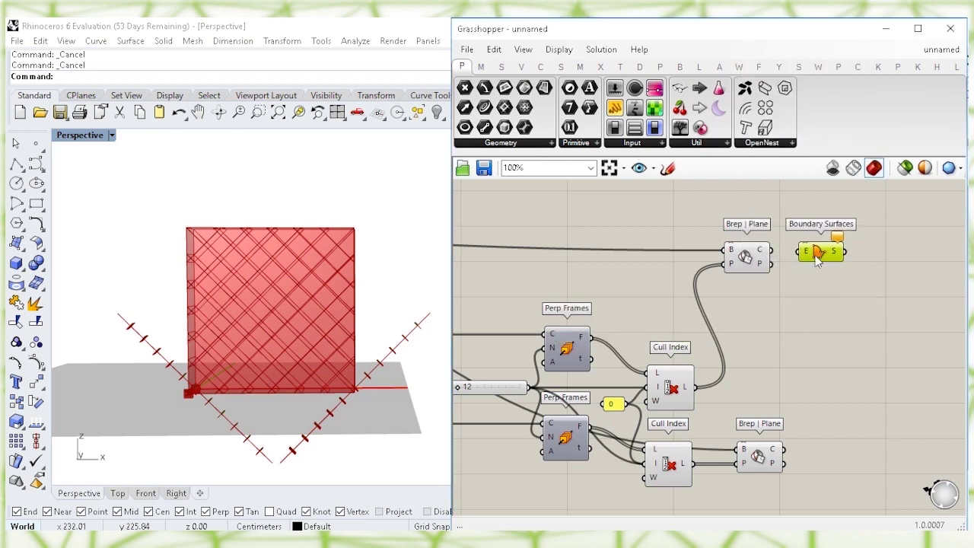
right_click_drag(800, 260, 799, 280)
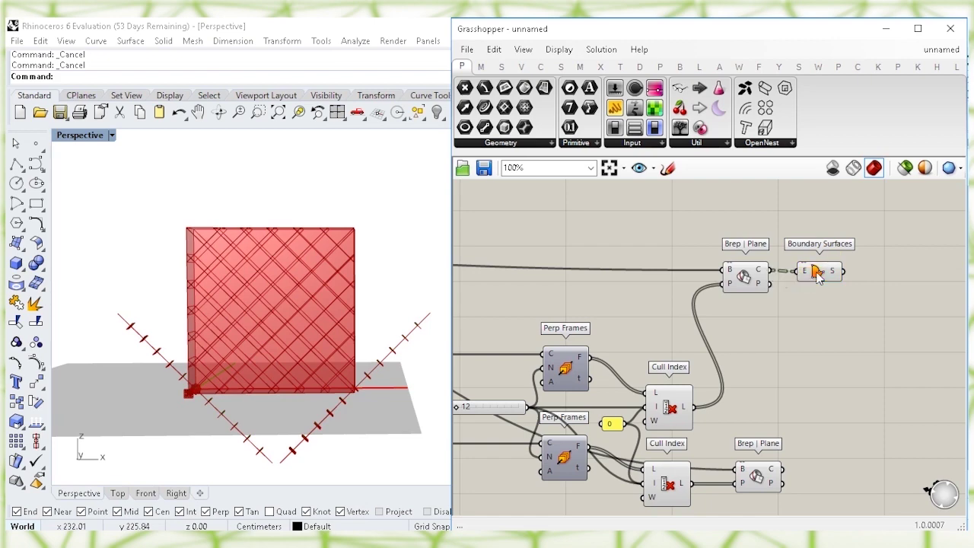
left_click_drag(818, 274, 808, 275)
left_click(813, 371)
Step: Add a second Boundary Surfaces component beside the lower Brep | Plane and feed its E input from that component's C output
right_click_drag(807, 451, 787, 429)
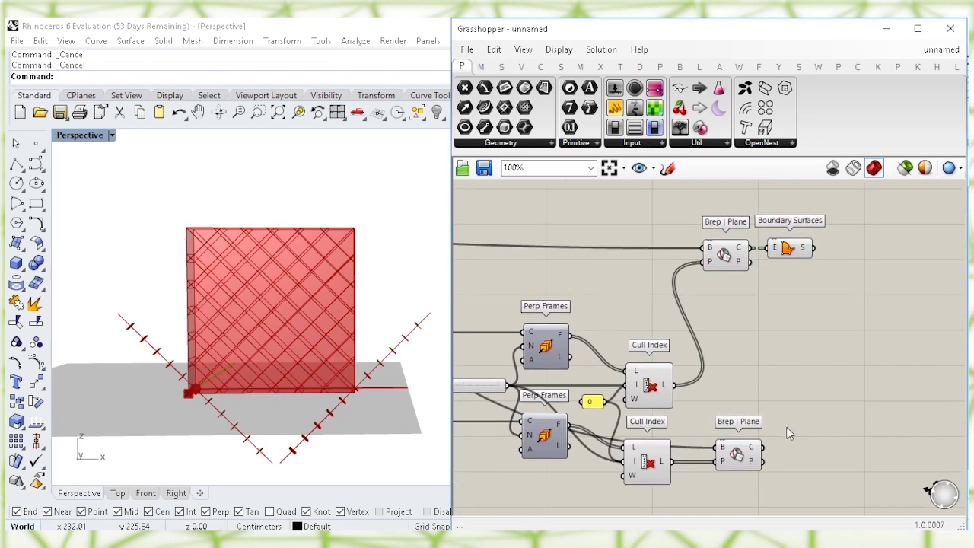
double_click(788, 443)
type("bound")
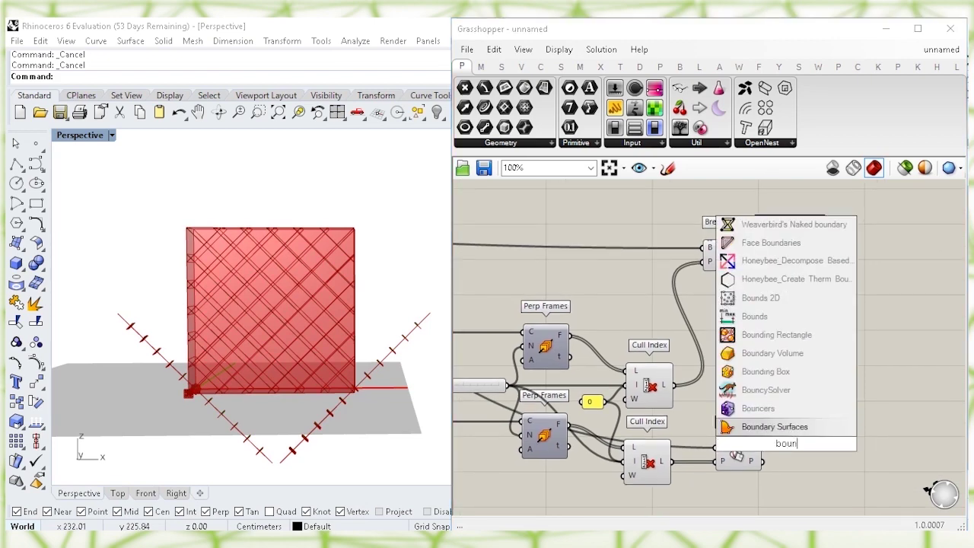
left_click(796, 433)
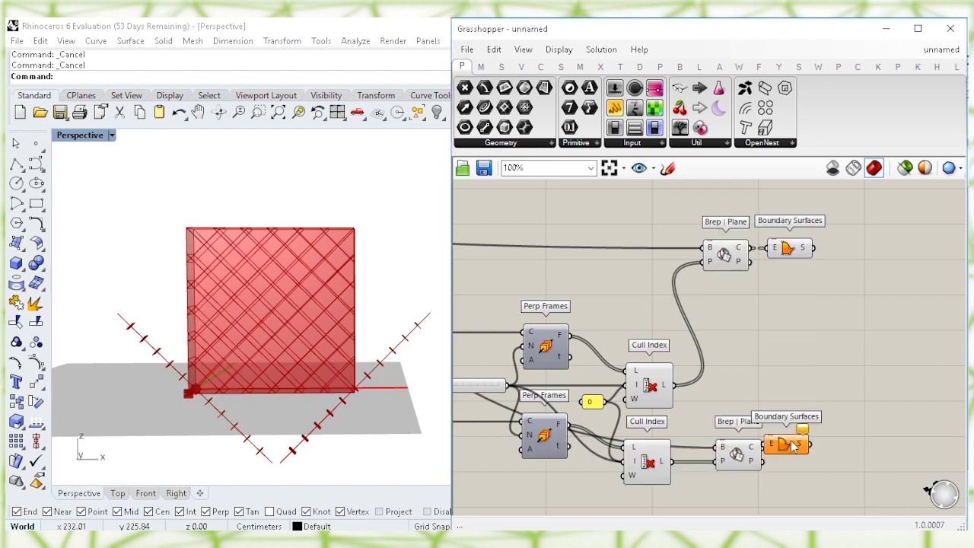
left_click_drag(764, 451, 795, 444)
left_click(795, 255)
left_click(807, 320)
right_click_drag(770, 243, 747, 243)
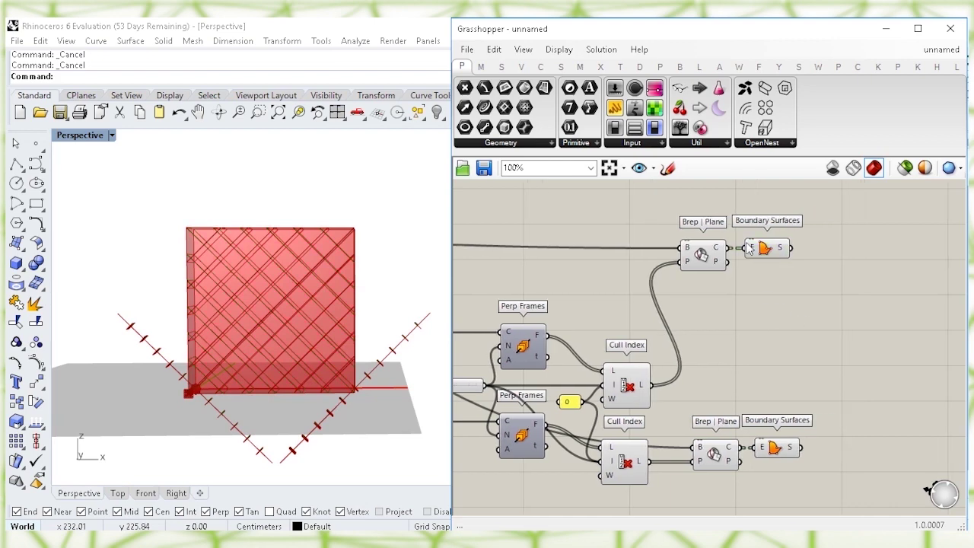
Step: Place a Brep | Brep intersection component between and beyond the two Boundary Surfaces components
left_click(600, 67)
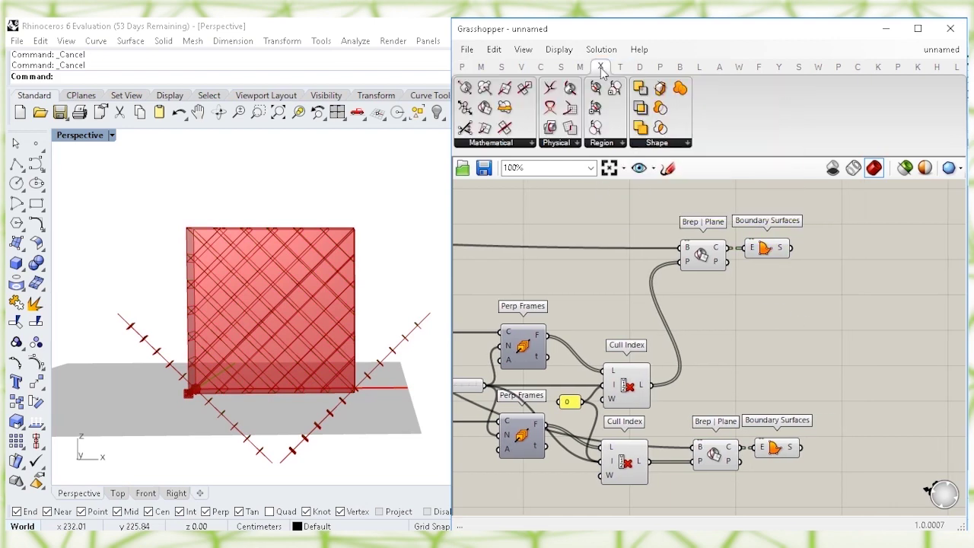
left_click(567, 143)
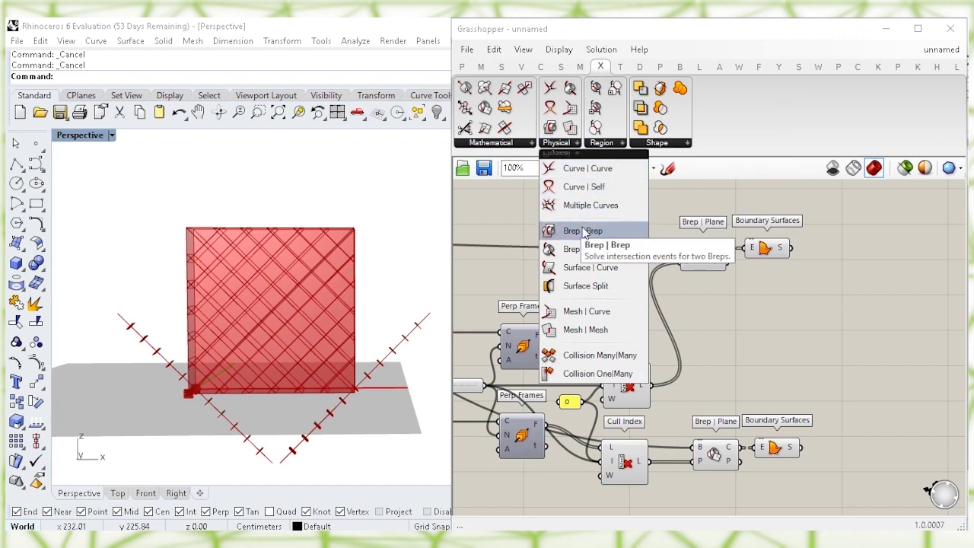
left_click_drag(552, 228, 584, 233)
left_click_drag(809, 347, 811, 344)
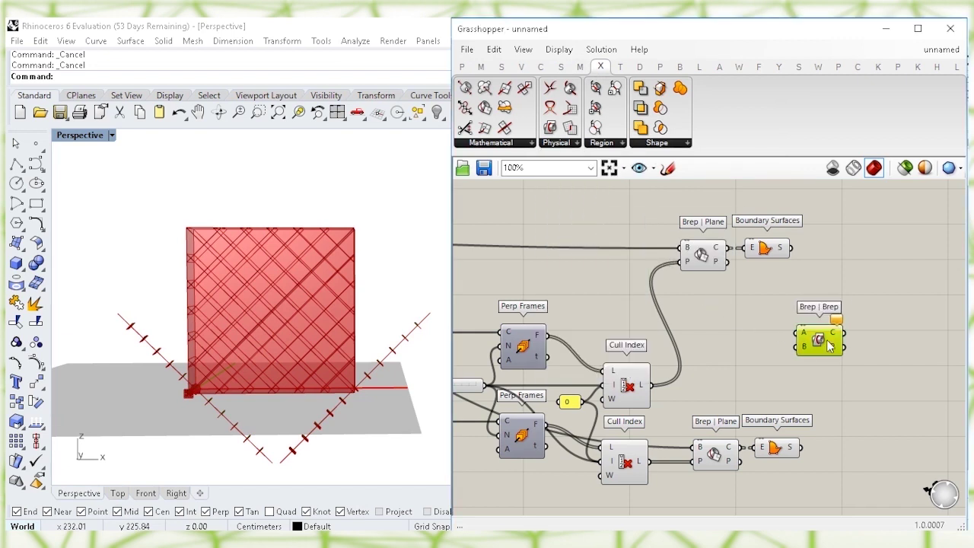
Step: Connect the upper Boundary Surfaces' S output to input A of Brep | Brep and the lower one's S output to input B
left_click(809, 254)
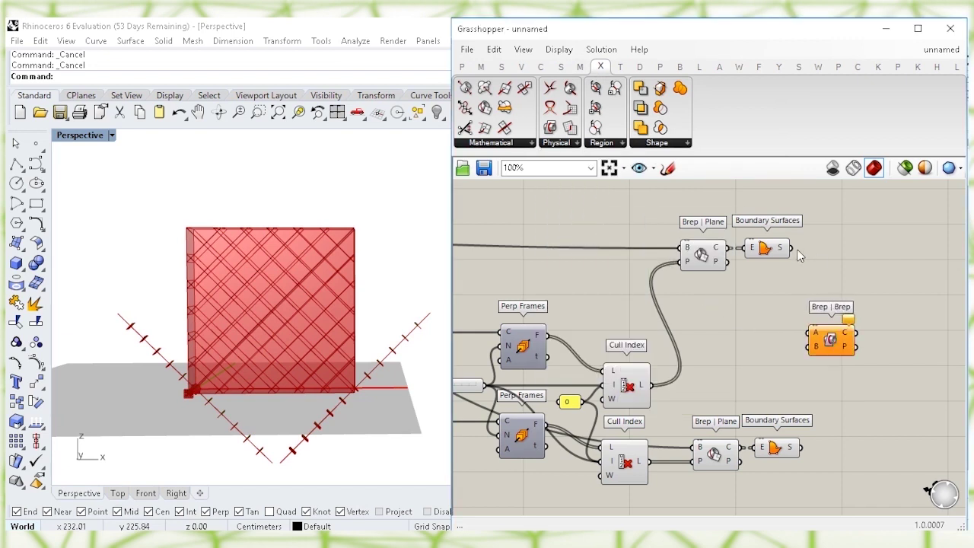
left_click(786, 253)
left_click_drag(768, 308, 837, 344)
left_click(840, 386)
left_click(784, 448)
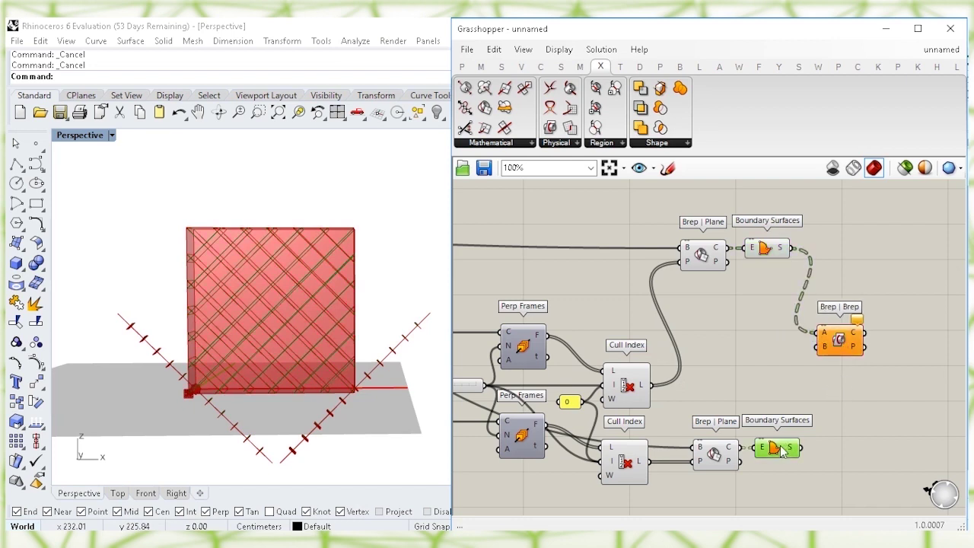
left_click_drag(798, 449, 821, 347)
left_click(837, 340)
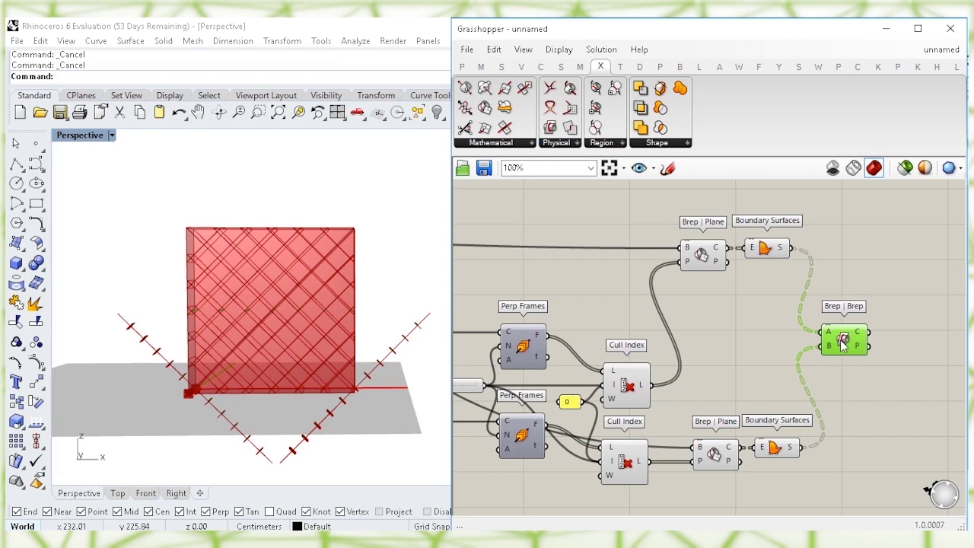
Step: Flatten the A input of Brep | Brep
right_click(833, 339)
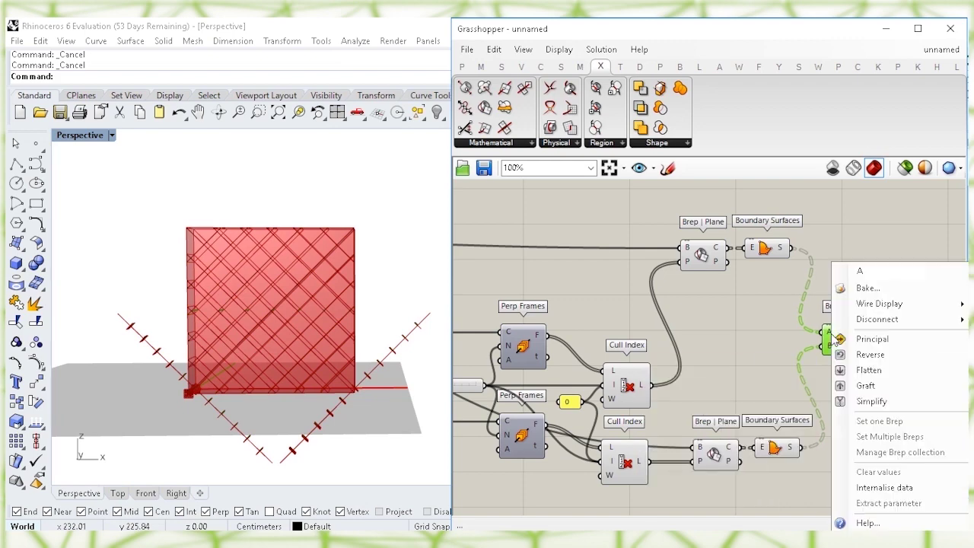
left_click(846, 370)
left_click(848, 373)
left_click(859, 337)
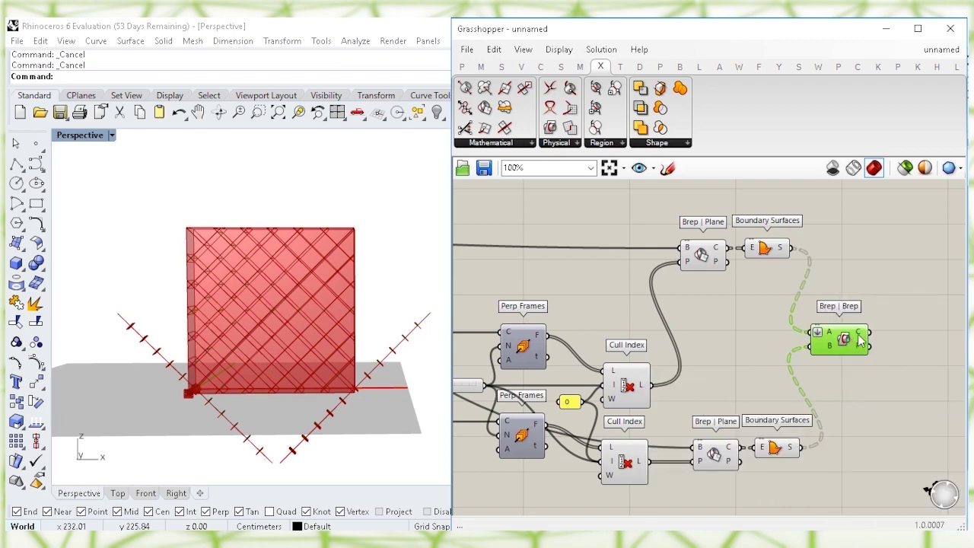
left_click(882, 285)
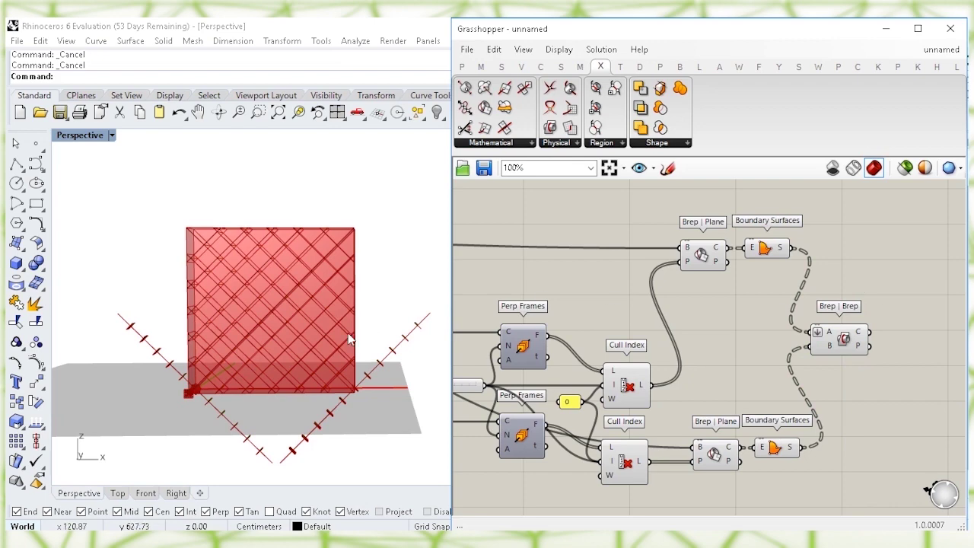
Step: Turn off the preview of both Boundary Surfaces components
right_click_drag(343, 328, 435, 352)
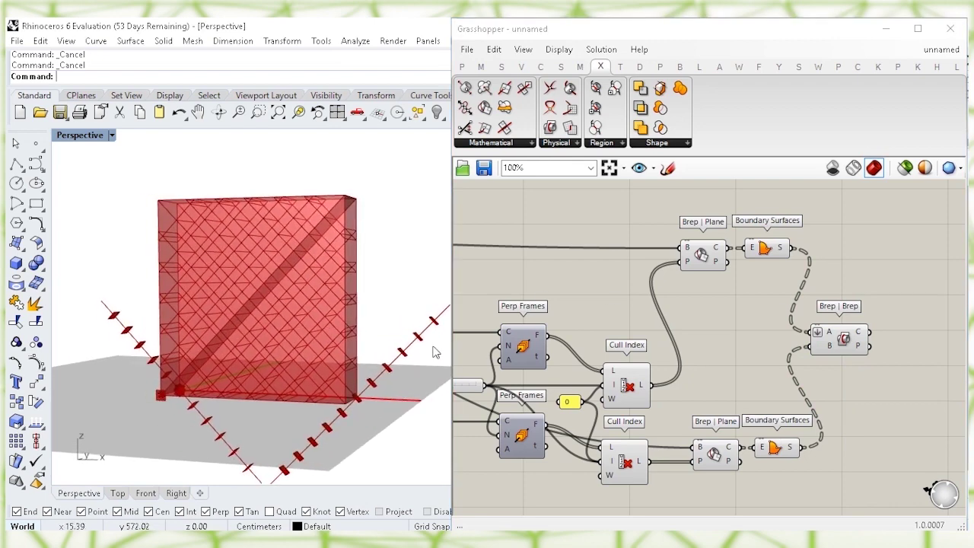
left_click(838, 347)
mouse_move(340, 414)
right_mouse_down()
mouse_move(327, 426)
mouse_move(405, 429)
mouse_move(324, 404)
mouse_move(342, 420)
right_mouse_up()
left_click(761, 251)
right_click(764, 250)
left_click(810, 270)
left_click(774, 449)
right_click(774, 449)
left_click(789, 465)
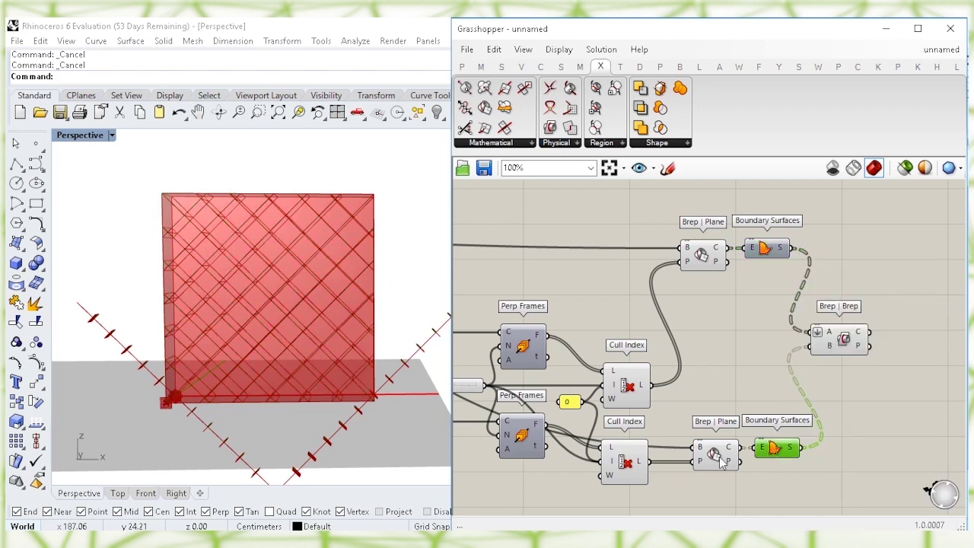
Step: Turn off the preview of both Brep | Plane components and check the intersection curves from Brep | Brep in the viewport
left_click(716, 457)
right_click(720, 461)
left_click(723, 456)
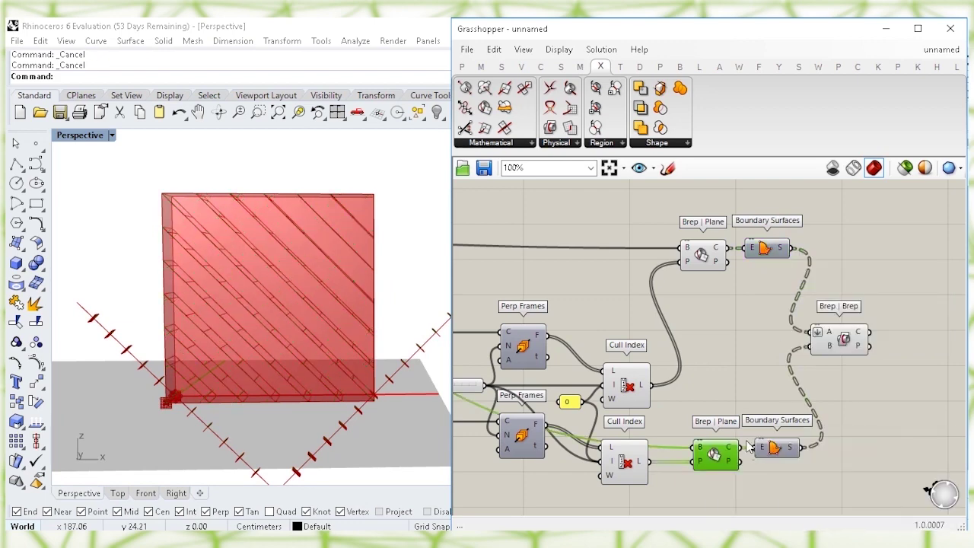
left_click(710, 242)
right_click(701, 254)
left_click(732, 279)
left_click(843, 344)
right_click_drag(382, 388, 344, 400)
left_click(592, 296)
Step: Add a curve Length component beside Brep | Brep and connect Brep | Brep's C output to its C input
right_click_drag(867, 350, 664, 356)
mouse_move(653, 339)
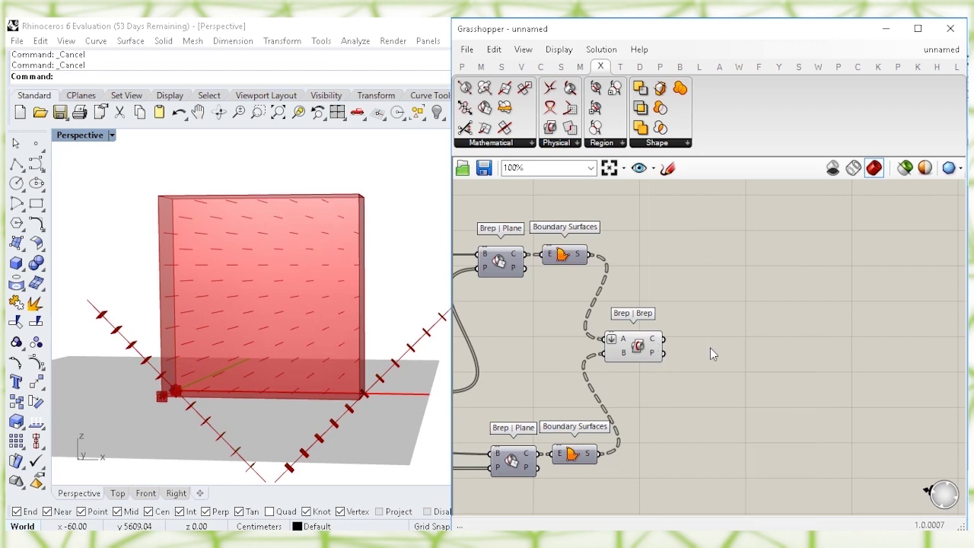
double_click(710, 348)
type("le")
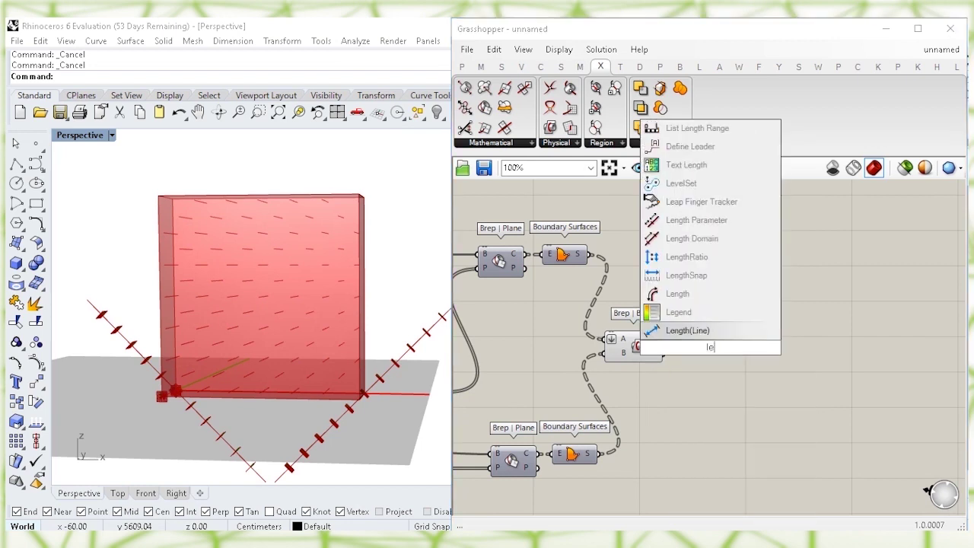
left_click(685, 294)
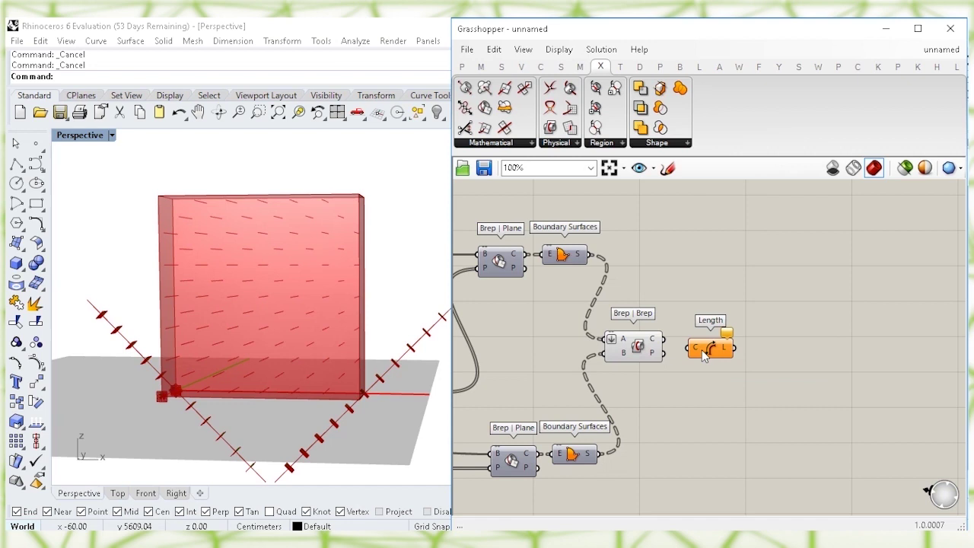
left_click(707, 351)
left_click(666, 329)
left_click_drag(686, 345, 689, 347)
left_click_drag(703, 351, 697, 343)
right_click_drag(771, 366, 732, 385)
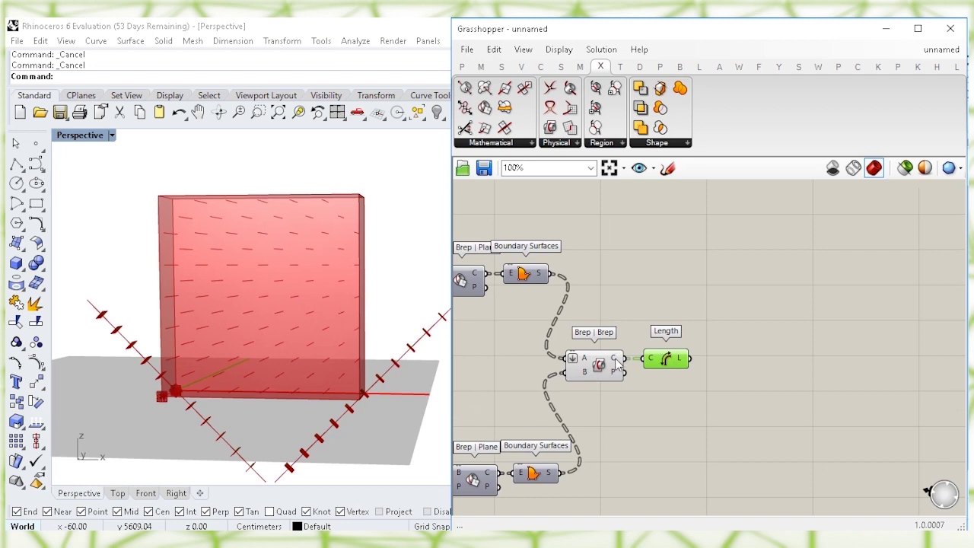
Step: Add a Point On Curve component above Length, feed it from Brep | Brep's C output and align the two components
double_click(660, 299)
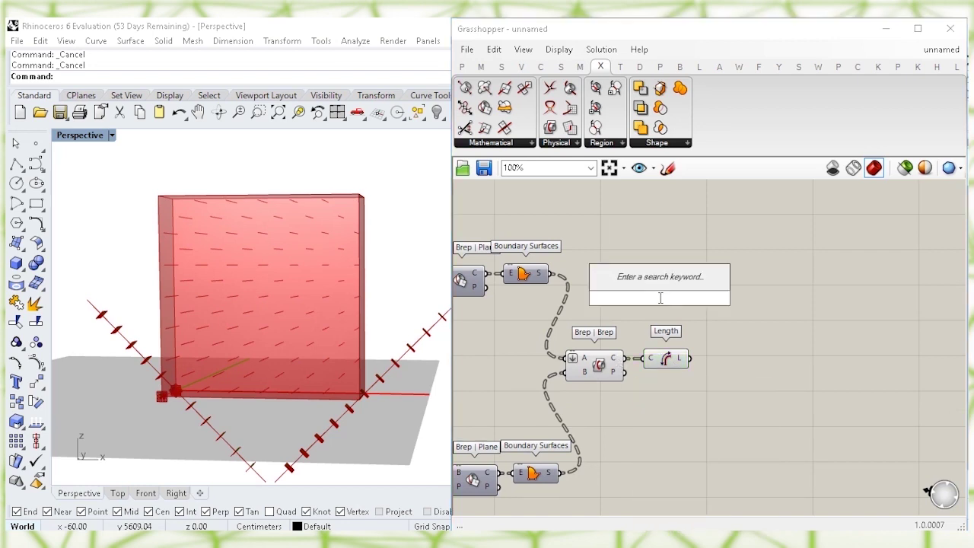
type("point on")
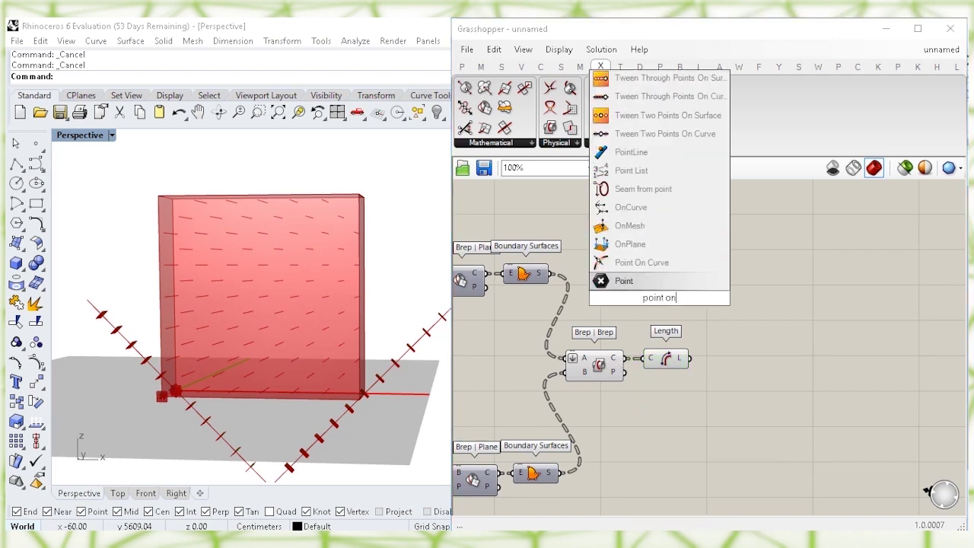
left_click(638, 265)
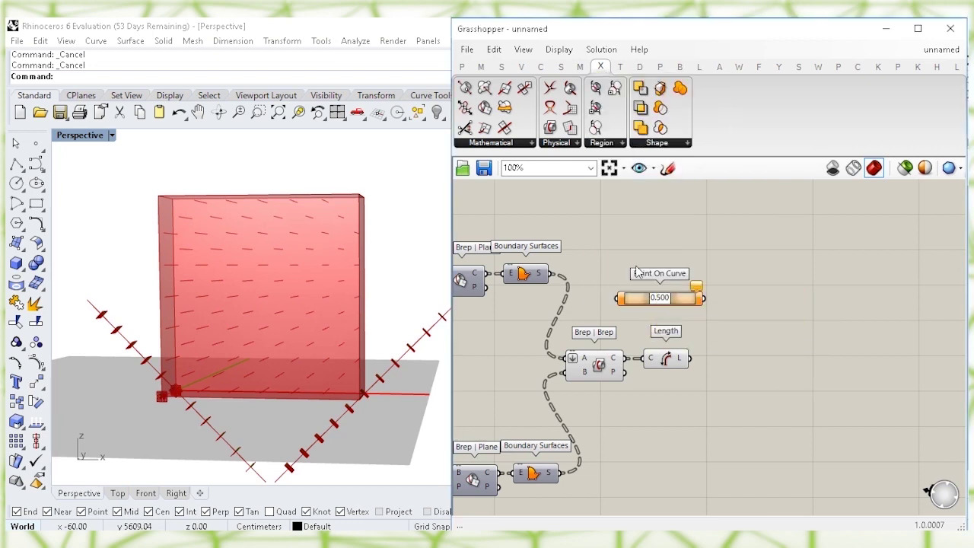
left_click(619, 364)
left_click_drag(647, 303, 646, 298)
left_click_drag(666, 363, 679, 364)
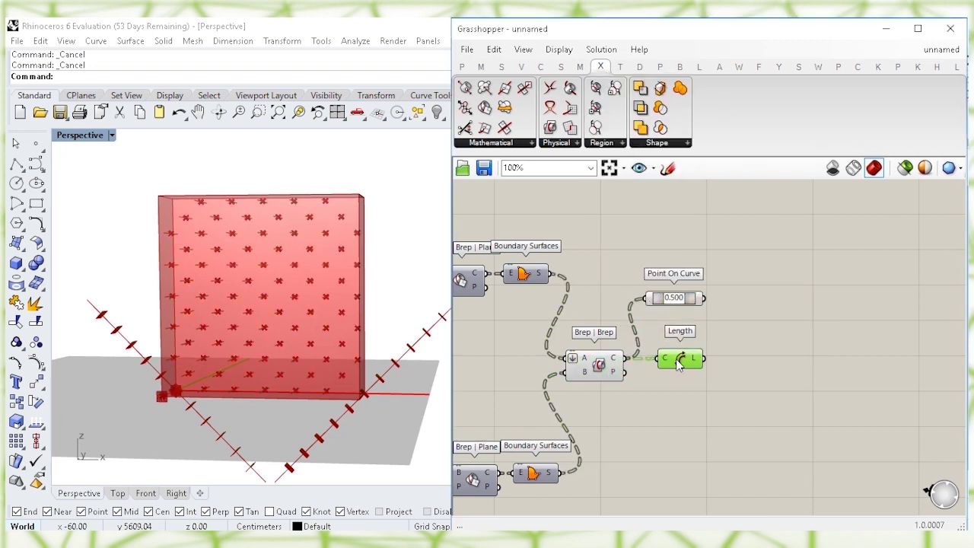
left_click_drag(703, 322, 652, 251)
Step: Add a Move component and connect the Point On Curve output to its G input
left_click(767, 321)
right_click_drag(768, 308, 764, 323)
double_click(765, 322)
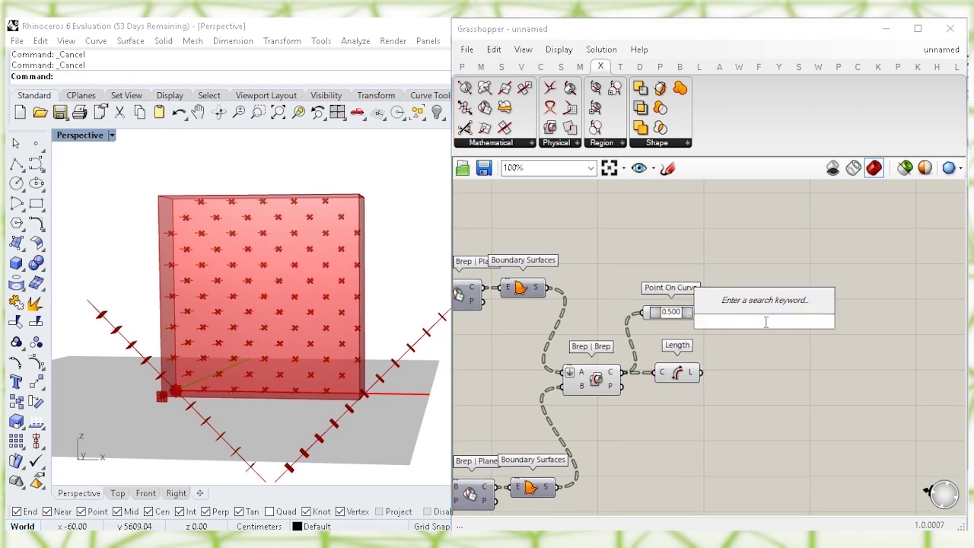
type("mo")
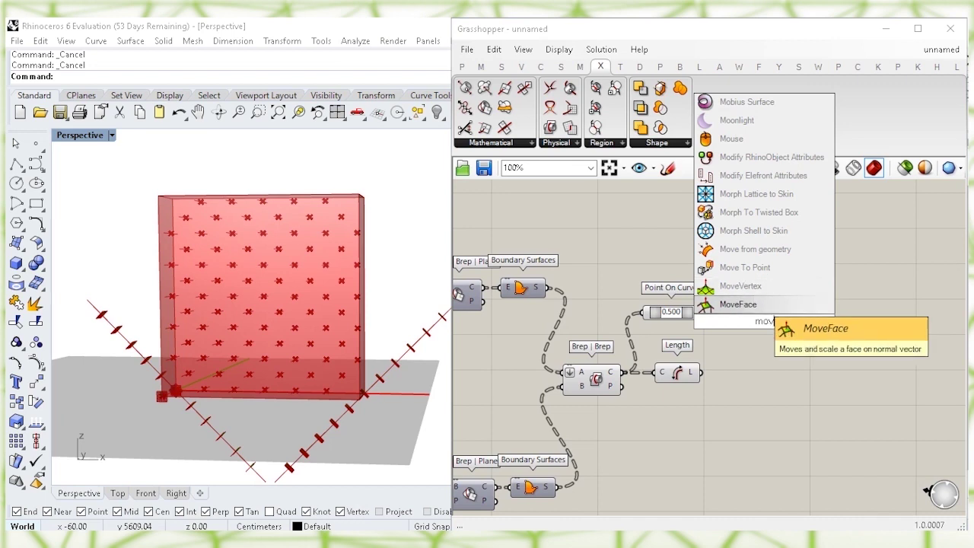
type("v")
left_click(729, 230)
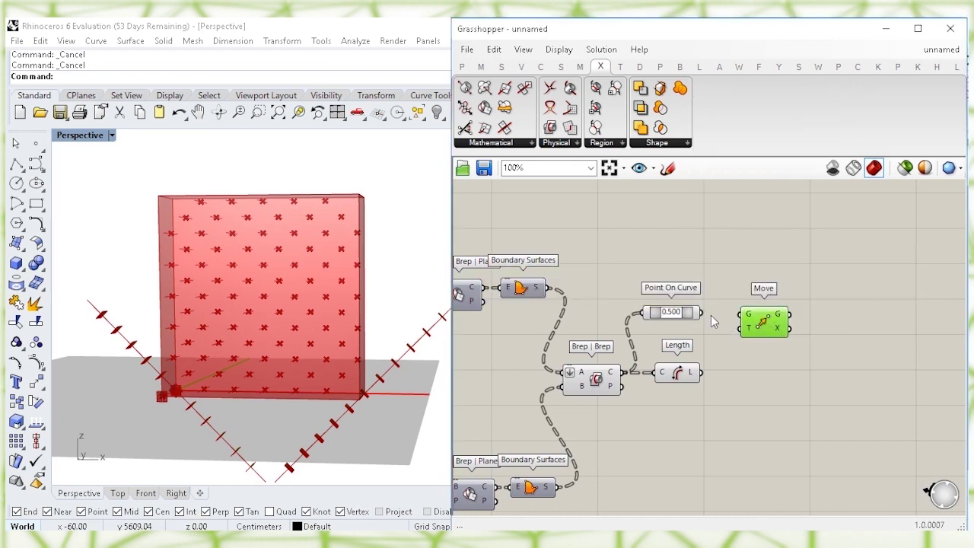
left_click_drag(701, 312, 795, 328)
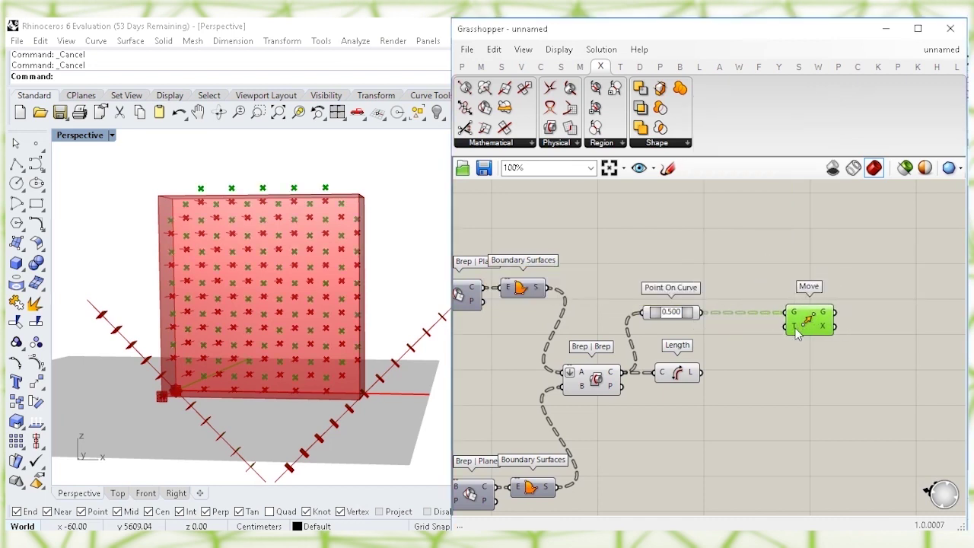
Step: Add a Unit Y component after Length and connect Length's L output to its F input
left_click(739, 362)
double_click(725, 368)
type("unit y")
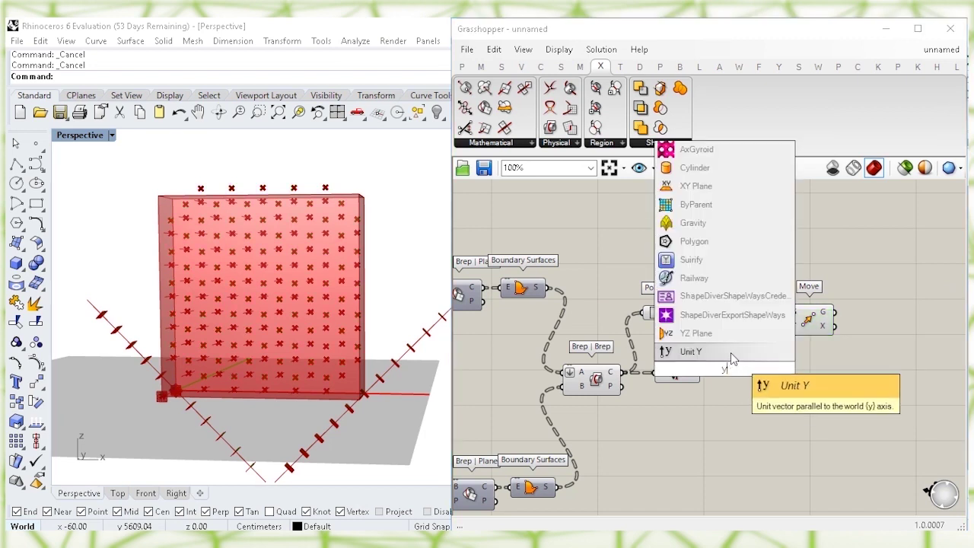
key("Return")
left_click_drag(729, 375, 723, 377)
Step: Add a Reverse component after Unit Y, wire it into Move's T input, and check the moved points in the viewport
left_click(776, 370)
double_click(780, 372)
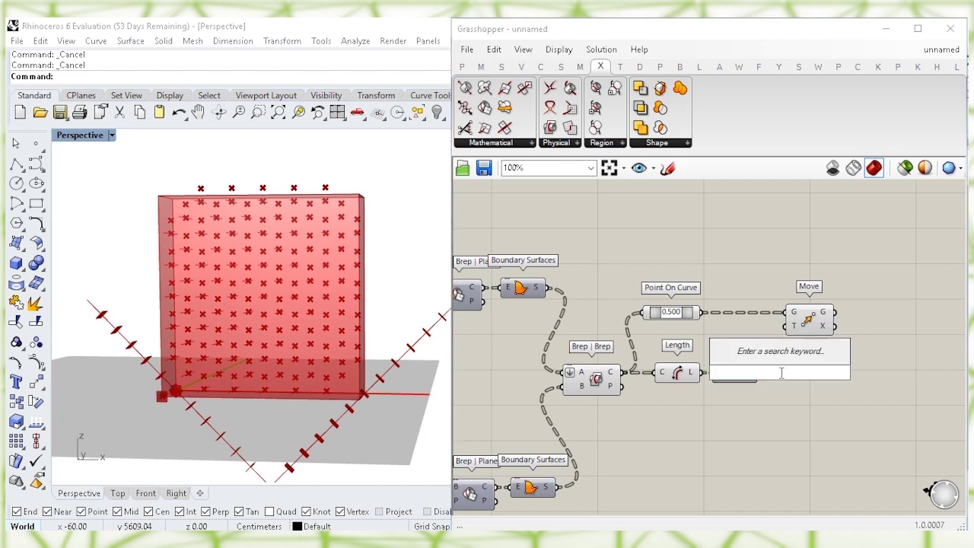
type("rev")
key("Return")
left_click_drag(787, 373, 759, 372)
left_click_drag(799, 331, 831, 326)
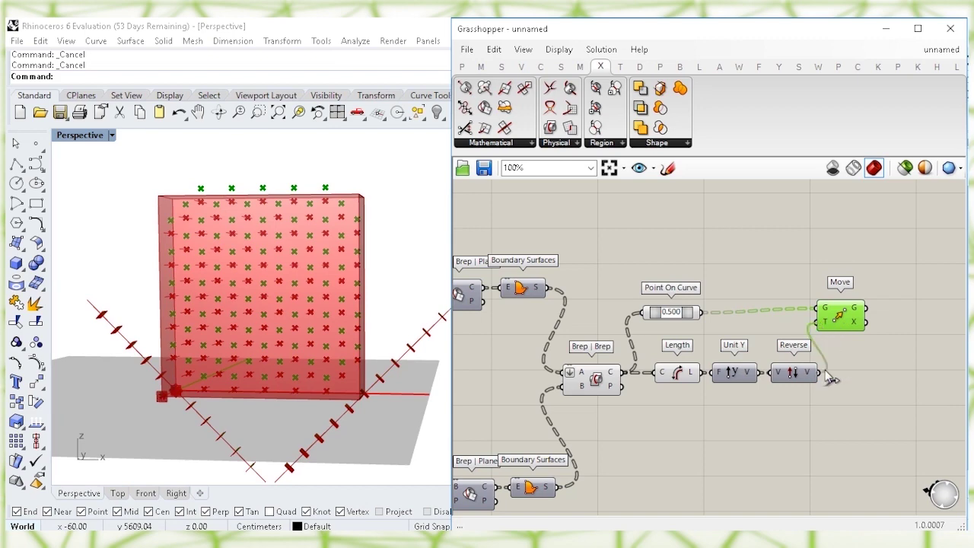
left_click_drag(829, 378, 822, 372)
left_click_drag(841, 322, 853, 327)
right_click_drag(395, 282, 376, 268)
right_click_drag(292, 411, 288, 393, "shift")
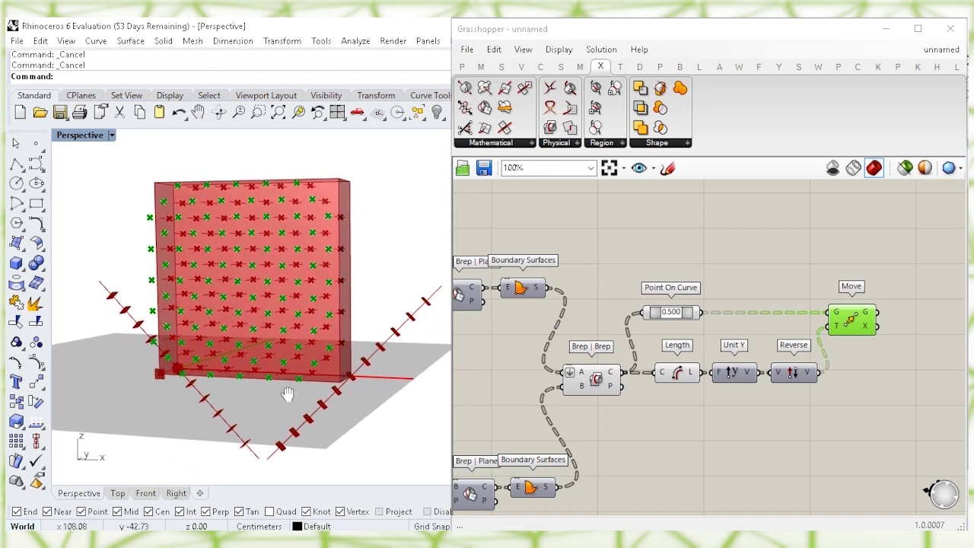
Step: Add a two-point Line component beside Move
left_click(734, 254)
right_click_drag(836, 235, 783, 239)
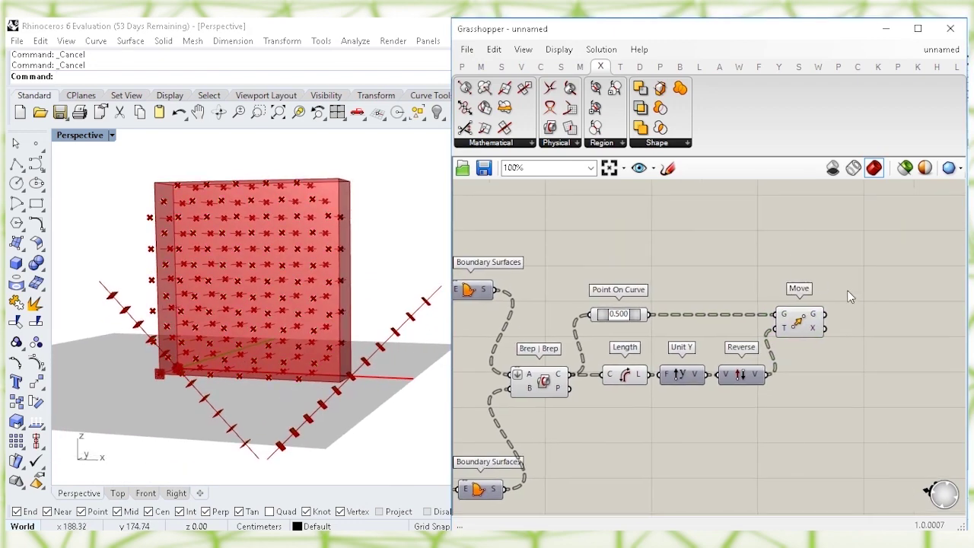
double_click(848, 291)
type("lin")
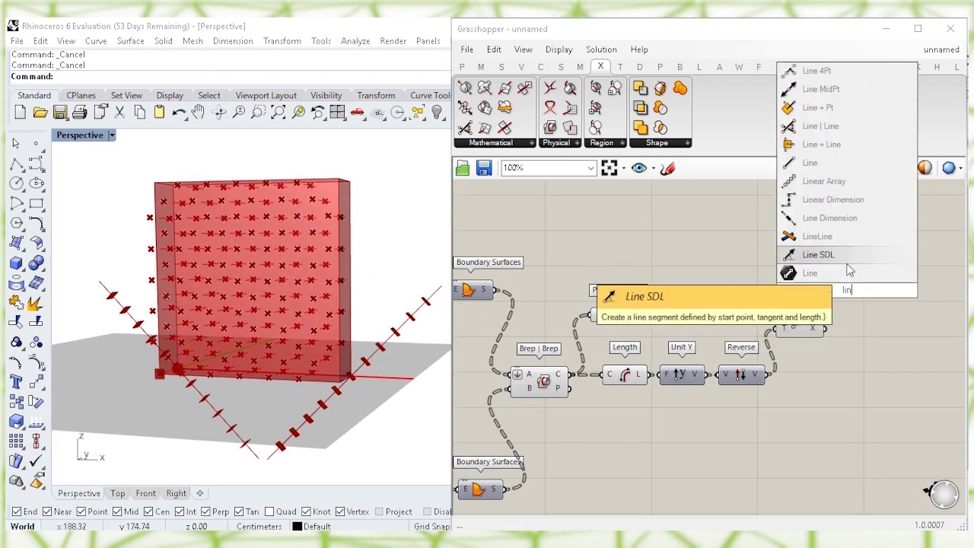
left_click(837, 162)
left_click(855, 293)
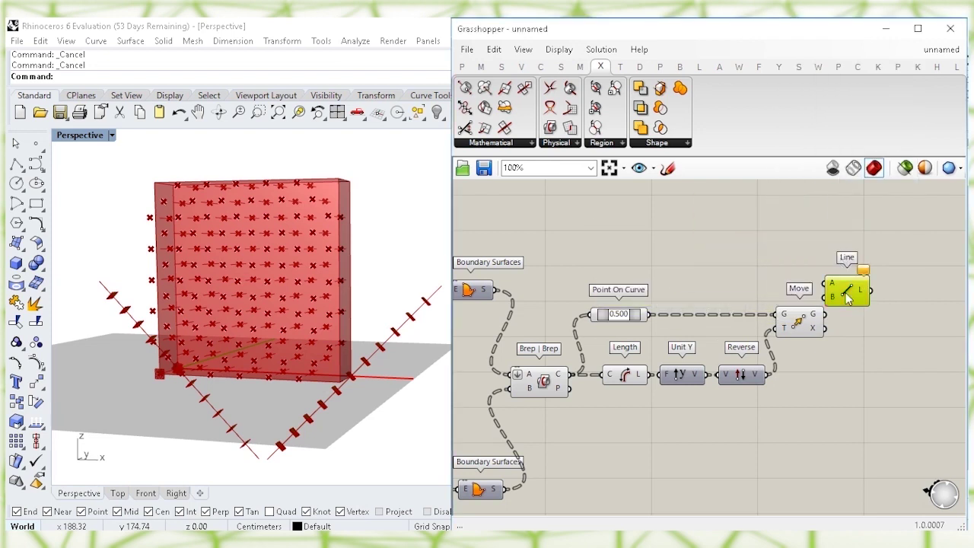
left_click_drag(856, 288, 868, 288)
Step: Connect Point On Curve to Line's A input and Move's G output to its B input
left_click(773, 249)
left_click_drag(638, 320, 874, 316)
left_click_drag(803, 324, 806, 348)
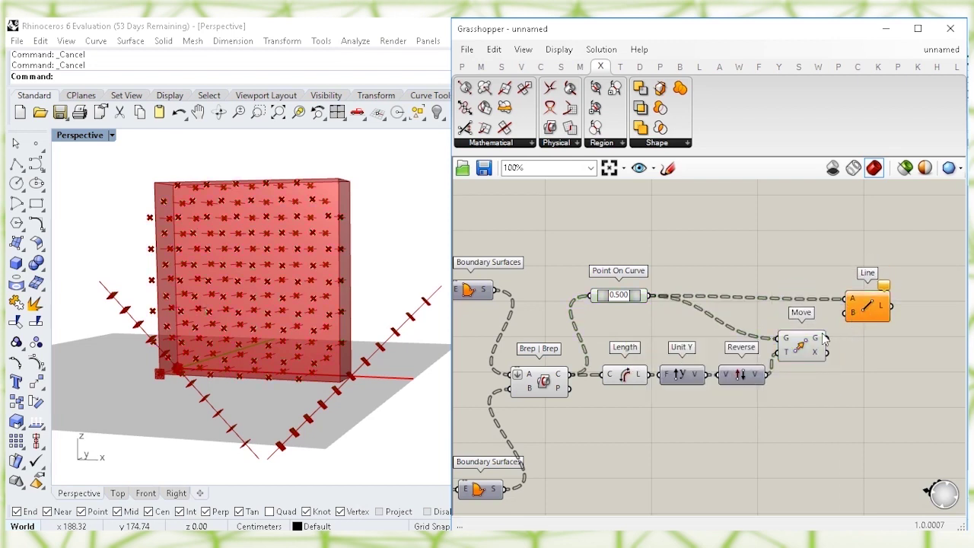
left_click_drag(837, 324, 847, 312)
left_click(867, 313)
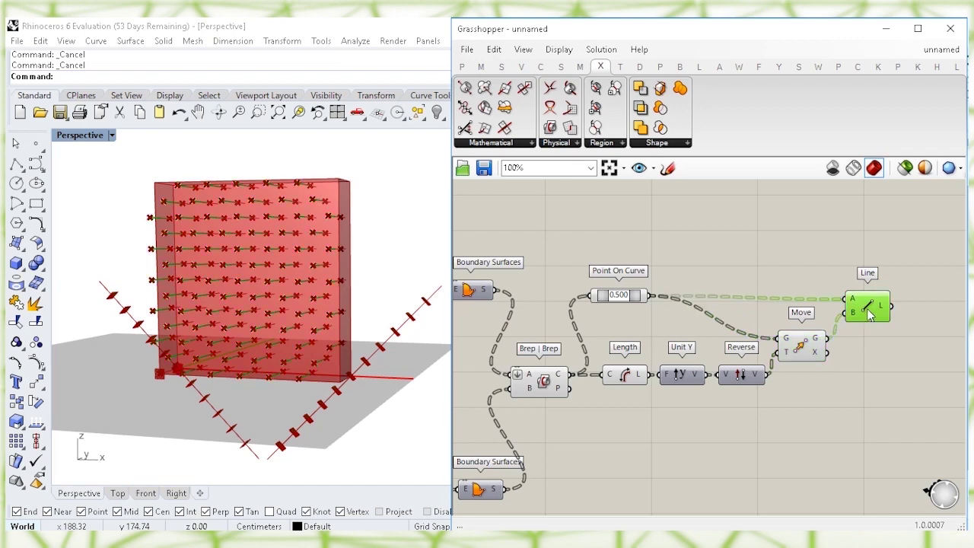
Step: Add a second Unit Y component after Line and connect Line's L output to its F input
left_click(886, 362)
right_click_drag(886, 363, 819, 381)
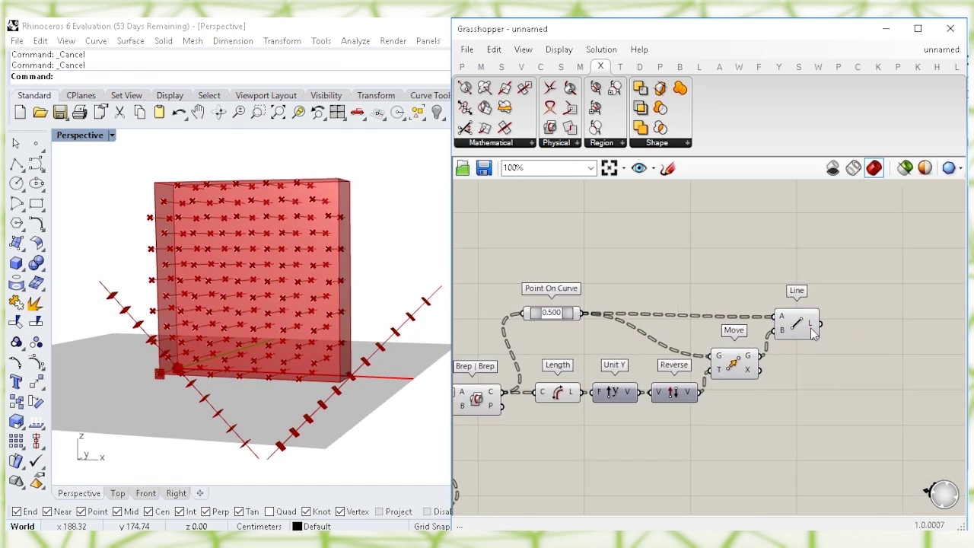
right_click_drag(885, 303, 863, 326)
double_click(864, 327)
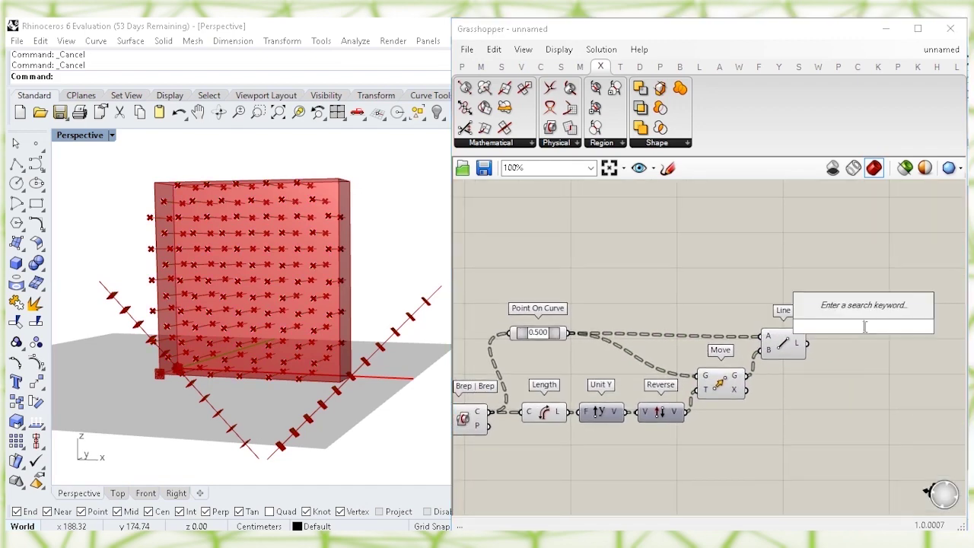
type("unit y")
key("Return")
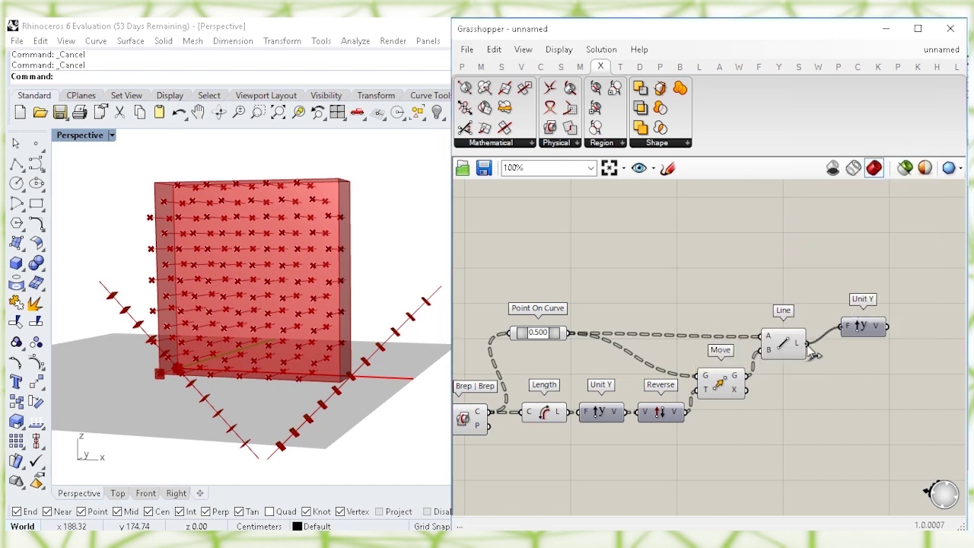
left_click_drag(866, 329, 841, 349)
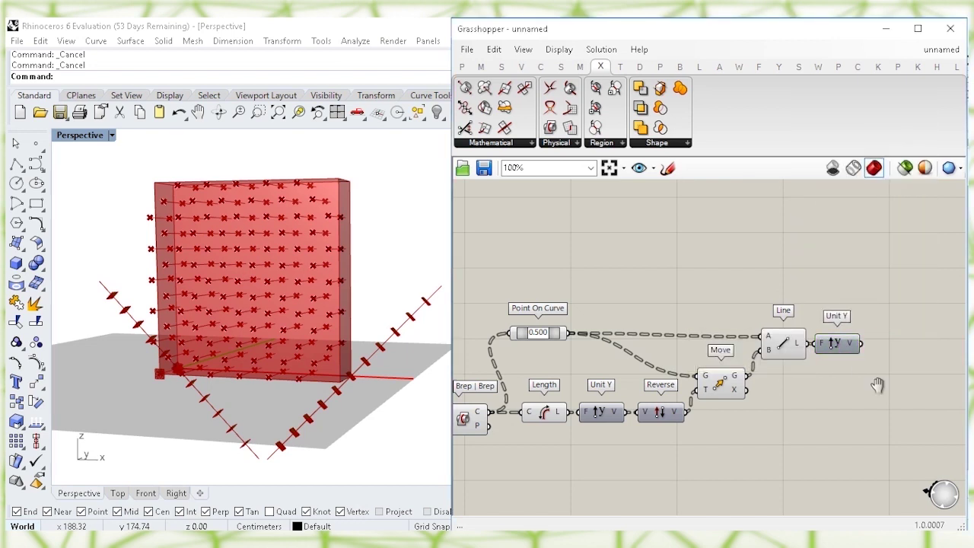
Step: Add a Negative component after the second Unit Y and connect Unit Y's V output to its x input
right_click_drag(898, 340, 843, 345)
double_click(843, 345)
type("neg")
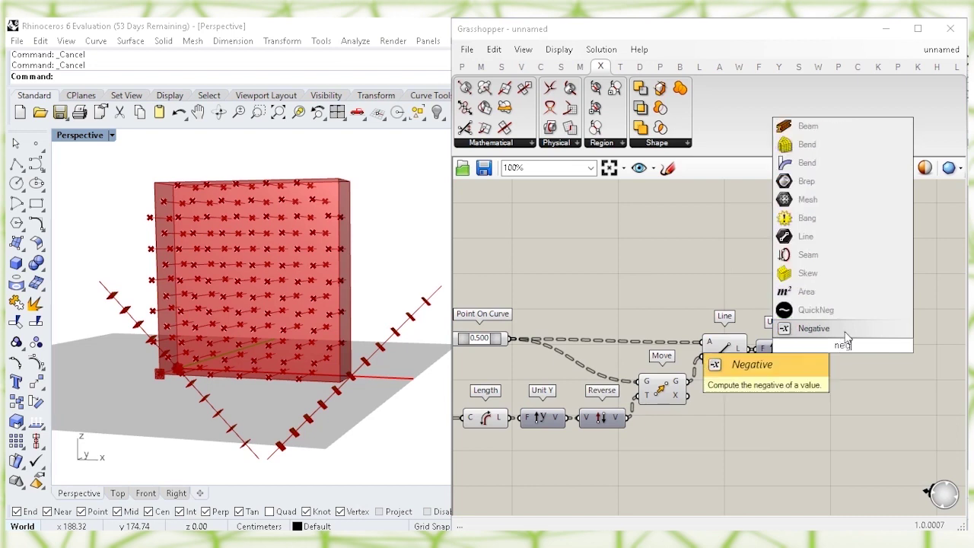
key("Return")
left_click_drag(843, 349, 833, 350)
Step: Add an Extrude component and connect Negative's y output to its D input
right_click_drag(882, 355, 848, 345)
double_click(848, 346)
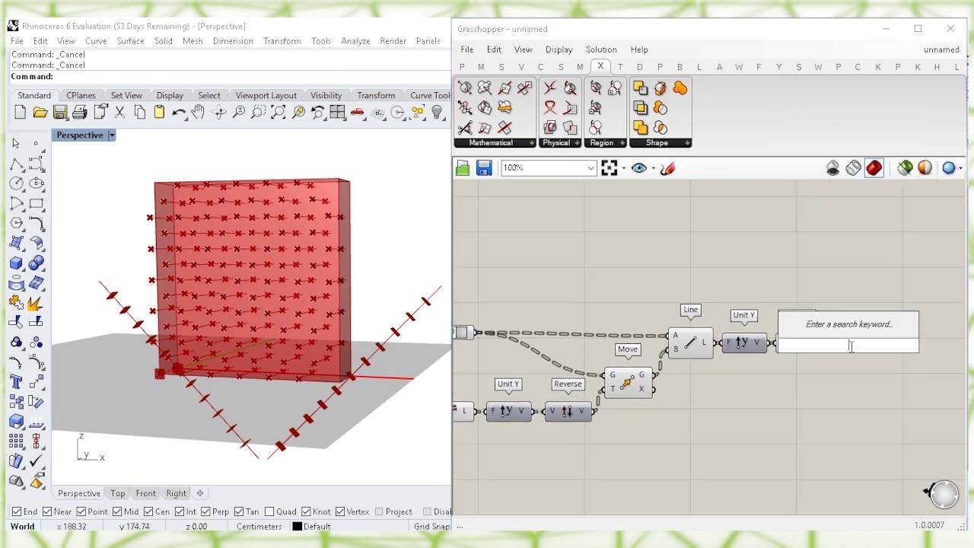
type("extrude")
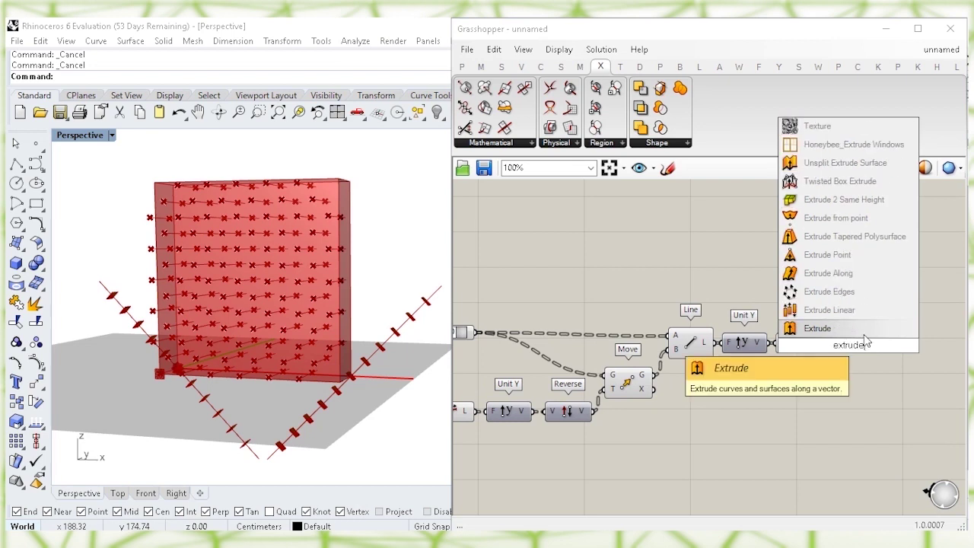
key("Return")
left_click_drag(846, 348, 873, 337)
left_click(817, 359)
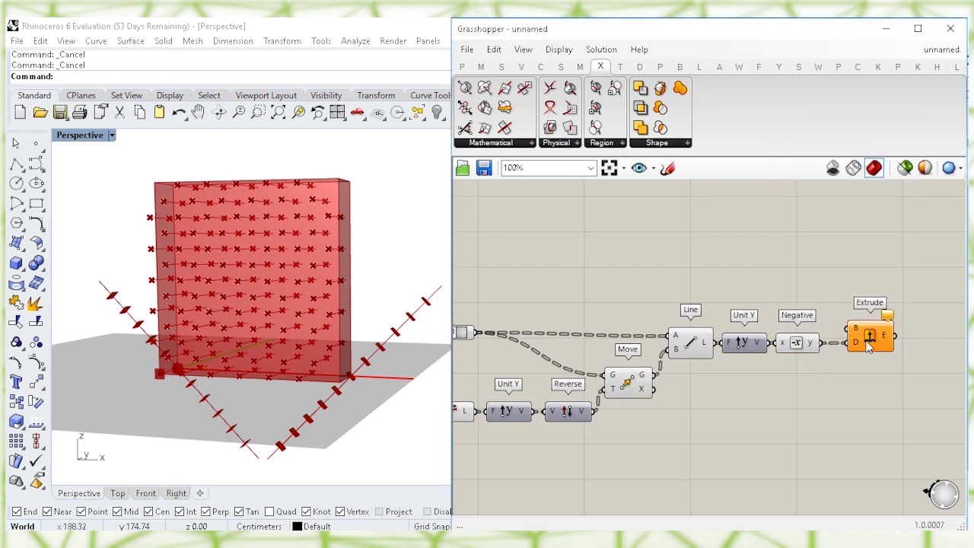
Step: Add a Rectangle component with plane, X, Y and radius inputs below Negative
right_click_drag(827, 389, 815, 330)
left_click(763, 359)
double_click(764, 358)
type("rect")
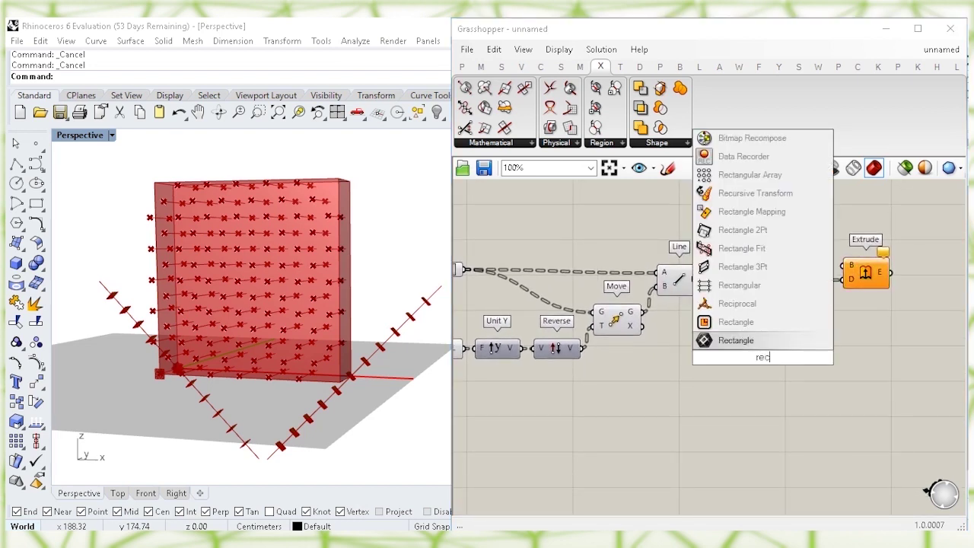
left_click(759, 342)
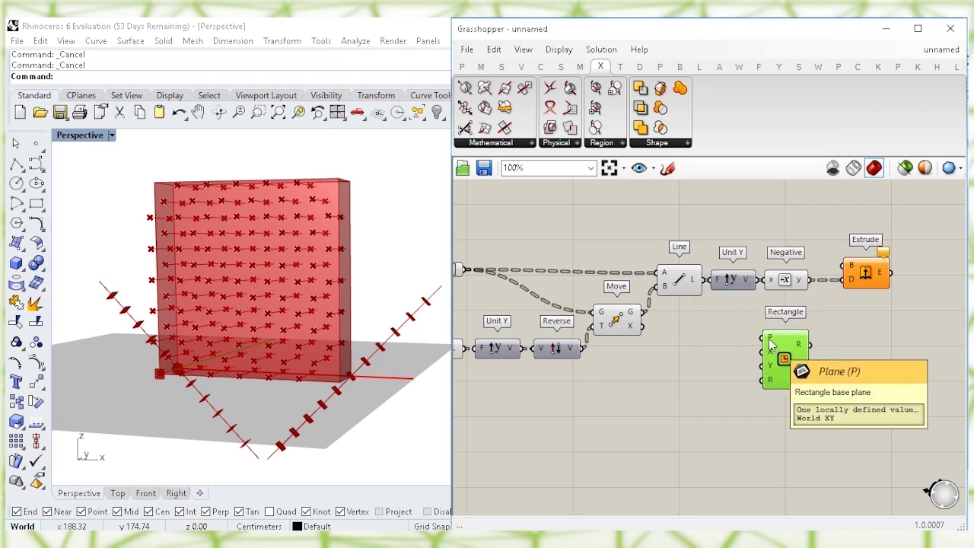
Step: Search for a plane component to place above Point On Curve
left_click(709, 348)
right_click_drag(712, 350, 804, 370)
left_click_drag(576, 314, 515, 260)
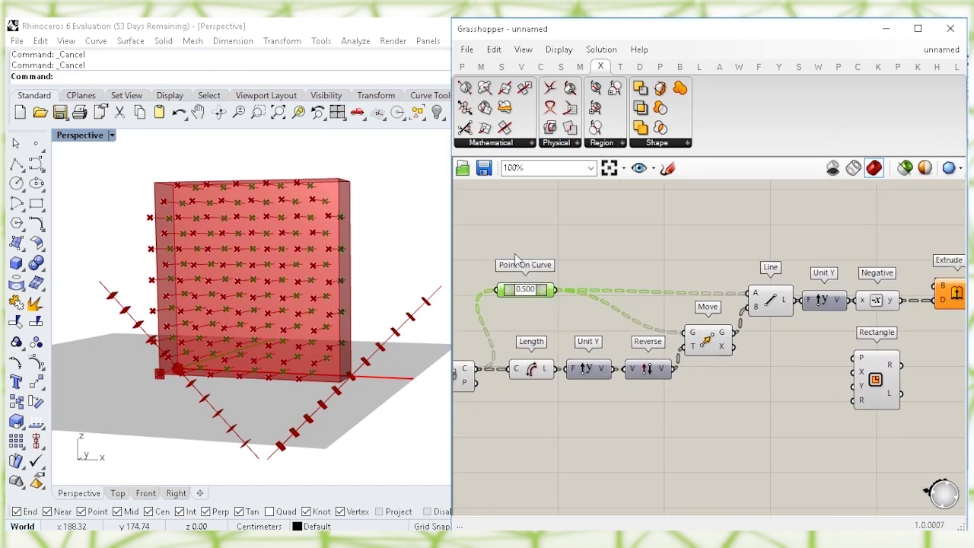
right_click_drag(547, 230, 617, 268)
left_click(612, 267)
double_click(611, 267)
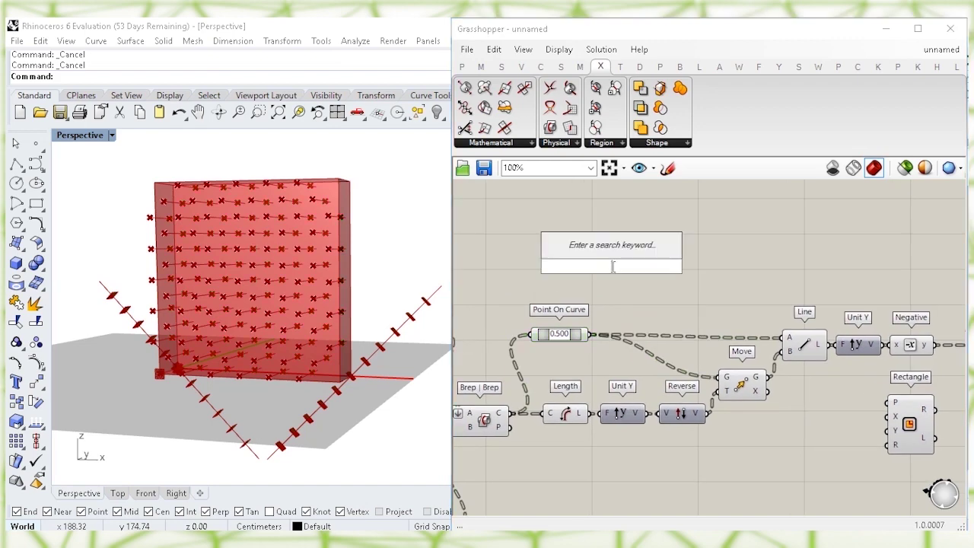
type("plane")
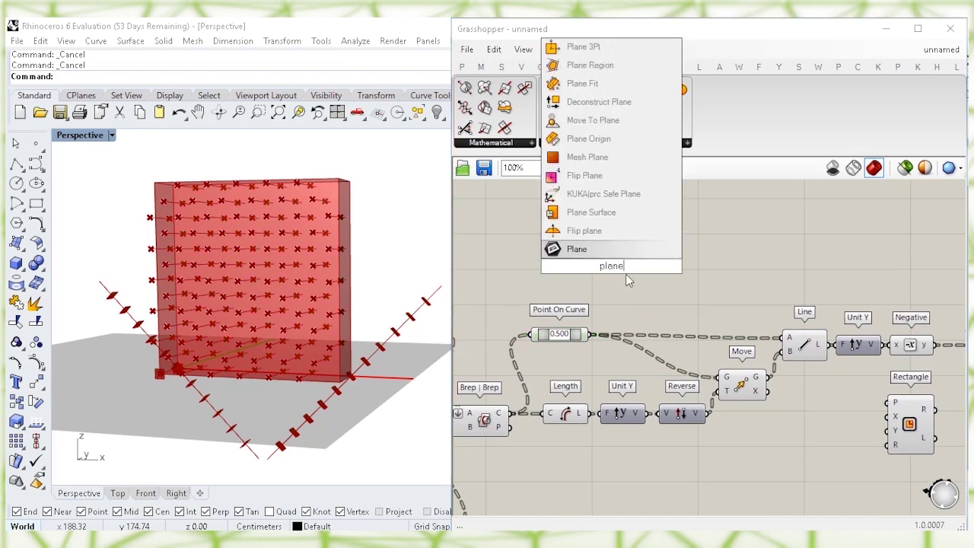
Step: Add a Plane Origin component above Point On Curve and feed the Point On Curve output into its O input
type(" o")
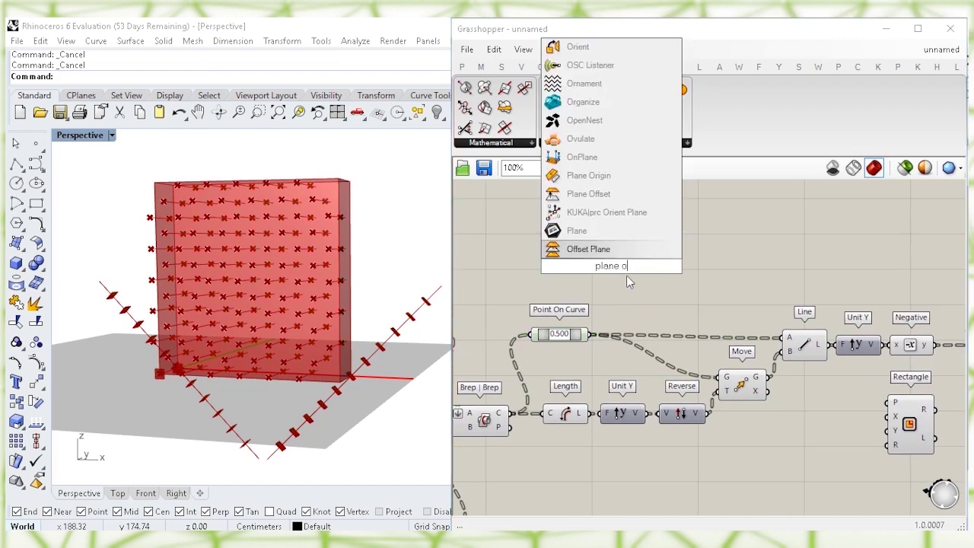
left_click(606, 181)
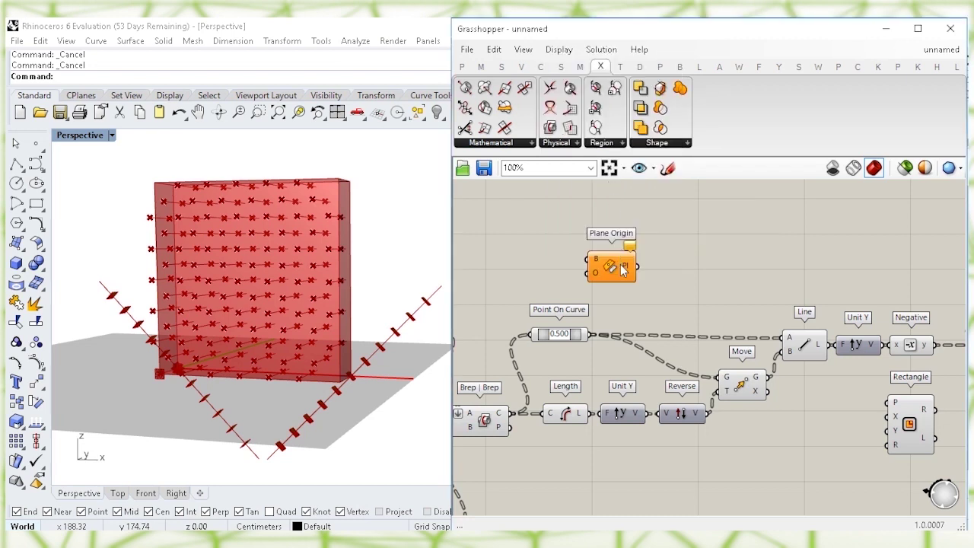
left_click_drag(610, 271, 661, 277)
left_click(574, 275)
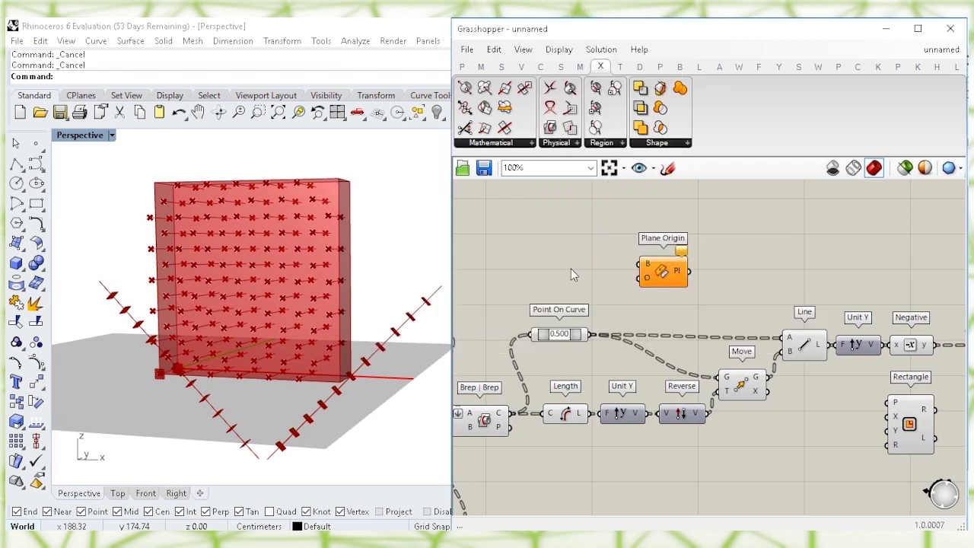
left_click(585, 335)
left_click_drag(613, 281, 653, 278)
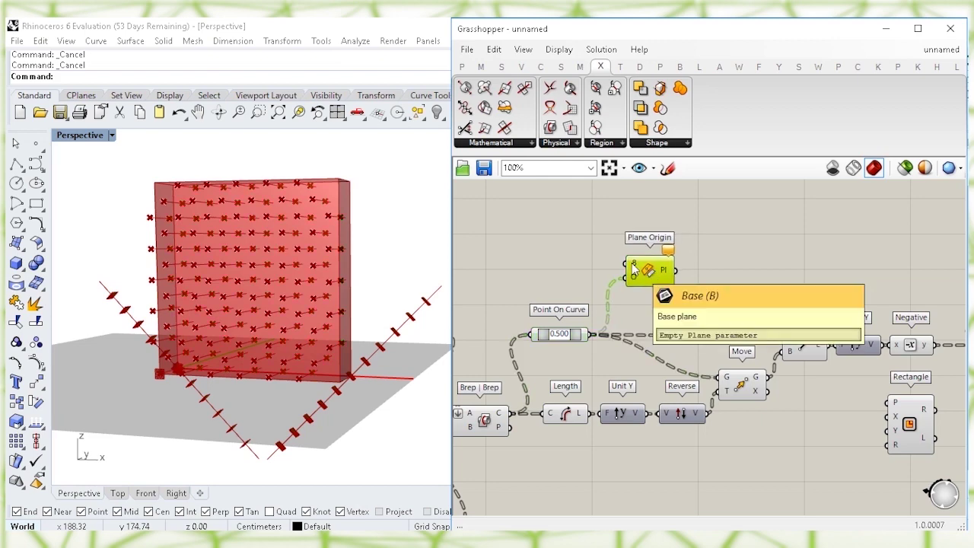
Step: Add a Plane parameter beside Plane Origin and connect it to the component's B input
left_click(556, 262)
right_click_drag(556, 263, 589, 257)
double_click(591, 258)
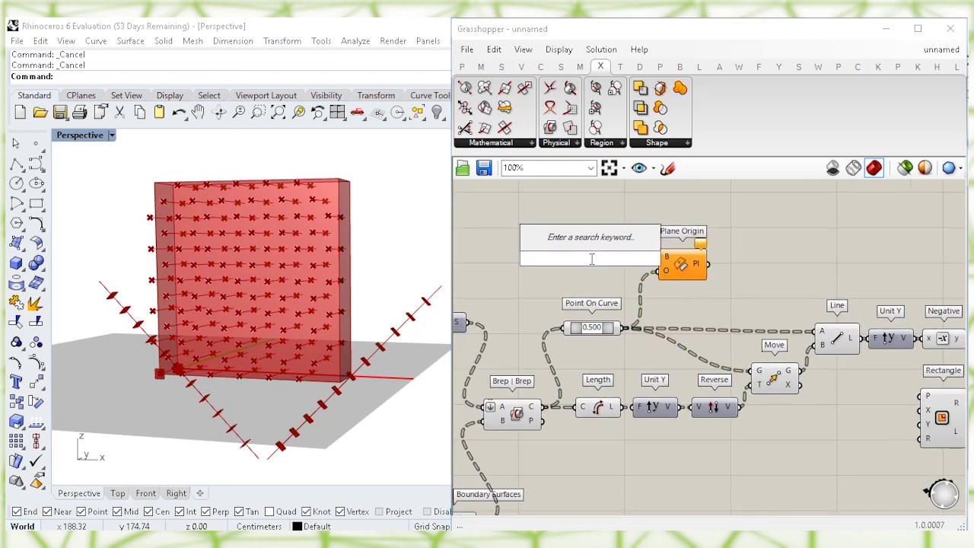
type("plane")
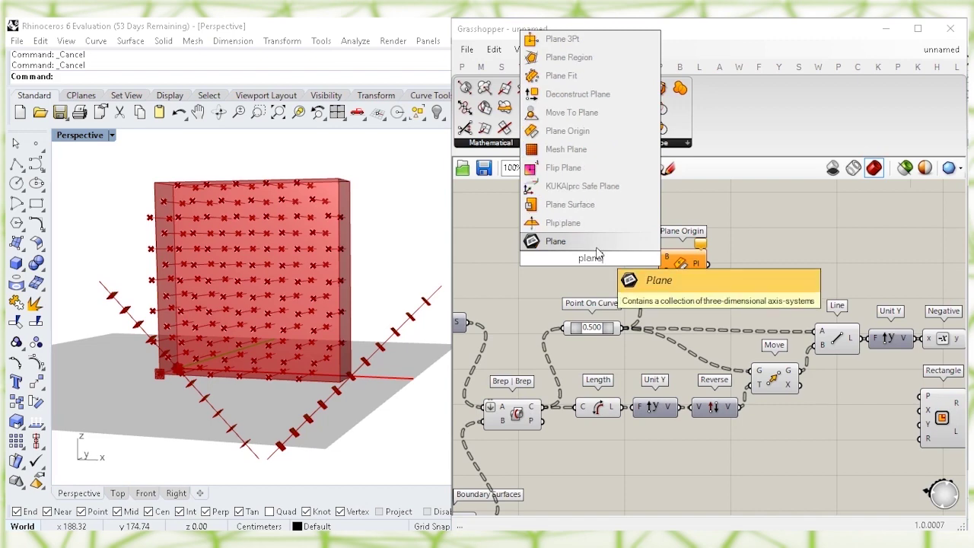
key("Return")
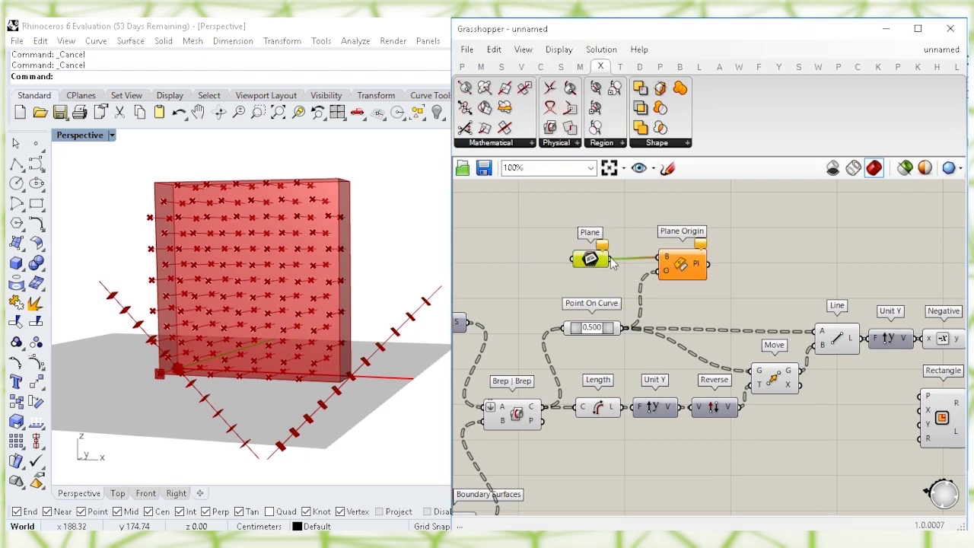
Step: Connect the Rotate Plane output to the new Plane parameter that feeds Plane Origin
right_click_drag(569, 266, 667, 264)
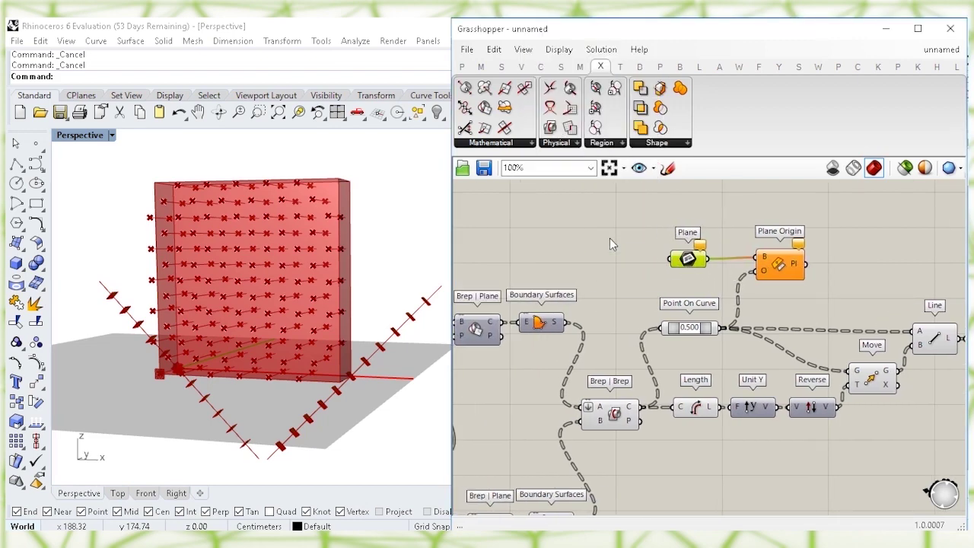
scroll(605, 239, "down", 1)
right_click_drag(551, 251, 894, 252)
right_click_drag(516, 249, 856, 251)
right_click_drag(720, 250, 702, 207)
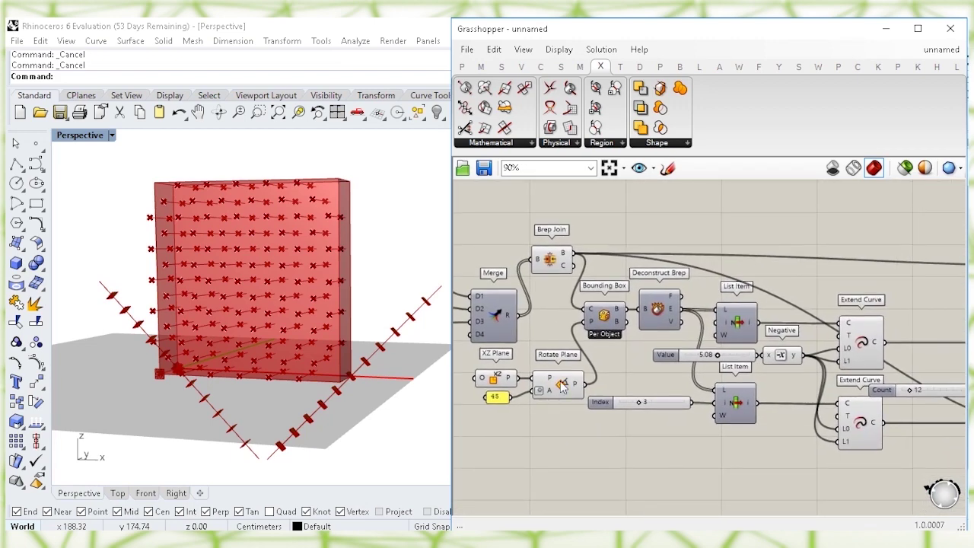
left_click(563, 386)
left_click_drag(580, 386, 957, 233)
left_click_drag(481, 234, 749, 220)
left_click(837, 217)
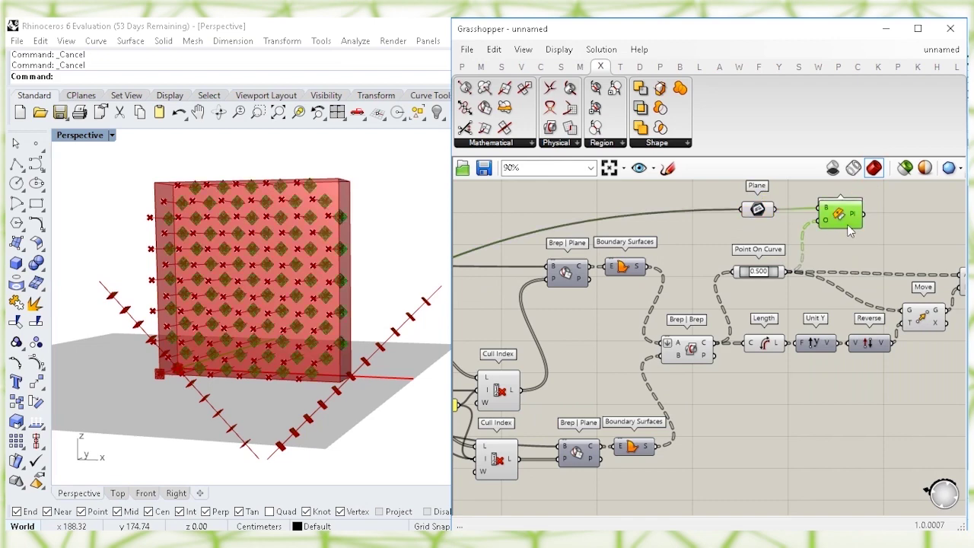
Step: Connect the Plane Origin output to the Rectangle component's P input and check the resulting rectangles
right_click_drag(894, 235, 692, 237)
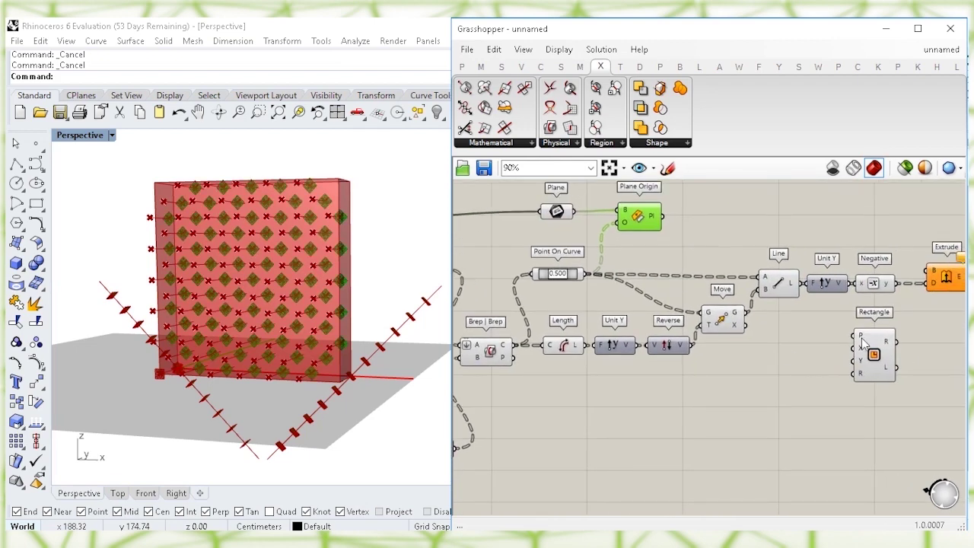
right_click_drag(816, 362, 780, 370)
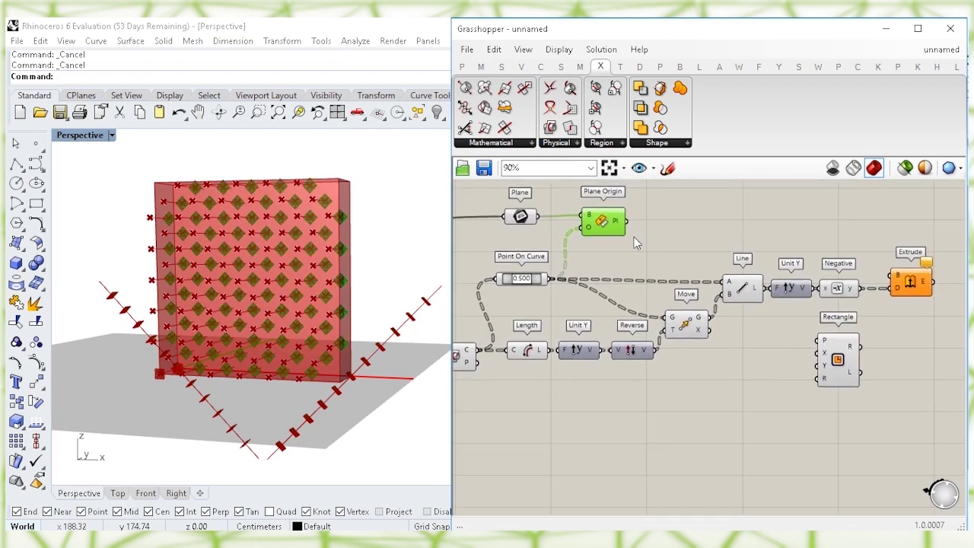
left_click_drag(631, 226, 820, 344)
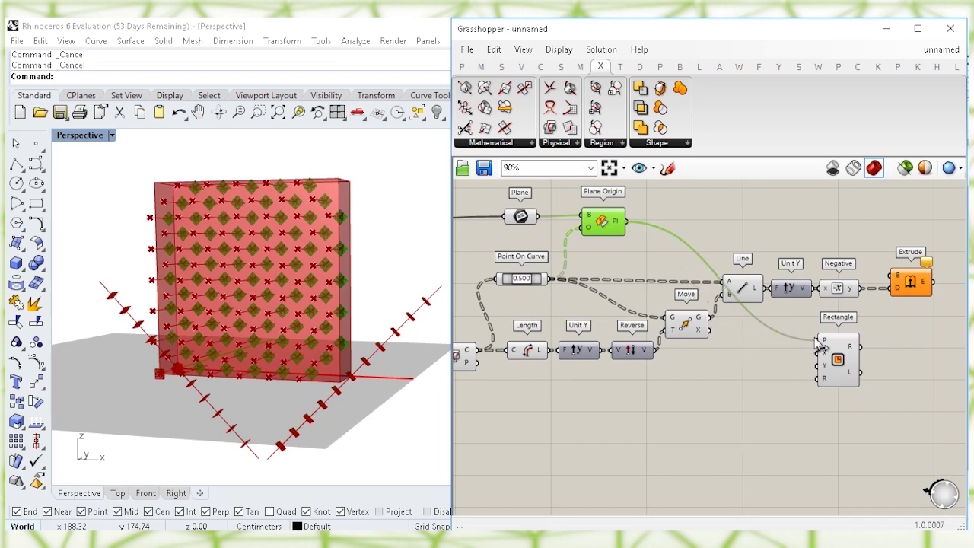
left_click(842, 365)
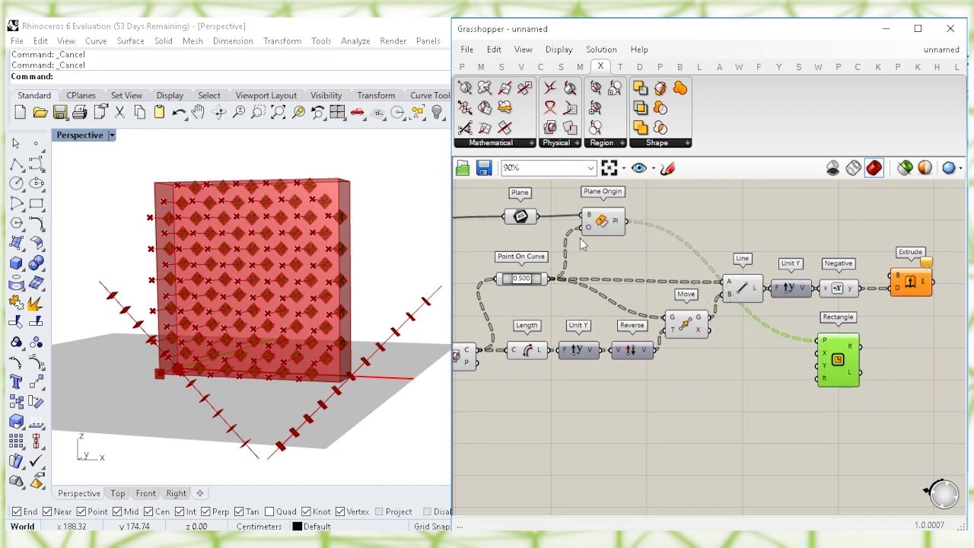
Step: Turn off the preview of the Plane Origin component and select the Rectangle component to show its geometry
left_click(601, 222)
right_click(601, 222)
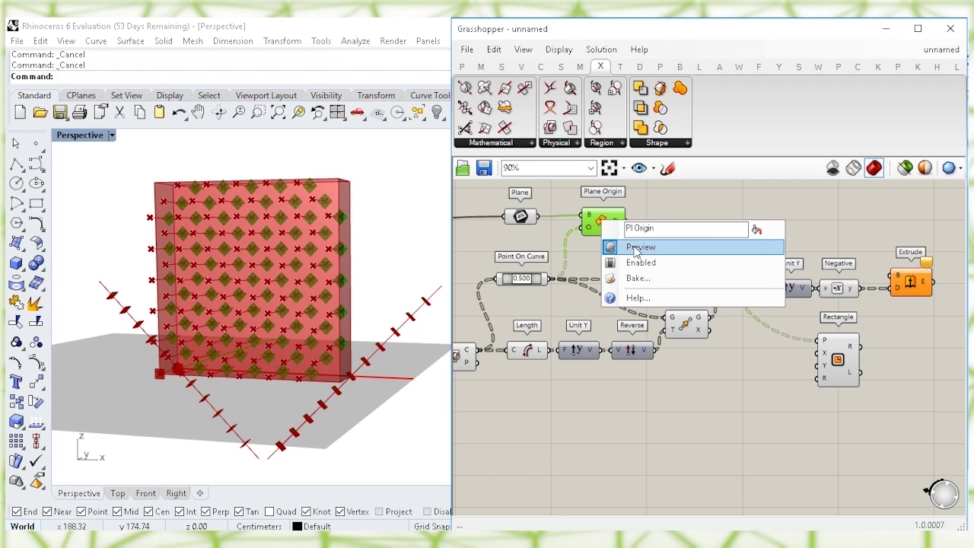
left_click(634, 247)
left_click(752, 383)
left_click(832, 365)
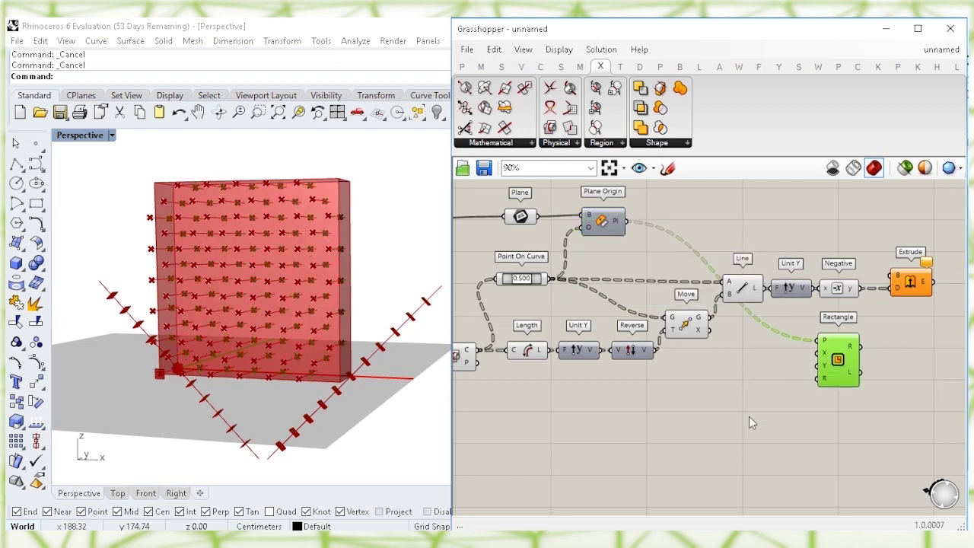
Step: Add a number slider with the value 1.90 below the Reverse component
scroll(739, 404, "up", 1)
right_click_drag(697, 348, 703, 333)
scroll(621, 336, "up", 2)
double_click(622, 333)
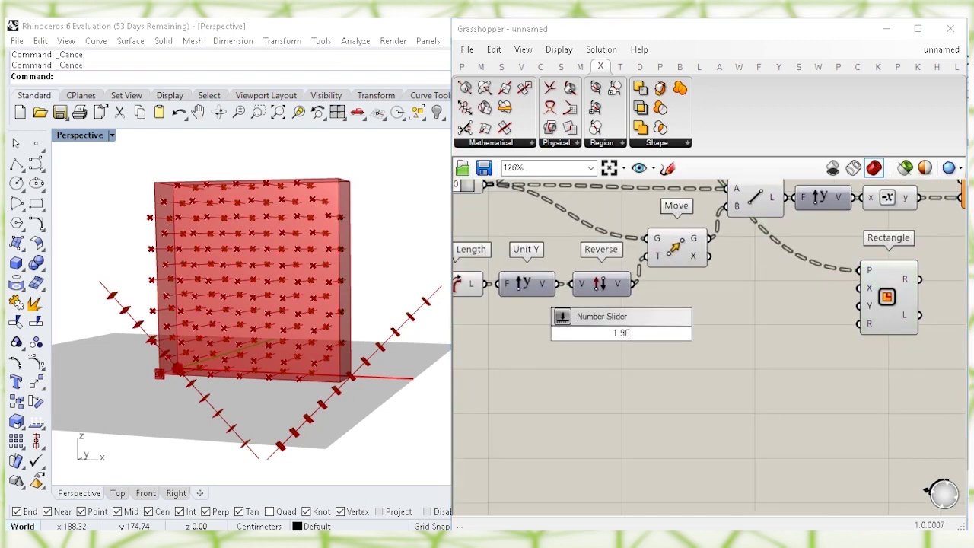
left_click(602, 316)
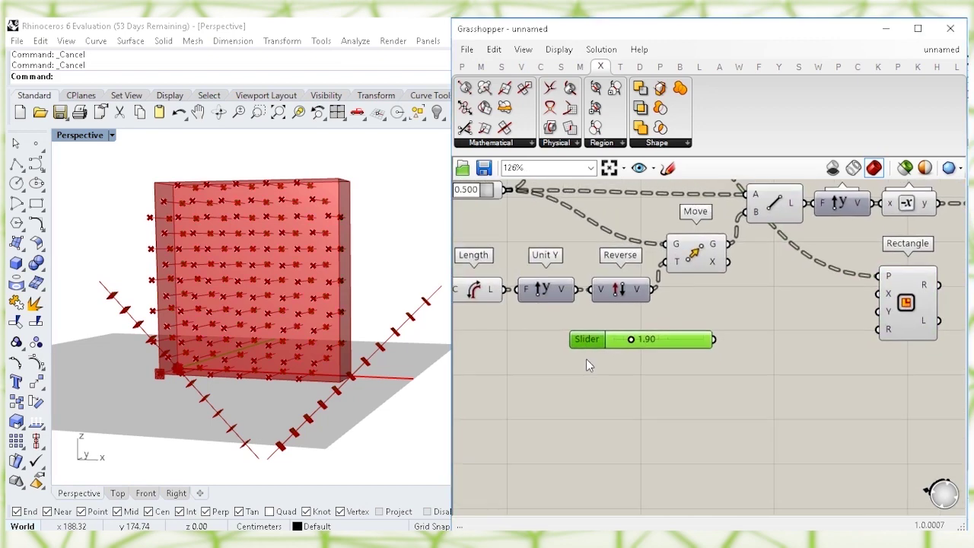
Step: Rename the new 1.90 slider Thickness and shift it to make room for further components
scroll(586, 358, "up", 2)
right_click(591, 332)
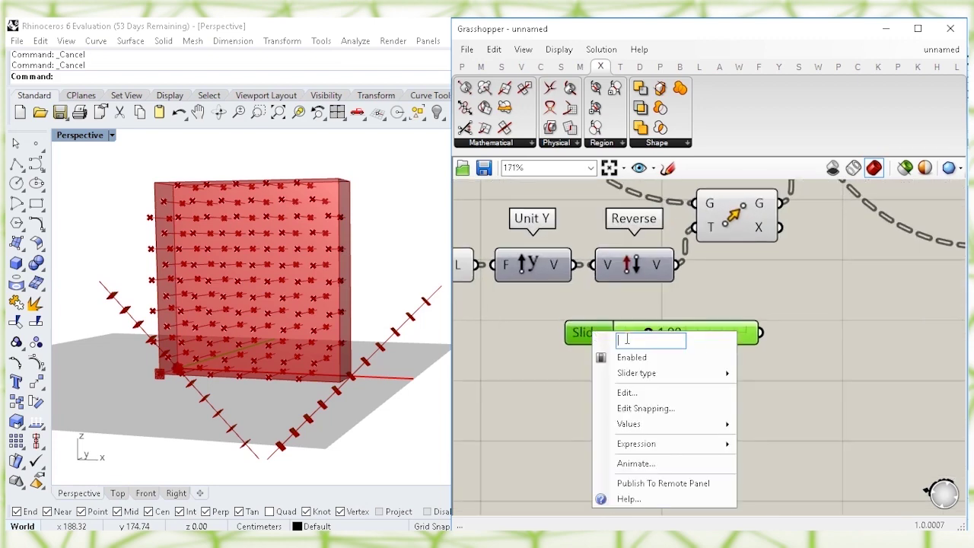
type("Th")
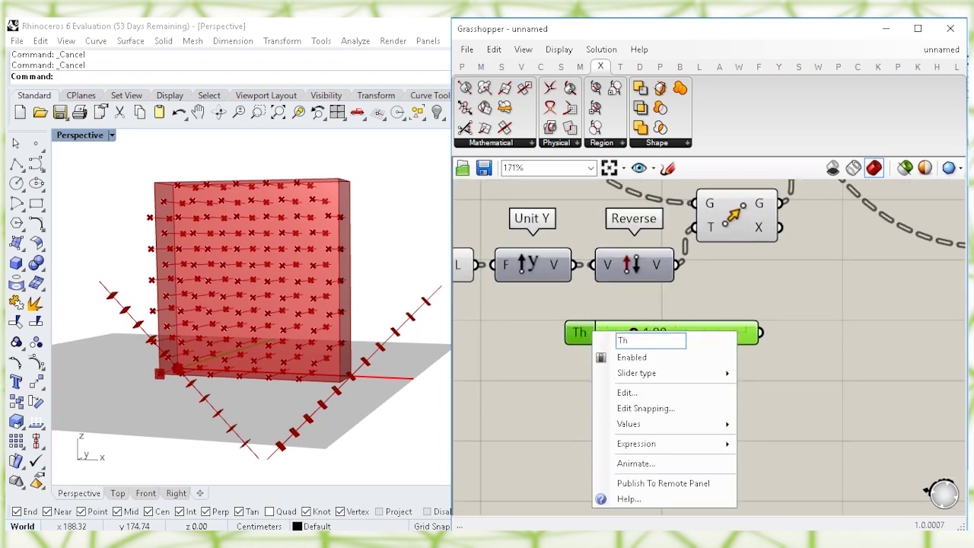
type("ickness")
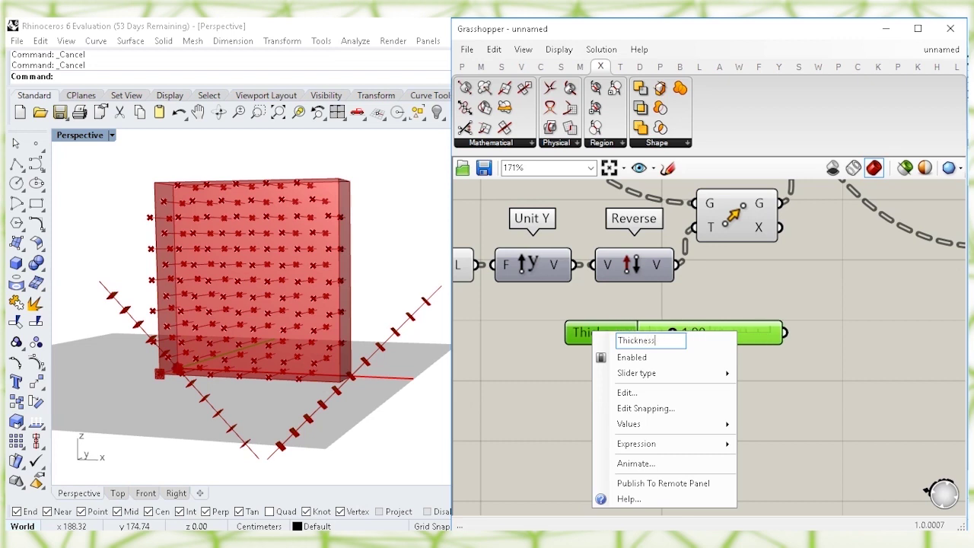
left_click(815, 307)
left_click_drag(759, 334, 668, 346)
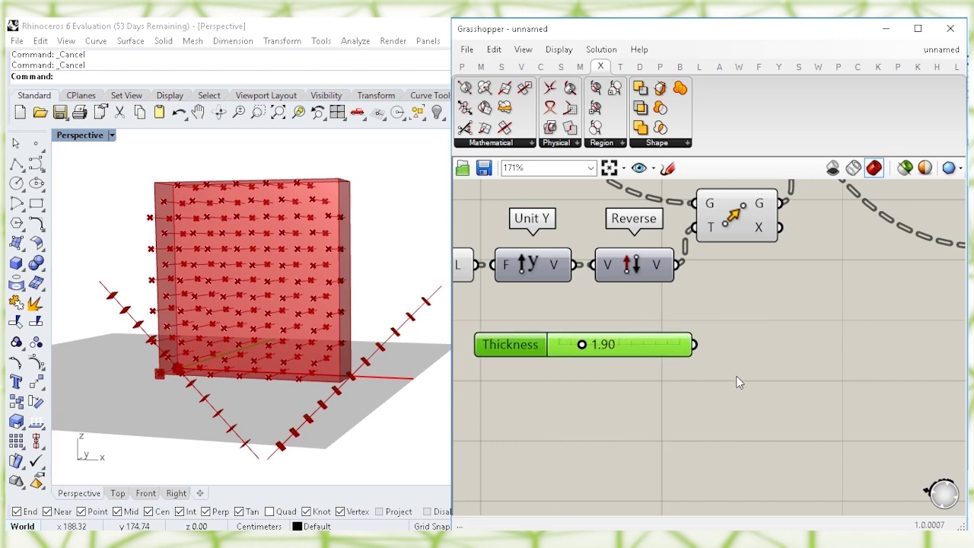
Step: Add a Division component after the Thickness slider and connect the slider to its A input
left_click(748, 375)
right_click_drag(748, 376, 700, 359)
double_click(700, 360)
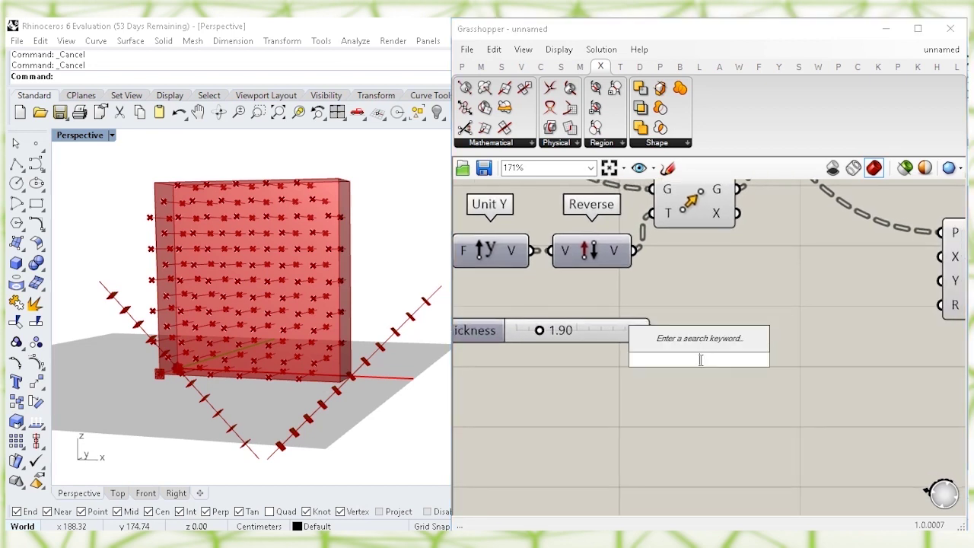
type("div")
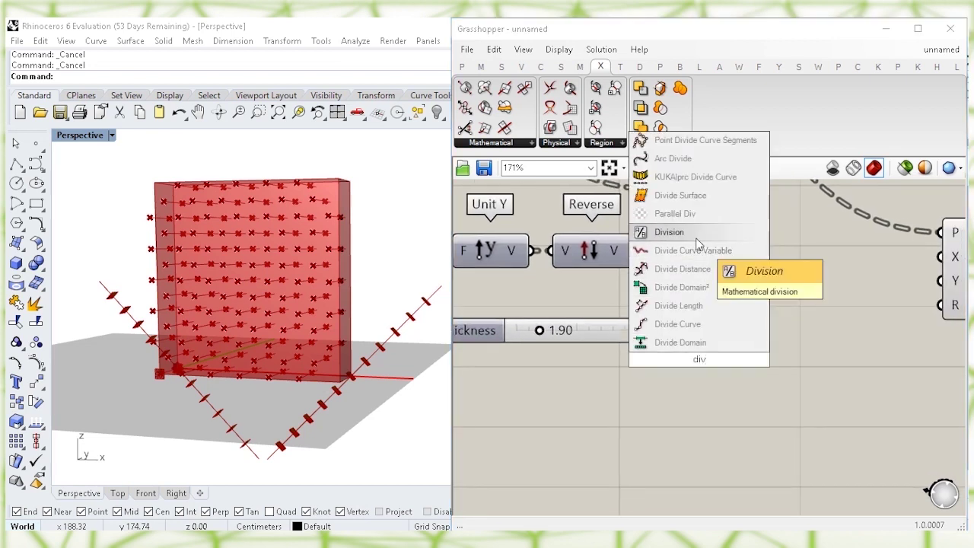
left_click(668, 232)
left_click_drag(652, 332, 660, 335)
left_click_drag(684, 344, 687, 337)
Step: Add a panel containing 2, connect it to Division's B input, and reposition the slider, panel and Division together
double_click(594, 384)
type("\"2")
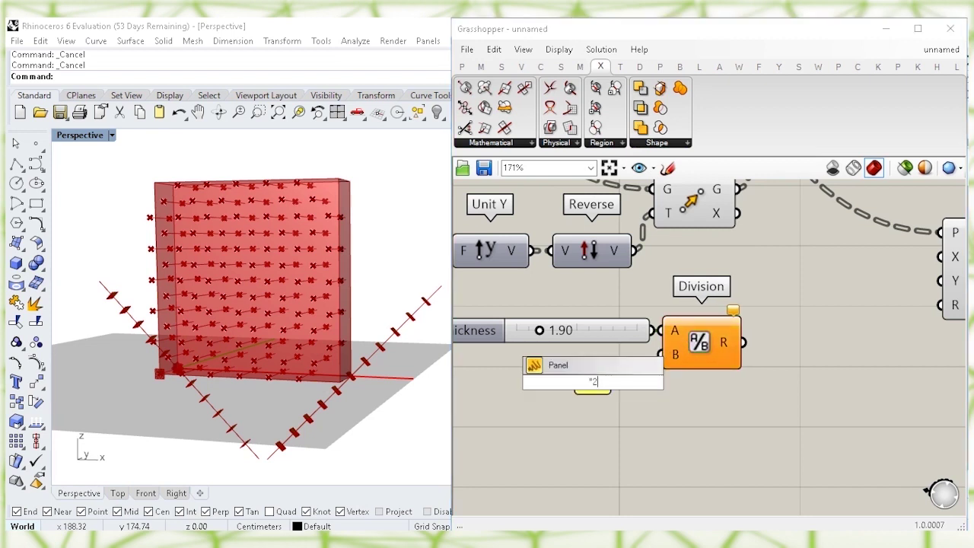
key("Return")
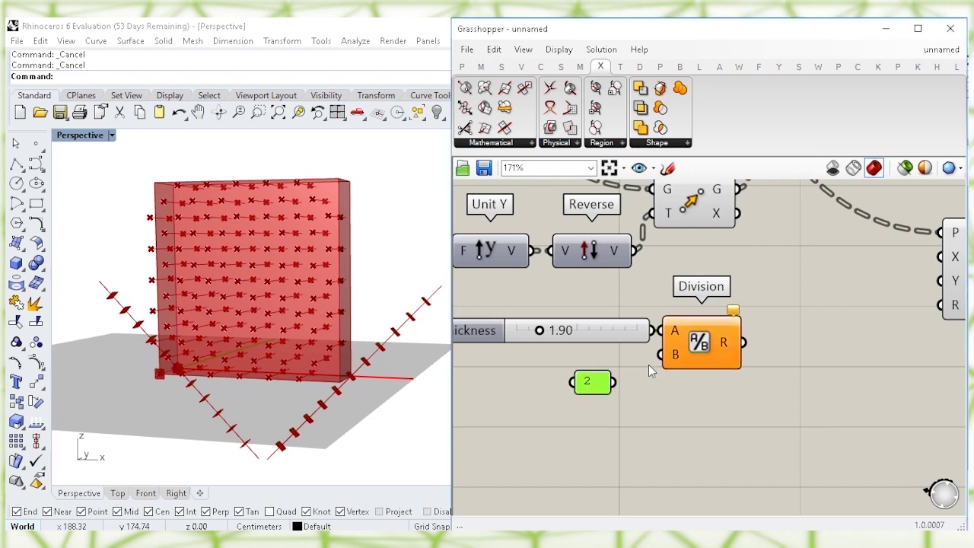
left_click_drag(619, 388, 625, 355)
left_click_drag(709, 389, 608, 324)
left_click_drag(690, 335, 635, 342)
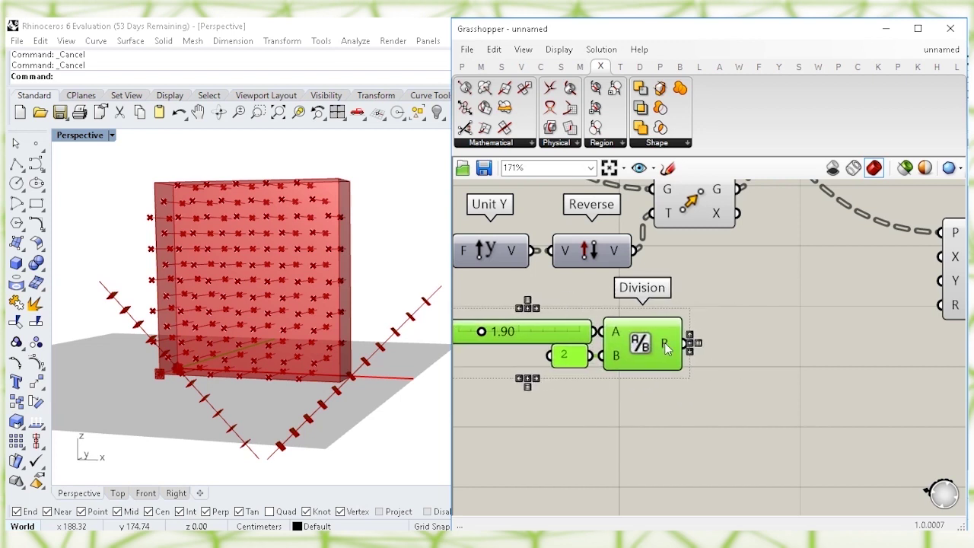
Step: Add a Construct Domain component after Division and connect the Division result to its A input
left_click(731, 349)
right_click_drag(730, 344, 711, 339)
double_click(711, 339)
type("construc")
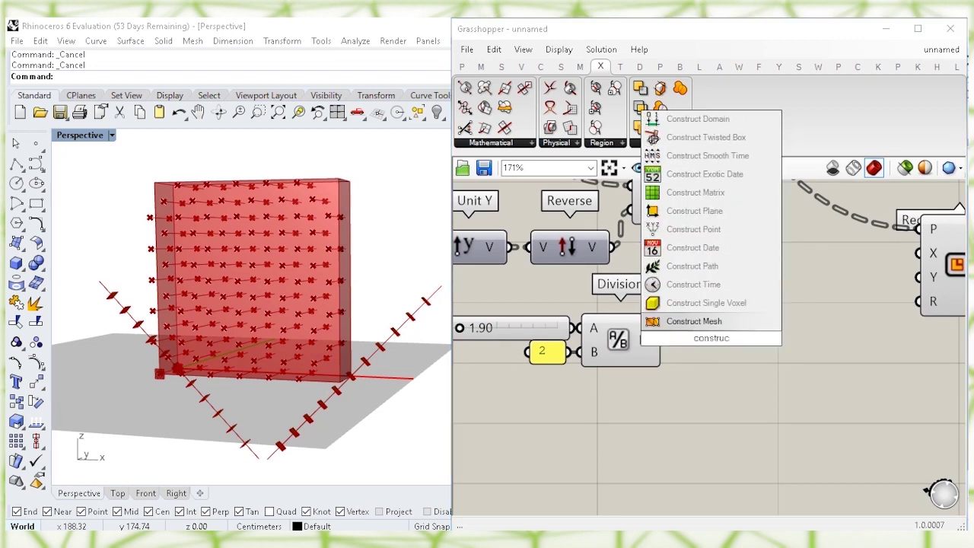
left_click(729, 124)
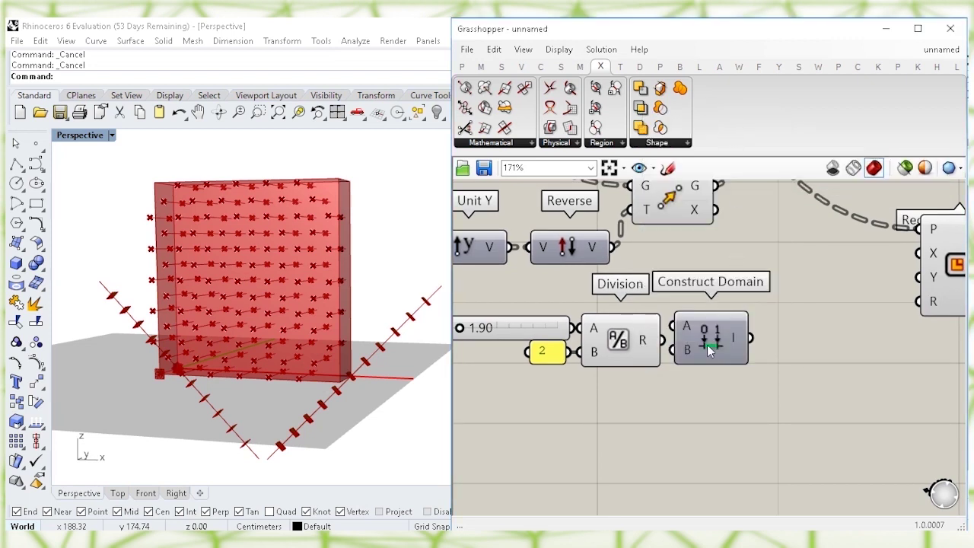
left_click_drag(708, 342, 743, 341)
left_click(697, 341)
left_click_drag(664, 340, 730, 347)
Step: Add a Negative component below Construct Domain and feed the Division result into its x input
double_click(674, 417)
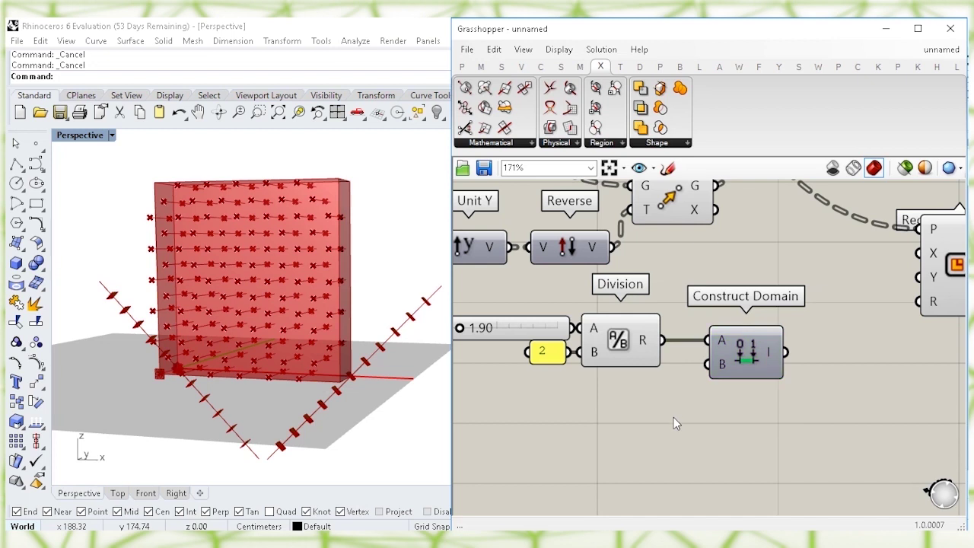
type("neg")
key("Return")
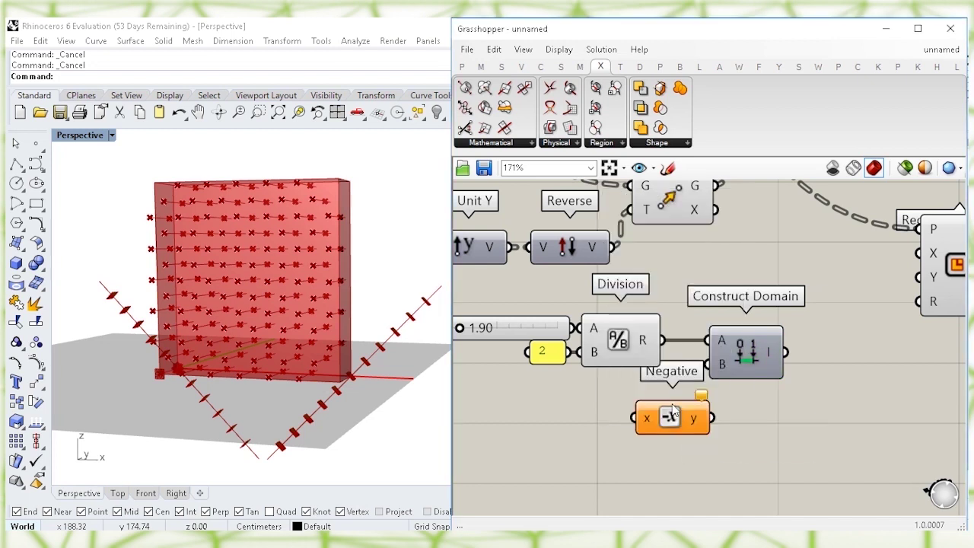
left_click(684, 431)
left_click_drag(662, 340, 647, 431)
Step: Connect the Negative output to Construct Domain's B input and arrange the two components neatly beside Division
left_click_drag(746, 353, 781, 354)
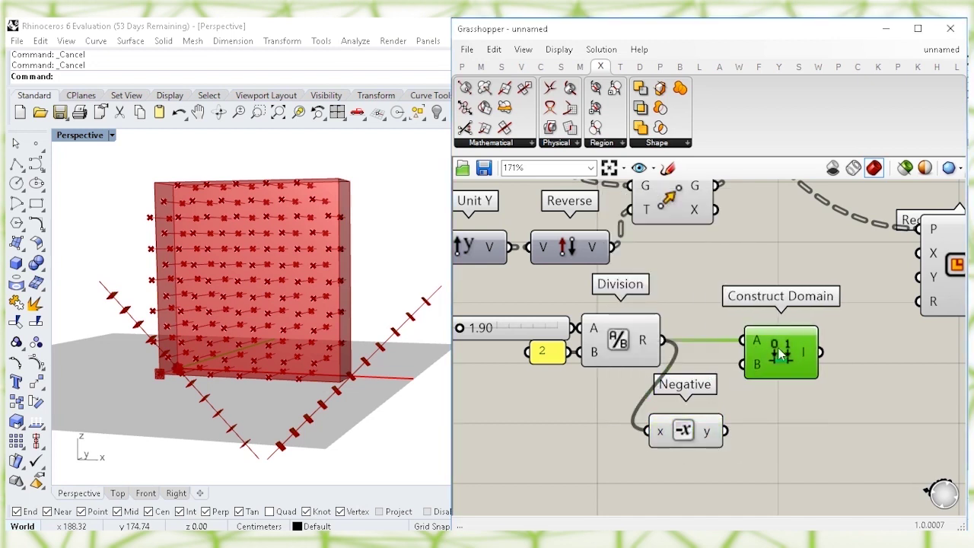
left_click_drag(694, 430, 708, 400)
left_click(794, 402)
right_click_drag(824, 381, 799, 389)
left_click_drag(763, 431, 677, 347)
left_click_drag(730, 368, 757, 361)
left_click(760, 308)
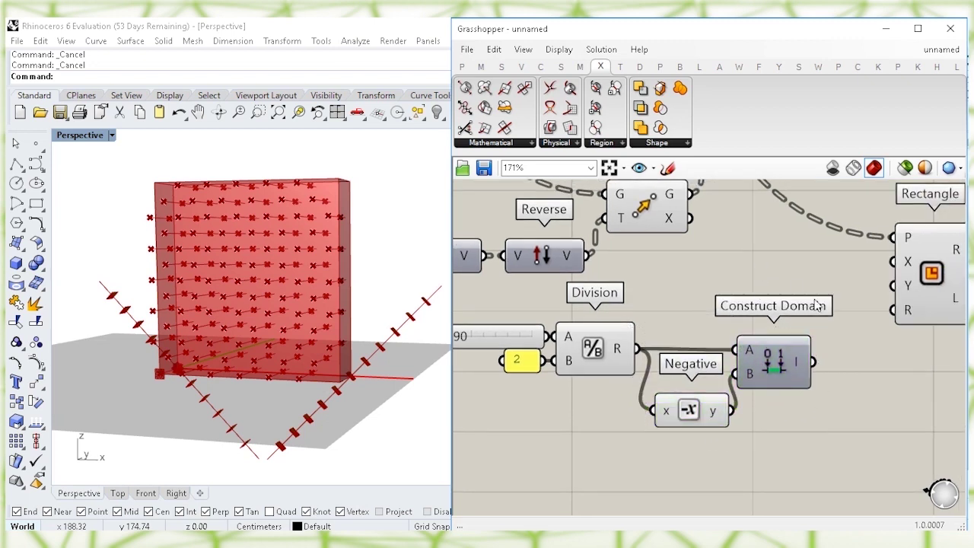
Step: Connect the Construct Domain output to both the X and Y inputs of the Rectangle component
right_click_drag(870, 272, 816, 292)
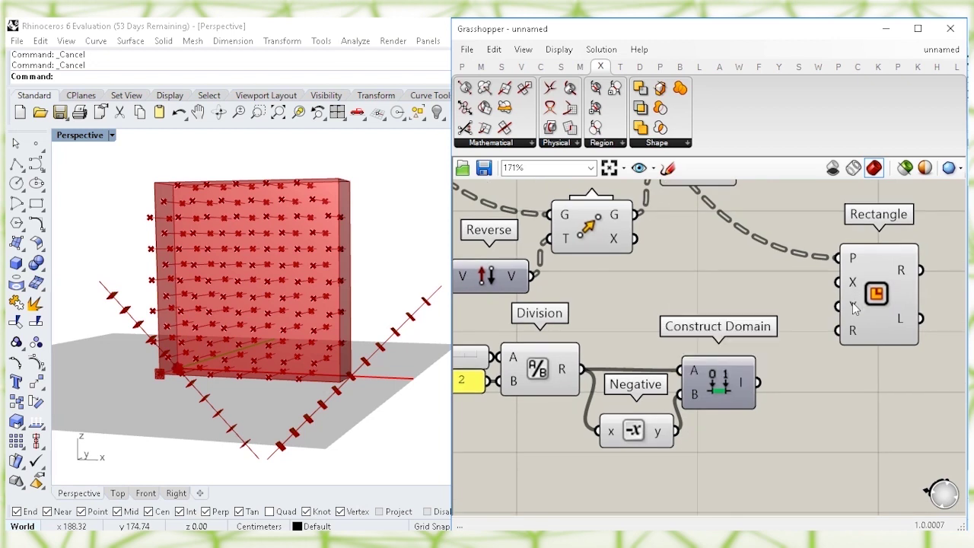
left_click(739, 404)
mouse_move(759, 382)
left_mouse_down()
mouse_move(837, 282)
mouse_move(770, 388)
left_mouse_up()
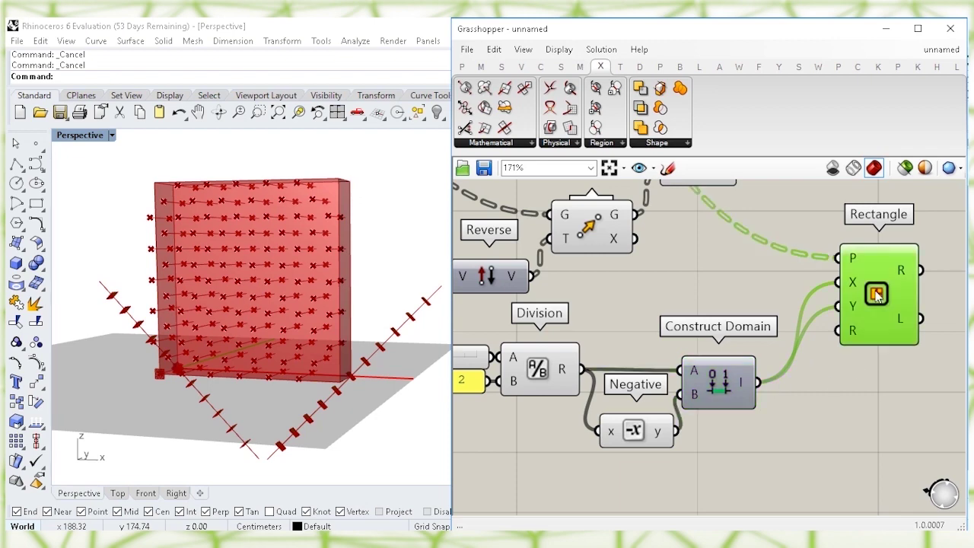
Step: Connect the Rectangle component's R output to Extrude's B input and view the extruded shapes in the model
left_click_drag(877, 296, 884, 299)
left_click(850, 378)
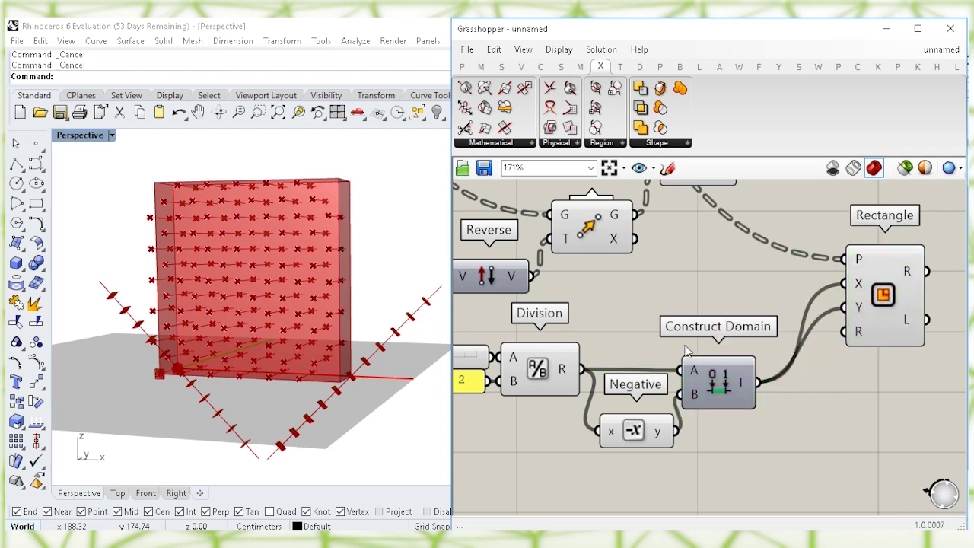
scroll(699, 360, "down", 4)
right_click_drag(710, 293, 646, 325)
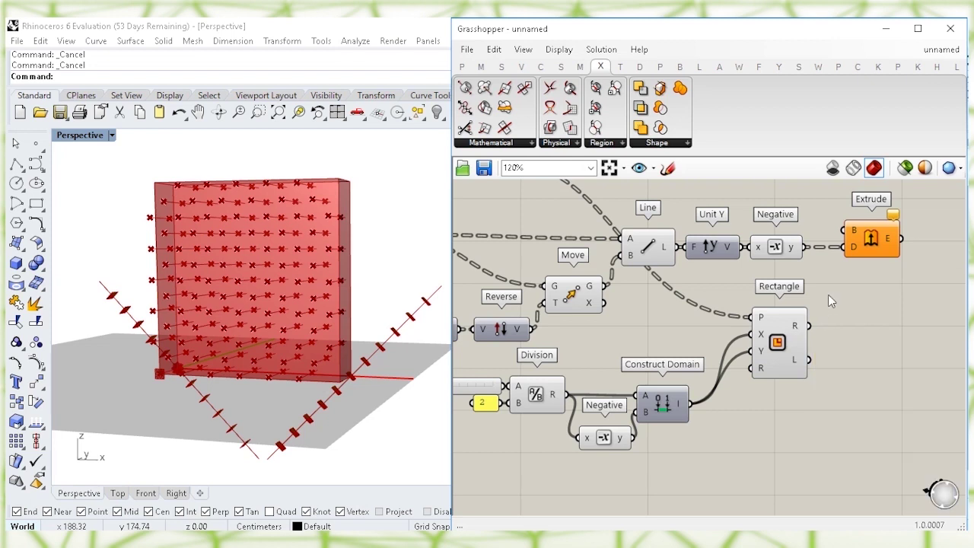
left_click_drag(852, 235, 831, 327)
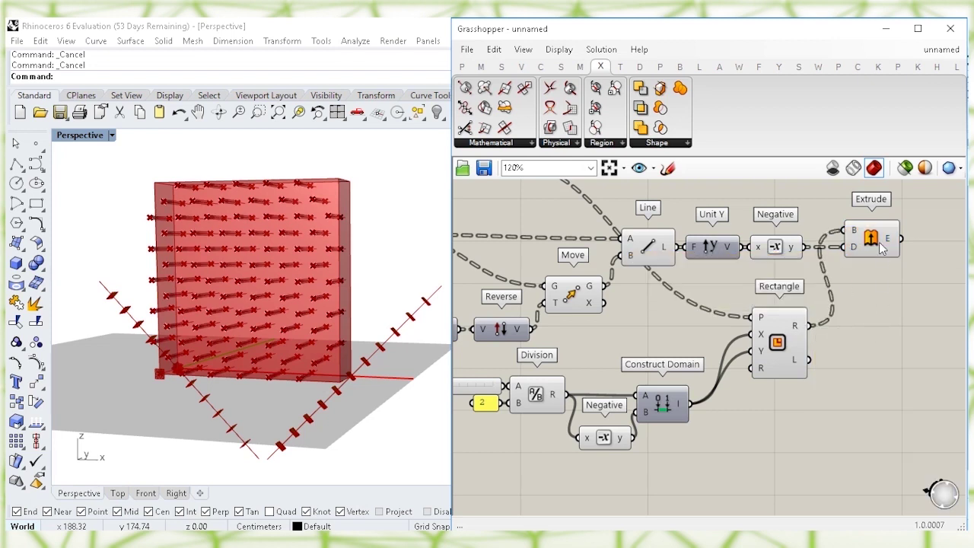
scroll(349, 265, "up", 8)
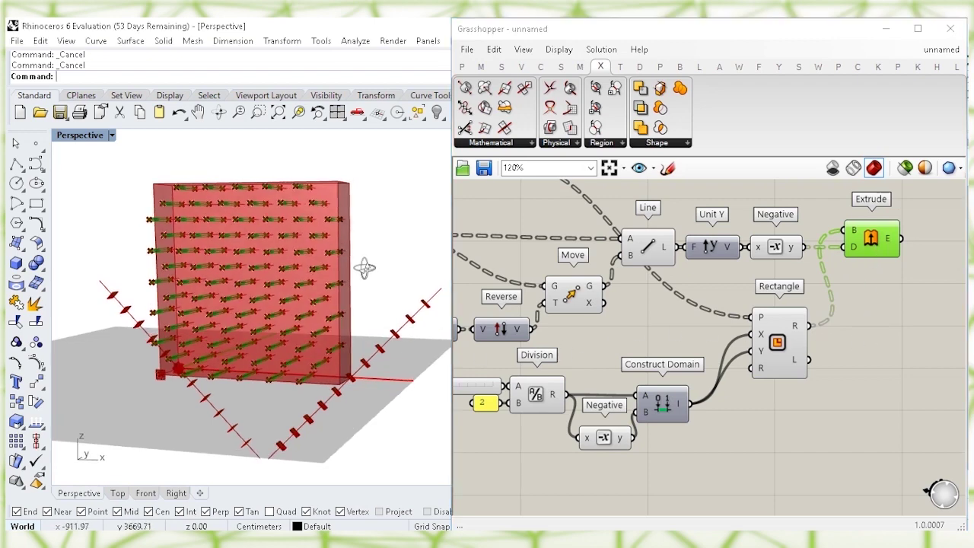
scroll(369, 239, "down", 10)
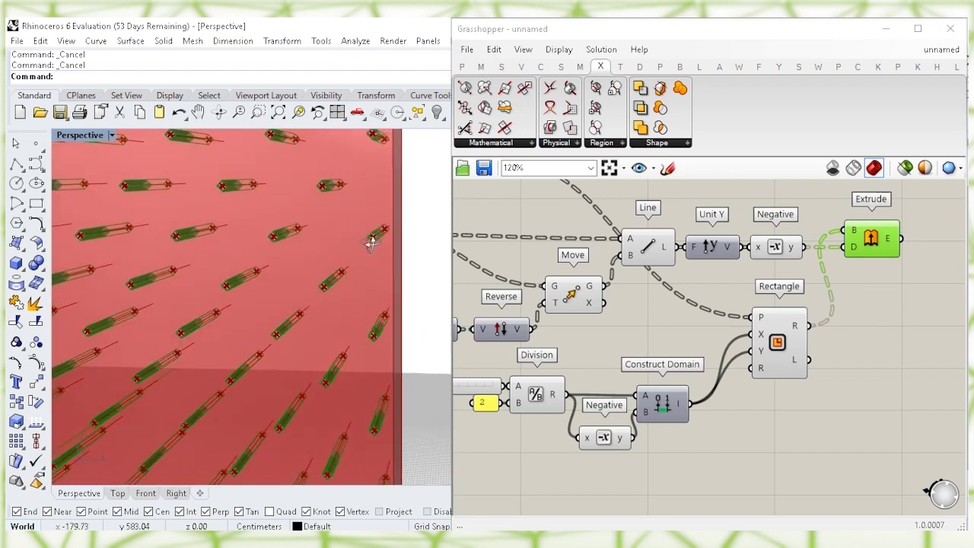
right_click_drag(409, 268, 394, 295)
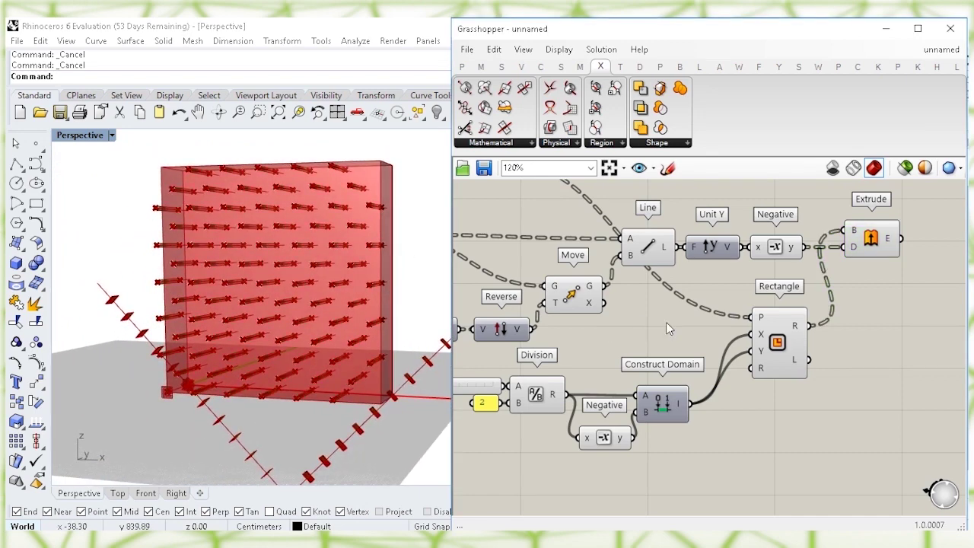
Step: Move the Brep | Brep component slightly away from Length and disable it
scroll(643, 324, "down", 4)
right_click_drag(652, 320, 762, 321)
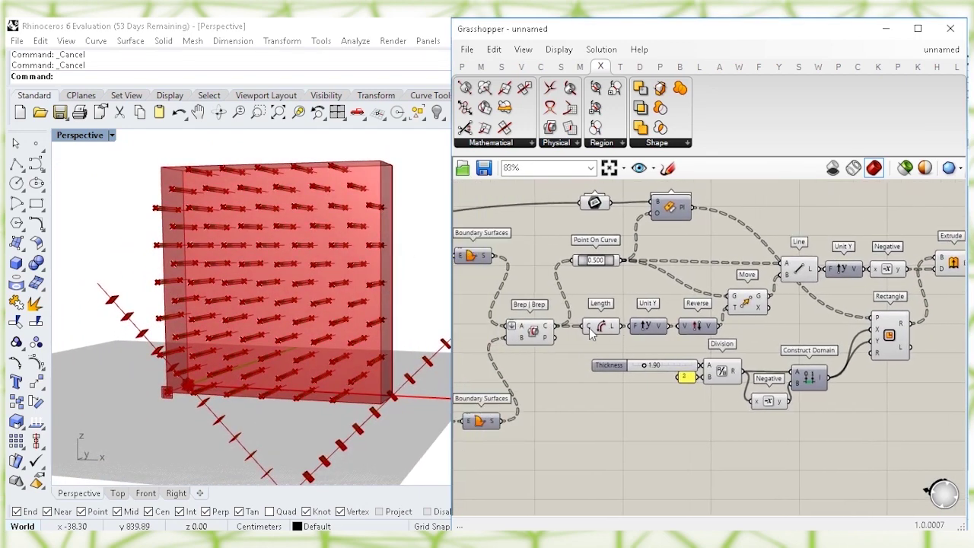
left_click_drag(541, 340, 533, 340)
left_click(578, 392)
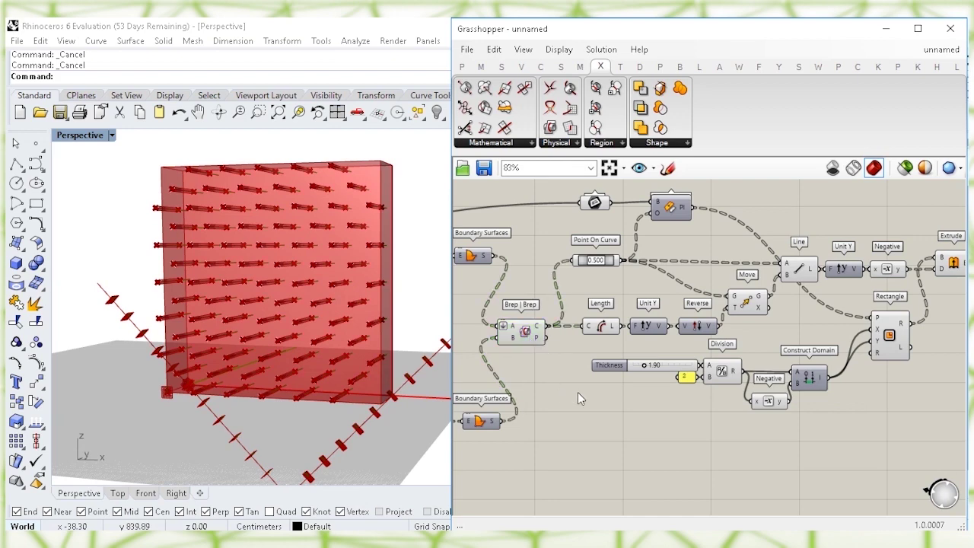
right_click_drag(578, 392, 556, 394)
right_click(503, 337)
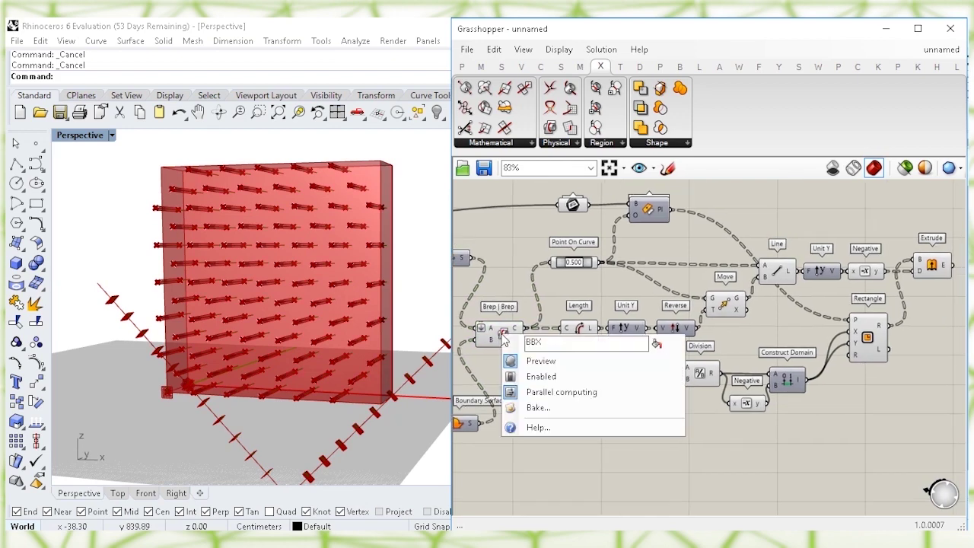
left_click(538, 373)
Step: Duplicate all the components from Plane and Length through Extrude and place the copy directly below the original chain
scroll(654, 378, "down", 2)
right_click_drag(822, 420, 774, 420)
left_click_drag(904, 425, 505, 207)
key("ctrl+c")
key("ctrl+v")
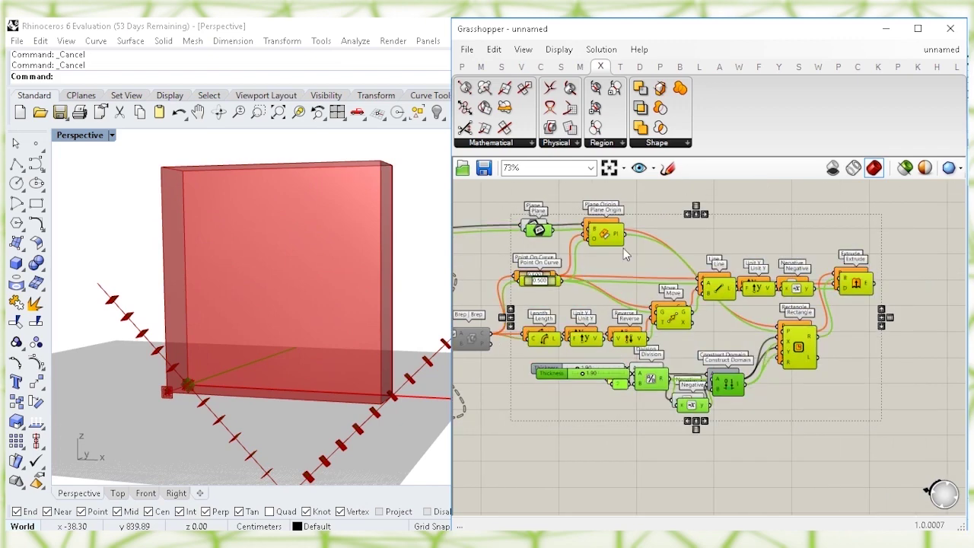
left_click_drag(609, 241, 613, 417)
right_click_drag(609, 393, 604, 299)
left_click_drag(604, 320, 602, 330)
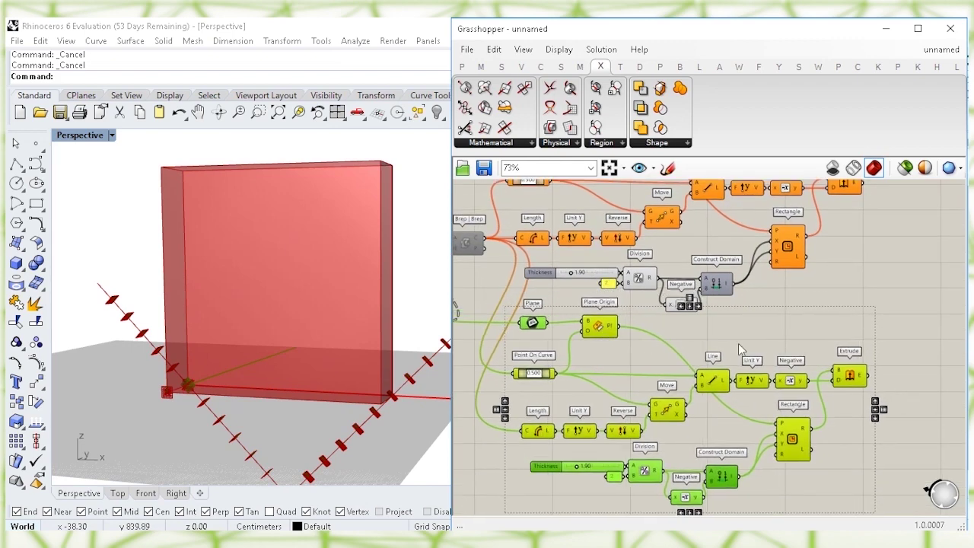
left_click(808, 310)
Step: Delete the Reverse component in the copied chain and connect Unit Y's V output directly to Move's T input
right_click_drag(711, 355, 731, 317)
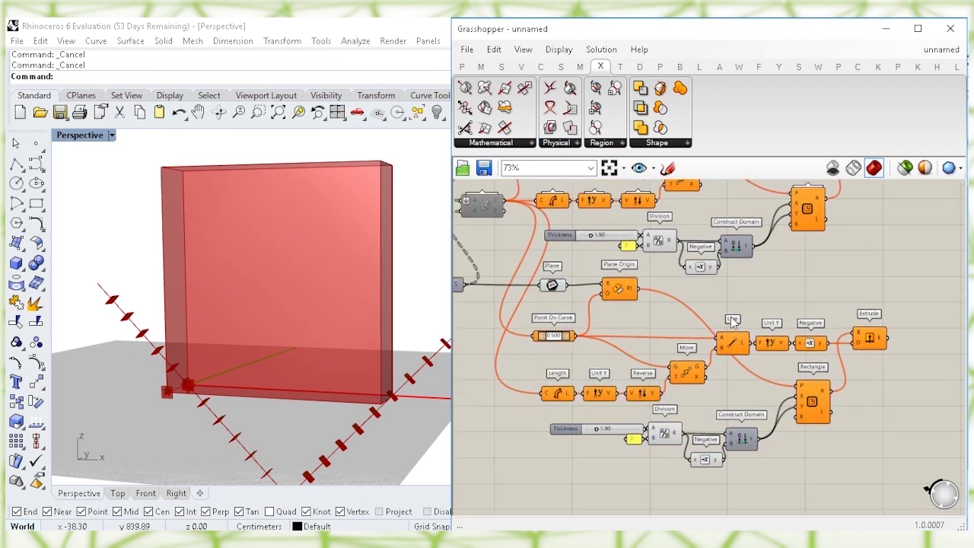
left_click(650, 394)
scroll(647, 392, "up", 3)
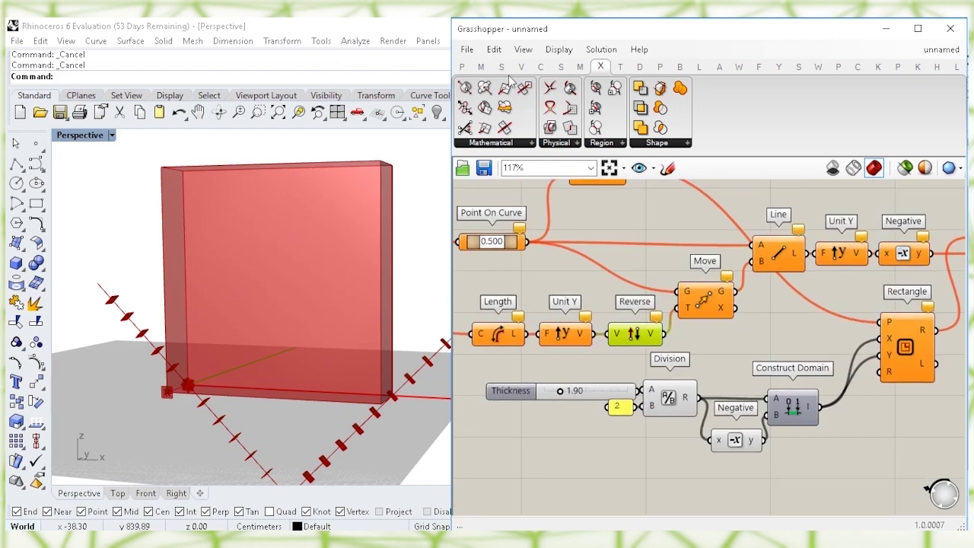
left_click(494, 48)
left_click(501, 137)
left_click(576, 338)
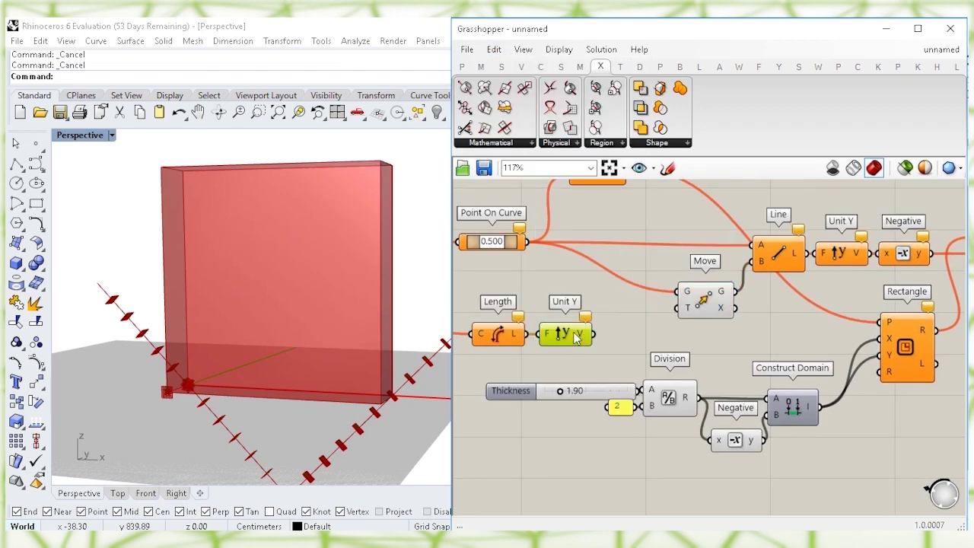
left_click_drag(634, 333, 672, 311)
left_click(811, 329)
Step: Remove the Negative component before the copied Extrude, keeping Unit Y wired to Extrude's D input
right_click_drag(884, 295, 722, 323)
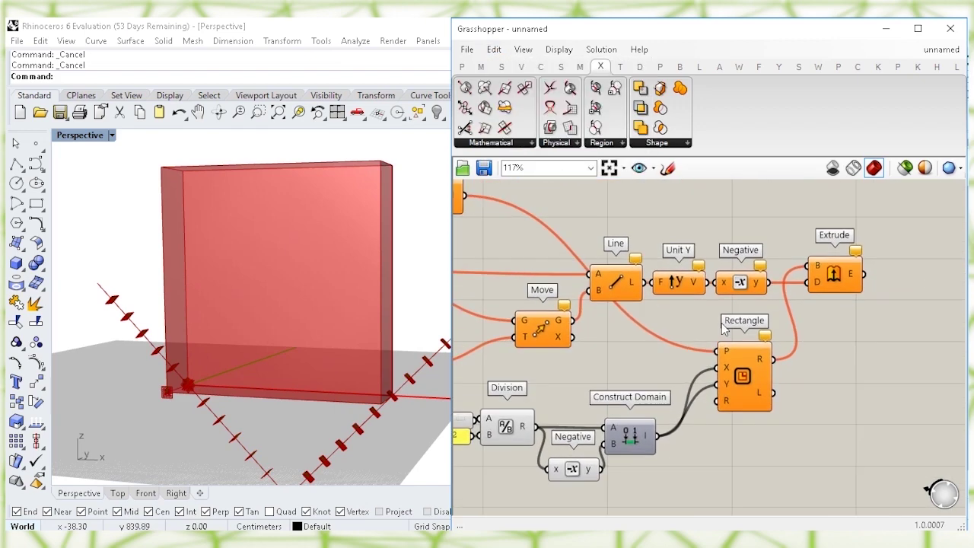
right_click_drag(706, 235, 645, 258)
left_click(496, 50)
left_click(537, 199)
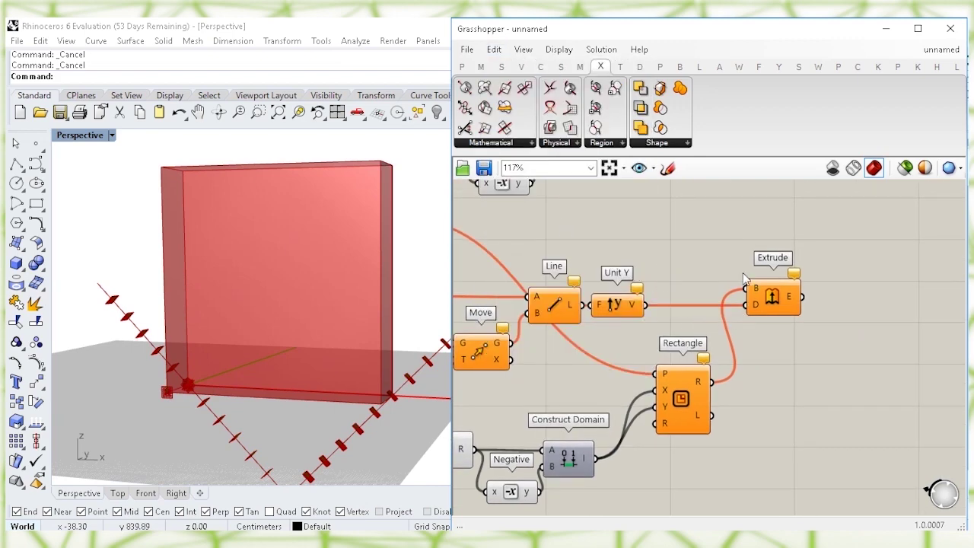
Step: Enable the Brep | Brep component again so both chains are computed
right_click_drag(660, 262, 758, 293)
scroll(744, 277, "down", 2)
right_click_drag(563, 291, 727, 371)
right_click(566, 242)
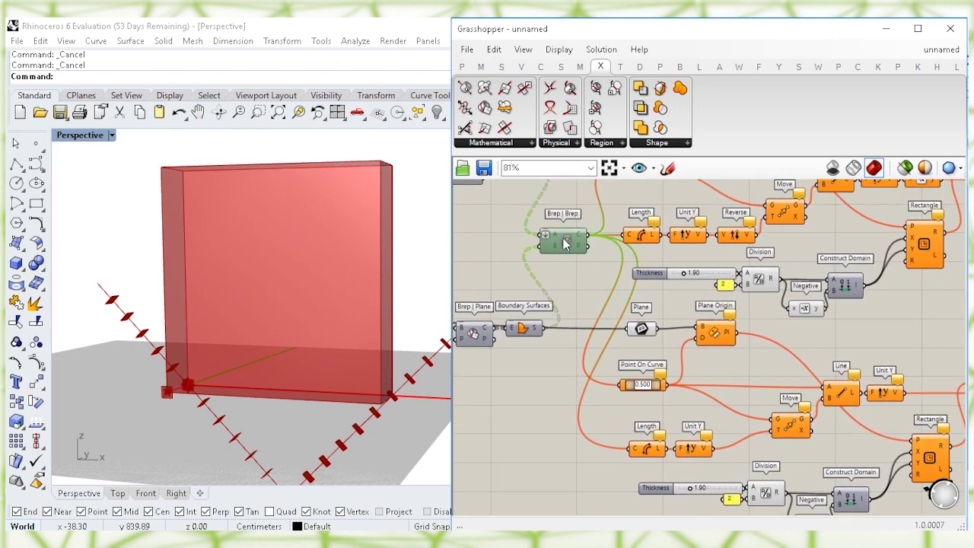
left_click(589, 280)
Step: Examine the extrusions produced by the lower and upper Extrude components from the side of the block
right_click_drag(417, 273, 355, 307)
right_click_drag(880, 332, 689, 299)
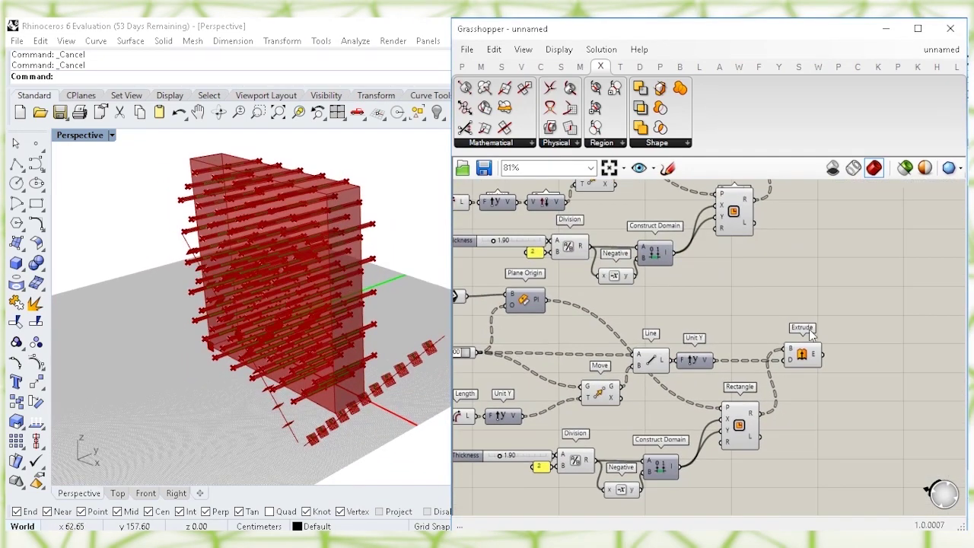
left_click(806, 355)
right_click_drag(404, 395, 339, 344)
right_click_drag(778, 280, 775, 341)
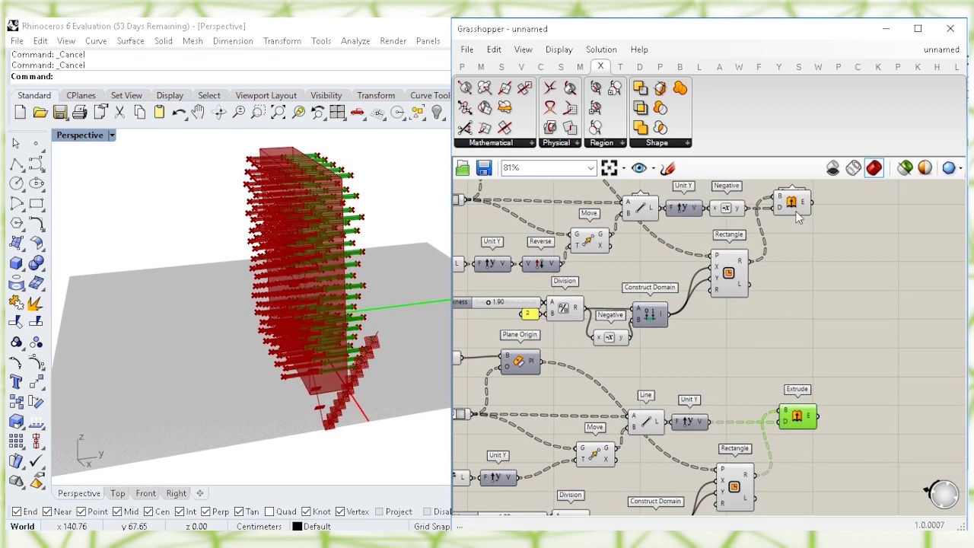
left_click(797, 209)
left_click(782, 286)
right_click_drag(778, 273, 744, 302)
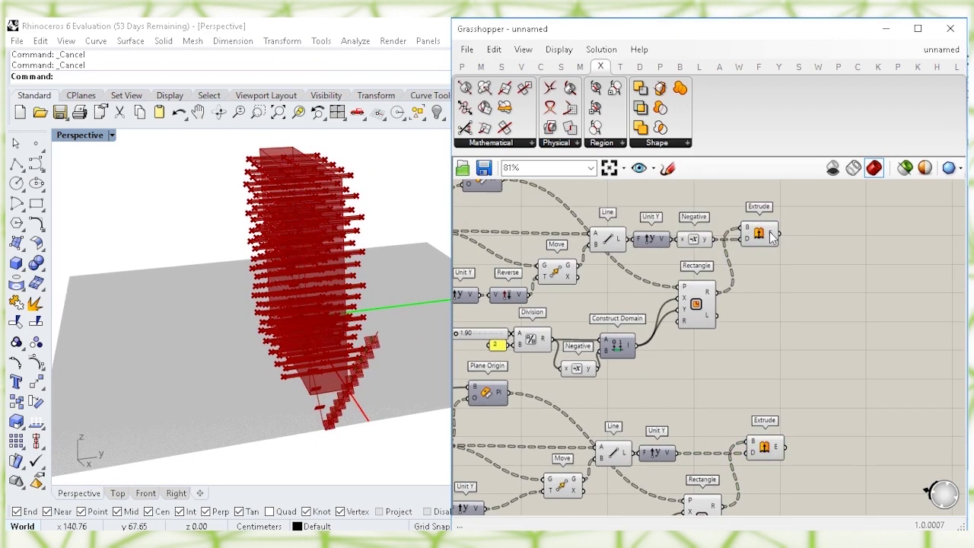
Step: Add a Cap Holes component beside the upper Extrude and connect Extrude's E output to its B input
right_click_drag(805, 253, 772, 251)
double_click(772, 250)
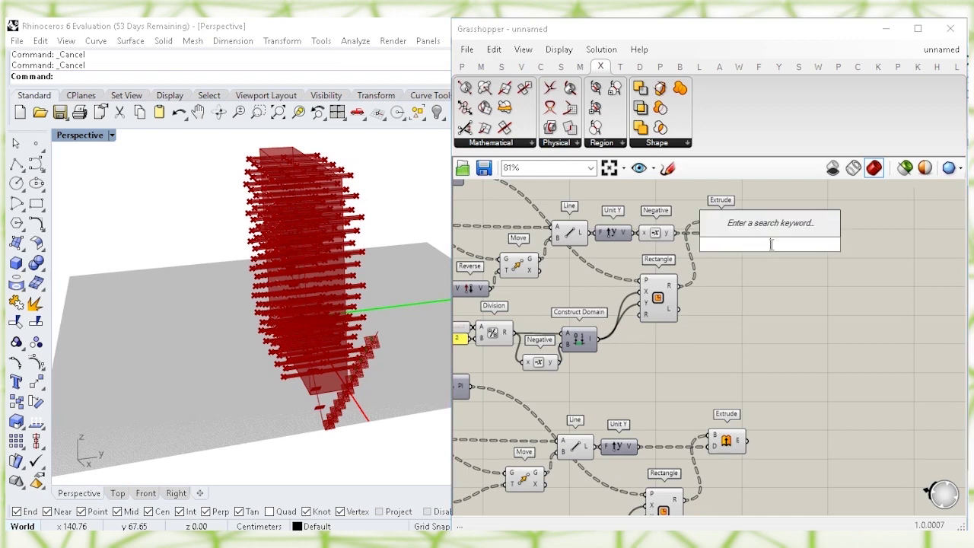
type("cap")
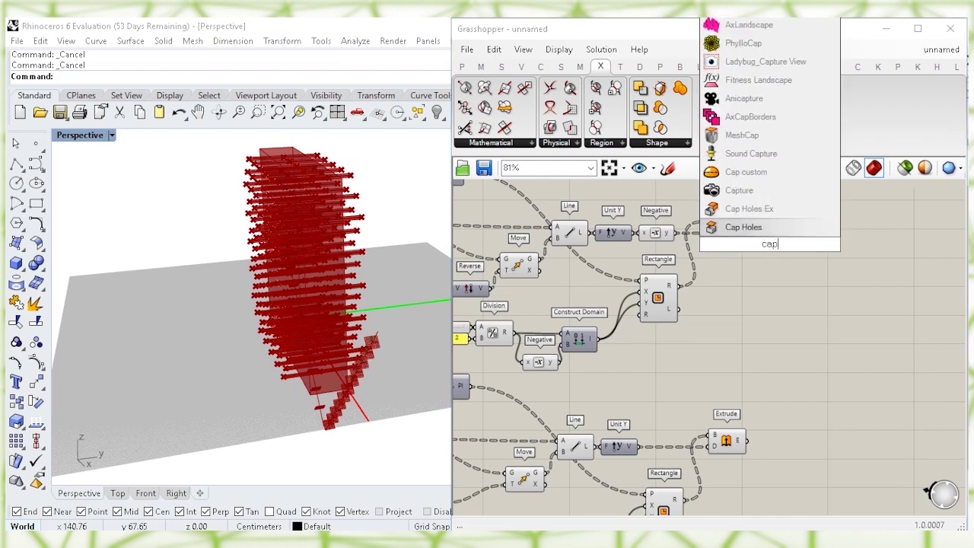
key("Return")
left_click(770, 244)
right_click_drag(783, 287, 754, 309)
right_click(754, 309)
left_click_drag(713, 249, 744, 257)
Step: Add a Trim Solid component beside Cap Holes and check the capped extrusions in the model
right_click_drag(799, 285, 727, 283)
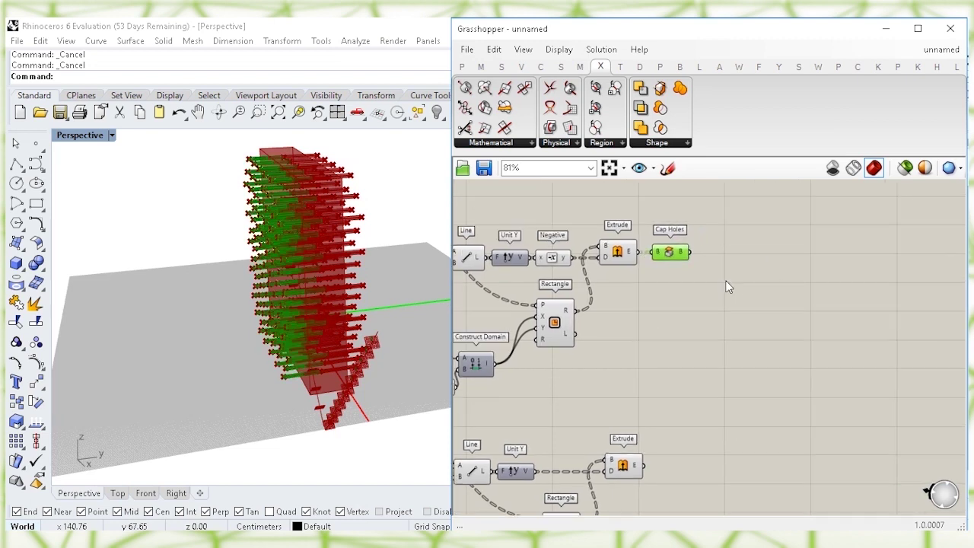
double_click(734, 280)
type("trim s")
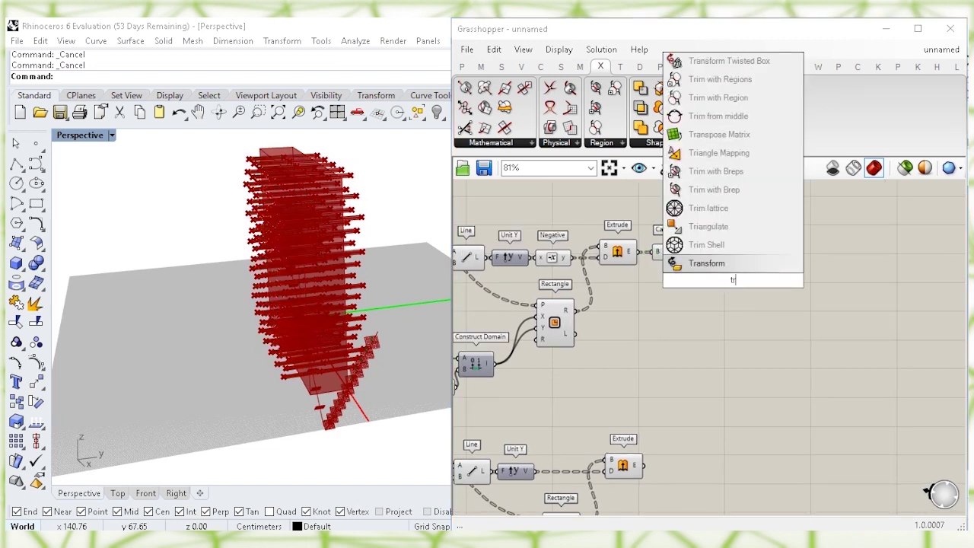
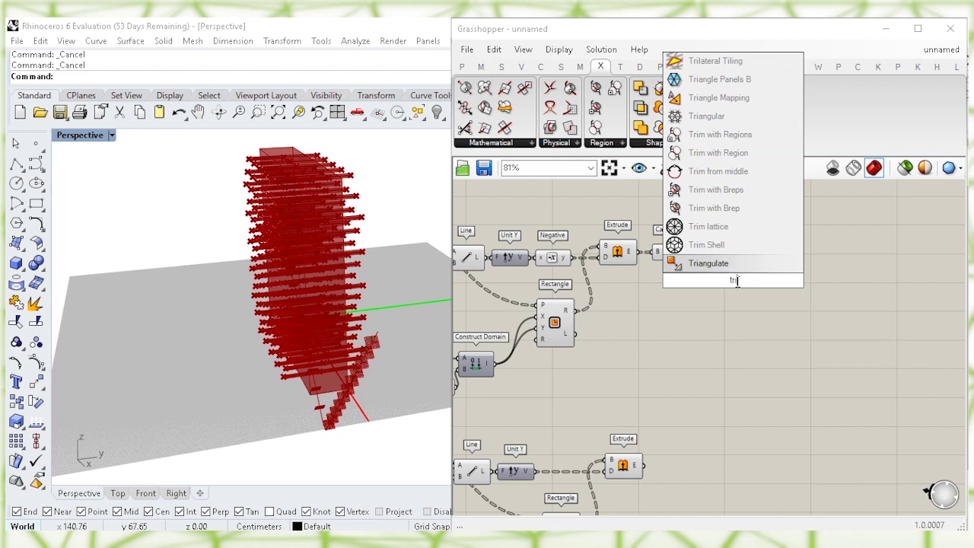
type("m s")
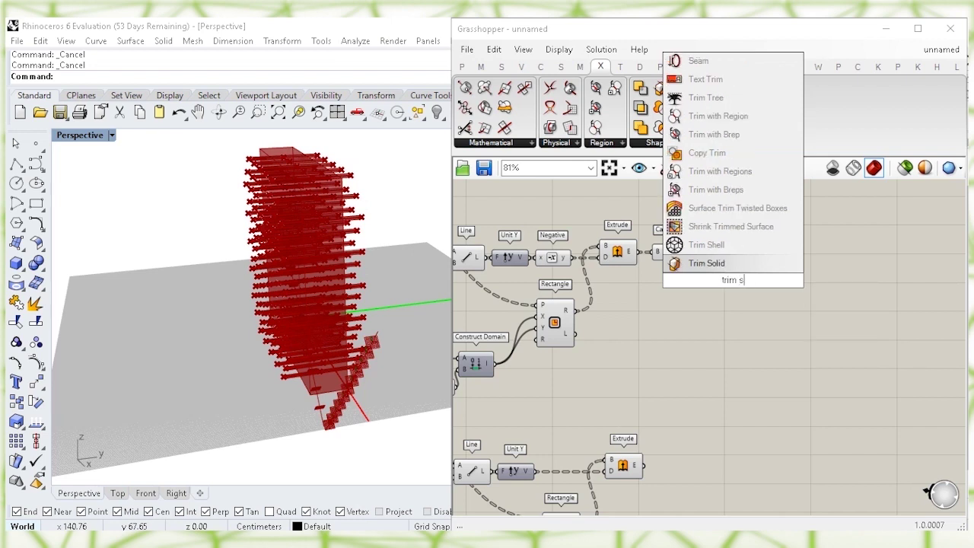
left_click(740, 266)
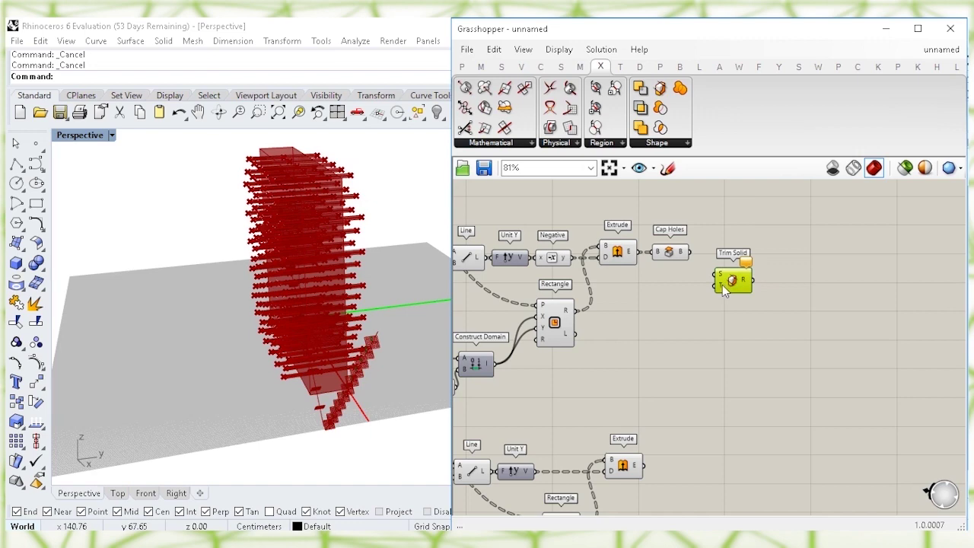
left_click(670, 252)
right_click_drag(434, 304, 396, 316)
right_click_drag(279, 400, 378, 396)
left_click(674, 353)
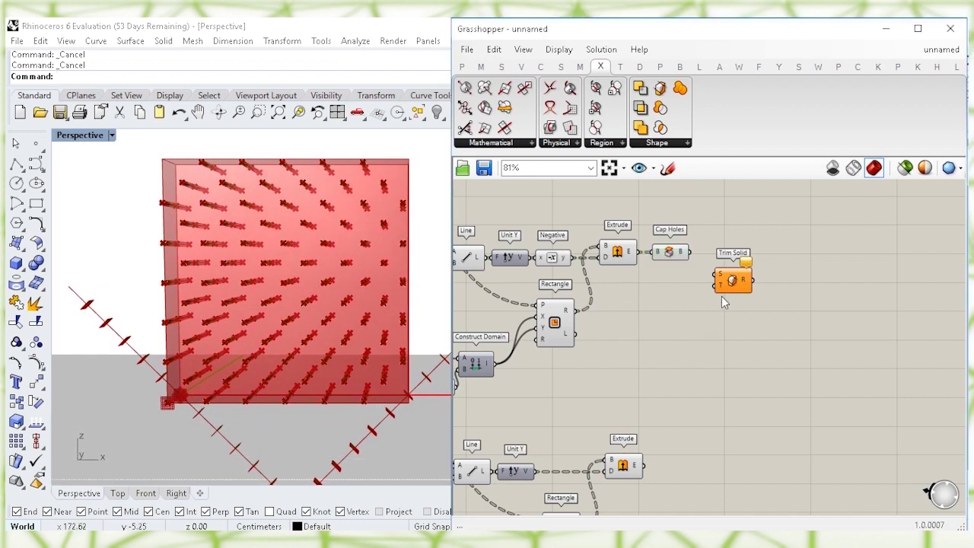
Step: Flatten Trim Solid's T input and connect the Cap Holes output to it
right_click(723, 288)
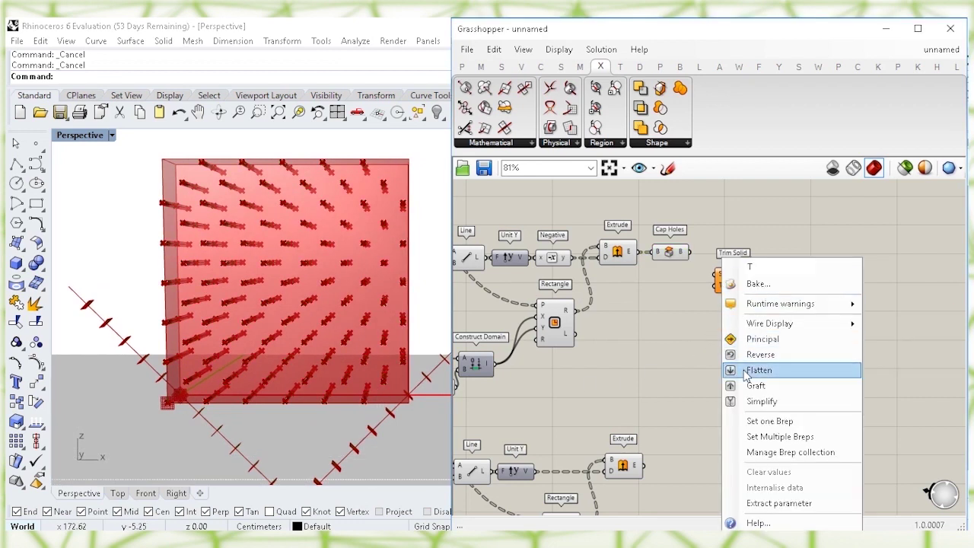
left_click(744, 373)
left_click(732, 290)
left_click_drag(677, 293, 741, 281)
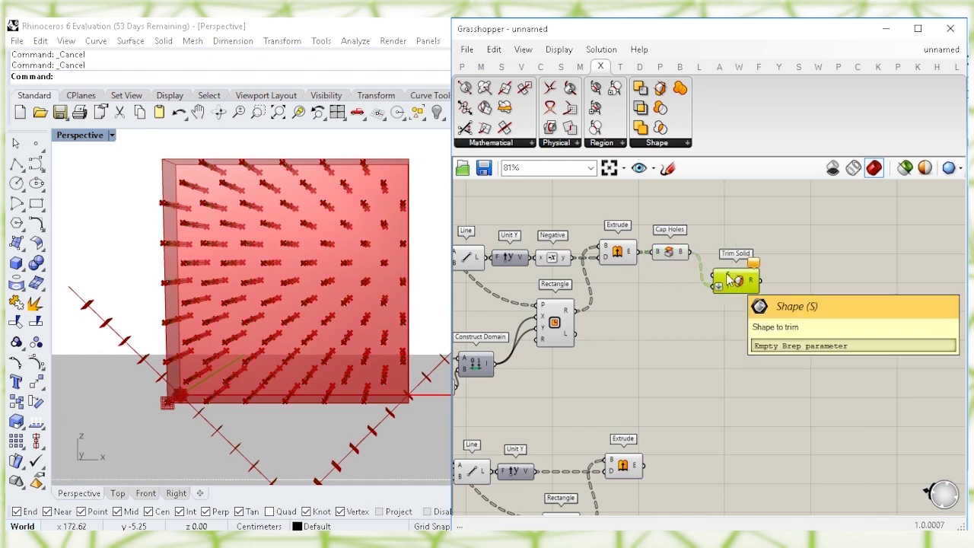
left_click(727, 241)
Step: Turn on the preview of the upper Boundary Surfaces component that feeds Brep | Brep
right_click_drag(611, 378, 785, 367)
right_click_drag(616, 321, 755, 328)
right_click_drag(591, 275, 687, 297)
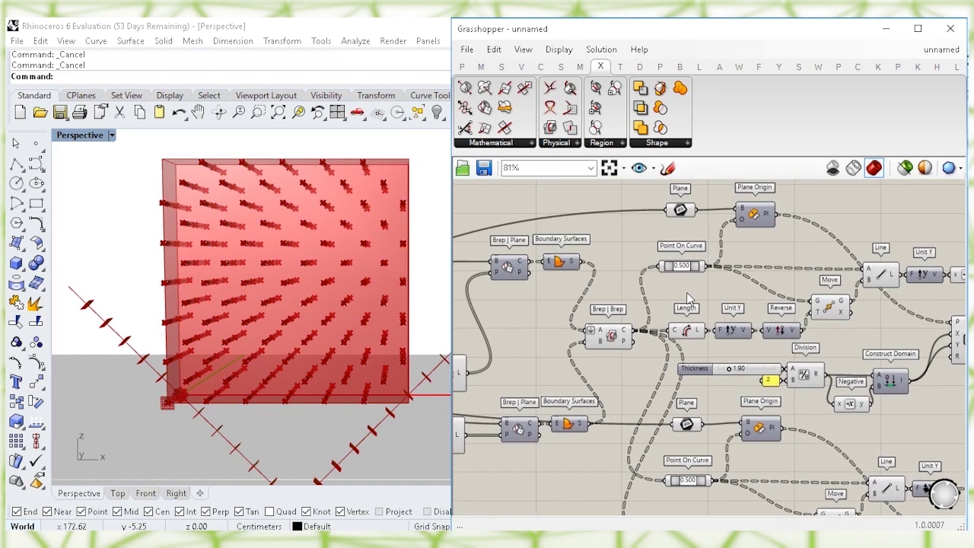
left_click(563, 265)
right_click(563, 263)
left_click(584, 285)
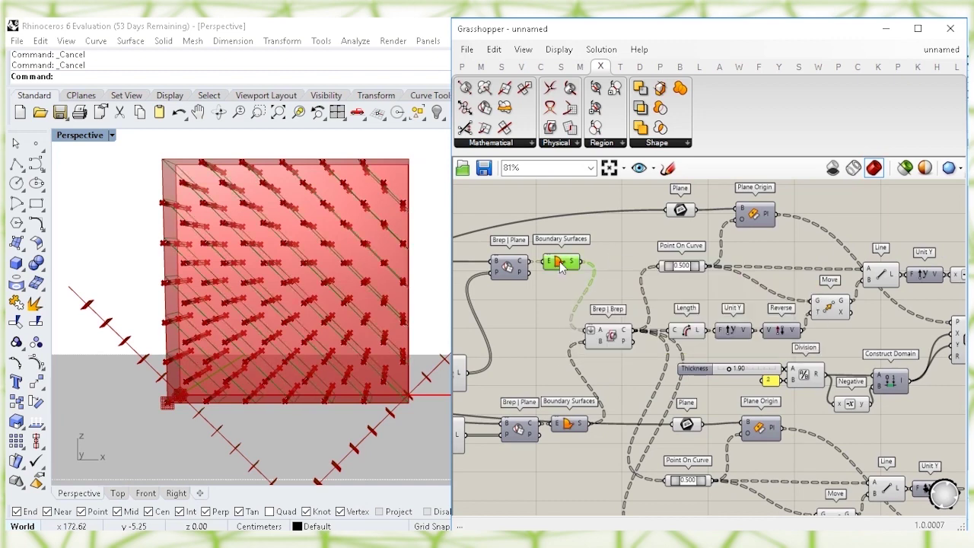
Step: Connect the upper Boundary Surfaces output to Trim Solid's S input
left_click_drag(581, 261, 952, 257)
right_click_drag(967, 256, 953, 256)
left_click_drag(953, 257, 869, 255)
right_click_drag(953, 256, 869, 255)
left_click_drag(869, 255, 783, 255)
right_click_drag(869, 255, 783, 255)
left_click_drag(778, 255, 870, 293)
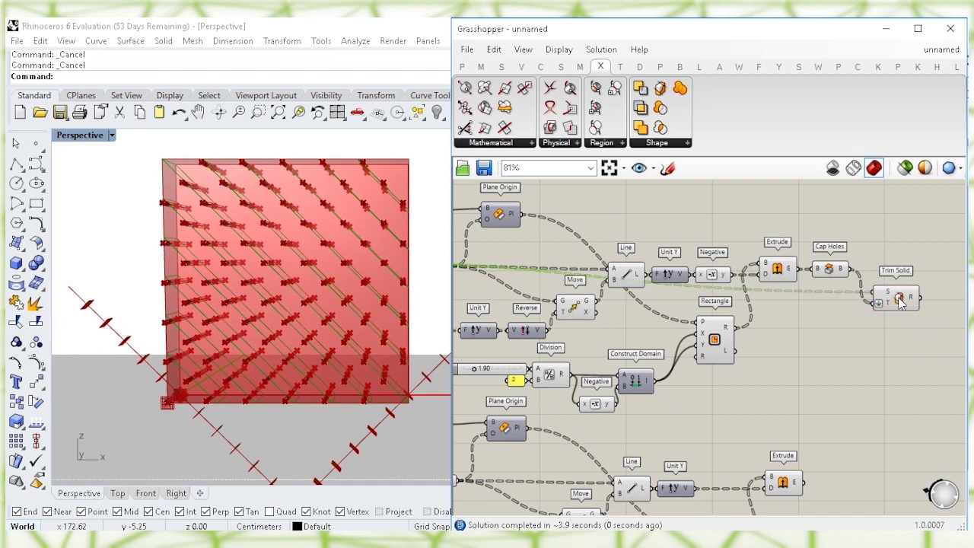
left_click(878, 243)
Step: Add a Cap Holes component after the lower Extrude and connect the Extrude output to it
right_click_drag(847, 362, 824, 321)
left_click(759, 444)
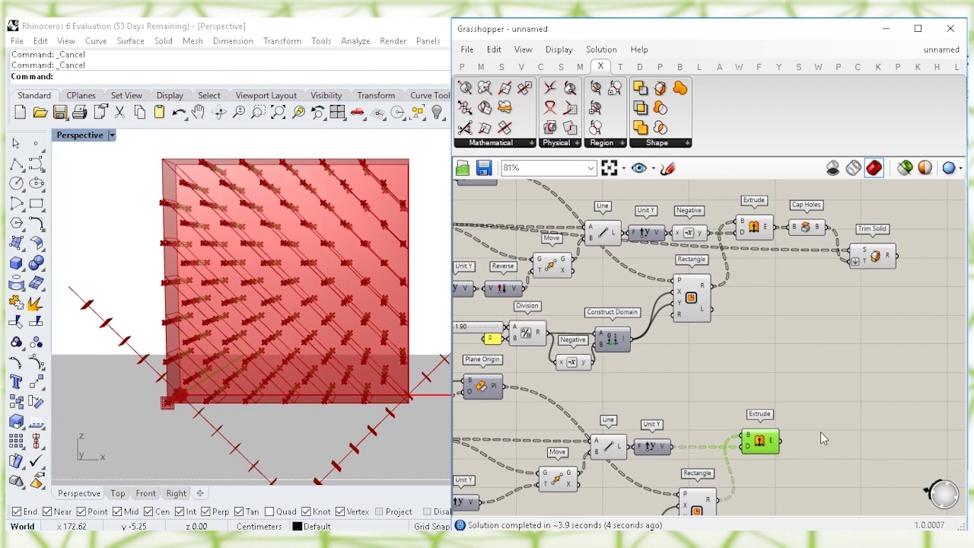
right_click_drag(821, 431, 788, 406)
double_click(788, 407)
type("cap")
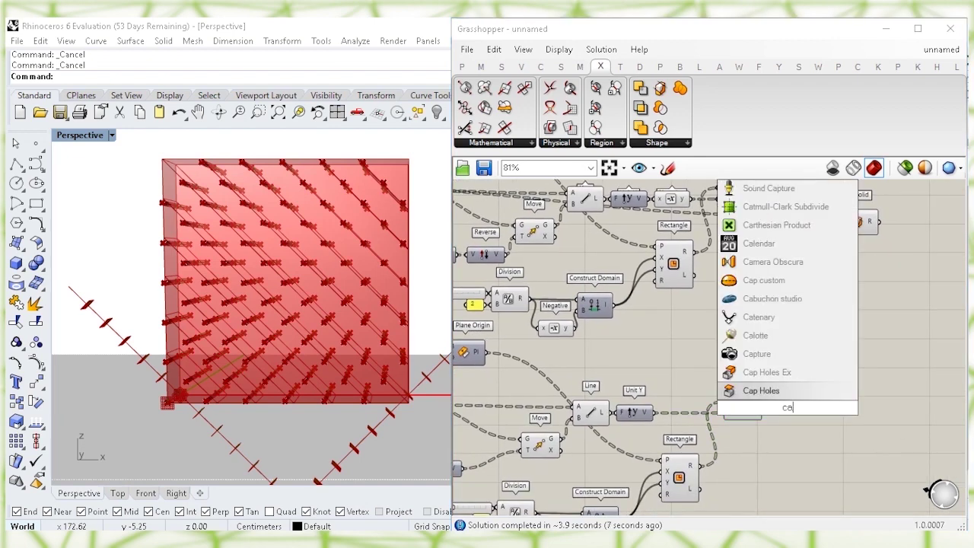
key("Return")
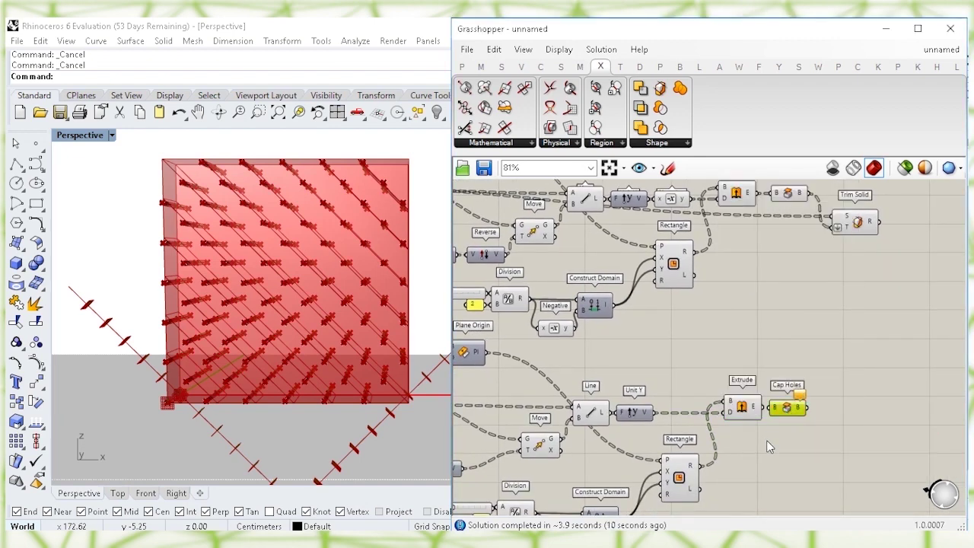
scroll(767, 440, "up", 2)
left_click(757, 410)
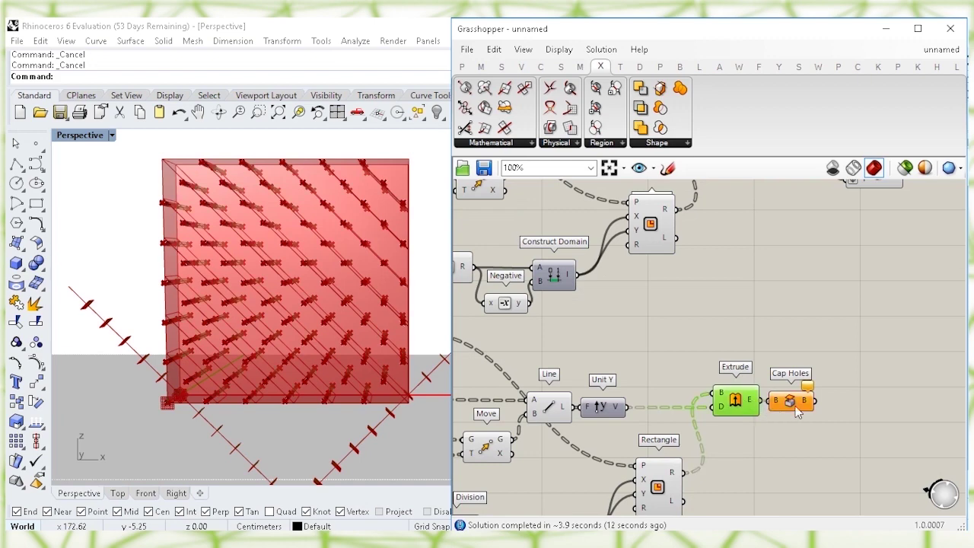
left_click(794, 406)
Step: Add a Trim Solid component beside the lower Cap Holes, flatten its T input and connect the Cap Holes output to it
right_click_drag(826, 429, 749, 433)
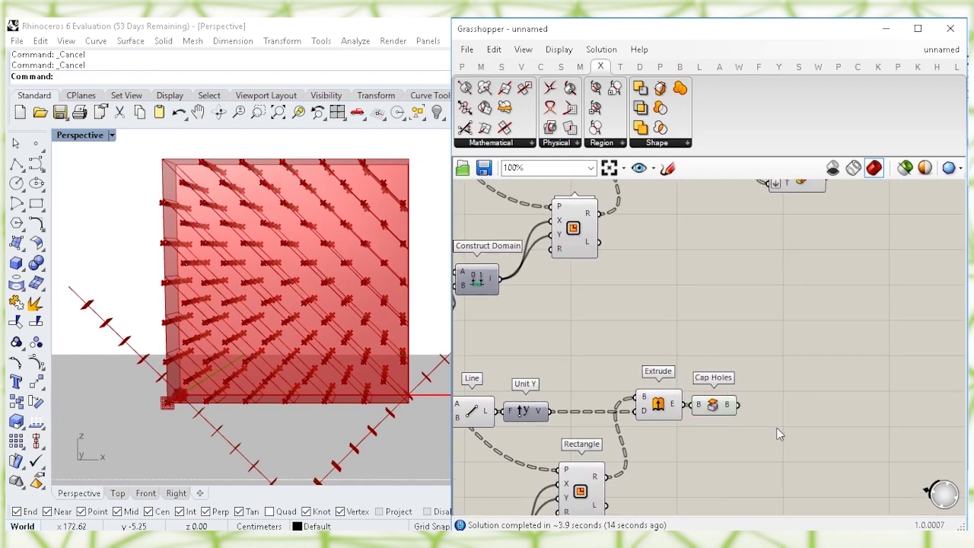
double_click(773, 428)
type("trimsol")
key("Return")
left_click(776, 428)
right_click(762, 435)
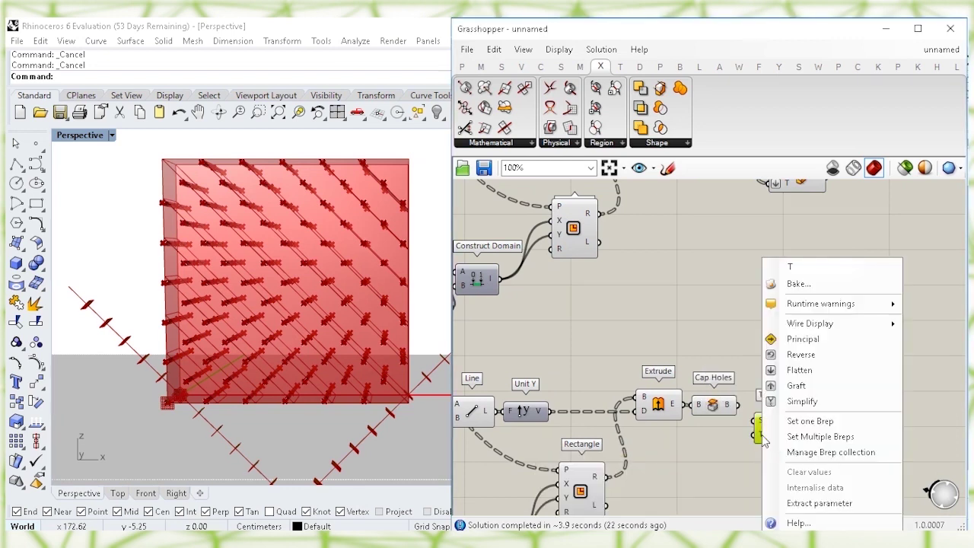
left_click(791, 369)
mouse_move(788, 431)
left_mouse_down()
mouse_move(819, 427)
mouse_move(774, 431)
left_mouse_up()
left_click(726, 408)
left_click(793, 370)
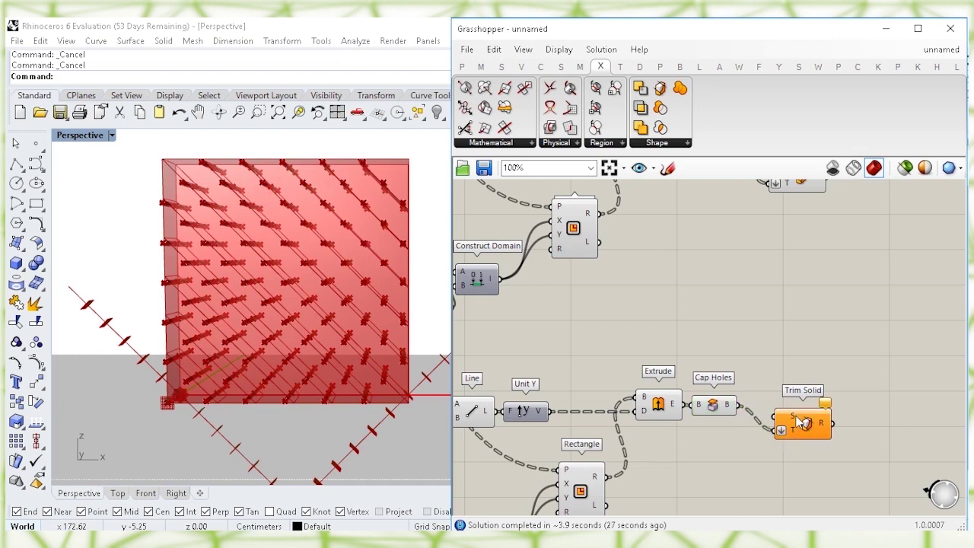
Step: Turn on the preview of the lower Boundary Surfaces component that feeds Brep | Brep
right_click_drag(666, 338, 838, 324)
right_click_drag(667, 340, 845, 328)
right_click_drag(602, 350, 760, 377)
right_click_drag(596, 321, 628, 393)
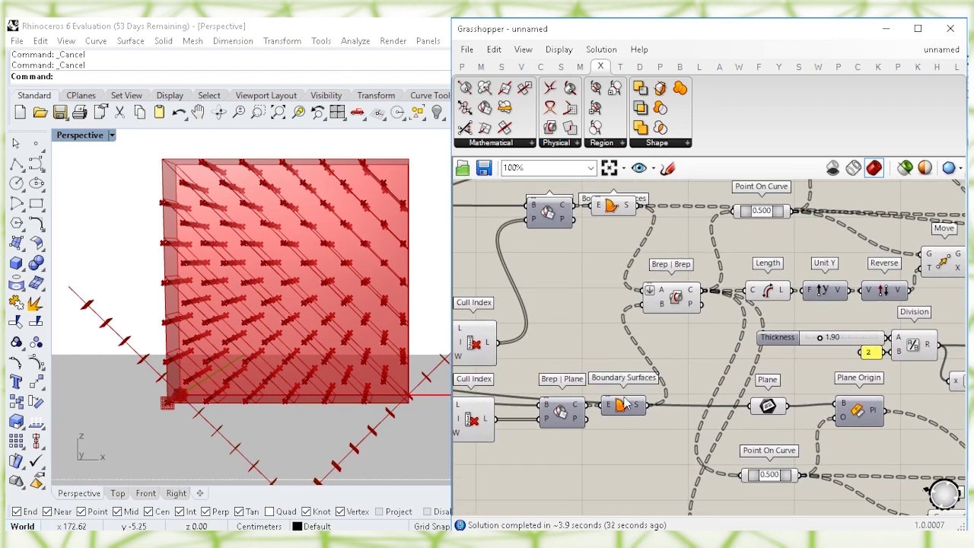
right_click(623, 408)
left_click(648, 428)
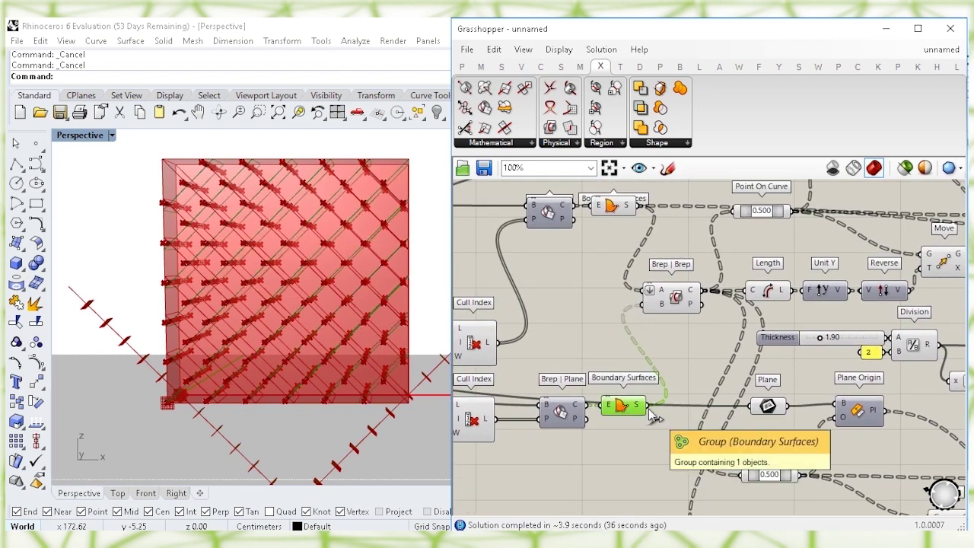
Step: Connect the lower Boundary Surfaces output to the lower Trim Solid's S input and move that Trim Solid above Cap Holes
left_click_drag(758, 339, 963, 388)
left_click_drag(666, 389, 854, 490)
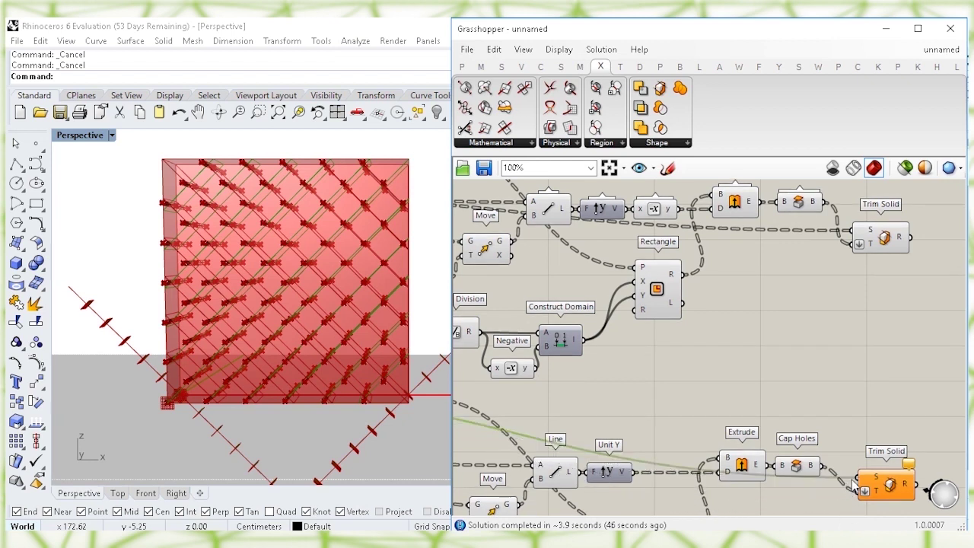
left_click(892, 489)
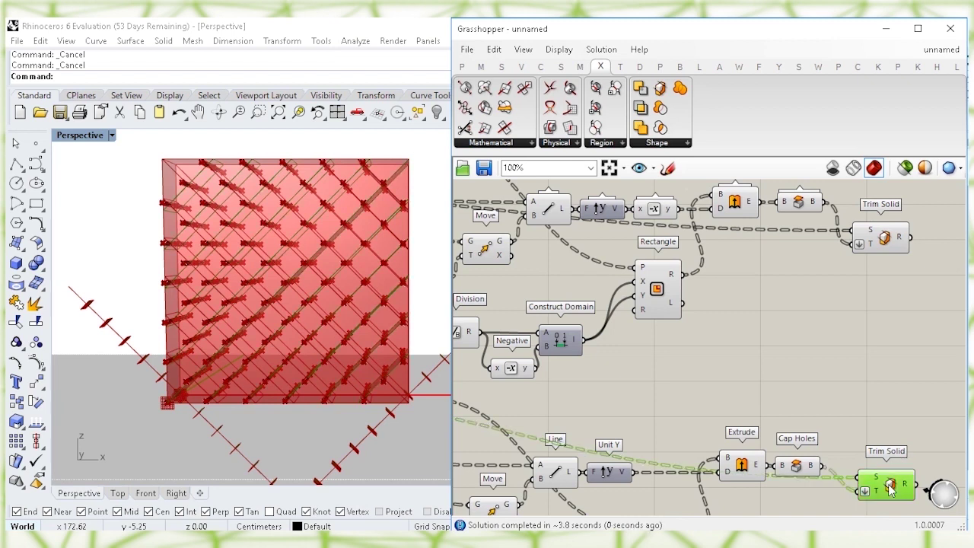
left_click_drag(892, 490, 888, 398)
left_click(861, 300)
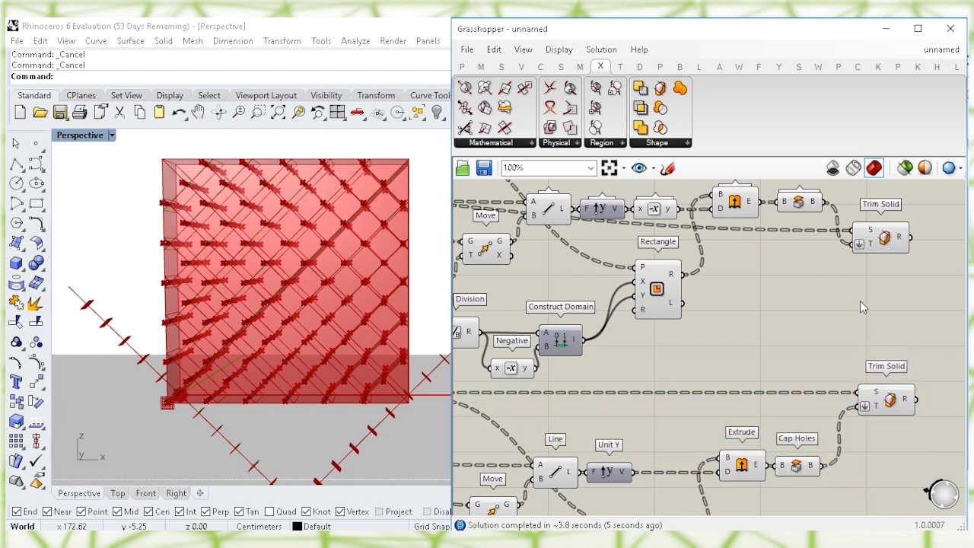
Step: Turn off the preview of all the components upstream of the two Trim Solid components
right_click_drag(891, 270, 780, 326)
left_click(770, 295)
right_click_drag(689, 332, 759, 292)
scroll(761, 297, "down", 5)
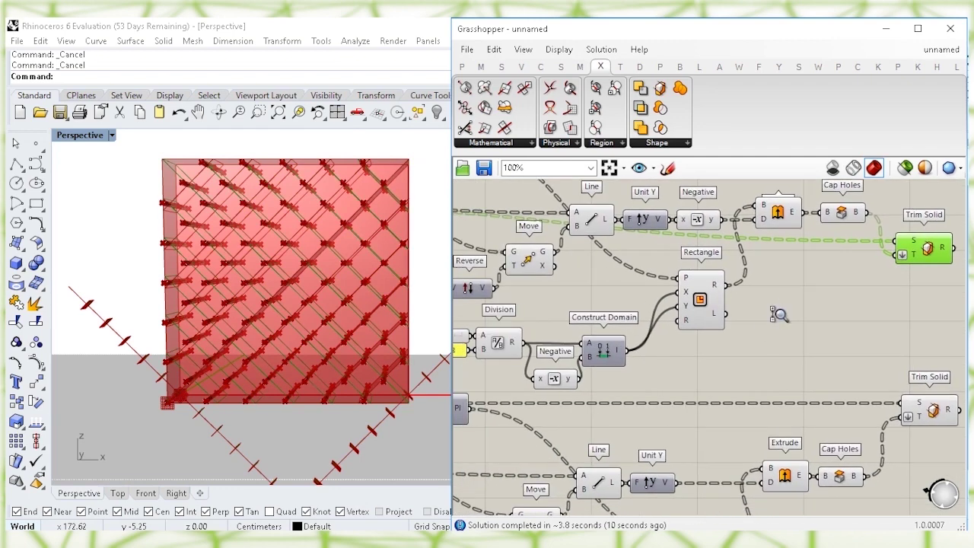
right_click_drag(781, 339, 821, 338)
left_click_drag(902, 477, 479, 196)
right_click(542, 266)
left_click(574, 285)
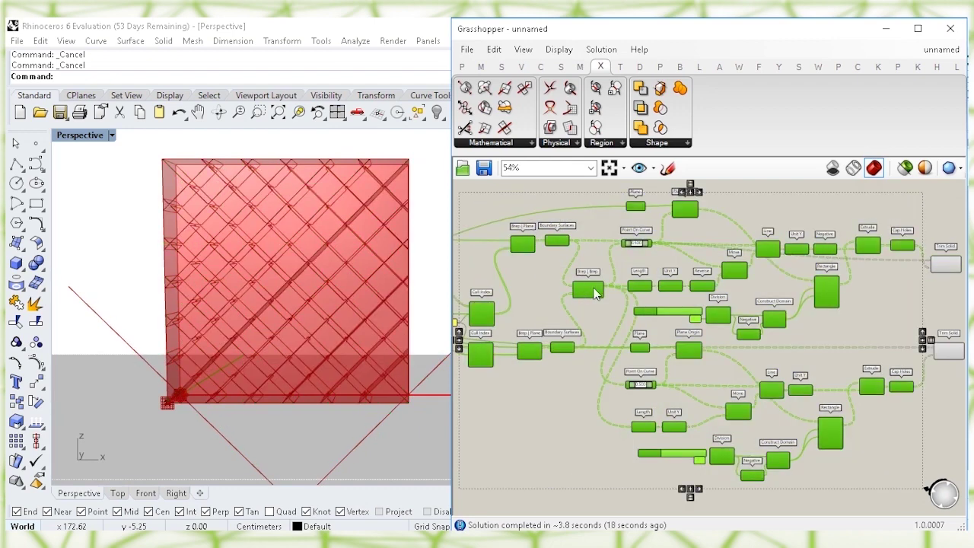
Step: Inspect the trimmed notches in the intersecting surfaces closely from several angles in the Perspective view
right_click_drag(333, 216, 358, 240)
scroll(353, 240, "up", 6)
right_click_drag(385, 270, 295, 233)
scroll(295, 251, "down", 5)
right_click_drag(290, 275, 345, 279)
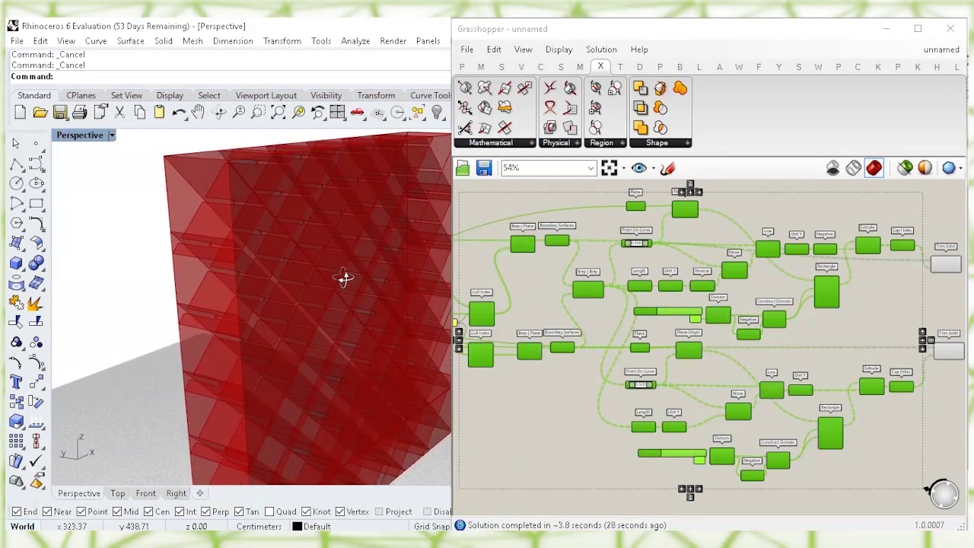
right_click_drag(392, 325, 289, 297)
left_click(875, 329)
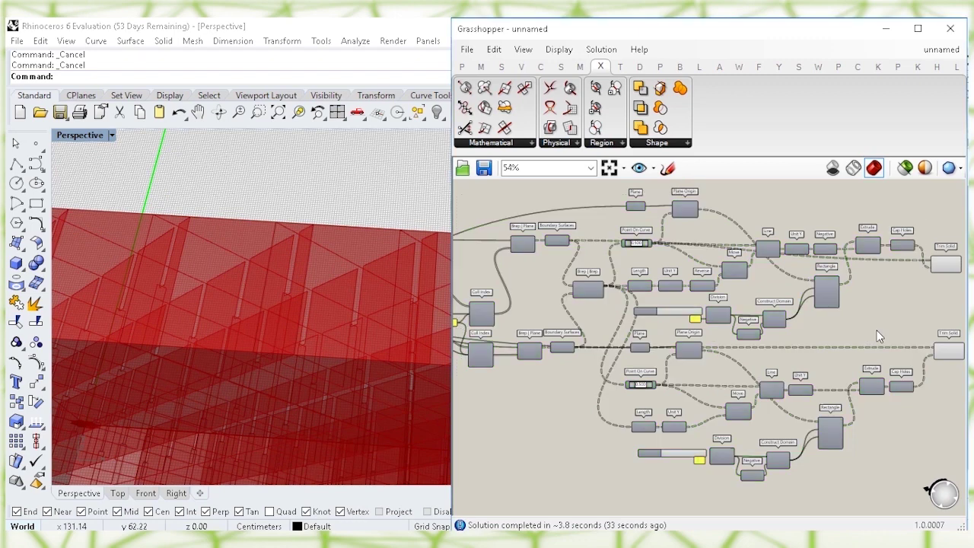
Step: Add an Amplitude component beside the upper Trim Solid and connect the Trim Solid result to its V input
right_click_drag(933, 297, 726, 297)
scroll(749, 286, "up", 3)
left_click(674, 254)
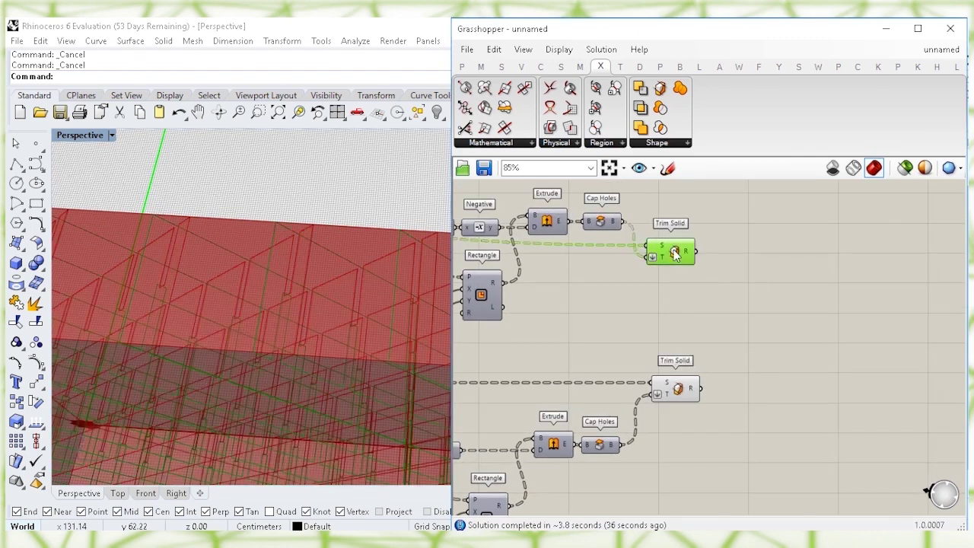
left_click(749, 305)
right_click_drag(738, 282, 715, 288)
double_click(707, 265)
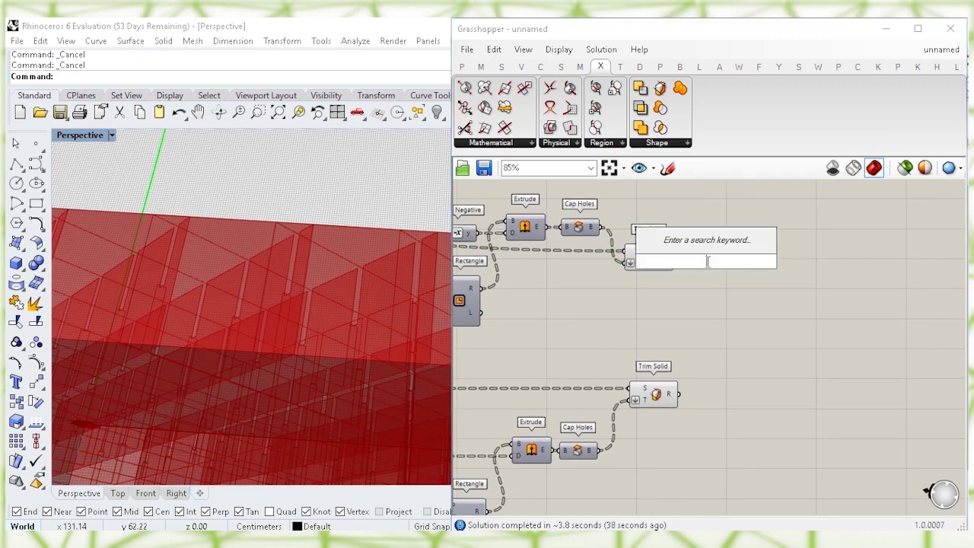
type("ampl")
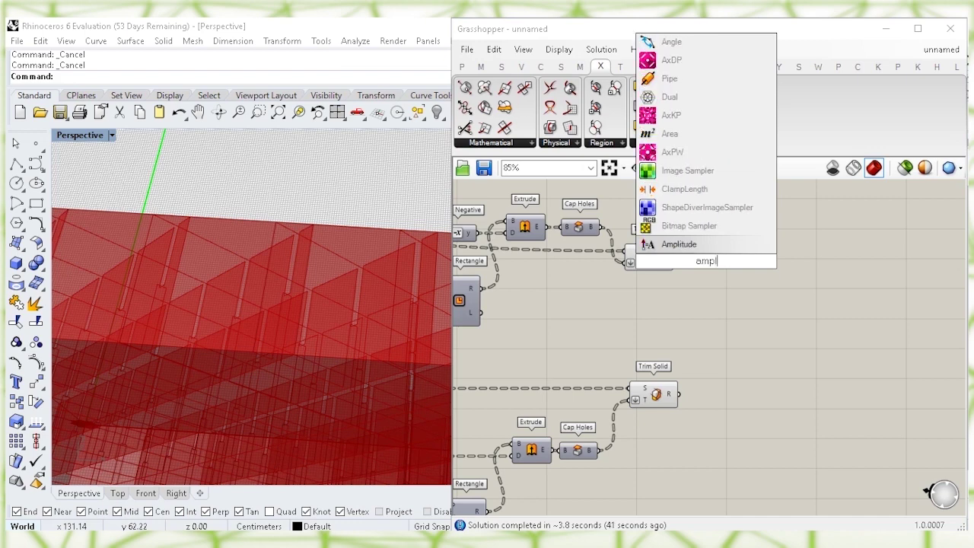
left_click(705, 249)
right_click_drag(706, 262, 728, 271)
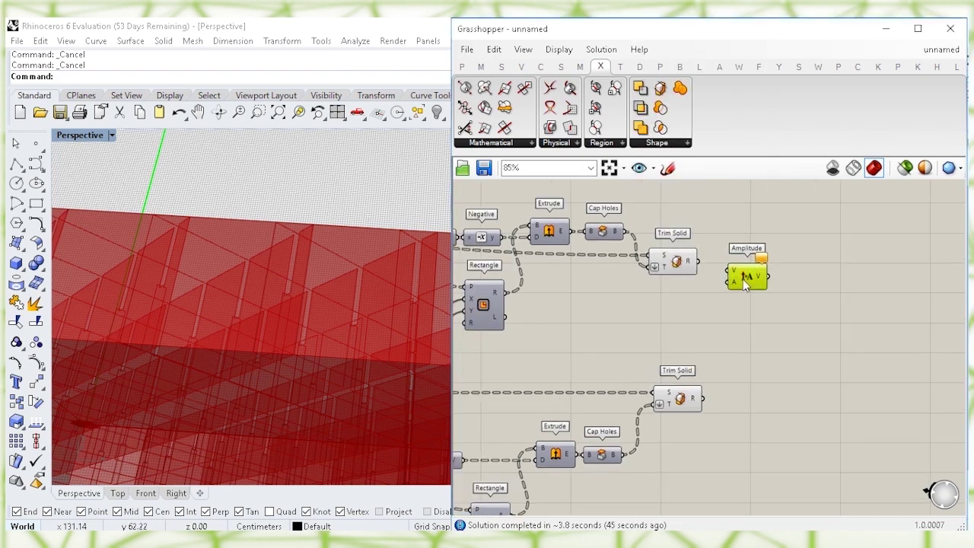
left_click(683, 263)
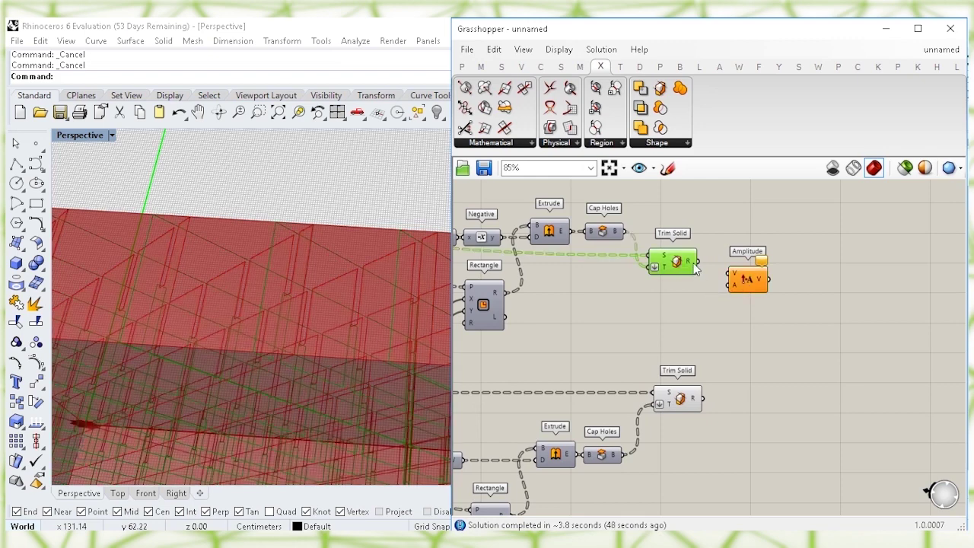
left_click_drag(744, 283, 763, 270)
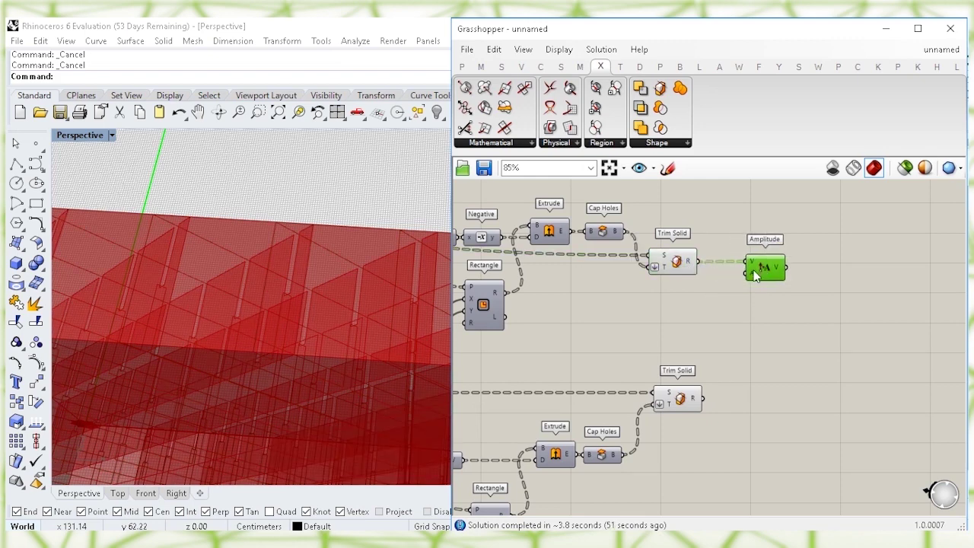
Step: Add a panel between the two Trim Solid components, feed it from the upper Thickness slider and shrink it
right_click_drag(612, 334, 763, 306)
right_click_drag(558, 327, 585, 323)
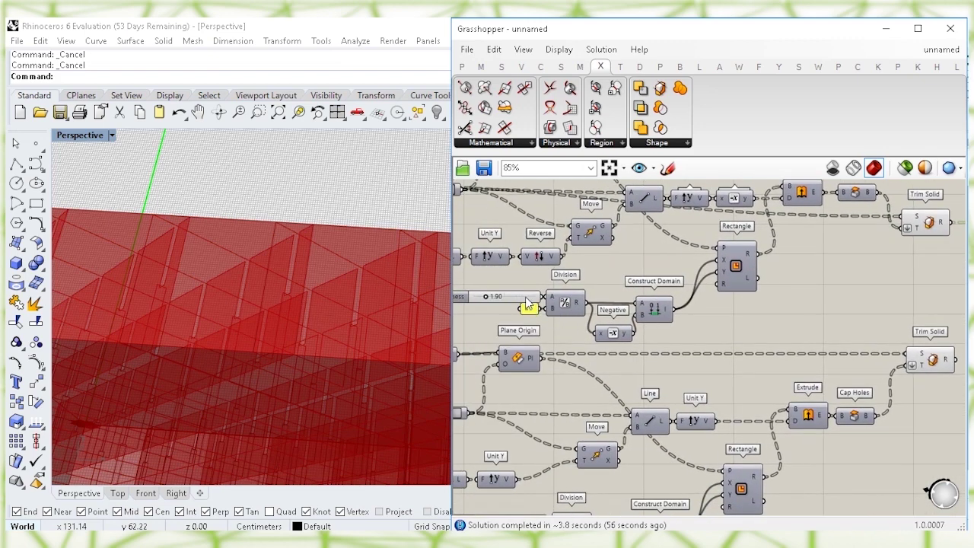
left_click(464, 66)
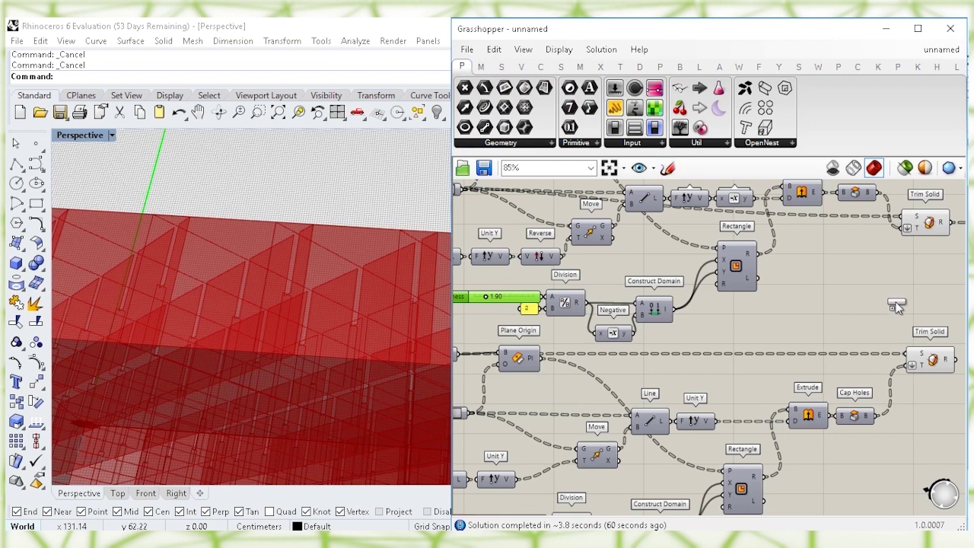
left_click_drag(892, 305, 894, 302)
left_click_drag(543, 298, 825, 302)
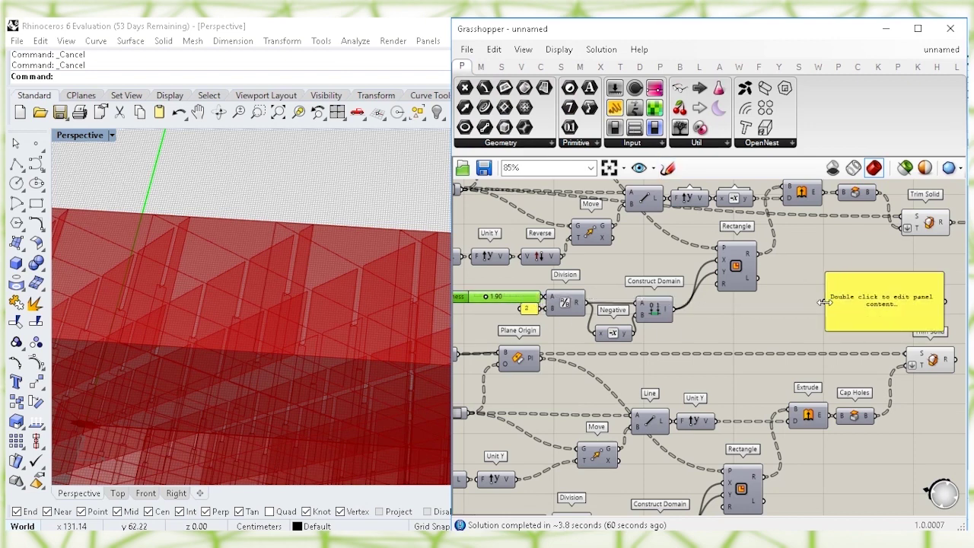
left_click_drag(527, 298, 831, 308)
right_click_drag(867, 301, 738, 300)
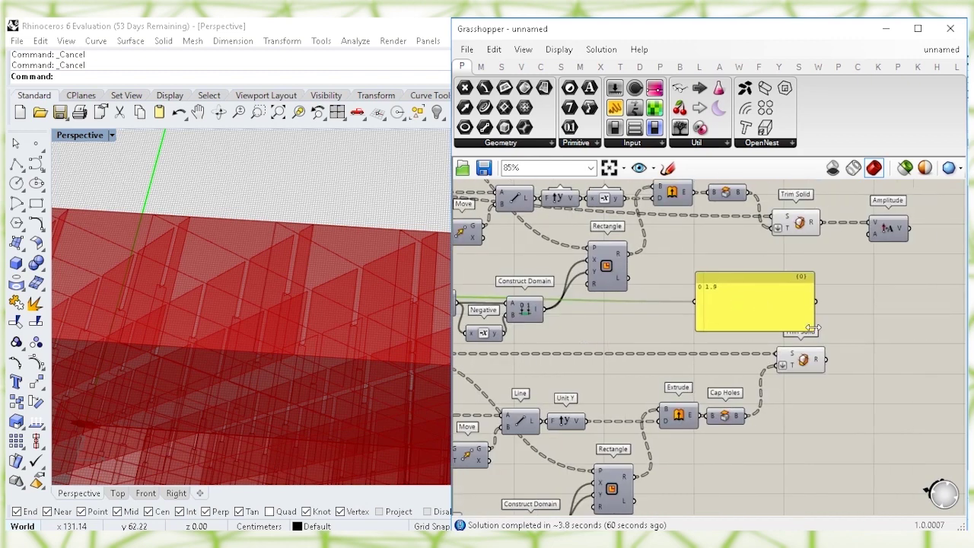
left_click_drag(811, 327, 826, 295)
Step: Shift Amplitude away from Trim Solid, then add a Division component with the thickness panel connected to its A input
scroll(761, 301, "up", 2)
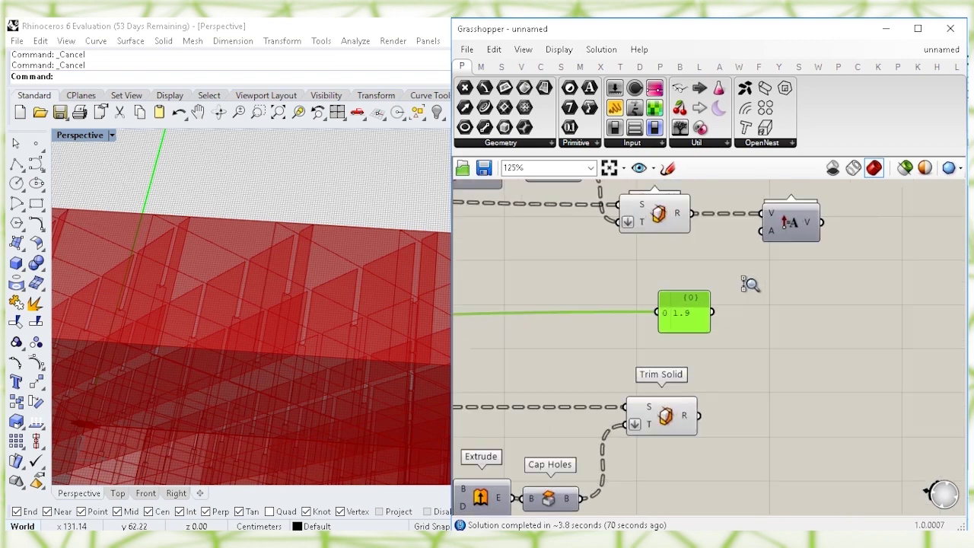
left_click_drag(736, 253, 808, 253)
left_click(707, 365)
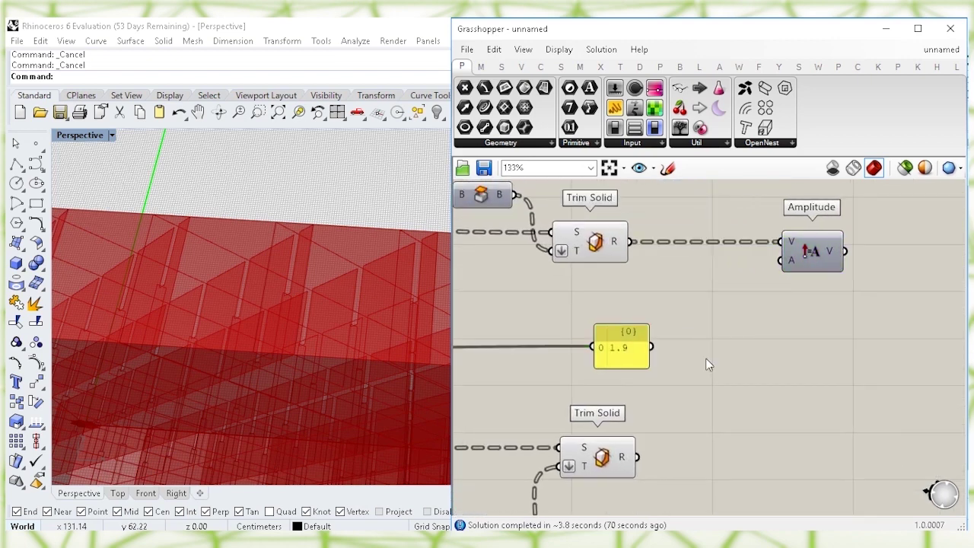
double_click(699, 352)
type("div")
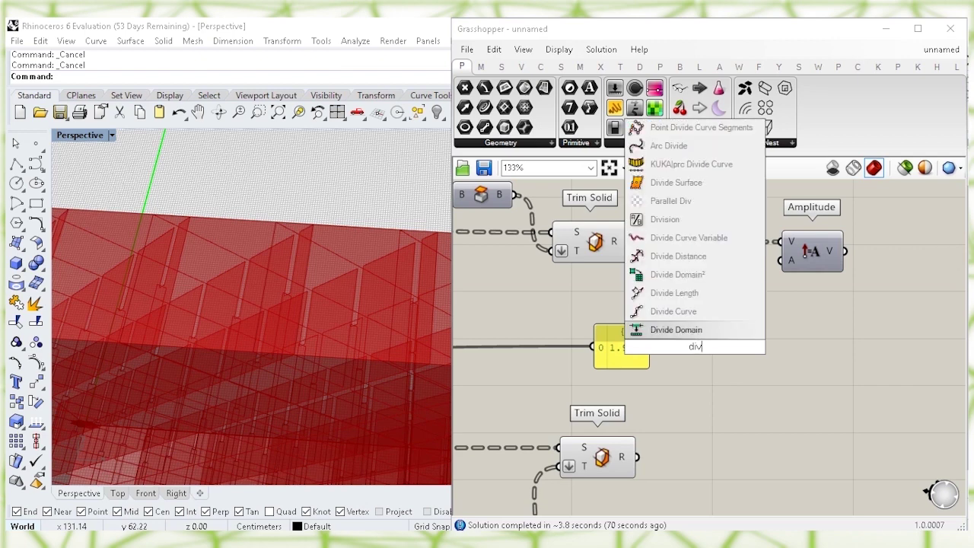
left_click(668, 219)
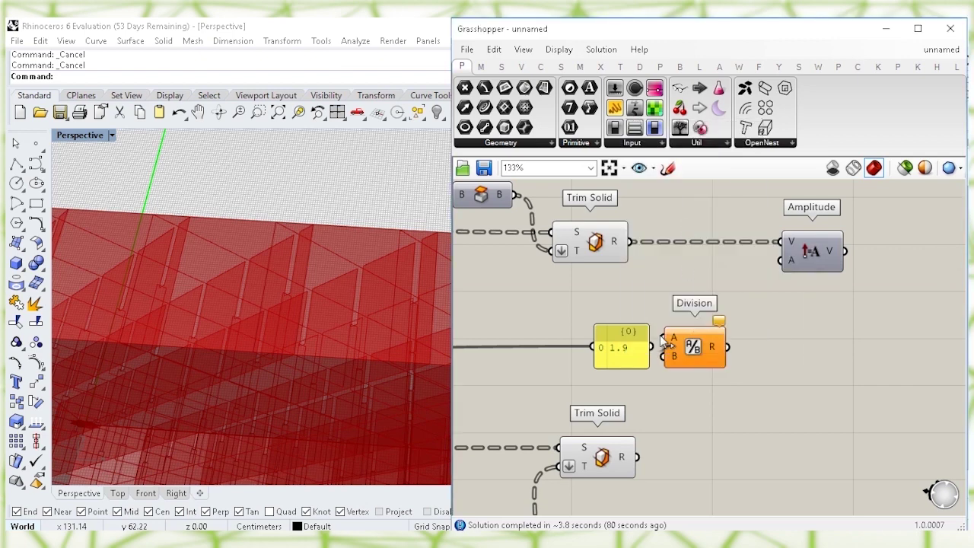
left_click_drag(684, 347, 687, 356)
Step: Add a panel containing 2 and connect it to the new Division component's B input
scroll(613, 387, "up", 2)
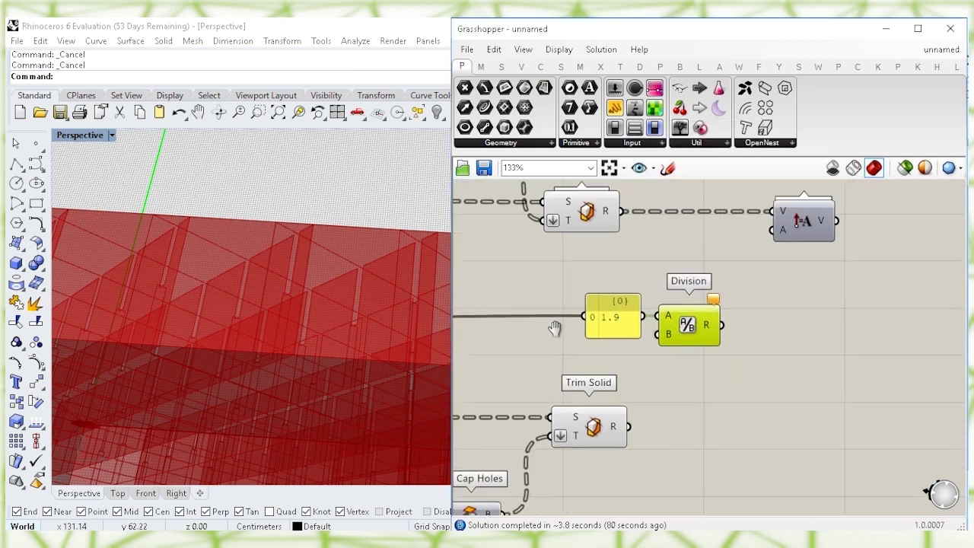
double_click(580, 334)
type("\"")
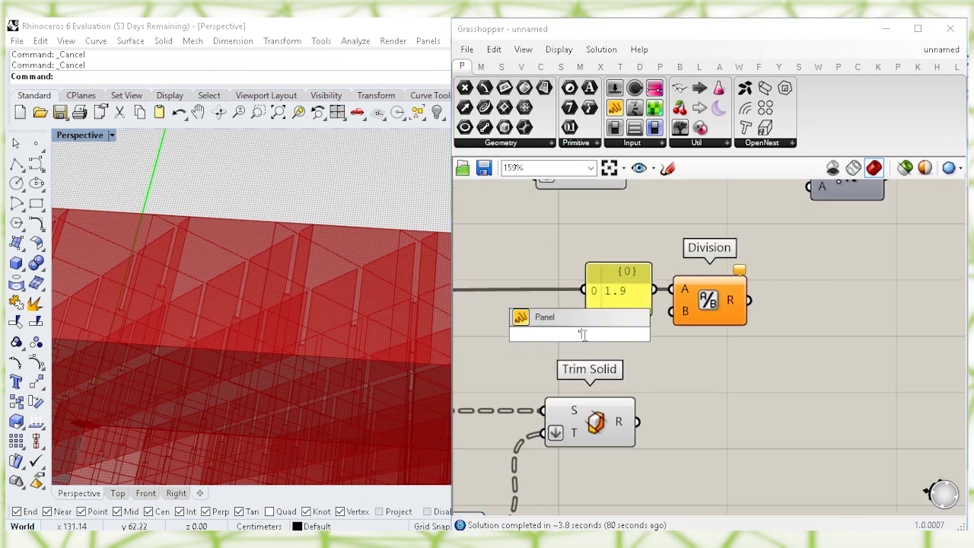
type("2")
key("Return")
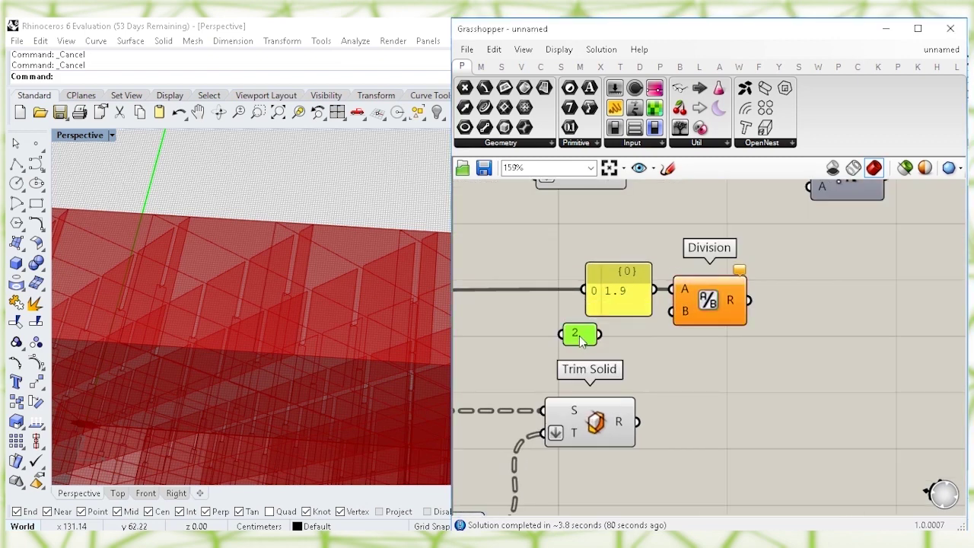
left_click_drag(655, 333, 643, 340)
left_click(711, 307)
Step: Connect the Division result to Amplitude's A input and place Amplitude nearer to Division
right_click_drag(771, 290, 718, 354)
left_click(784, 252)
mouse_move(788, 242)
left_mouse_down()
mouse_move(778, 304)
mouse_move(696, 364)
left_mouse_up()
right_click_drag(781, 307, 729, 333)
Step: Add a Move component above and beyond Amplitude on the canvas
double_click(818, 257)
type("move")
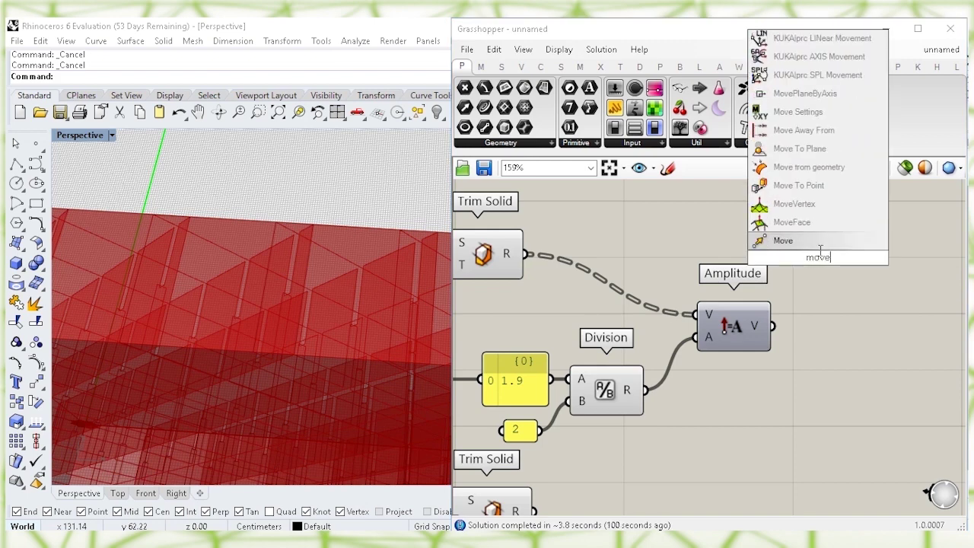
key("Return")
left_click(816, 260)
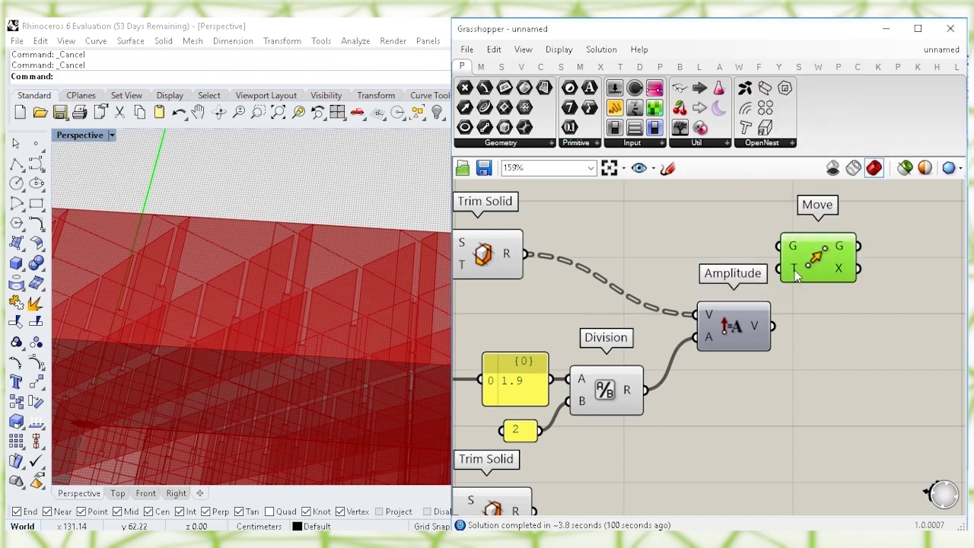
Step: Connect the Trim Solid result to Move's G input and Amplitude's output to its T input, aligning Move with Trim Solid
left_click_drag(523, 253, 830, 260)
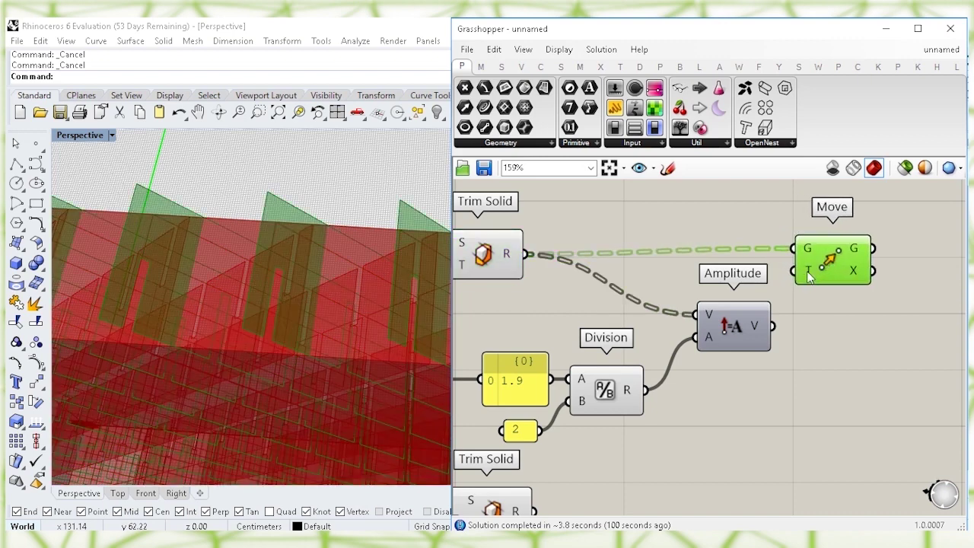
left_click_drag(777, 327, 774, 326)
left_click(804, 329)
left_click_drag(831, 273, 837, 280)
left_click(848, 331)
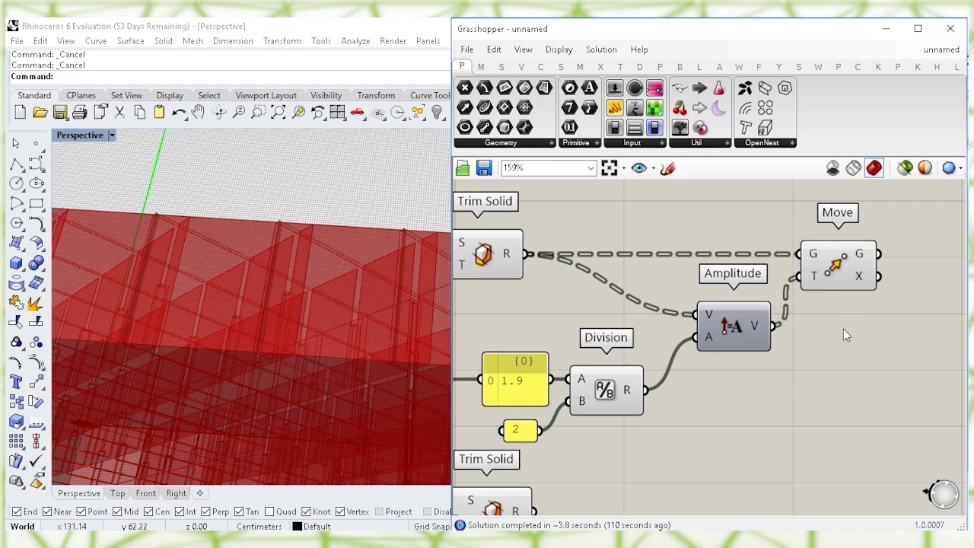
Step: Add a second Amplitude component below the first and connect the upper Trim Solid's result to its V input
right_click_drag(846, 324, 844, 295)
left_click(733, 298)
right_click_drag(721, 360, 762, 361)
double_click(761, 365)
type("ampli")
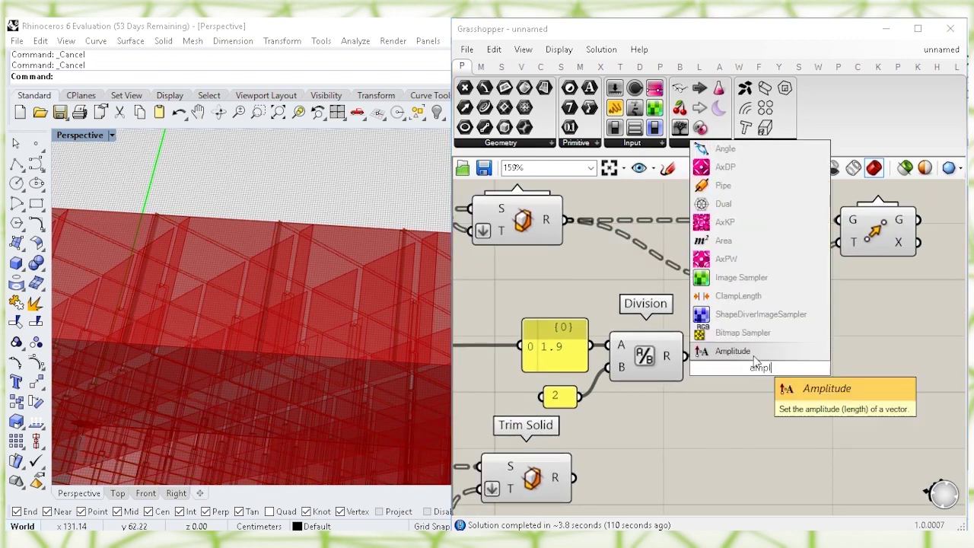
key("Return")
left_click_drag(756, 366, 777, 392)
left_click(732, 373)
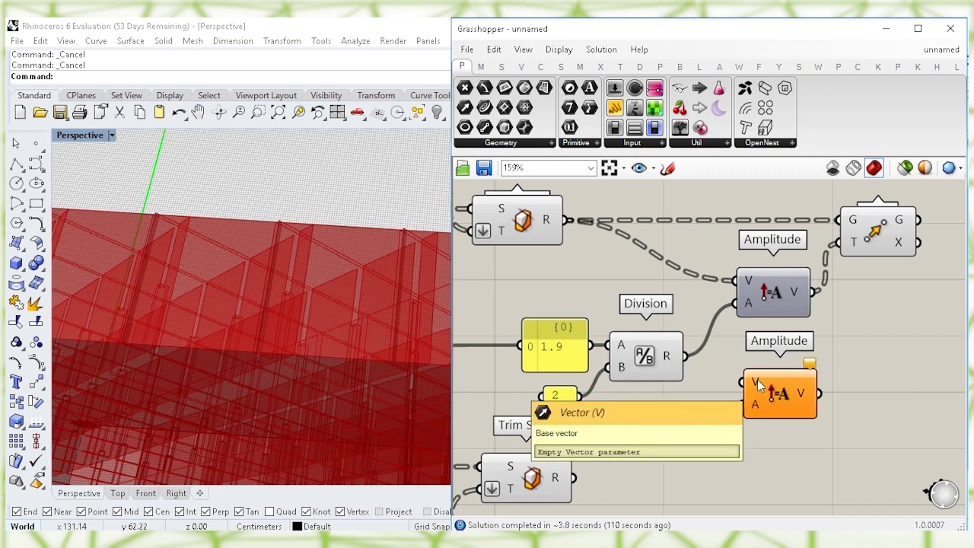
left_click(562, 238)
left_click_drag(567, 221, 783, 391)
Step: Shift Division away from the Amplitudes and connect the thickness panel to the second Amplitude's A input
left_click_drag(639, 407, 563, 354)
left_click_drag(649, 363, 617, 367)
left_click(549, 299)
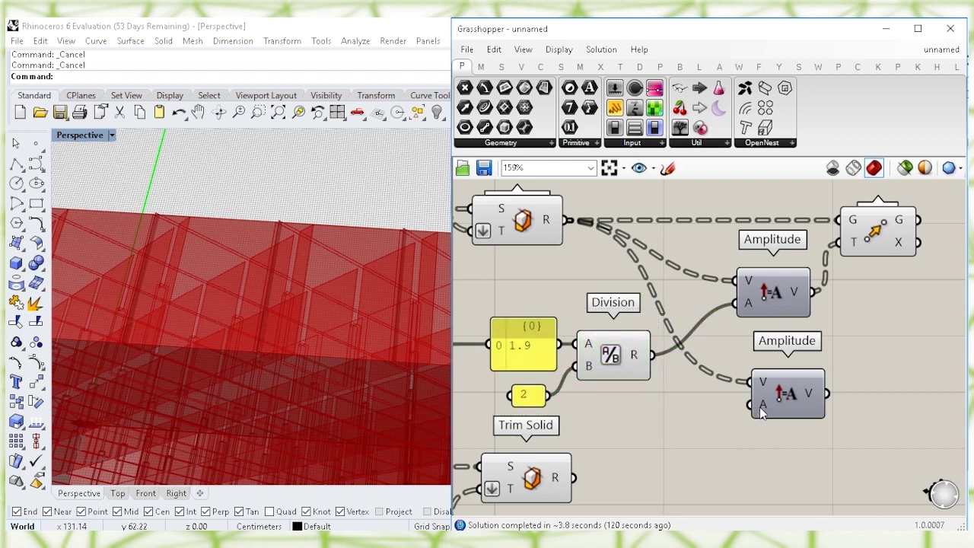
left_click(545, 358)
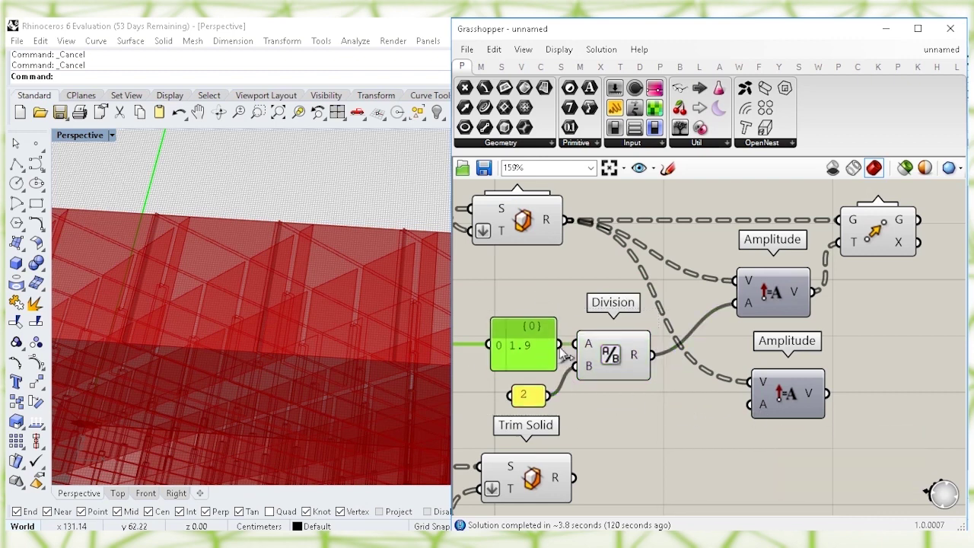
left_click_drag(578, 425, 748, 409)
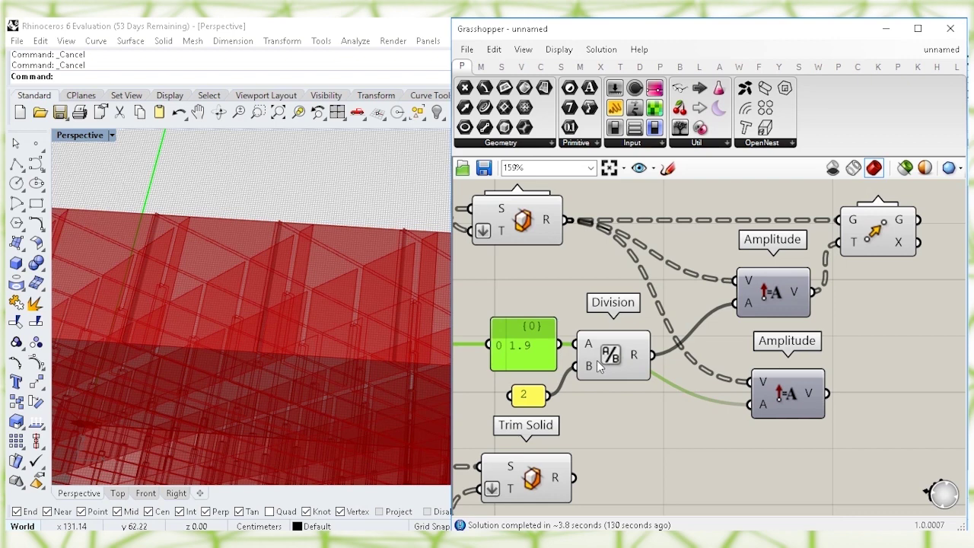
Step: Move Division lower and the thickness panel higher so that their wires are clearly separated
right_click_drag(602, 356, 605, 301)
left_click_drag(606, 299, 607, 344)
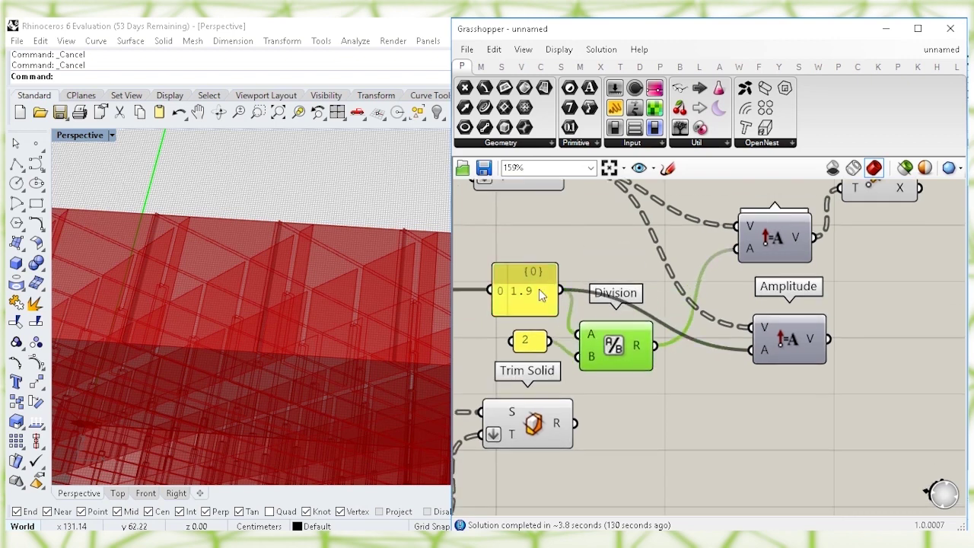
left_click_drag(538, 290, 527, 252)
left_click(837, 289)
right_click_drag(814, 316, 741, 375)
left_click(720, 378)
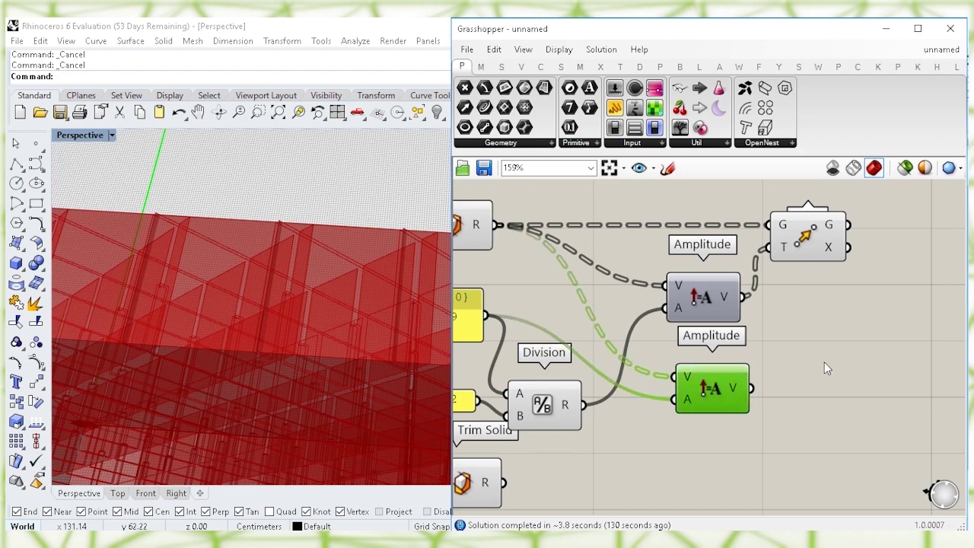
Step: Add an Extrude component beyond Move, connect Move's geometry output to its B input and align the two
right_click_drag(822, 370, 756, 382)
left_click(750, 266)
double_click(820, 309)
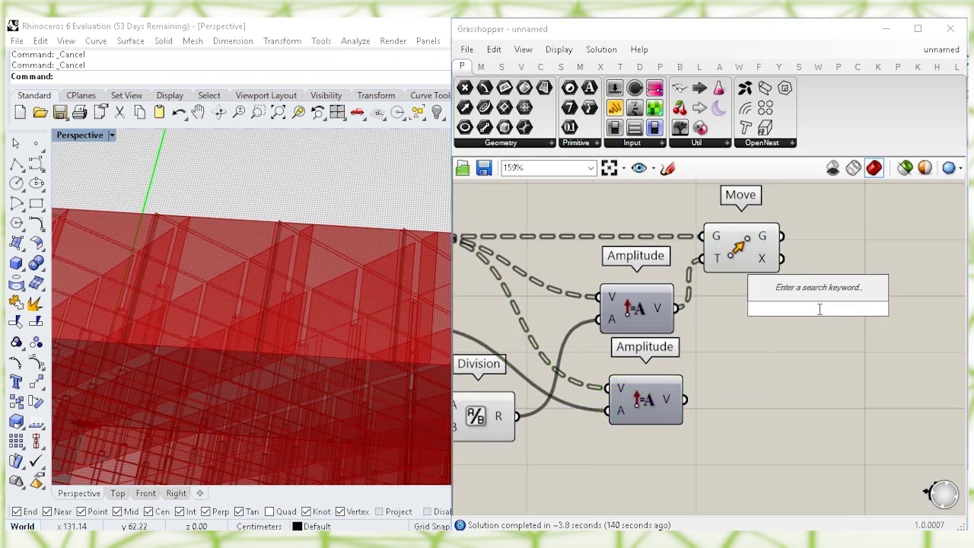
type("extrude")
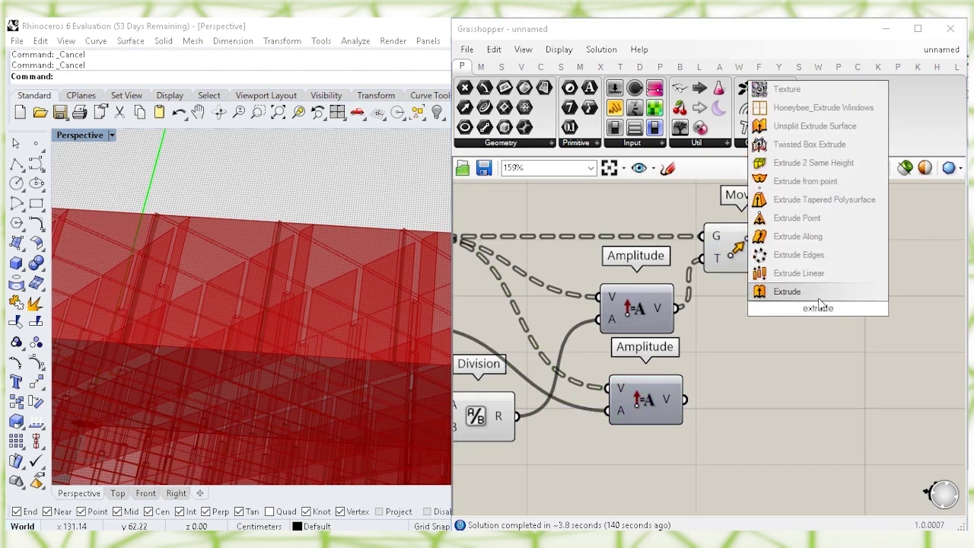
left_click(819, 293)
left_click_drag(834, 291, 885, 294)
left_click(765, 242)
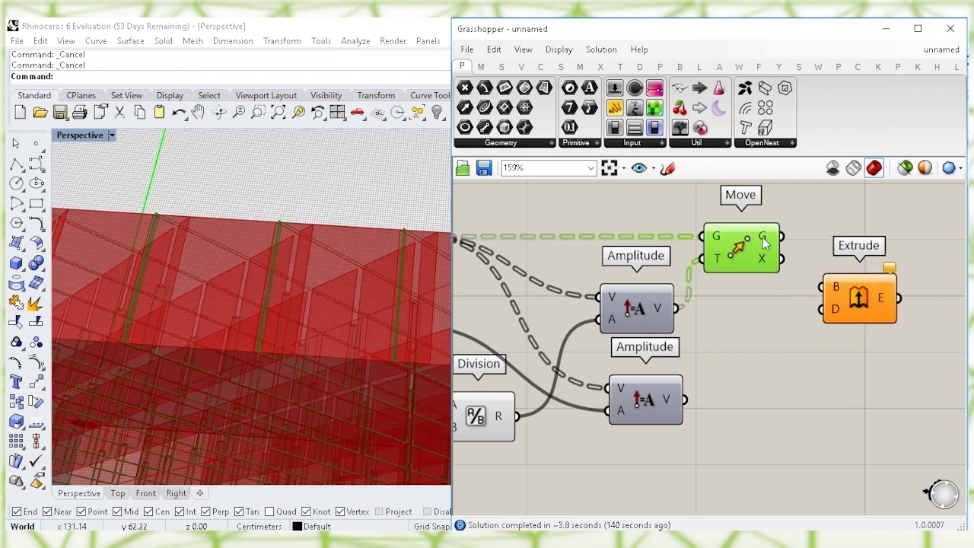
left_click_drag(823, 289, 822, 287)
left_click_drag(852, 289, 842, 240)
Step: Add a Reverse component after the second Amplitude and connect its output to Extrude's D input
left_click(670, 395)
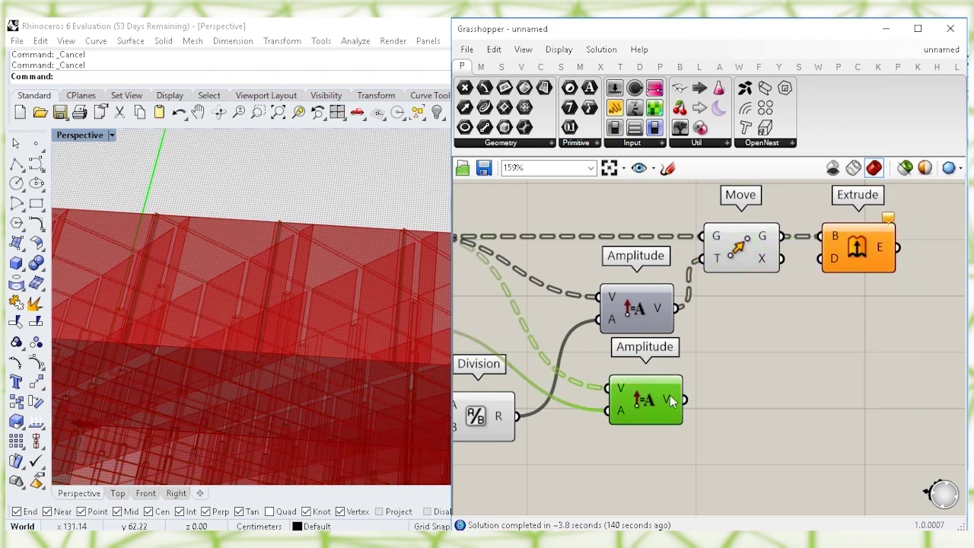
double_click(739, 391)
type("re")
key("Return")
left_click(748, 404)
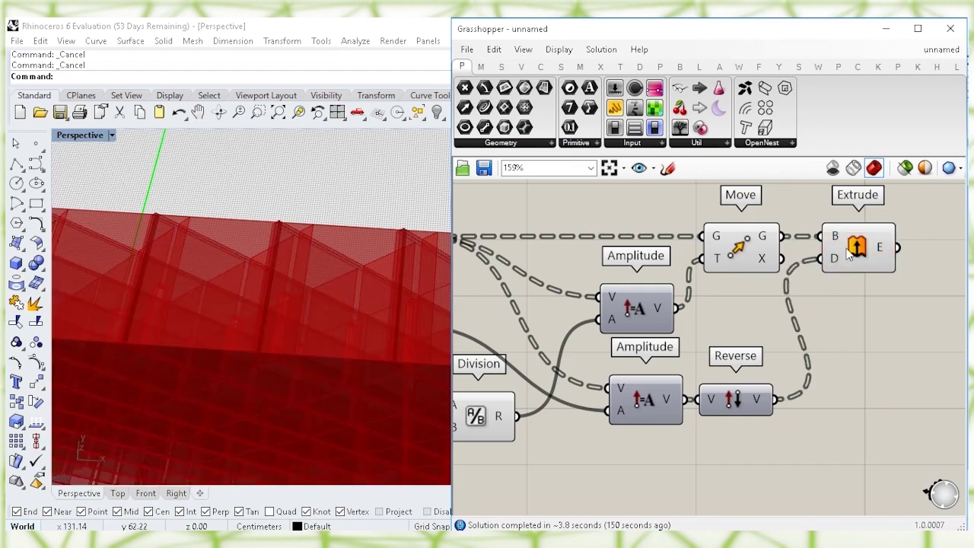
left_click_drag(849, 256, 867, 256)
Step: Examine the extruded surfaces against the original trimmed surfaces in the Perspective view
scroll(379, 205, "down", 4)
right_click_drag(373, 207, 324, 285)
right_click_drag(503, 260, 637, 279)
left_click(548, 270)
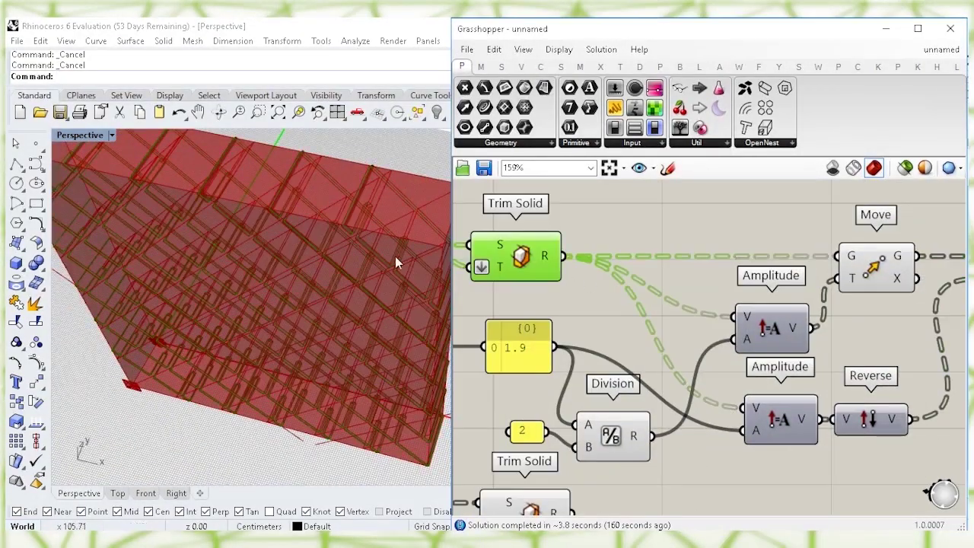
right_click_drag(280, 219, 323, 292)
left_click(646, 242)
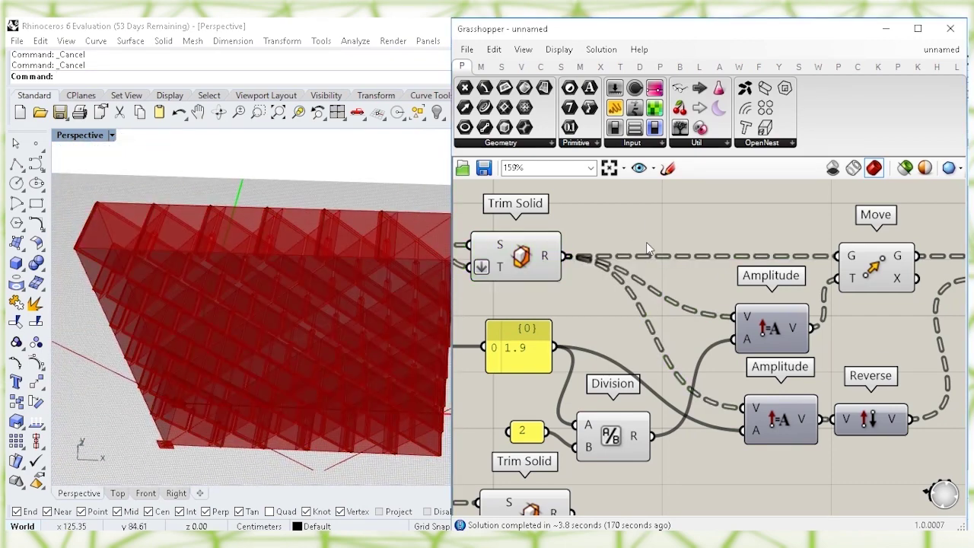
Step: Duplicate the Move, Extrude, Reverse and both Amplitude components and place the copies beside the lower Trim Solid
scroll(646, 242, "down", 3)
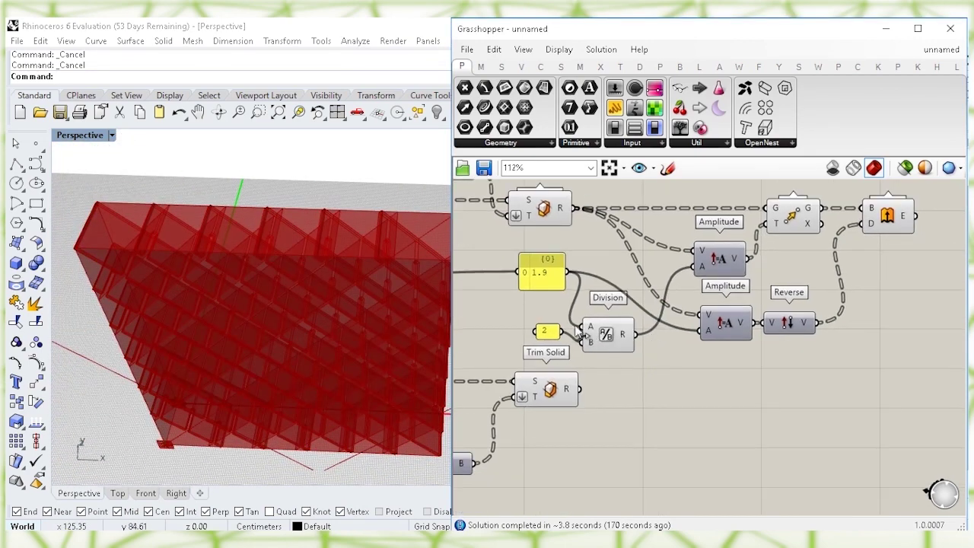
left_click(605, 337)
left_click(799, 380)
right_click_drag(803, 382, 738, 392)
left_click_drag(893, 407, 619, 199)
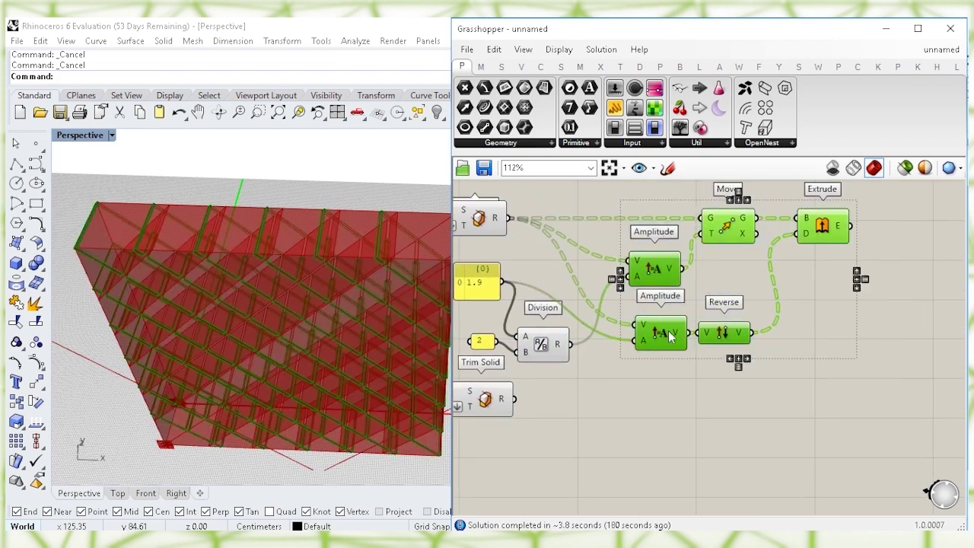
key("ctrl+c")
key("ctrl+v")
left_click_drag(661, 272, 657, 440)
right_click_drag(670, 418, 713, 348)
left_click_drag(699, 376, 693, 385)
left_click(680, 352)
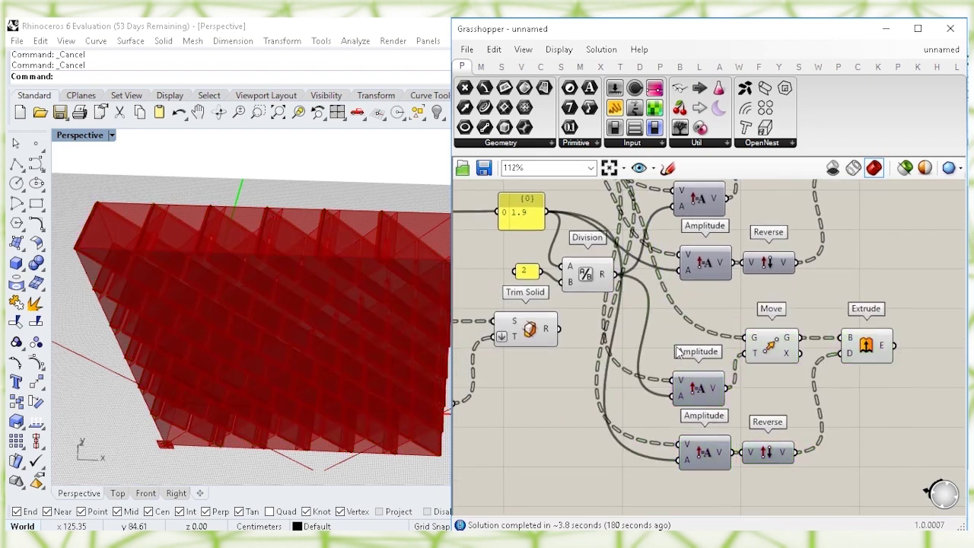
Step: Disconnect the upper Trim Solid from the copied Move's G input and both copied Amplitudes' V inputs
right_click(682, 386)
mouse_move(737, 289)
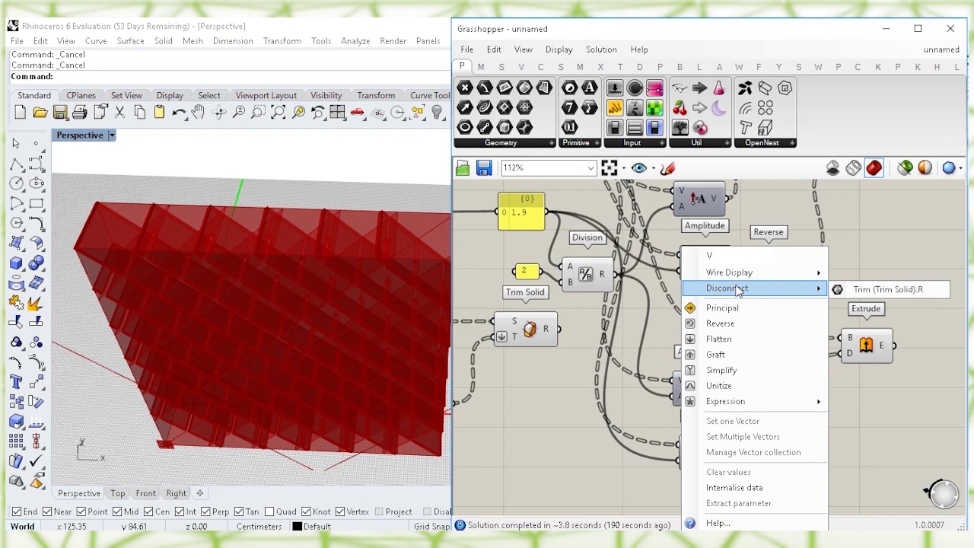
left_click(881, 290)
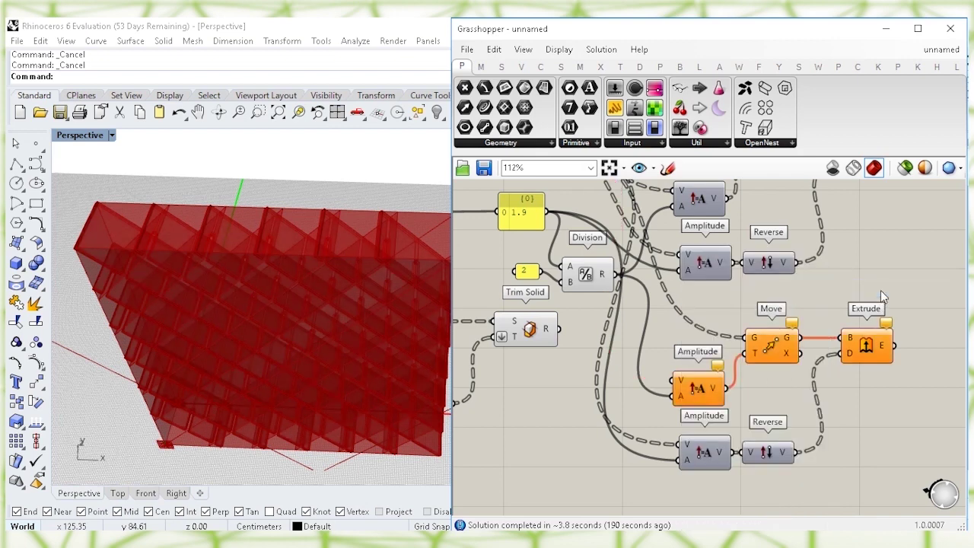
right_click(752, 337)
mouse_move(755, 324)
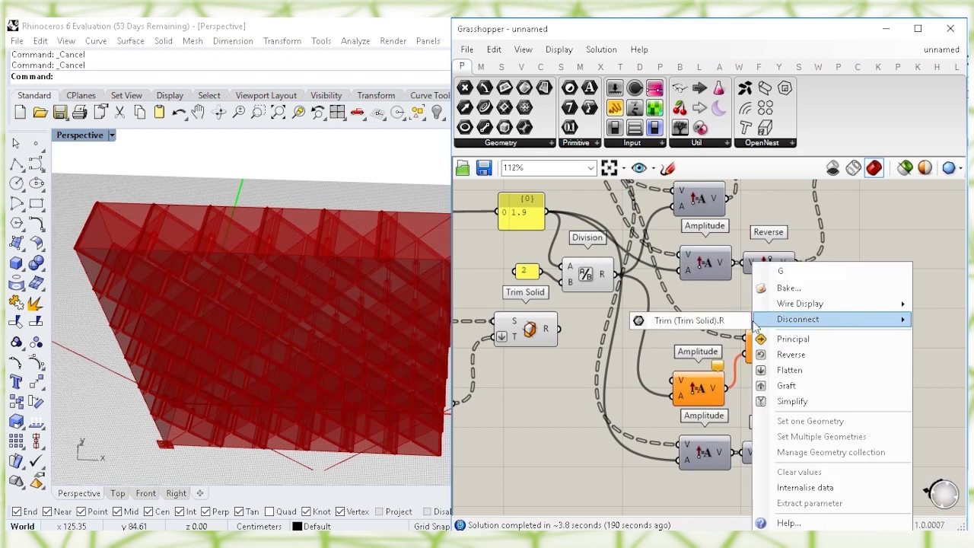
left_click(723, 321)
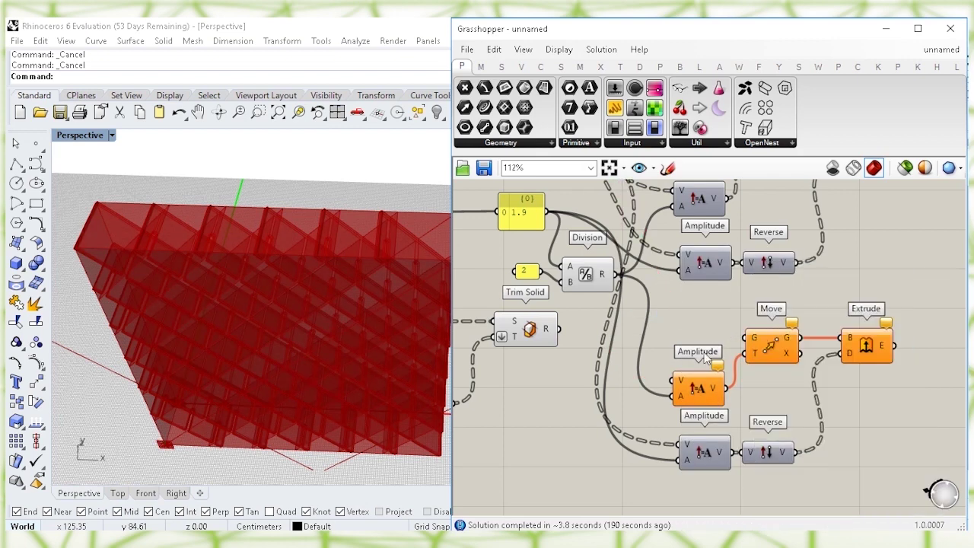
right_click(687, 450)
mouse_move(752, 296)
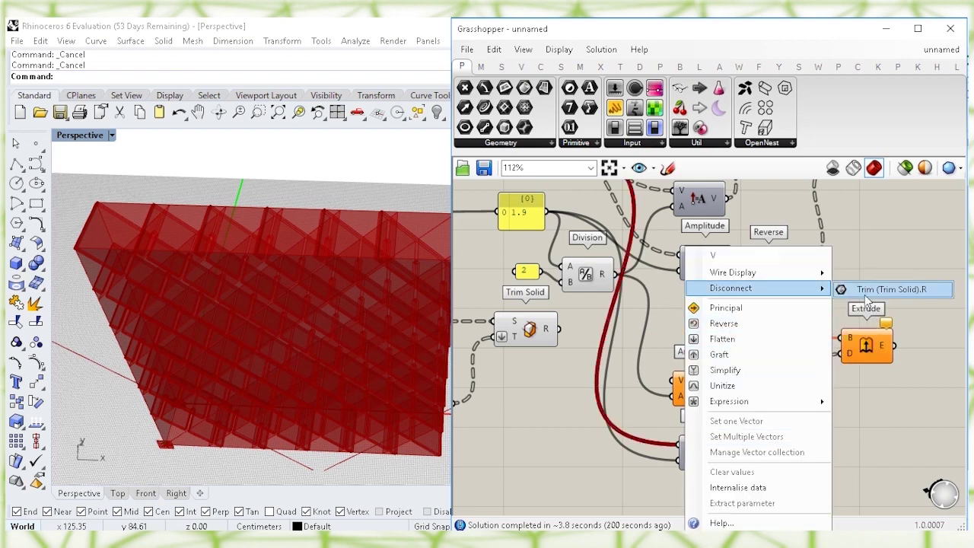
left_click(889, 288)
Step: Connect the lower Trim Solid's result to the copied Move's G input and both copied Amplitudes' V inputs
left_click(545, 338)
right_click_drag(297, 329, 343, 337)
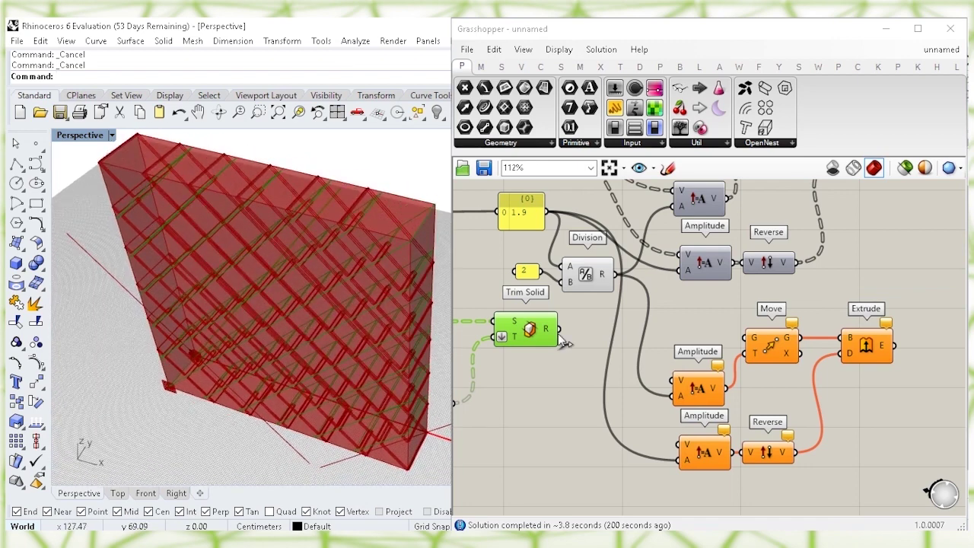
left_click_drag(558, 328, 676, 389)
left_click(662, 394)
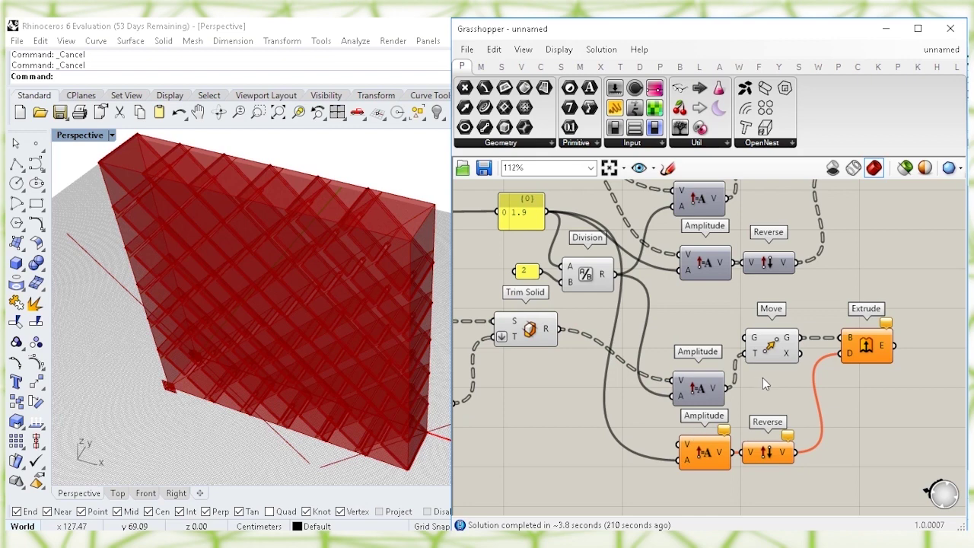
left_click(760, 342)
left_click_drag(557, 329, 745, 338)
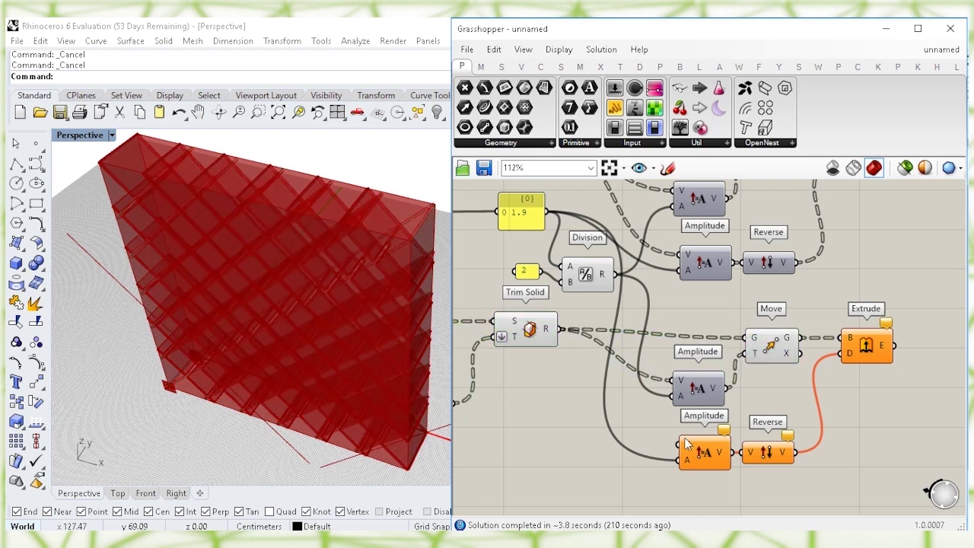
left_click(535, 341)
left_click_drag(559, 329, 683, 448)
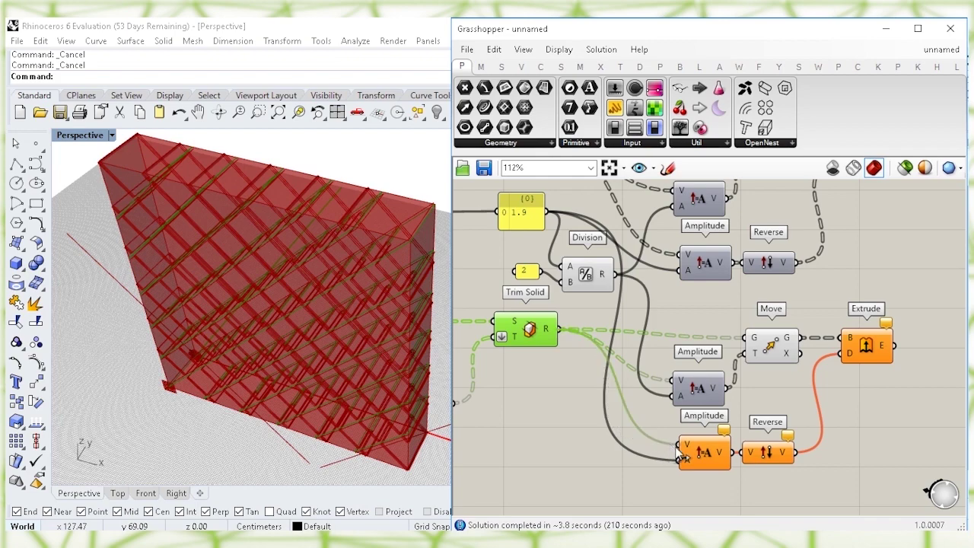
left_click(774, 401)
left_click(860, 346)
right_click_drag(347, 273, 384, 225)
left_click(517, 328)
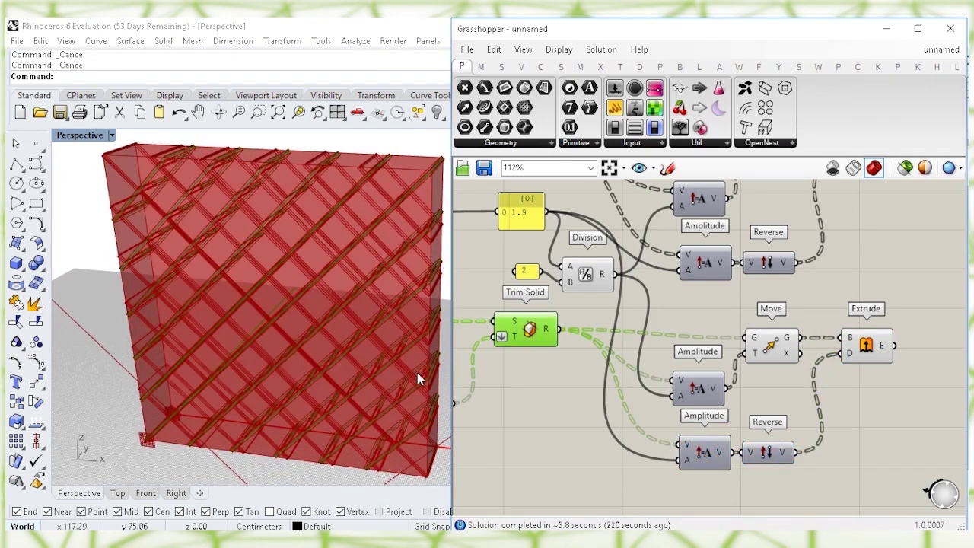
Step: Add a Custom Preview component below the lower Trim Solid and connect that Trim Solid's result to its G input
right_click_drag(537, 450, 560, 408)
double_click(559, 409)
type("custom ptr")
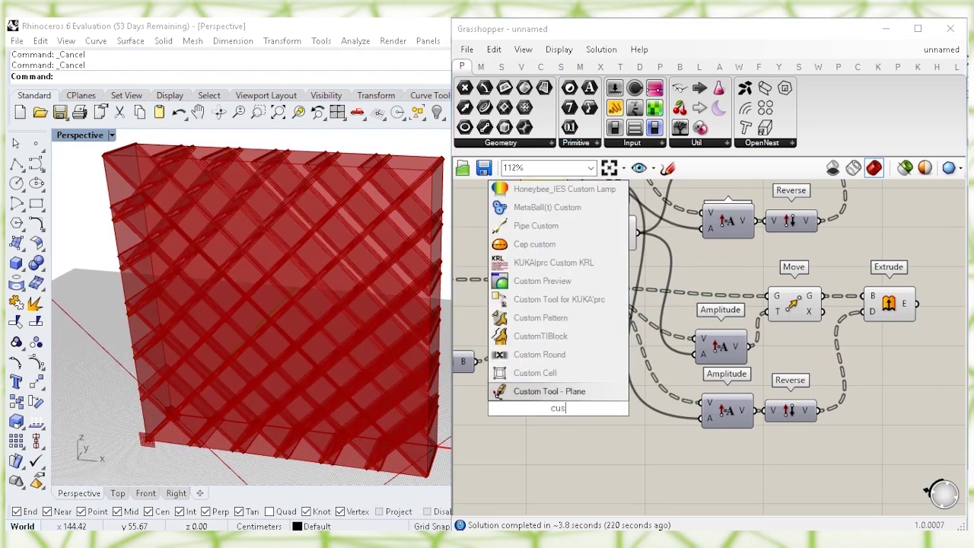
key("BackSpace")
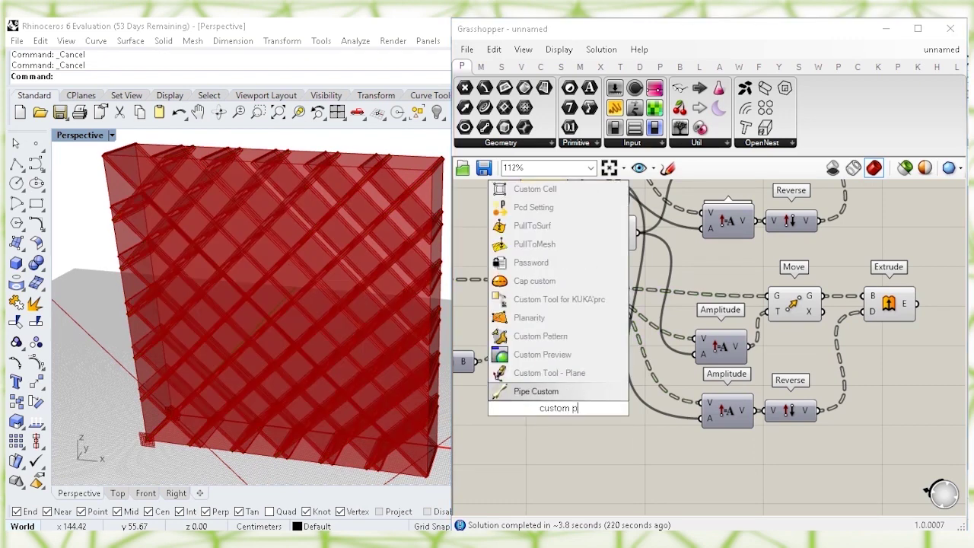
type("re")
left_click(567, 392)
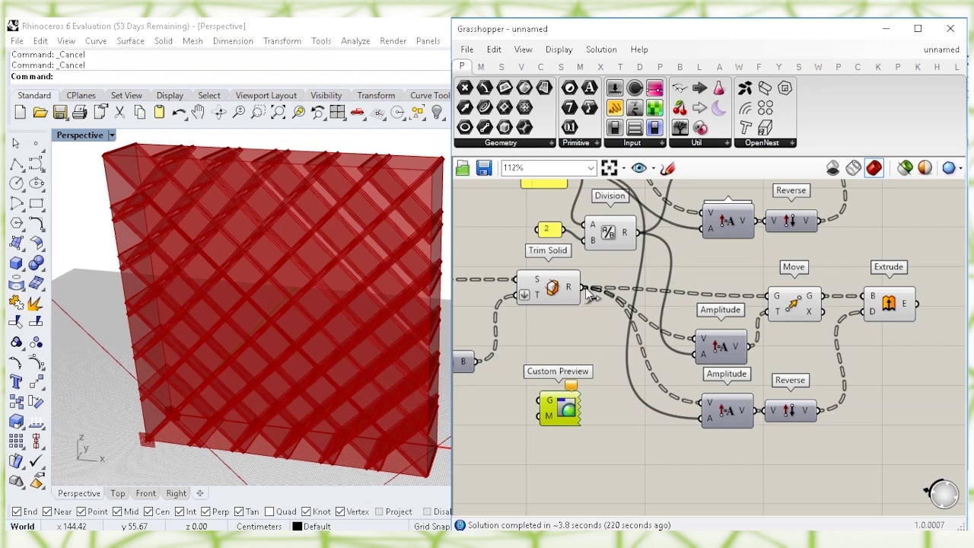
left_click_drag(582, 287, 593, 413)
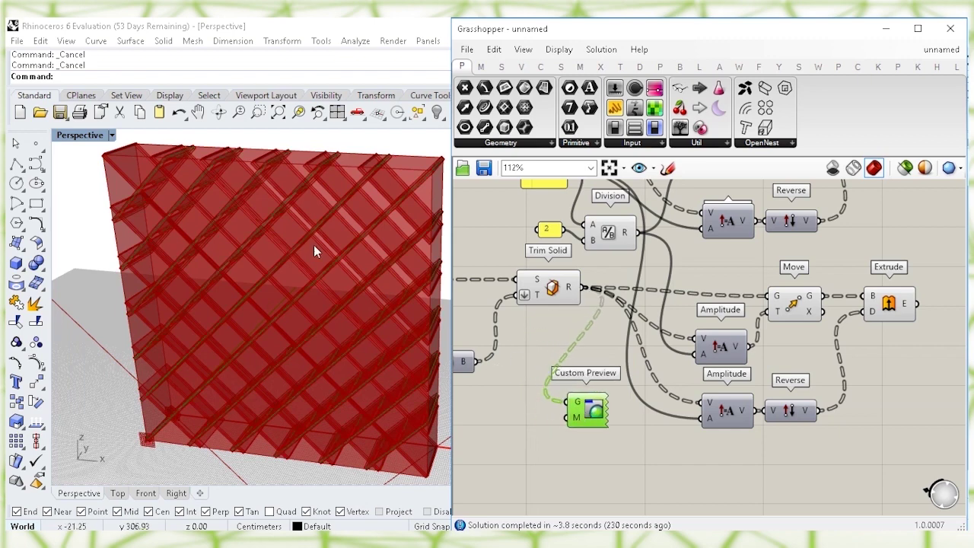
Step: Inspect the lower Trim Solid's surfaces in the viewport, then disconnect that Trim Solid from Custom Preview's G input
right_click_drag(167, 226, 445, 338)
left_click(554, 294)
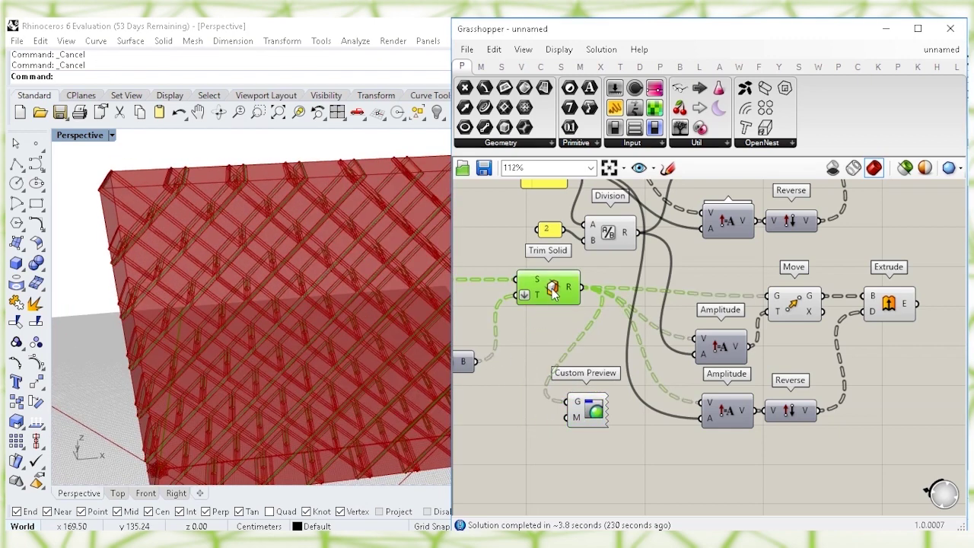
right_click(553, 288)
left_click(652, 310)
right_click_drag(322, 289, 319, 323)
left_click_drag(568, 402, 582, 288, "ctrl")
Step: Place Custom Preview above the upper Trim Solid and connect that Trim Solid's result to its G input
right_click_drag(582, 411, 583, 448)
left_click_drag(582, 448, 598, 246)
right_click_drag(598, 310, 608, 456)
left_click_drag(600, 395, 619, 258)
left_click(576, 297)
left_click_drag(587, 290, 615, 251)
left_click_drag(631, 263, 637, 250)
left_click(563, 264)
left_click(558, 293)
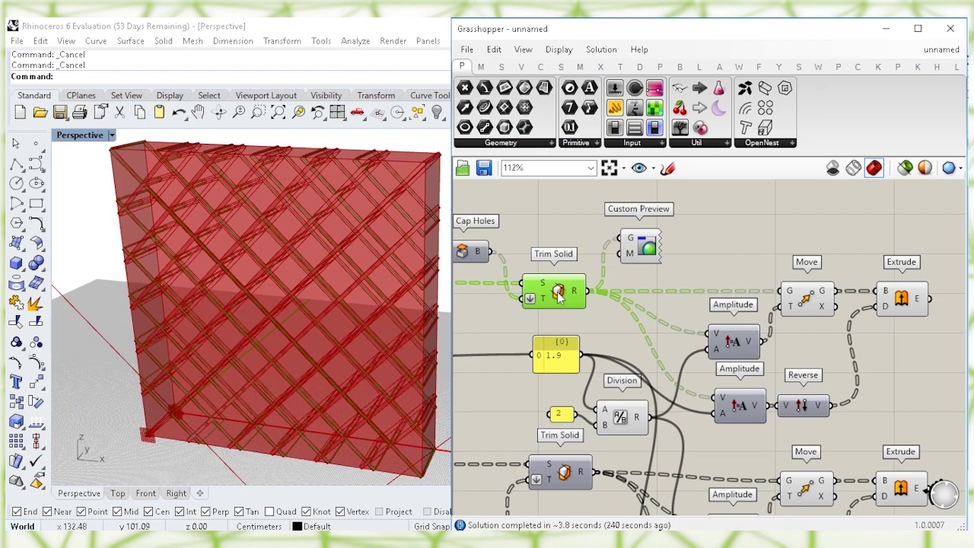
Step: Turn off the preview of the upper Trim Solid and delete the Custom Preview component
right_click(558, 293)
left_click(586, 315)
scroll(348, 337, "up", 5)
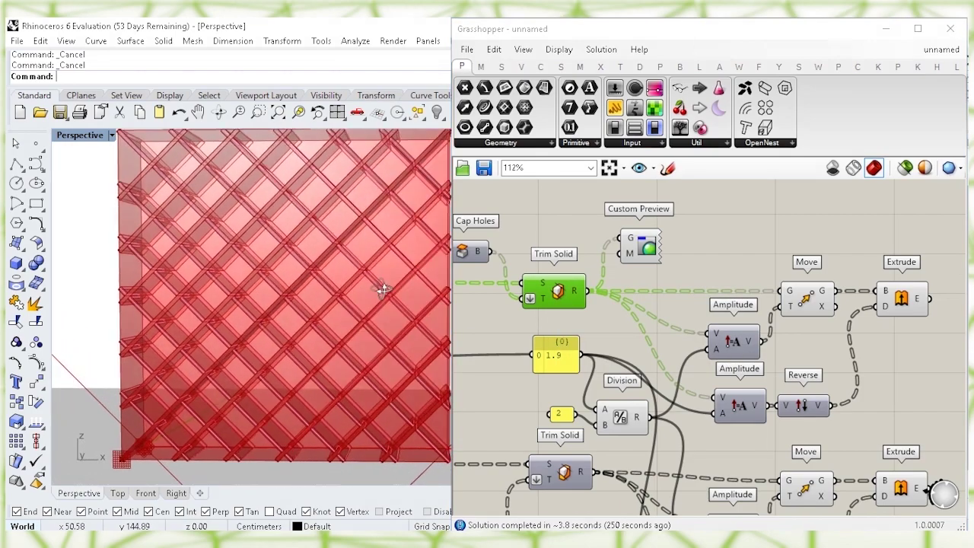
mouse_move(360, 336)
right_mouse_down()
mouse_move(196, 322)
mouse_move(211, 285)
mouse_move(271, 258)
mouse_move(342, 263)
mouse_move(211, 300)
mouse_move(265, 268)
mouse_move(281, 320)
mouse_move(369, 325)
right_mouse_up()
scroll(342, 263, "down", 5)
left_click(645, 244)
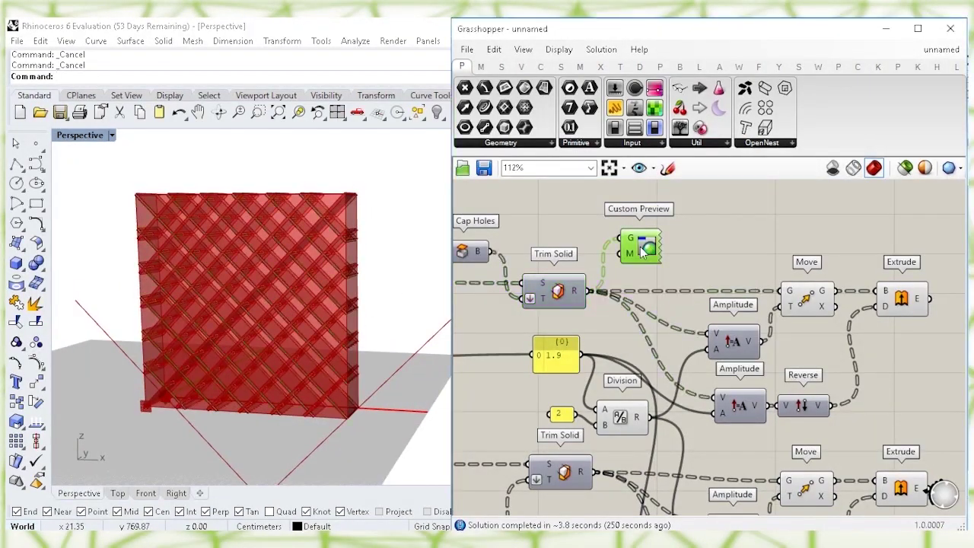
left_click(494, 51)
left_click(520, 198)
Step: Bake the upper Extrude onto the Default layer as a group
right_click_drag(690, 223, 594, 200)
right_click_drag(842, 337, 819, 309)
scroll(818, 309, "down", 1)
left_click(789, 262)
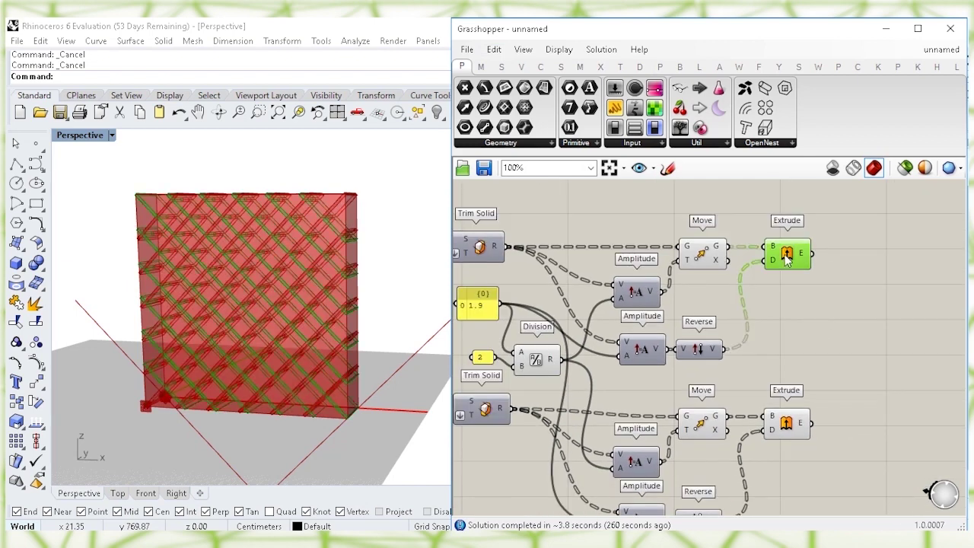
right_click(788, 262)
left_click(828, 312)
left_click(817, 207)
left_click(791, 394)
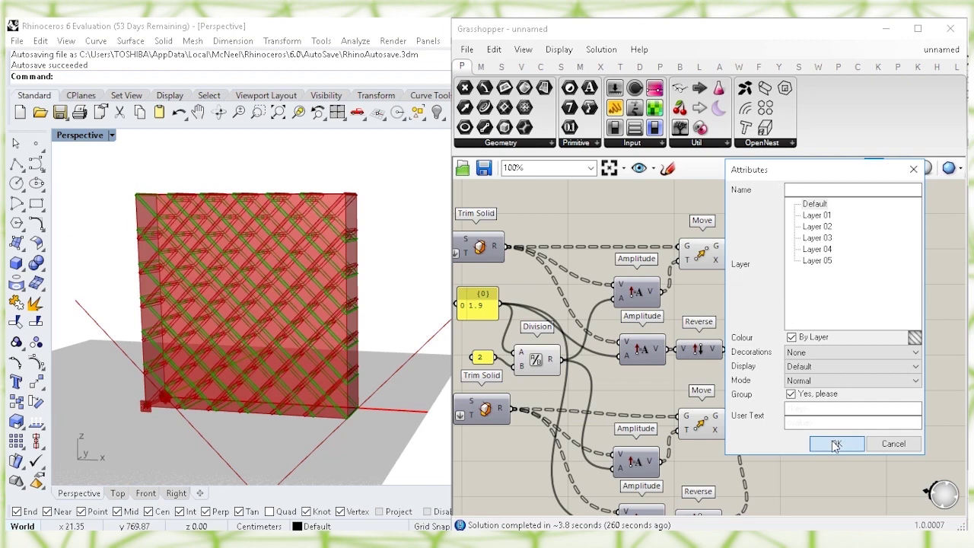
left_click(836, 444)
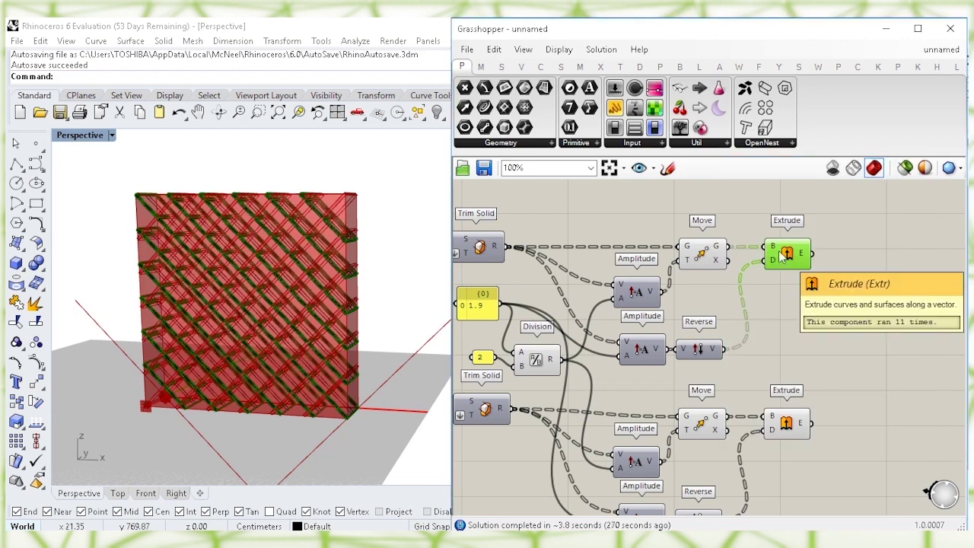
left_click_drag(395, 274, 349, 244)
left_click(355, 179)
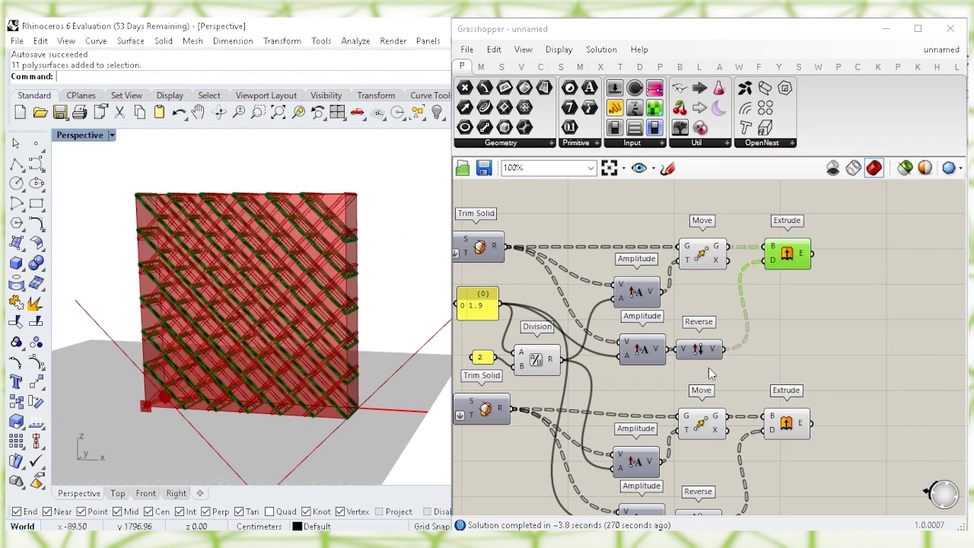
Step: Bake the lower Extrude onto Layer 01 as a group
left_click(796, 430)
right_click(790, 425)
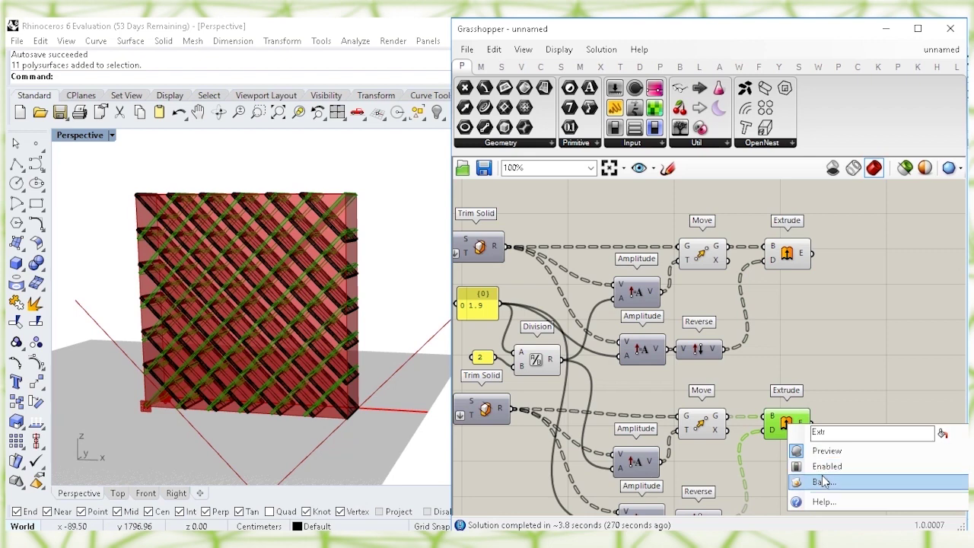
left_click(823, 482)
left_click(816, 288)
left_click(790, 467)
key("Return")
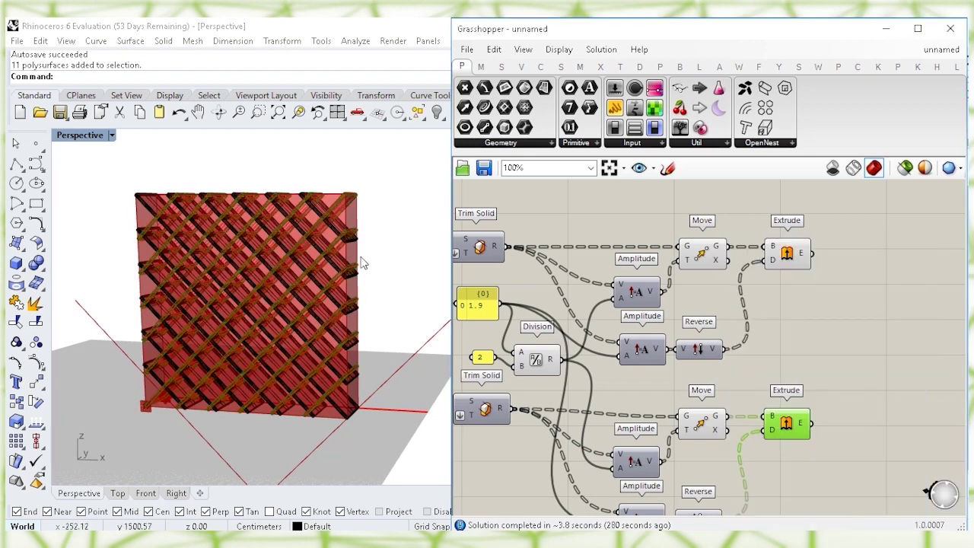
Step: Select both baked groups and move them away from the Grasshopper preview along the negative X direction
scroll(363, 262, "down", 3)
right_click_drag(375, 308, 385, 357)
left_click_drag(388, 403, 151, 183)
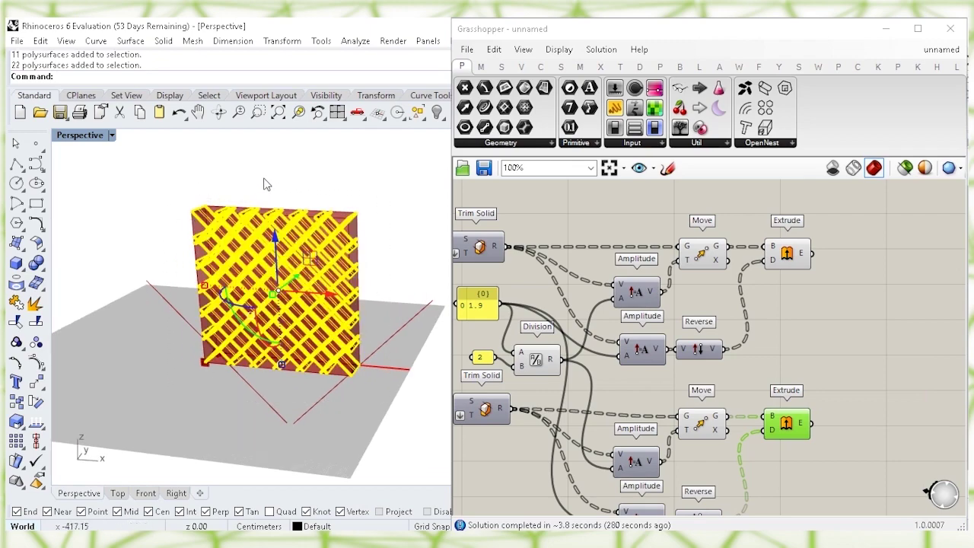
right_click_drag(264, 179, 323, 217, "shift")
left_click_drag(385, 332, 197, 302)
left_click(215, 209)
Step: Set the Perspective viewport to Shaded display and inspect the baked intersecting lattice
right_click_drag(207, 231, 295, 251)
right_click_drag(175, 305, 145, 293, "shift")
scroll(327, 341, "down", 4)
right_click_drag(326, 341, 258, 299)
right_click_drag(334, 313, 277, 348, "shift")
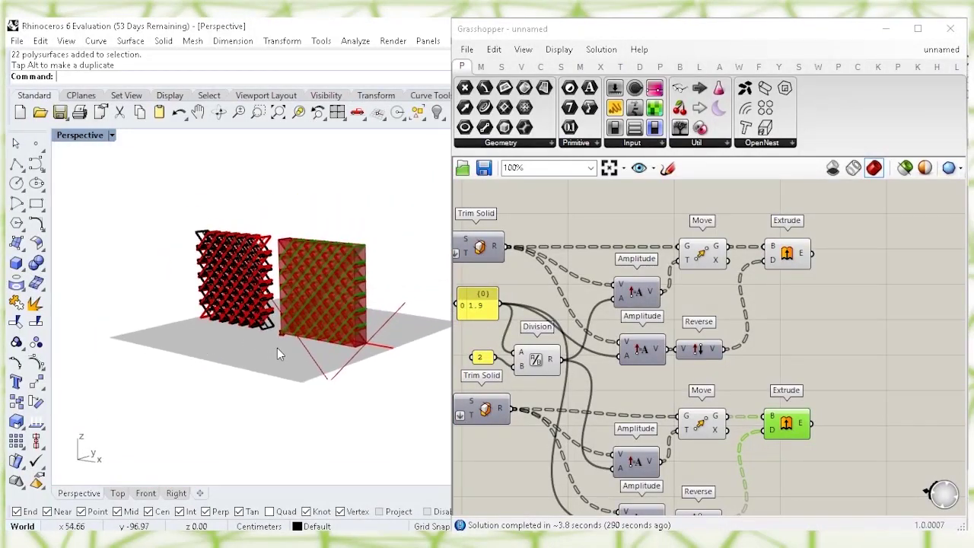
scroll(266, 354, "up", 5)
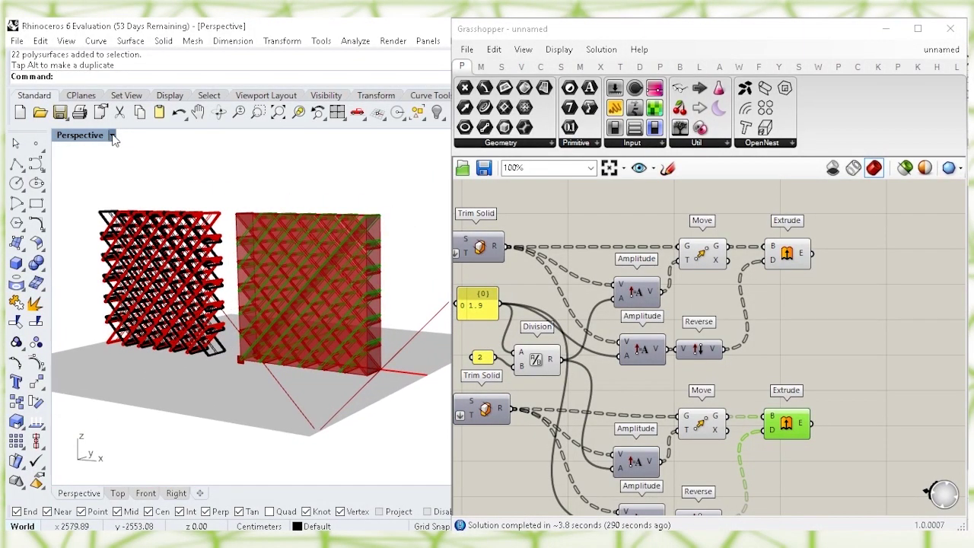
left_click(111, 135)
left_click(152, 97)
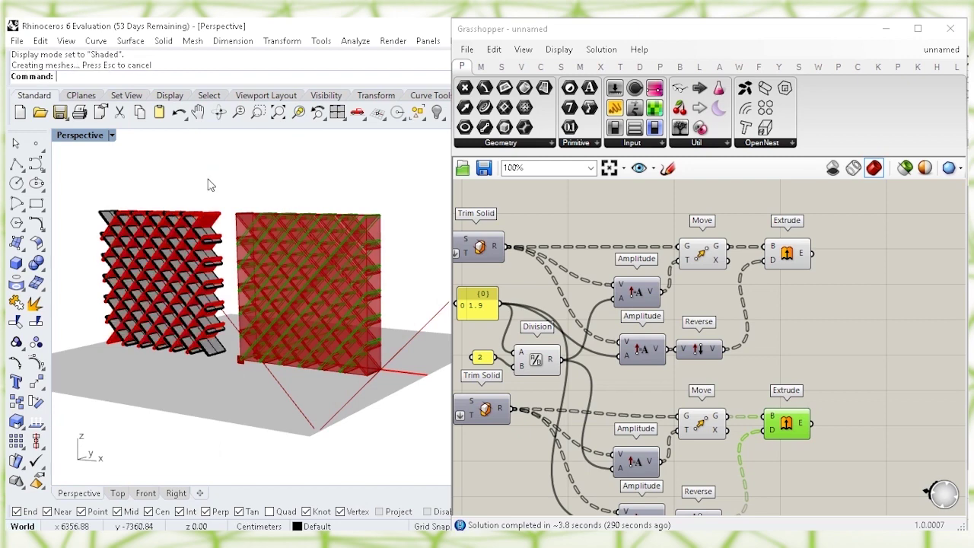
scroll(195, 356, "up", 3)
left_click(221, 346)
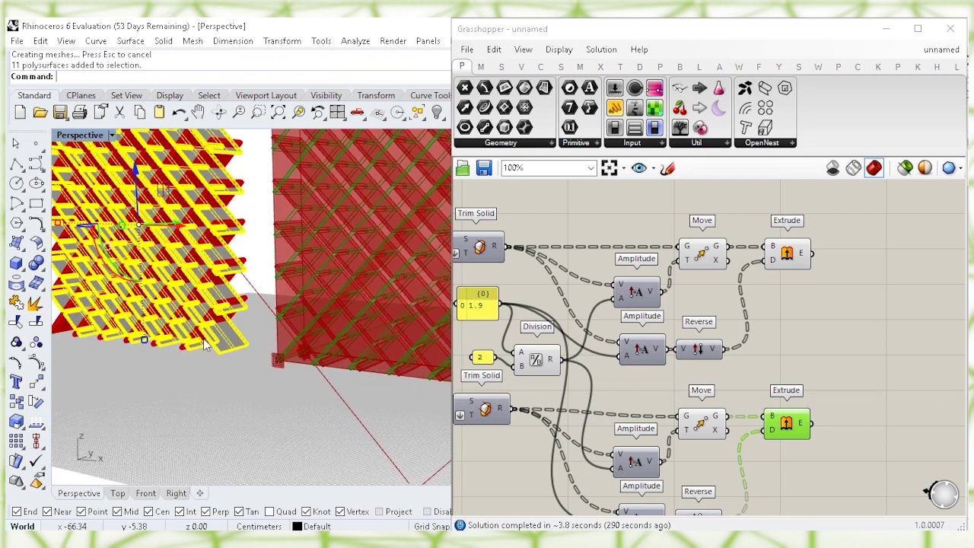
scroll(212, 348, "down", 1)
right_click_drag(168, 360, 179, 396)
left_click(179, 396)
scroll(178, 403, "down", 3)
Step: Disconnect the Boundary Surfaces output from the Surface parameter at the start of the definition
left_click(793, 326)
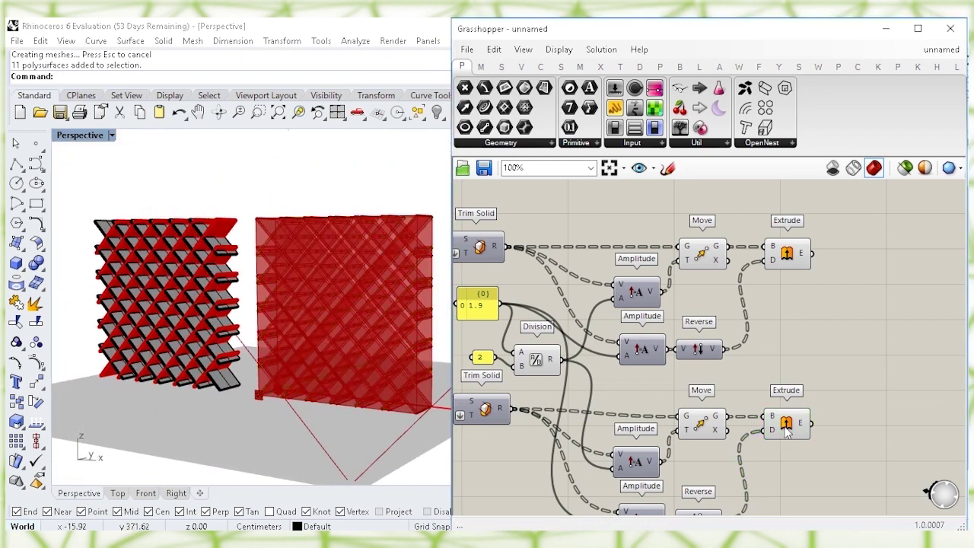
scroll(833, 303, "down", 3)
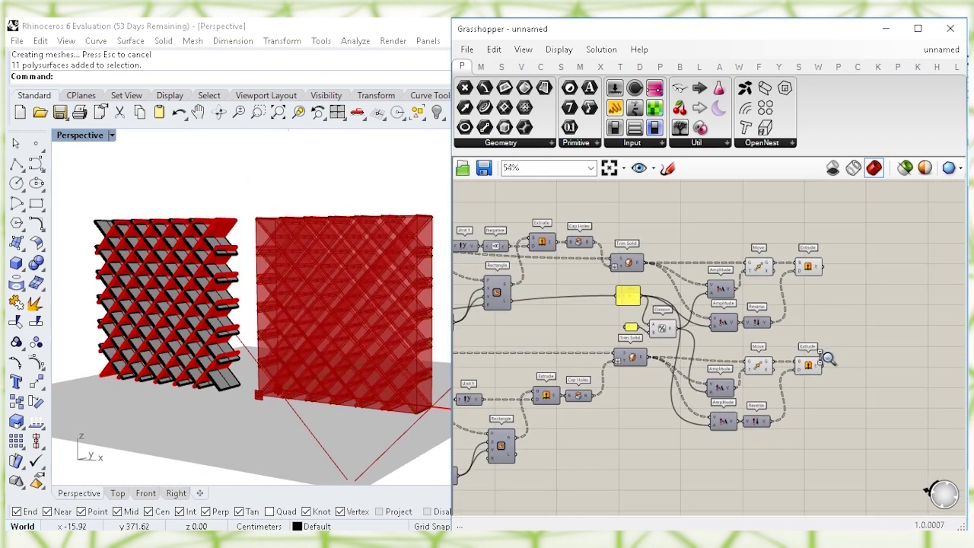
right_click_drag(535, 391, 768, 341)
mouse_move(531, 427)
right_mouse_down()
mouse_move(629, 385)
mouse_move(798, 452)
right_mouse_up()
mouse_move(533, 376)
right_mouse_down()
mouse_move(729, 403)
mouse_move(726, 391)
mouse_move(781, 396)
right_mouse_up()
scroll(618, 350, "up", 3)
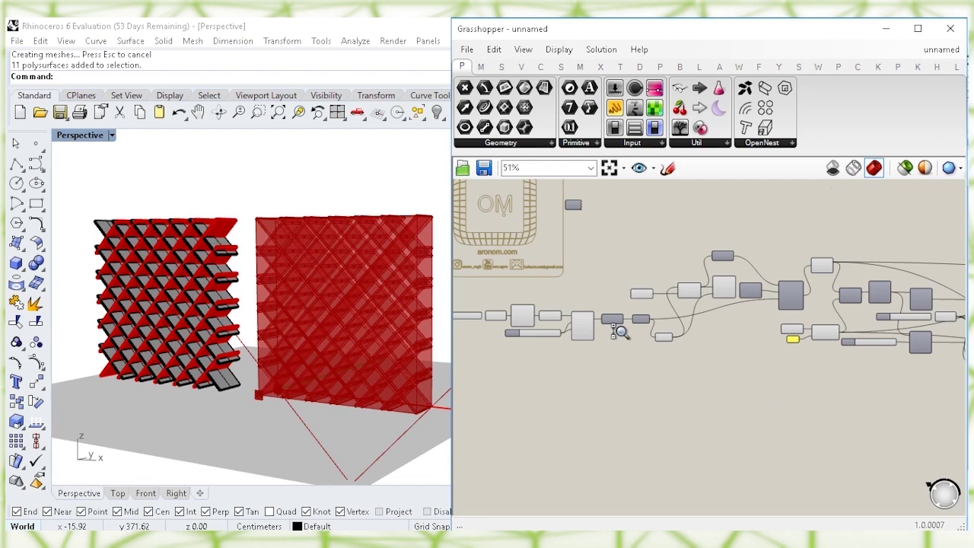
left_click(661, 269)
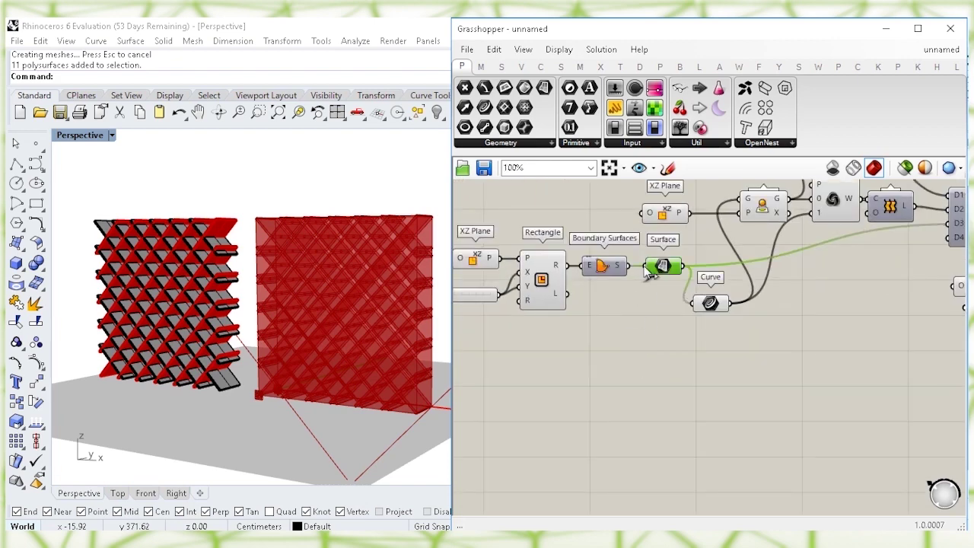
left_click(644, 289)
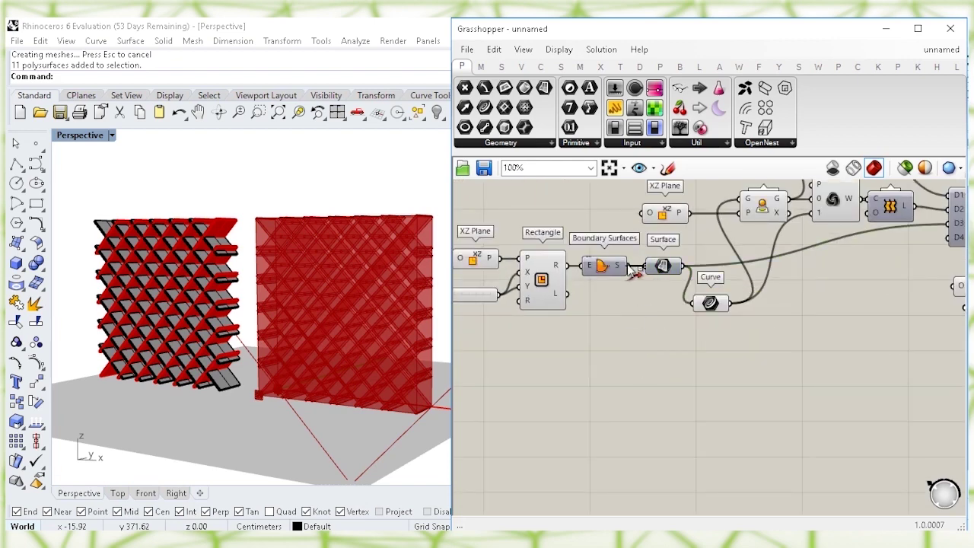
left_click_drag(645, 267, 628, 266, "ctrl")
Step: Bake the Boundary Surfaces result onto the Default layer
right_click(602, 268)
left_click(640, 338)
left_click(636, 234)
left_click(650, 472)
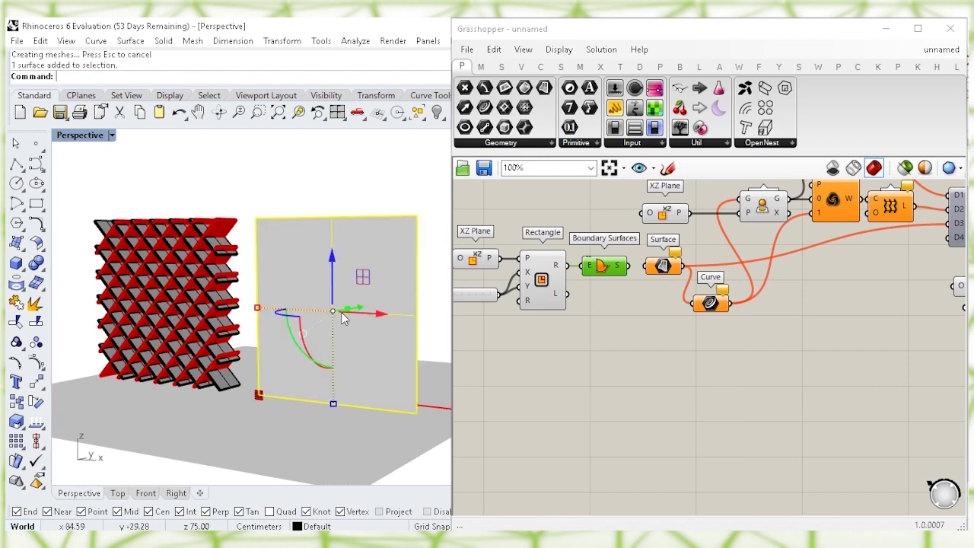
Step: Rebuild the baked surface with a point count of 6 and degree 3 in both U and V, deleting the input
type("Rebuild")
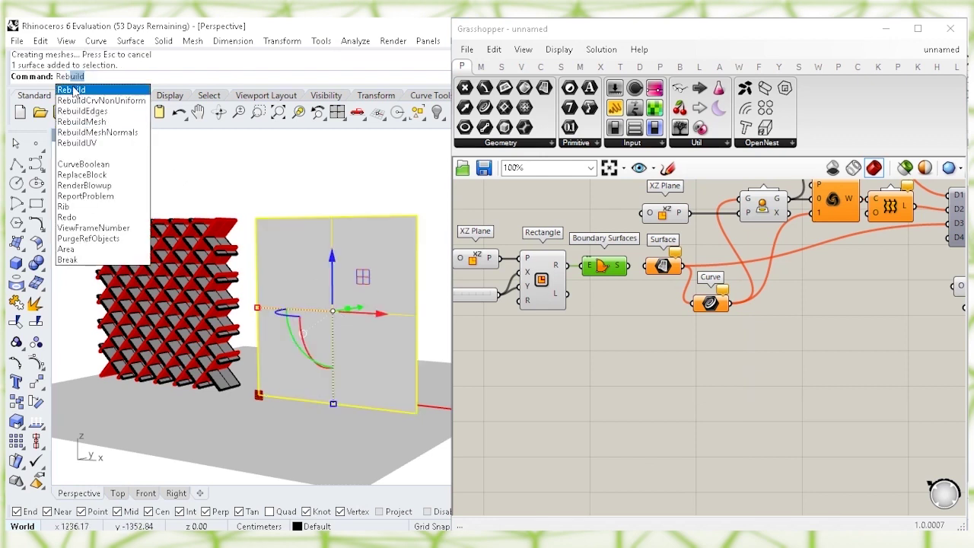
key("Return")
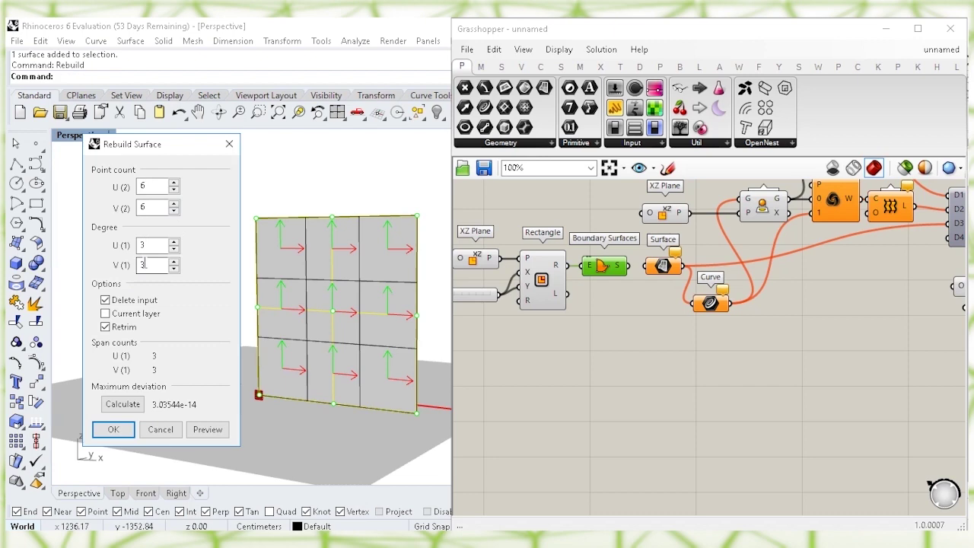
left_click(112, 430)
Step: Turn on the rebuilt surface's control points with PointsOn
right_click_drag(302, 443, 341, 374, "shift")
left_click(340, 376)
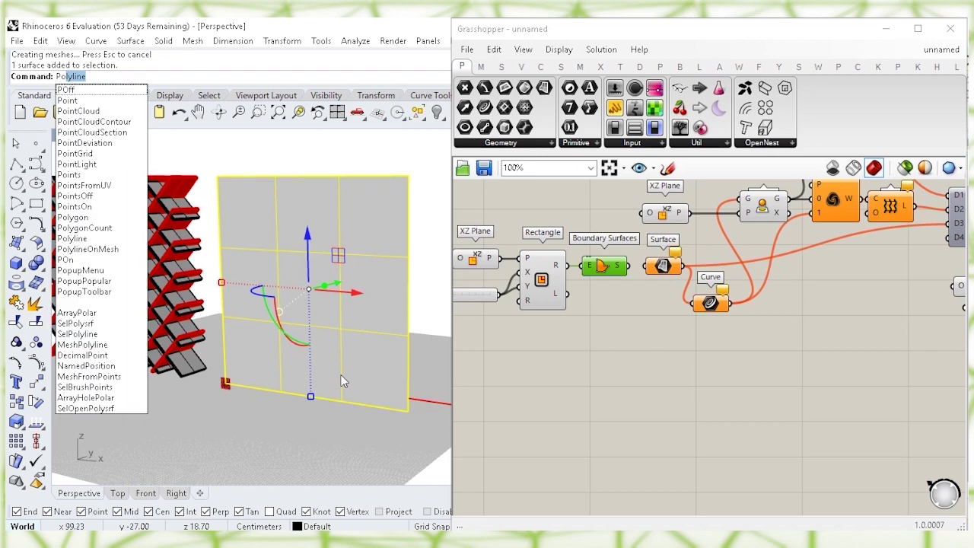
type("i")
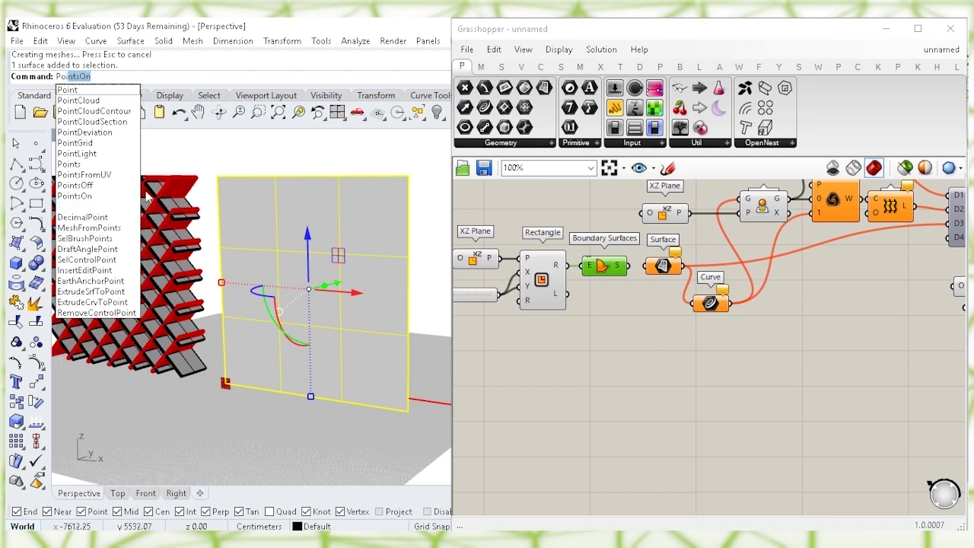
left_click(75, 195)
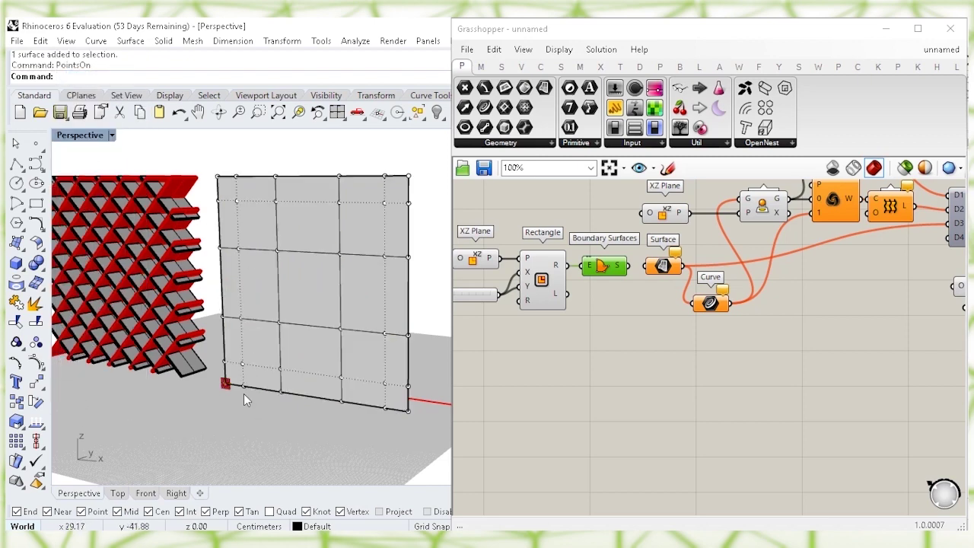
Step: Move the four inner bottom-edge control points and the two middle points in each of the two rows above by -18 along Y
left_click(243, 386)
scroll(268, 411, "up", 5)
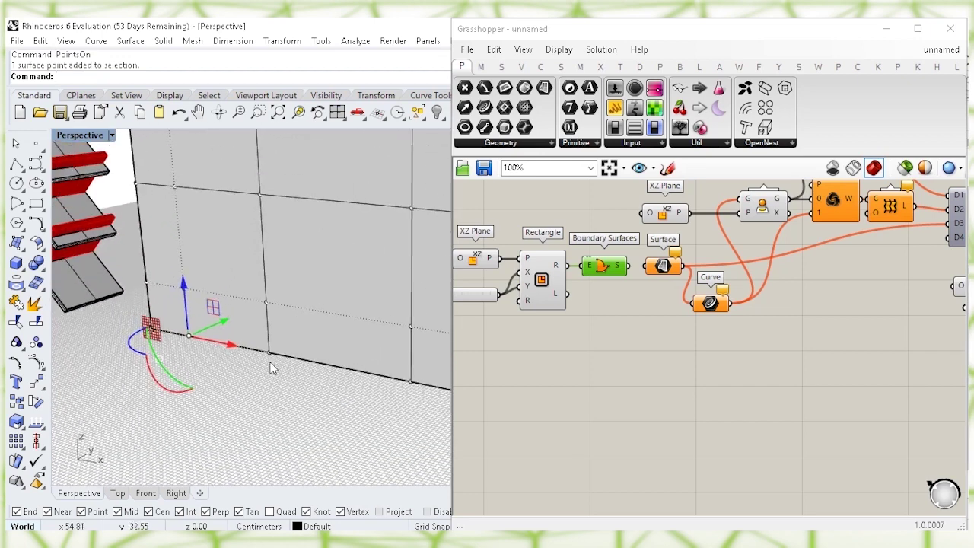
scroll(270, 370, "down", 5)
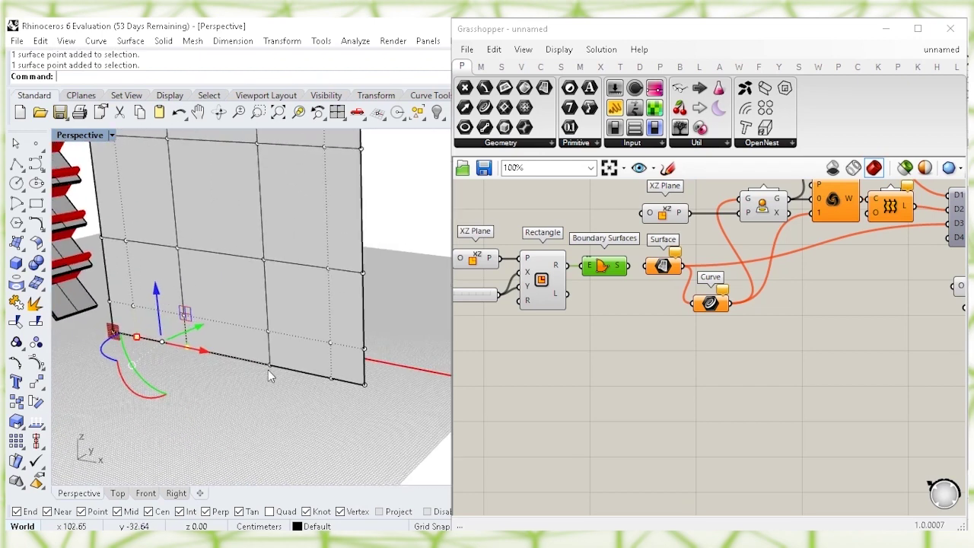
left_click(252, 333)
left_click(319, 371)
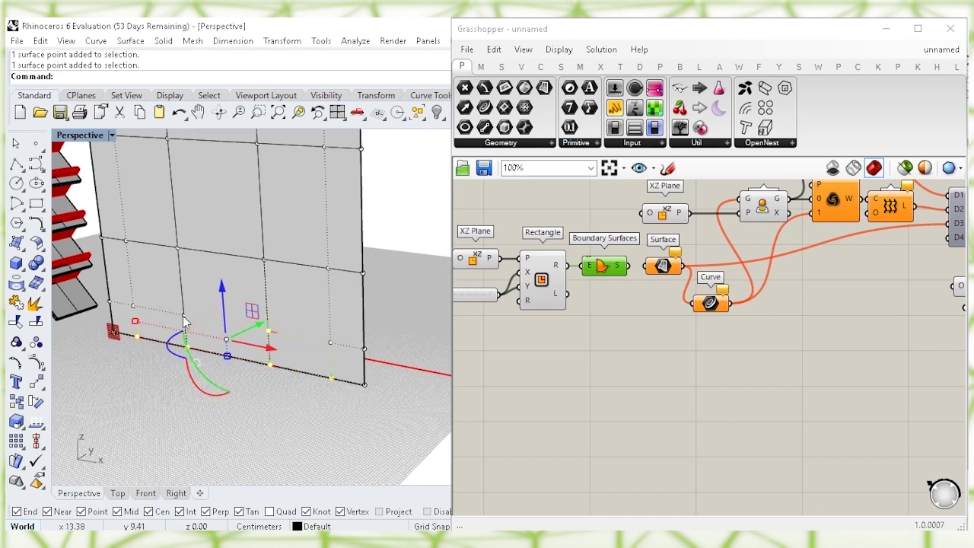
left_click(176, 250, "shift")
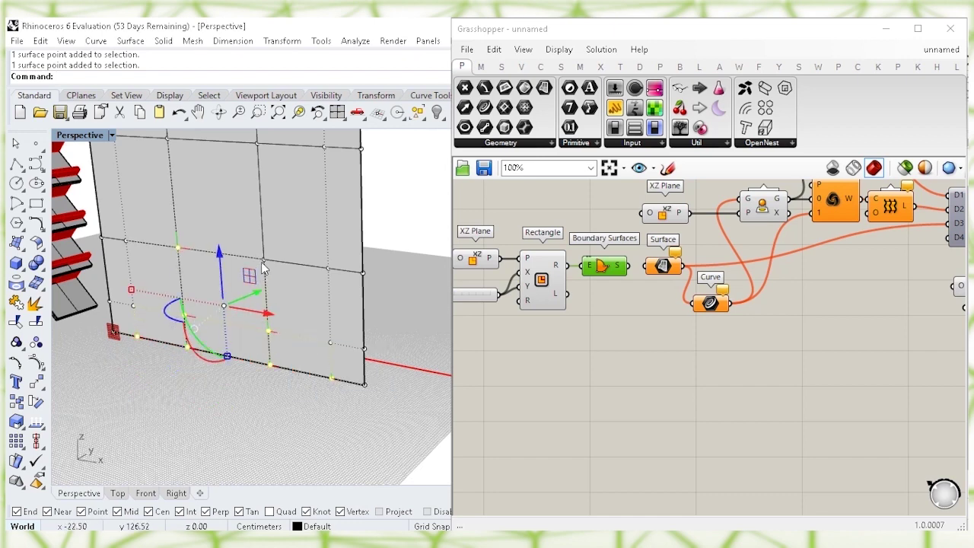
right_click_drag(293, 322, 306, 289)
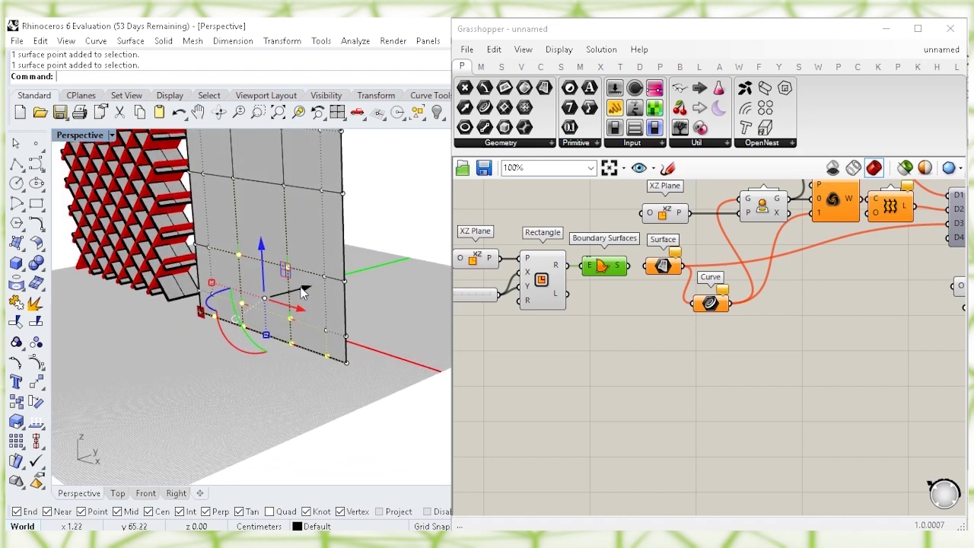
left_click(306, 287)
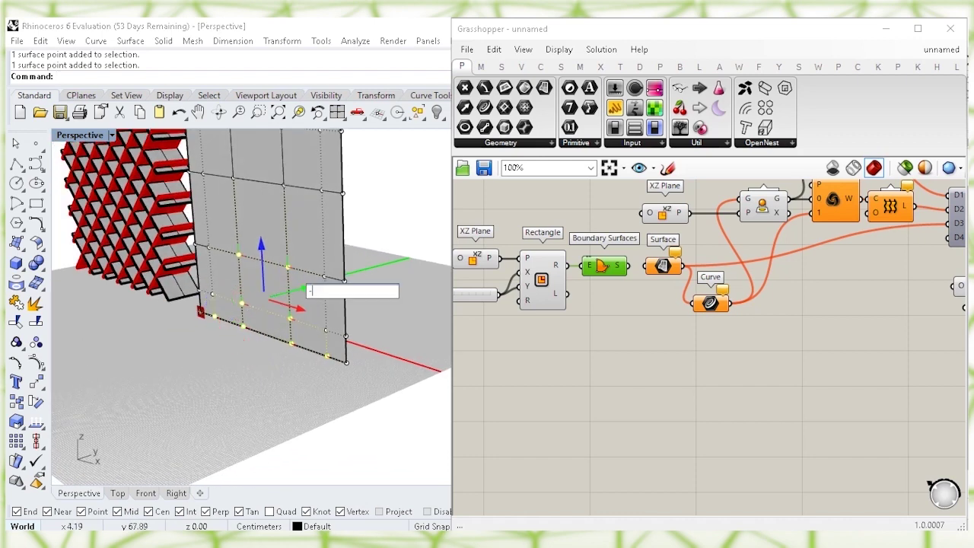
type("-18")
key("Return")
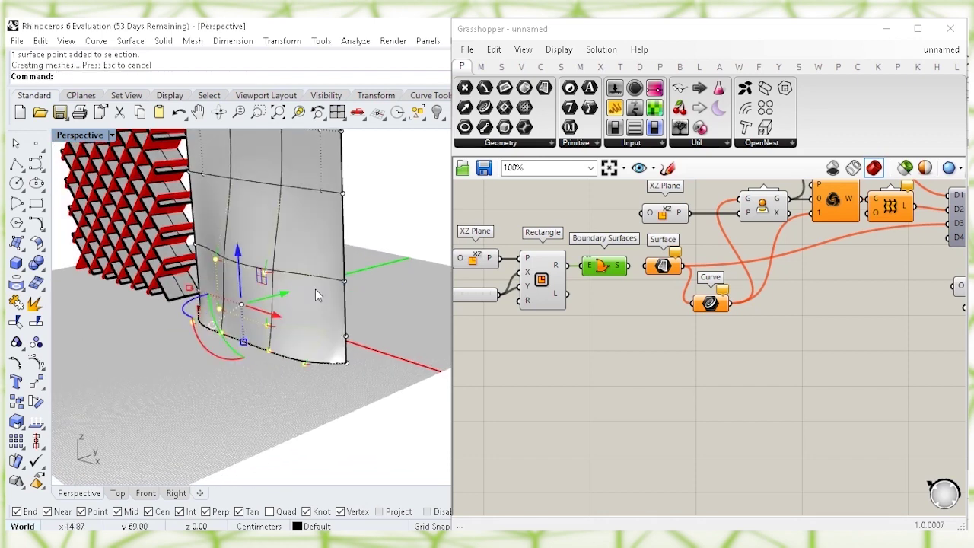
Step: Move the two middle control points in the row just above the surface's bottom edge by -9 along Y
left_click(204, 385)
right_click_drag(204, 385, 226, 378)
left_click(227, 377)
left_click(276, 394, "shift")
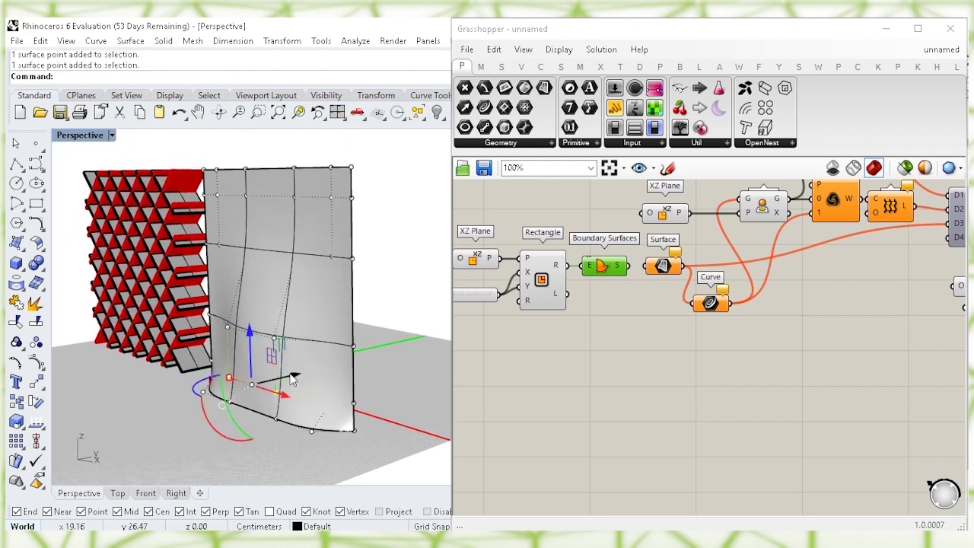
left_click(291, 377)
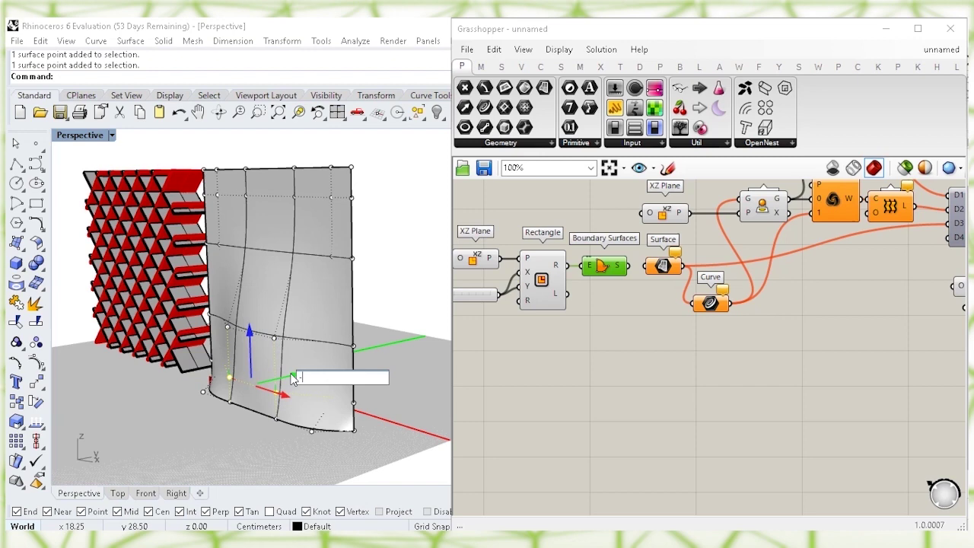
type("-9")
key("Return")
left_click(402, 318)
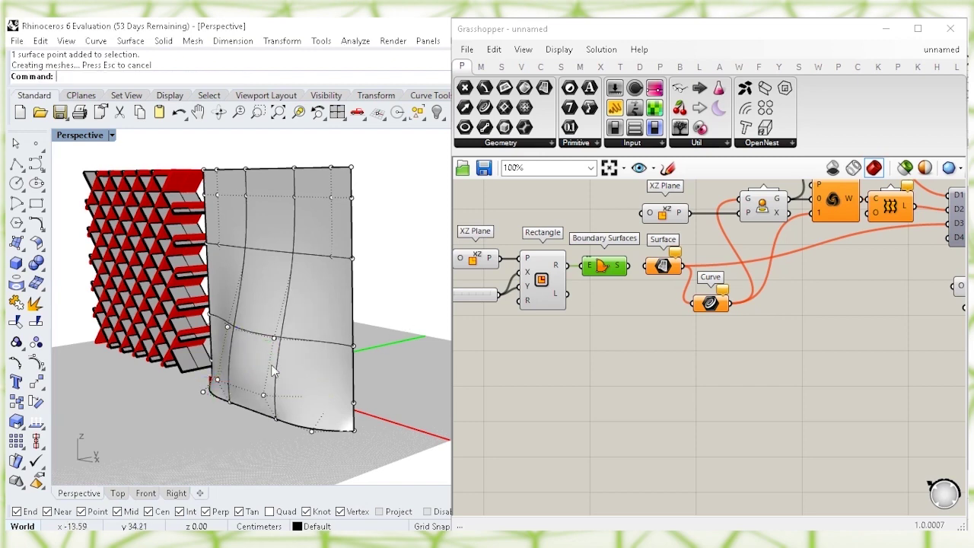
right_click_drag(266, 351, 347, 376)
left_click(286, 373)
left_click(233, 443)
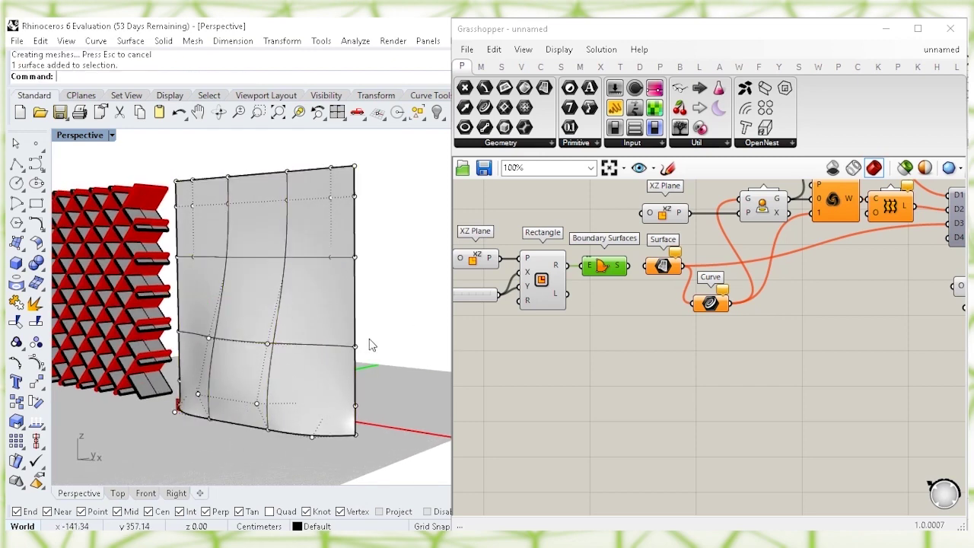
Step: Turn the reshaped surface's control points off and back on
key("Escape")
left_click(310, 315)
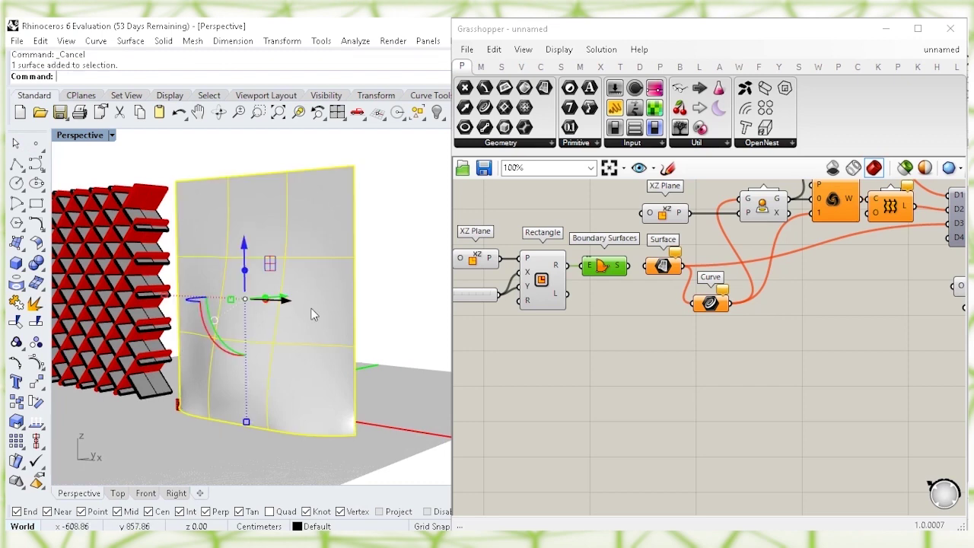
left_click(378, 329)
left_click(352, 342)
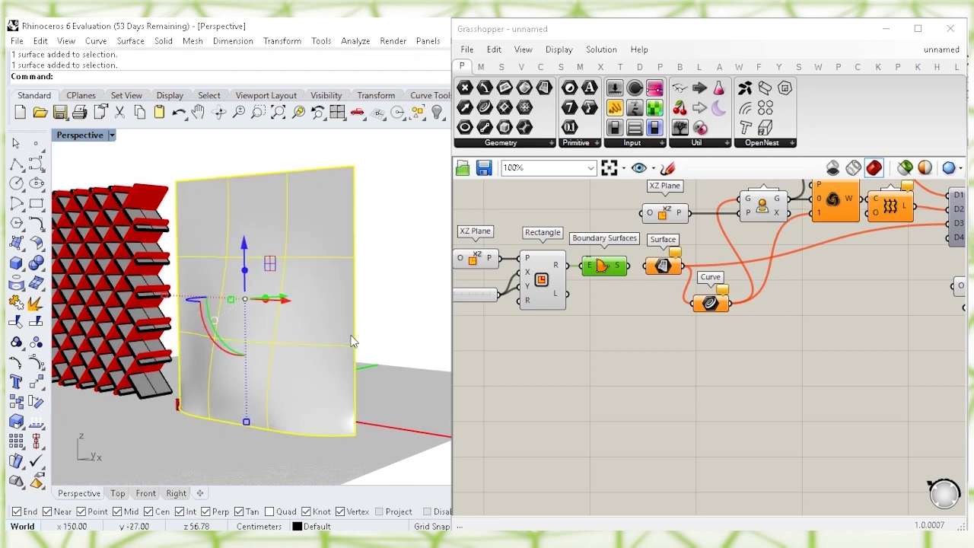
key("Return")
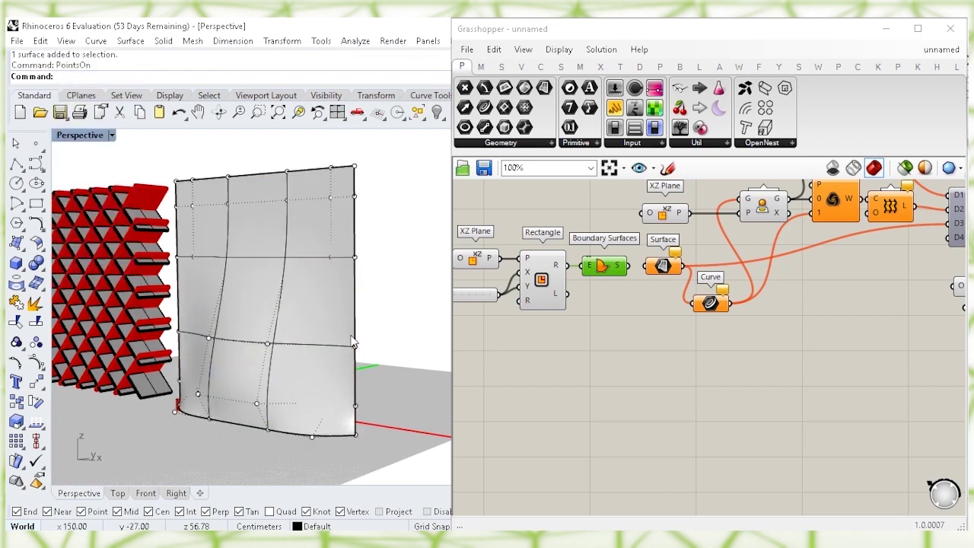
left_click(355, 346)
Step: Reference the reshaped Rhino surface as the single input of the Surface parameter that feeds the lattice definition
left_click(597, 368)
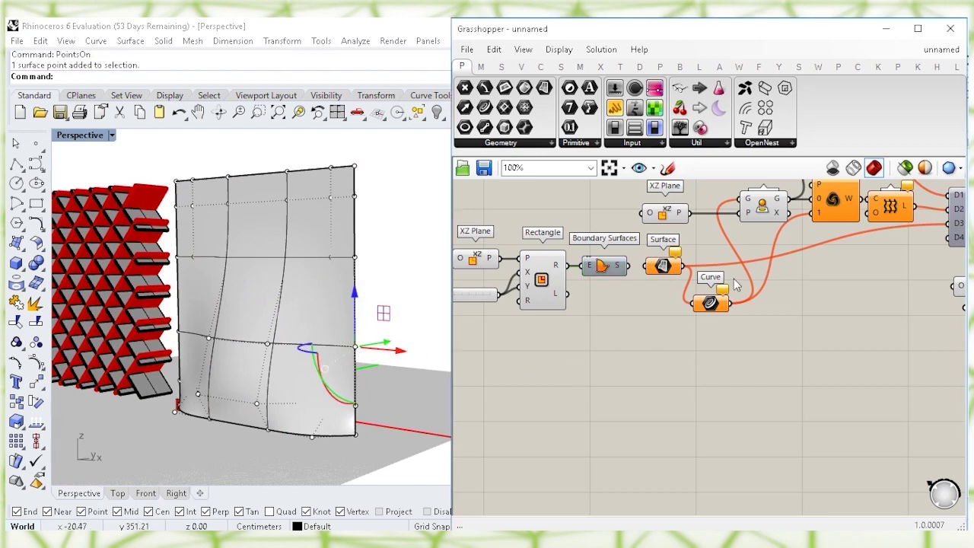
scroll(721, 288, "down", 3)
right_click(694, 274)
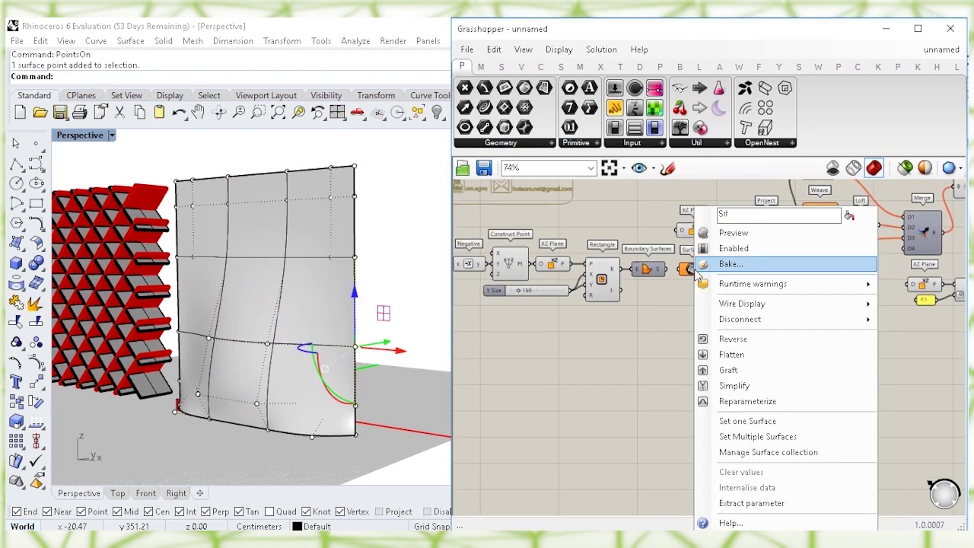
left_click(749, 422)
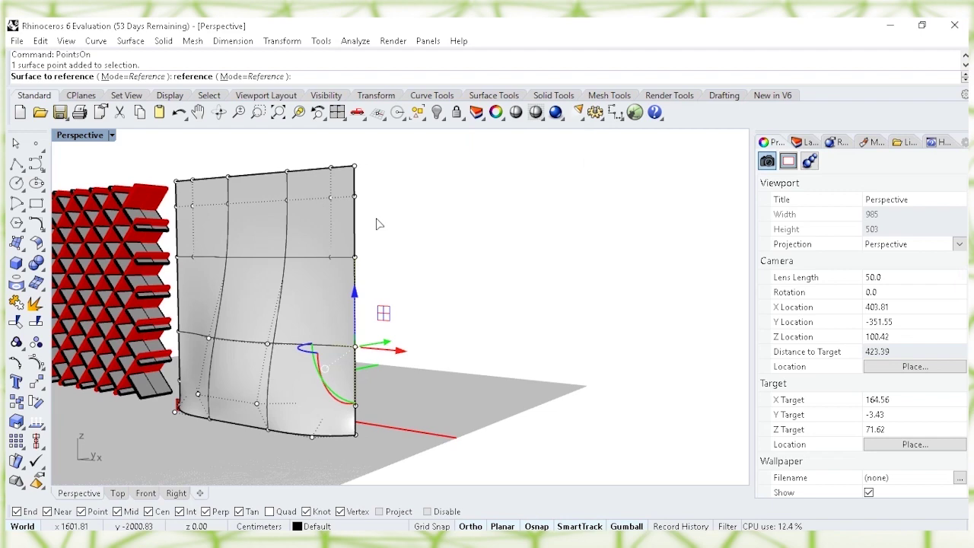
left_click(256, 276)
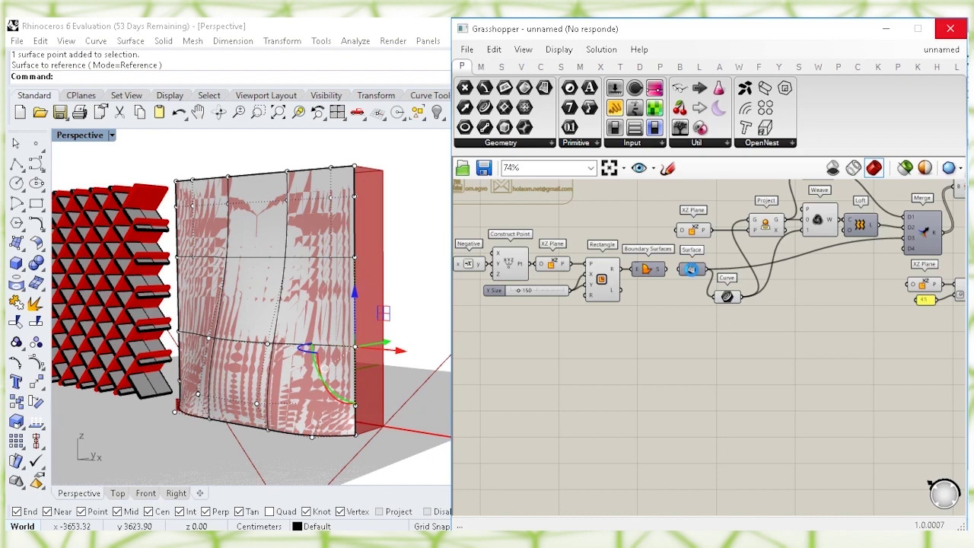
Step: Hide the reshaped base surface in Rhino so that only the lattice preview shows in its place
left_click(309, 303)
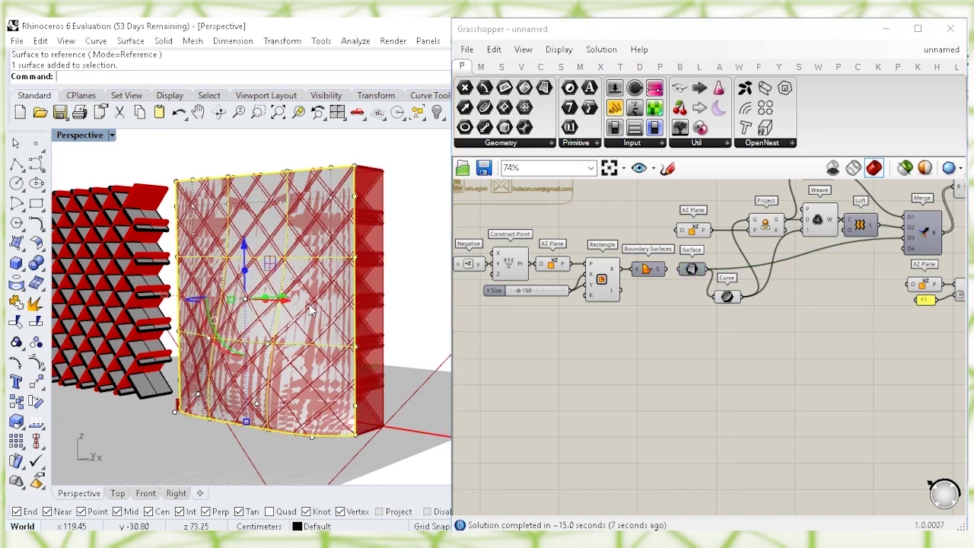
left_click(627, 341)
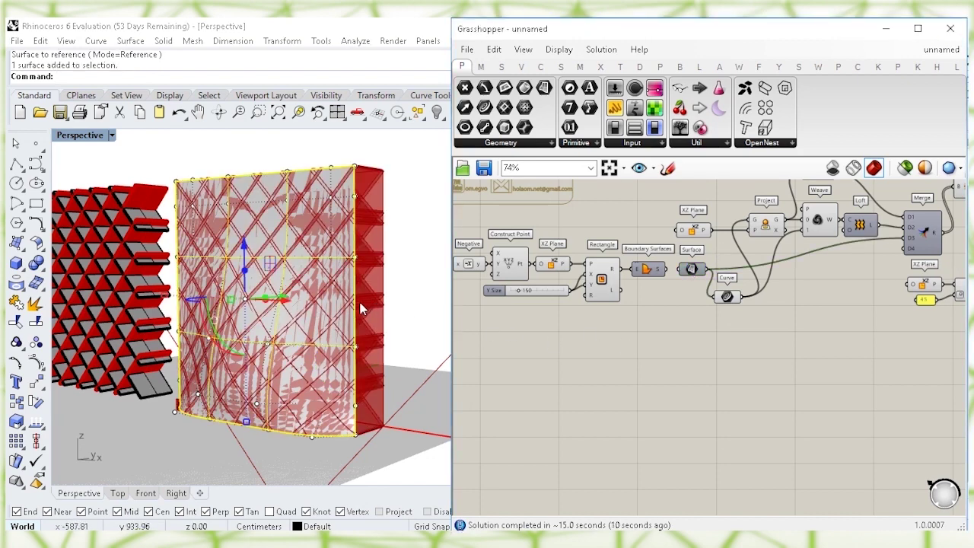
left_click(69, 76)
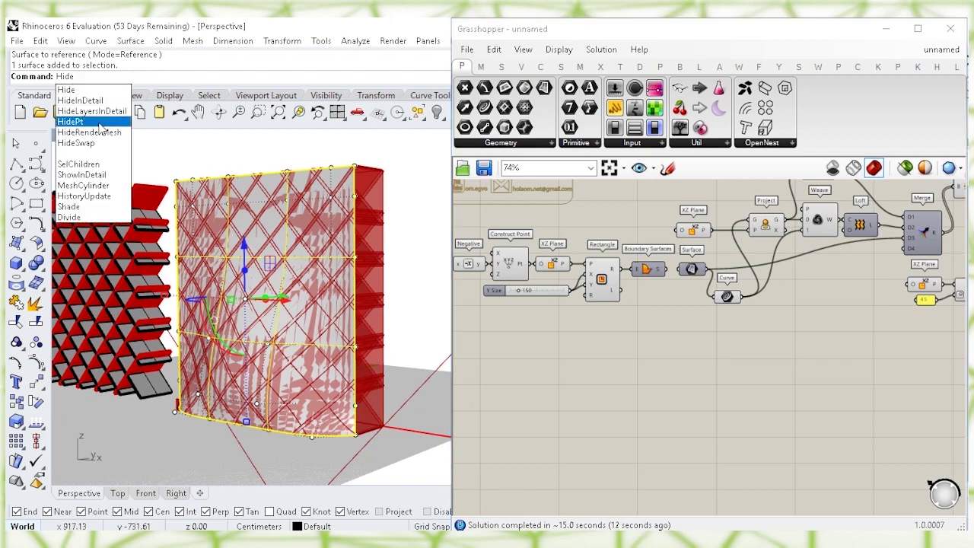
left_click(67, 90)
scroll(251, 287, "up", 6)
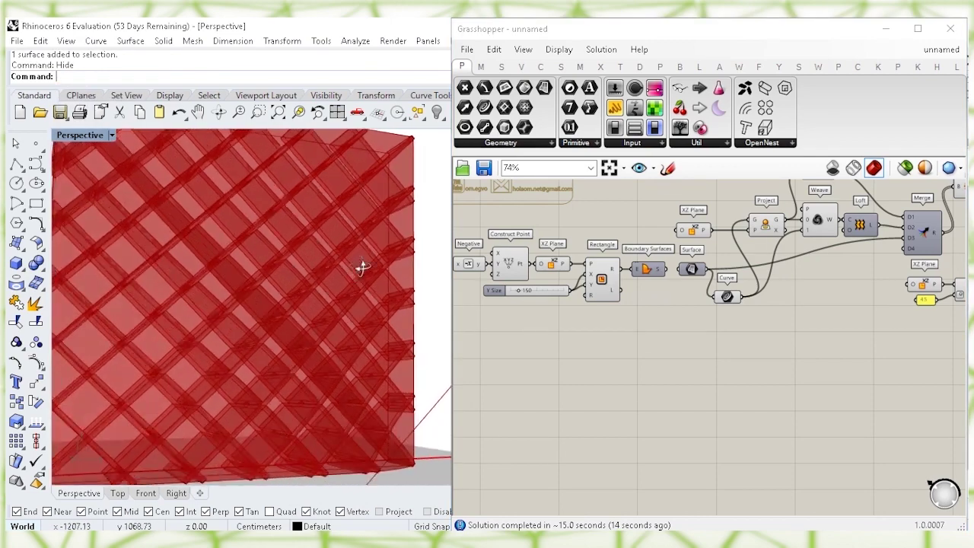
scroll(391, 269, "down", 3)
right_click_drag(369, 282, 297, 354)
Step: Turn off the preview of the upper final Extrude component and bake its strips to the Default layer
left_click(647, 315)
mouse_move(812, 296)
right_mouse_down()
mouse_move(759, 327)
mouse_move(764, 391)
mouse_move(605, 392)
right_mouse_up()
mouse_move(848, 428)
right_mouse_down()
mouse_move(720, 402)
mouse_move(647, 423)
right_mouse_up()
right_click_drag(899, 283, 680, 359)
right_click_drag(831, 321, 709, 297)
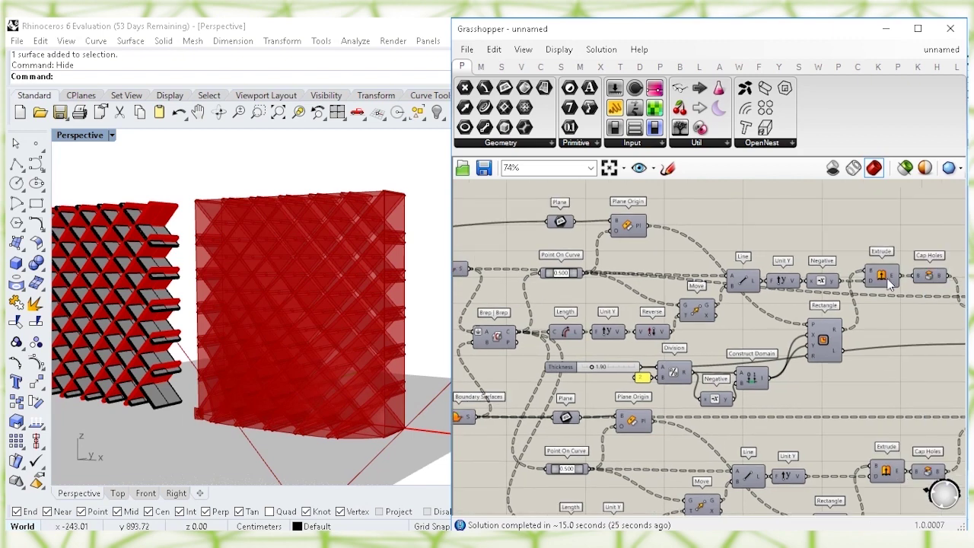
scroll(877, 292, "down", 1)
right_click_drag(915, 329, 661, 336)
left_click(902, 312)
right_click(901, 312)
left_click(865, 333)
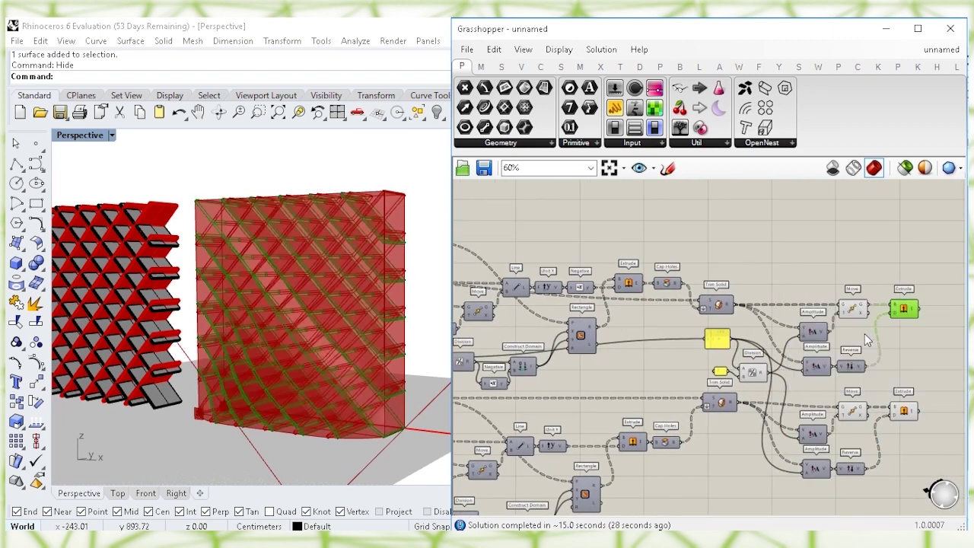
right_click(901, 316)
left_click(825, 367)
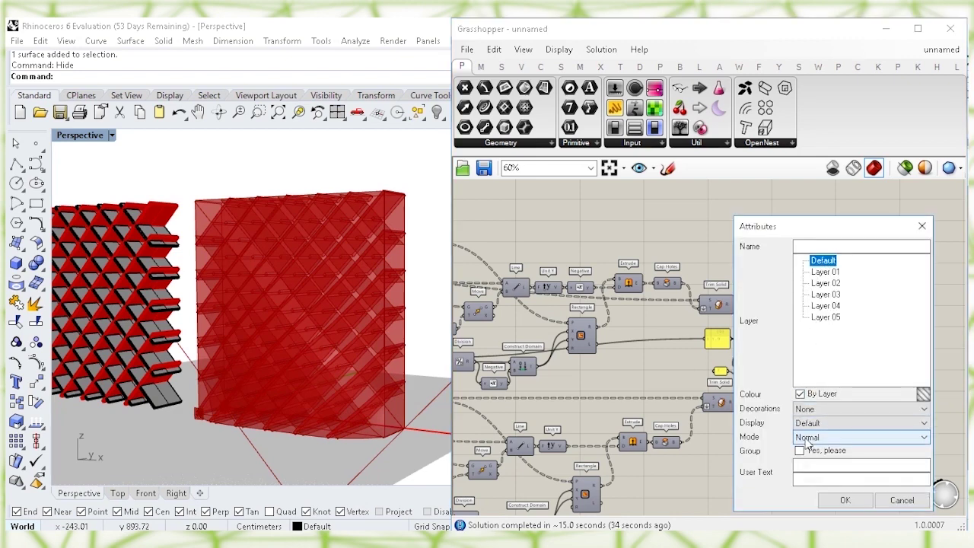
left_click(845, 500)
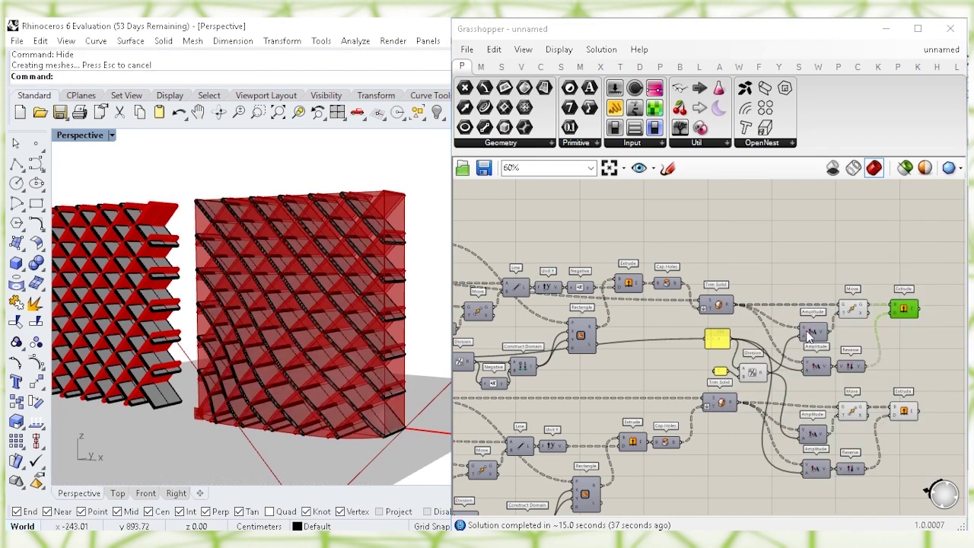
Step: Turn off the preview of the lower final Extrude component and bake its strips as a group on Layer 01
left_click(901, 411)
right_click(902, 411)
left_click(890, 435)
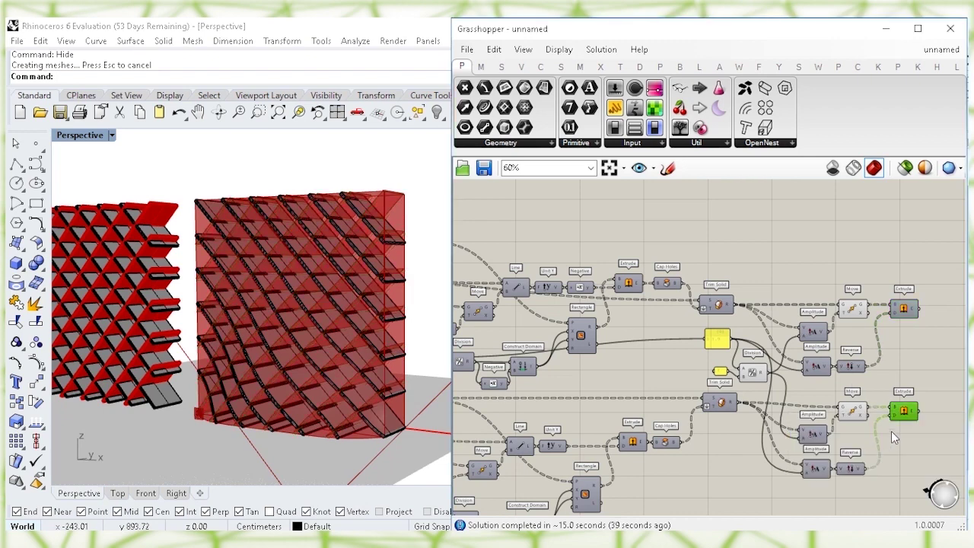
right_click_drag(890, 433, 856, 357)
right_click(857, 350)
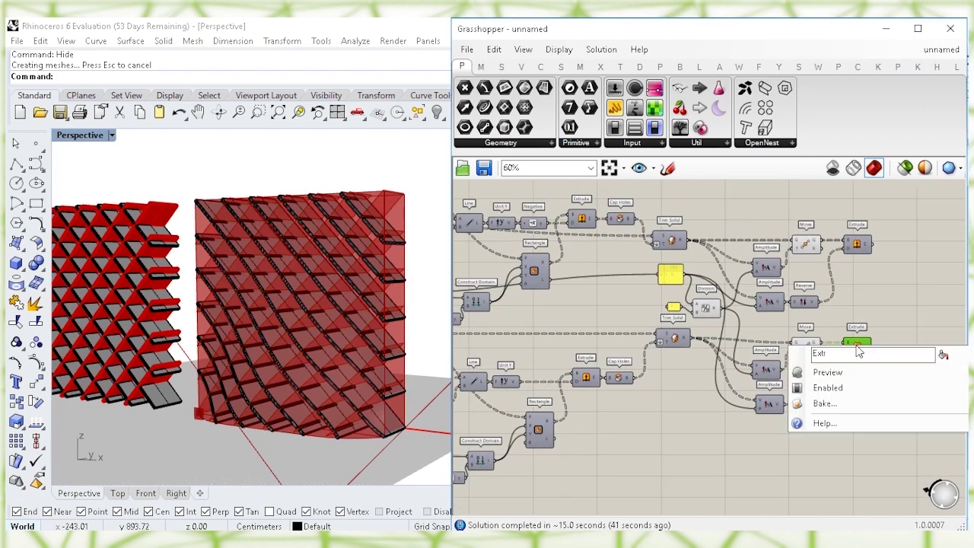
left_click(823, 403)
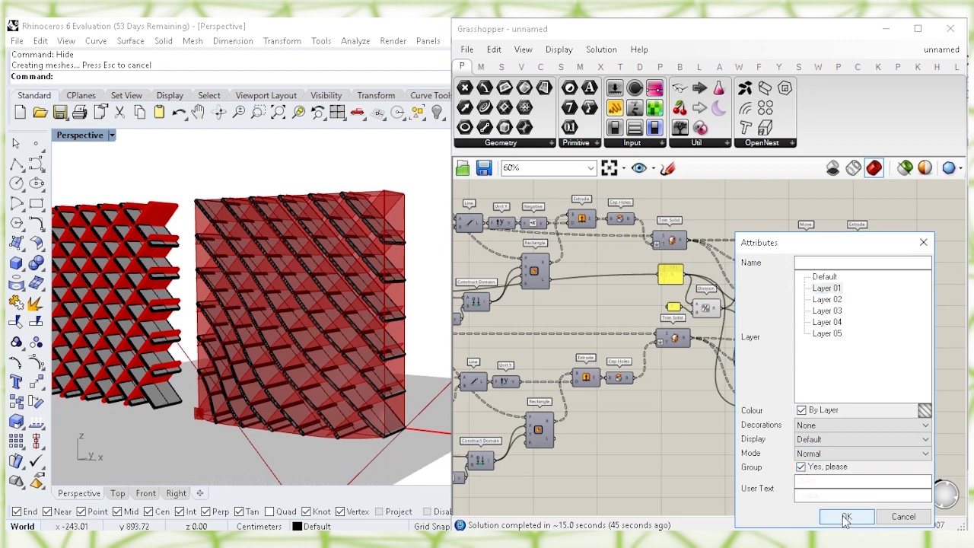
left_click(846, 517)
left_click(878, 297)
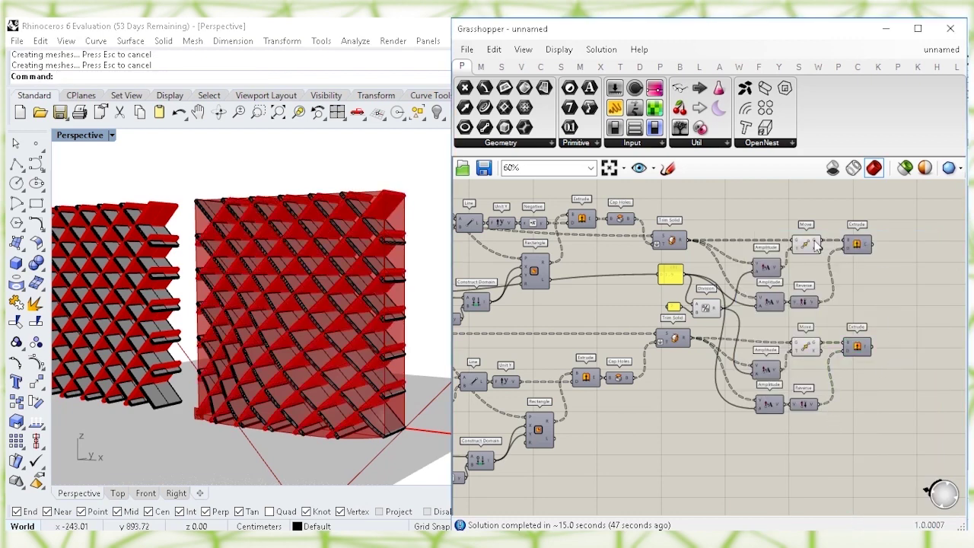
Step: Turn off the preview of all components in the Grasshopper definition
scroll(817, 243, "down", 5)
left_click_drag(887, 322, 576, 213)
middle_click(600, 195)
left_click(632, 220)
left_click_drag(615, 288, 523, 238)
right_click(614, 196)
left_click(647, 221)
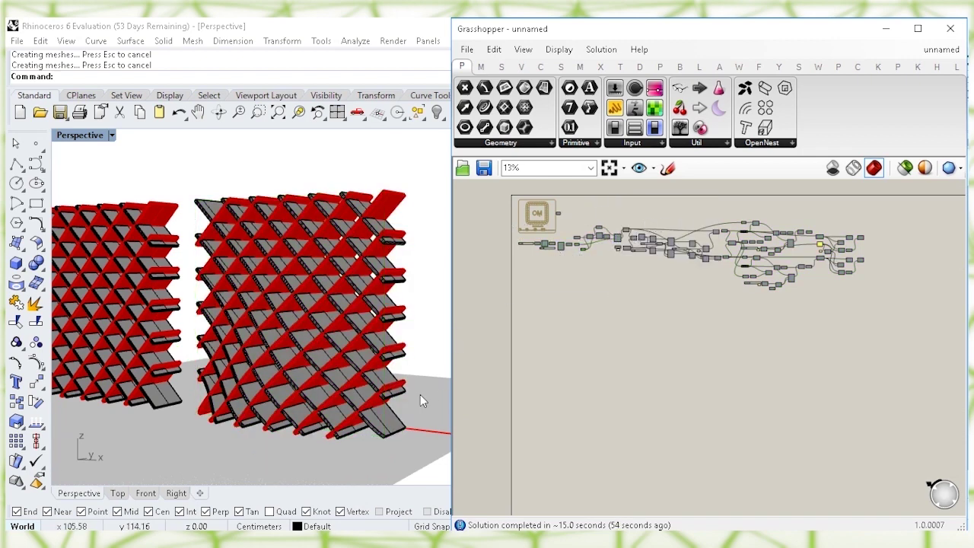
Step: Close the Grasshopper window and set the Perspective viewport to the Ghosted display mode
right_click_drag(420, 394, 398, 387)
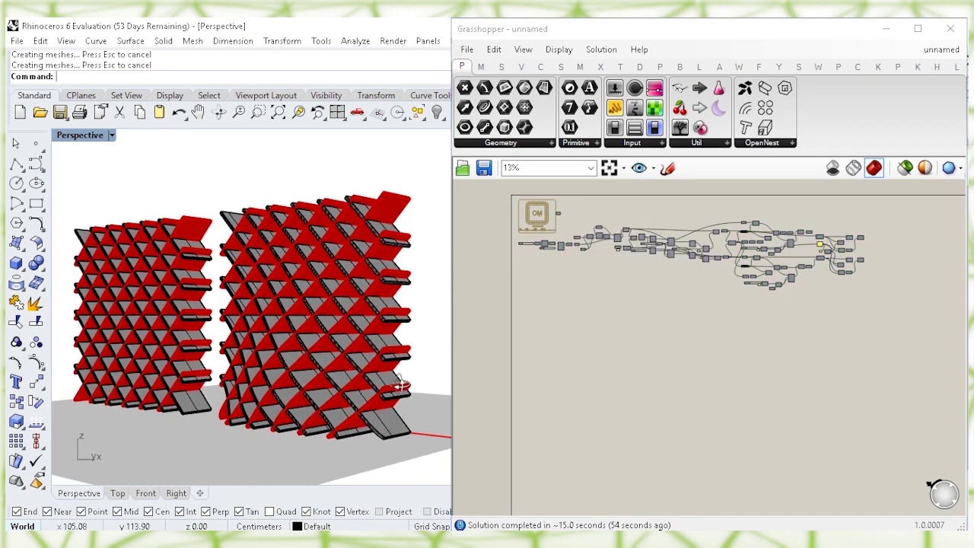
left_click(948, 29)
right_click_drag(365, 407, 384, 394)
left_click(111, 136)
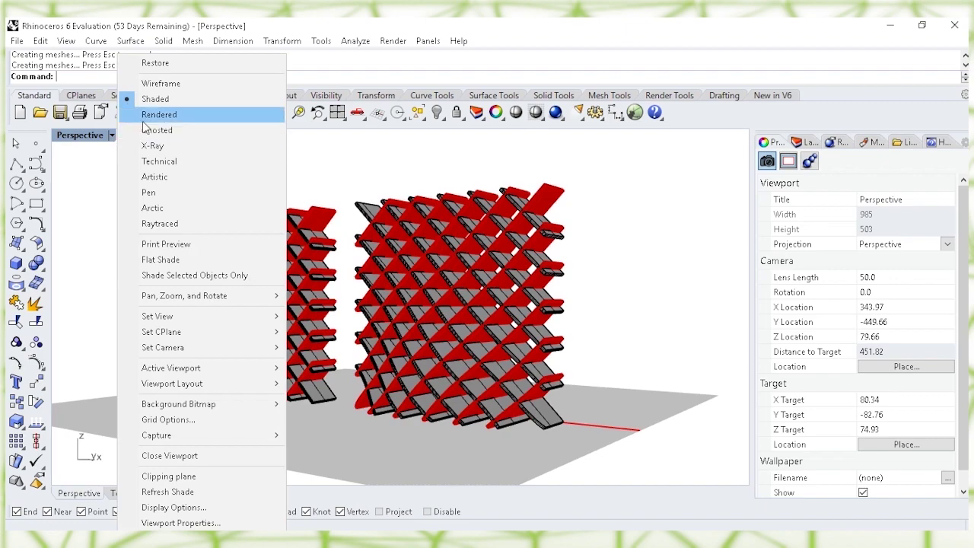
left_click(148, 131)
Step: Examine the notched joints of the baked curved lattice up close and from different angles
right_click_drag(508, 343, 519, 368)
scroll(537, 252, "up", 8)
scroll(538, 253, "up", 1)
right_click_drag(565, 341, 549, 305, "shift")
right_click_drag(592, 280, 550, 285)
right_click_drag(620, 287, 607, 314, "shift")
scroll(606, 314, "down", 10)
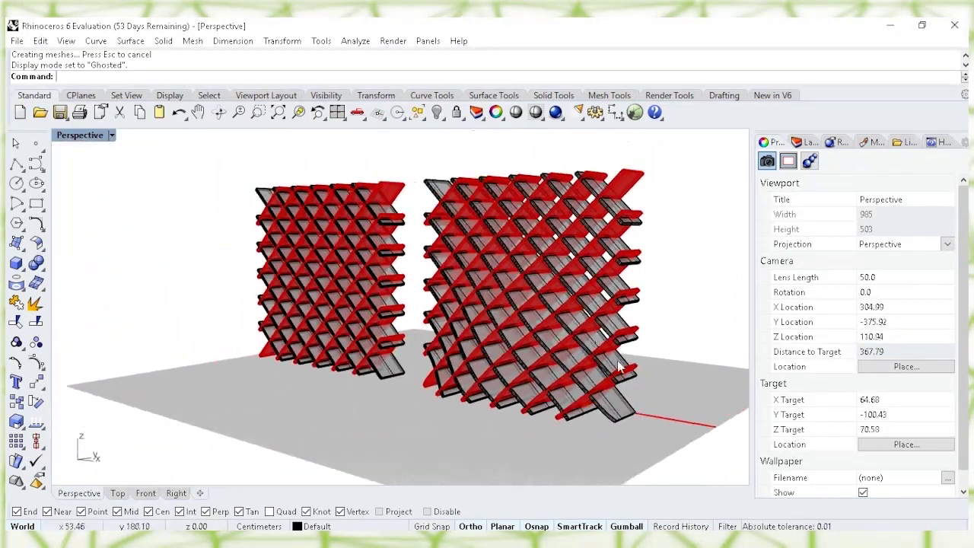
Step: Turn off the surface isocurves for all polysurfaces in both baked lattices
left_click_drag(282, 177, 251, 174)
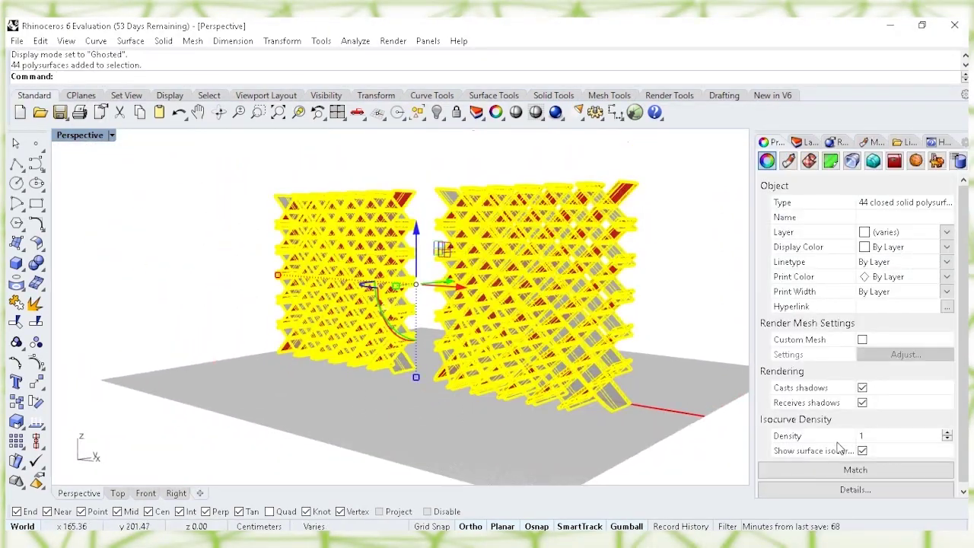
left_click(862, 450)
left_click(641, 398)
scroll(455, 353, "up", 6)
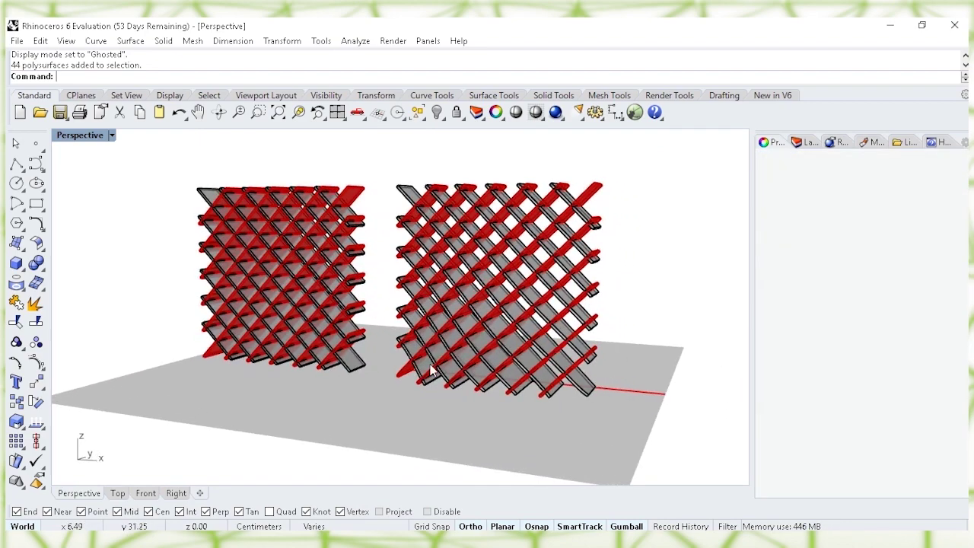
left_click(496, 355)
left_click(506, 443)
scroll(506, 443, "down", 5)
right_click_drag(432, 389, 266, 236)
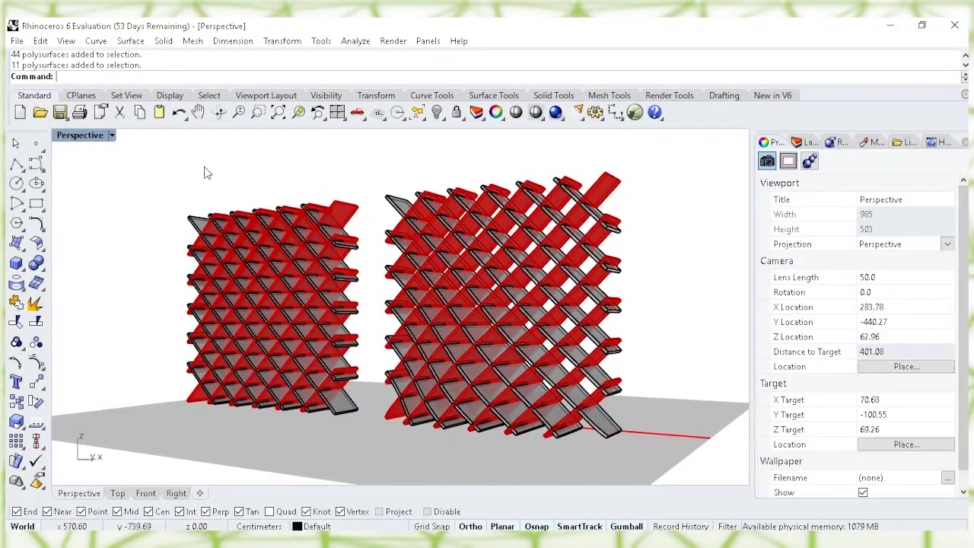
Step: Set the Perspective viewport to the Rendered display mode and view both lattices from different angles
left_click(112, 136)
left_click(155, 119)
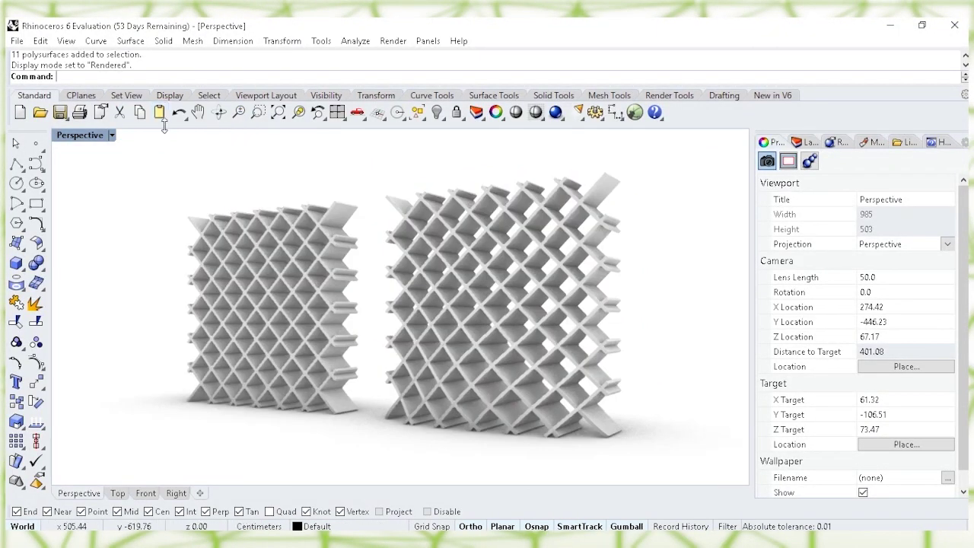
right_click_drag(312, 161, 244, 349)
right_click_drag(279, 427, 390, 404)
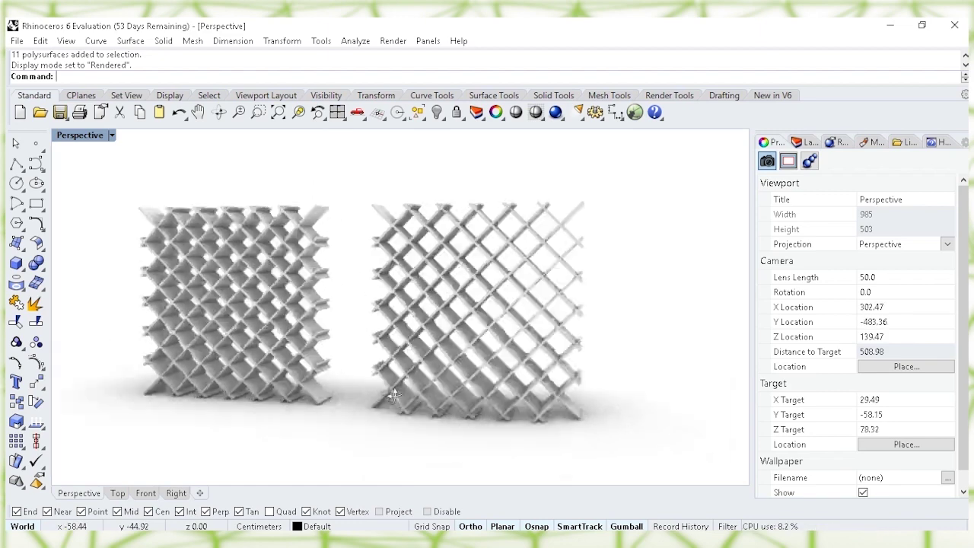